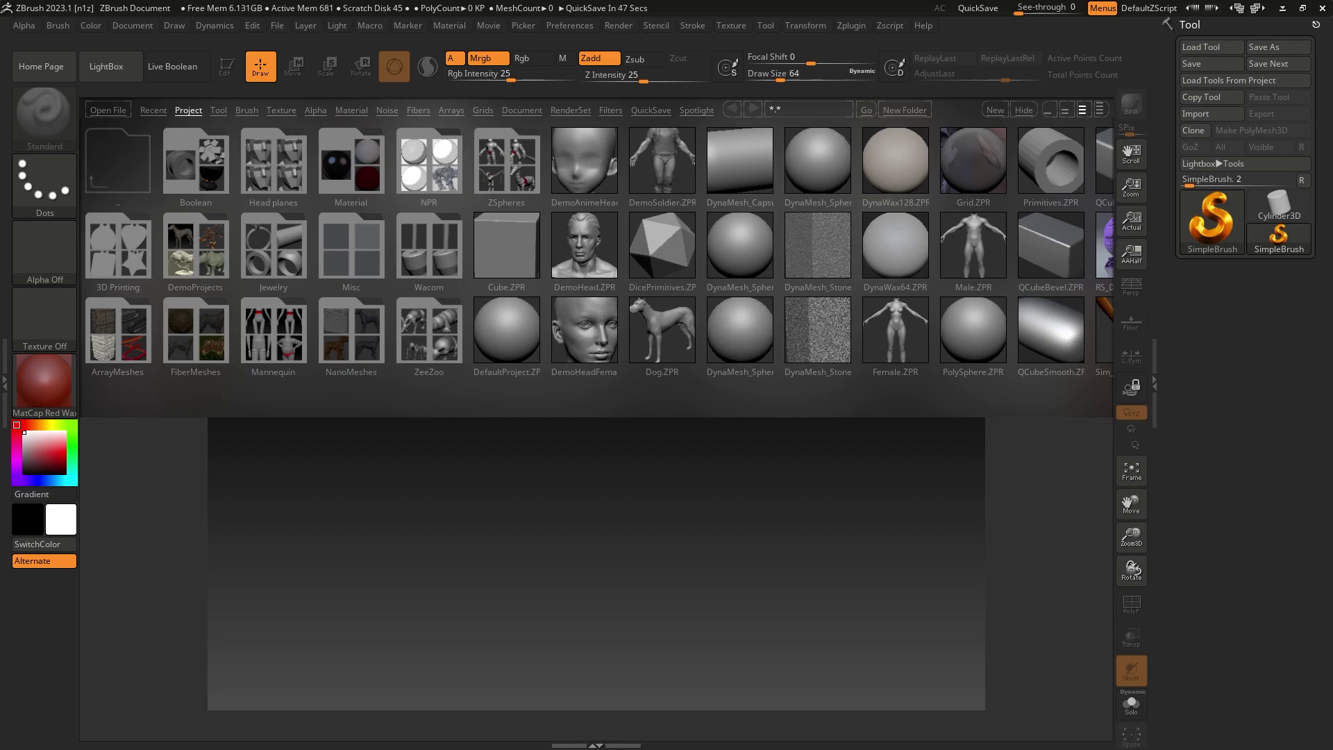
Step: Close LightBox and paint overlapping freehand strokes across the empty canvas with the SimpleBrush at a draw size of about 62
left_click_drag(702, 290, 744, 257)
left_click(113, 69)
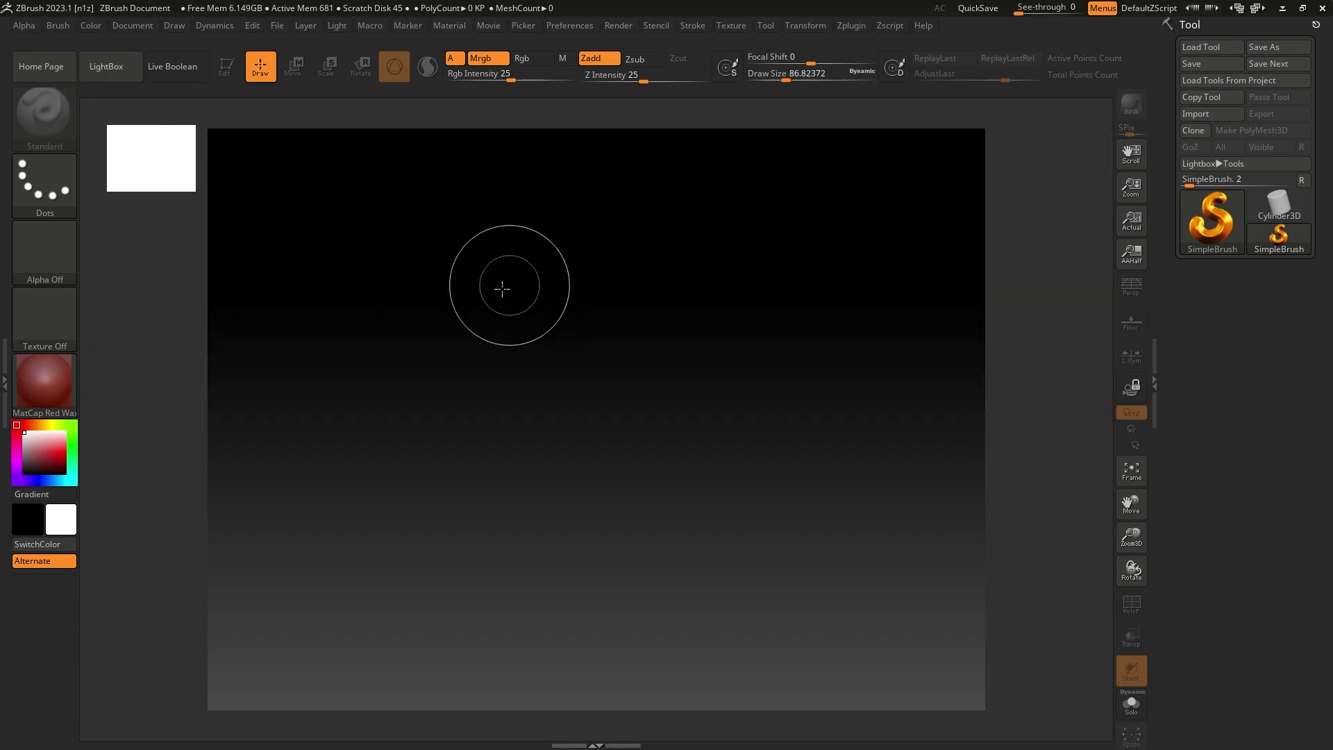
key("s")
left_click(797, 371)
mouse_move(436, 376)
left_mouse_down()
mouse_move(548, 318)
mouse_move(681, 284)
left_mouse_up()
key("s")
left_click(681, 284)
left_click_drag(690, 202, 794, 201)
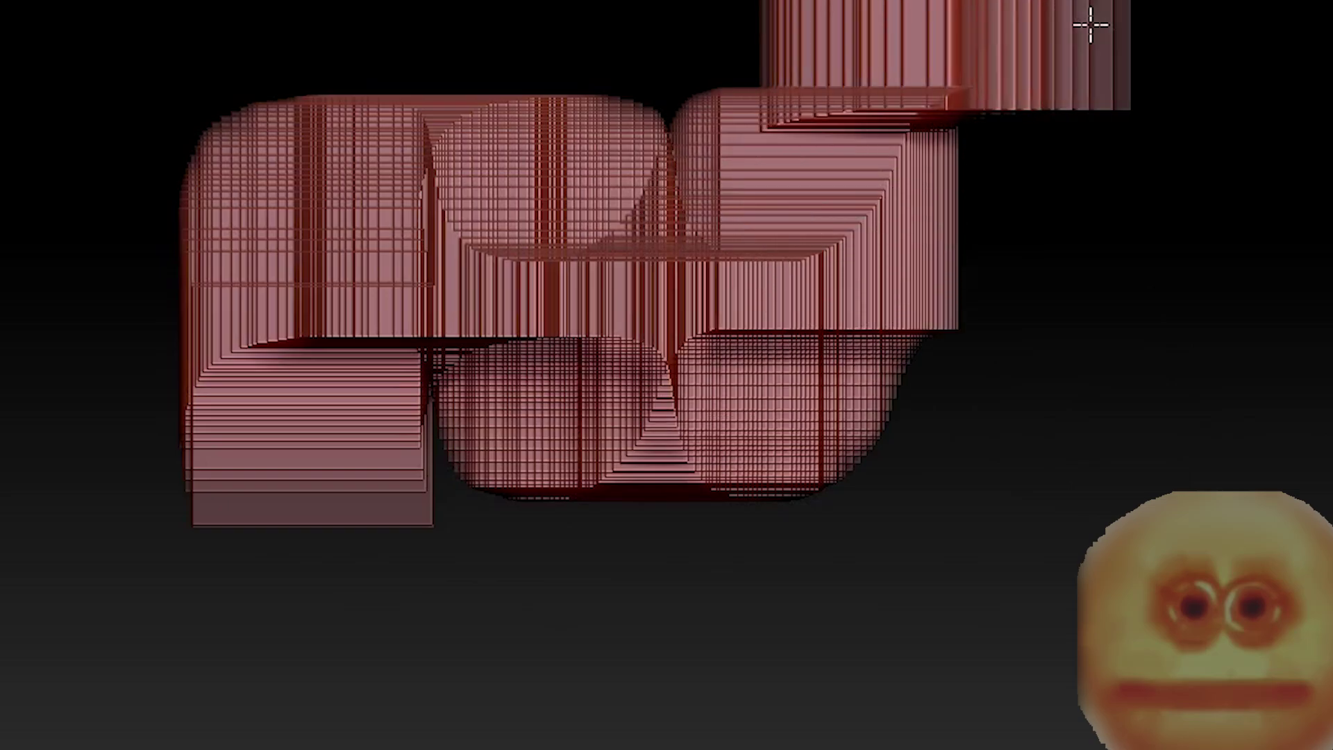
left_click_drag(1090, 25, 1083, 334)
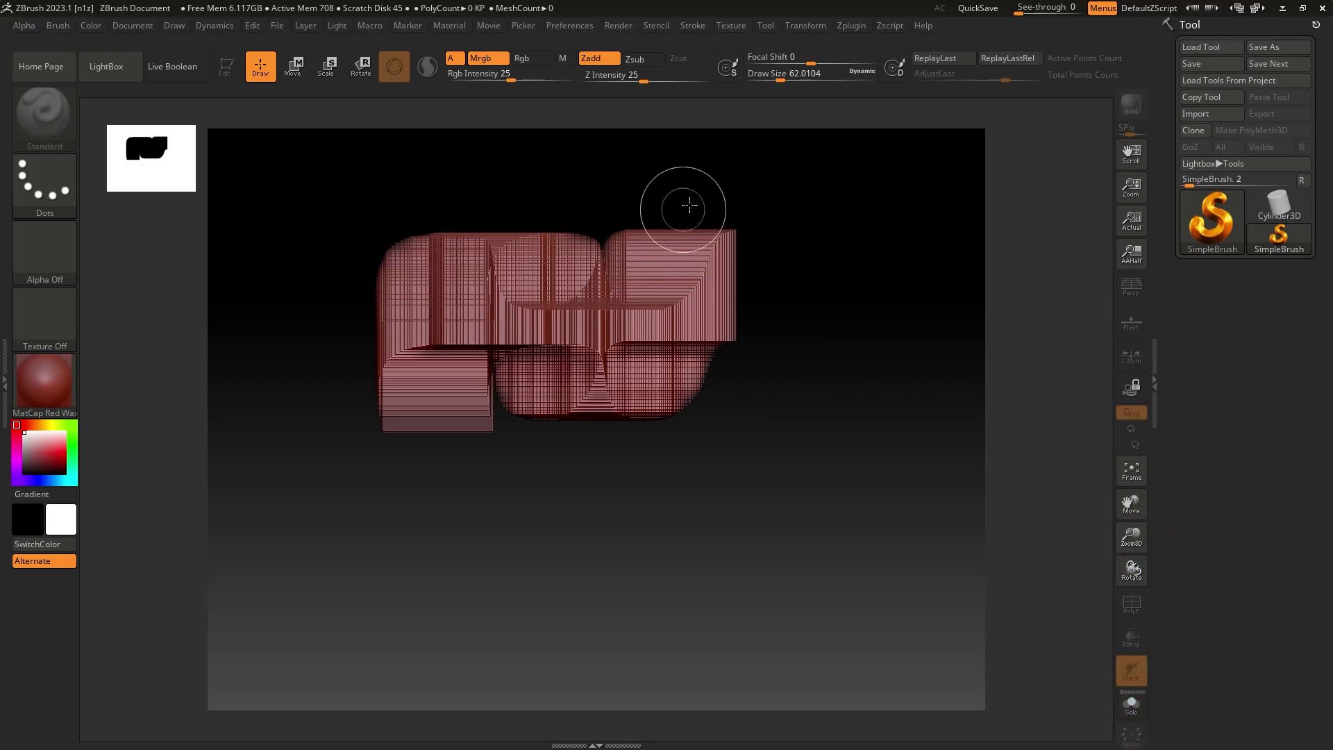
mouse_move(688, 203)
left_mouse_down()
mouse_move(734, 459)
mouse_move(587, 434)
mouse_move(568, 372)
mouse_move(361, 479)
mouse_move(530, 184)
mouse_move(618, 229)
mouse_move(674, 503)
left_mouse_up()
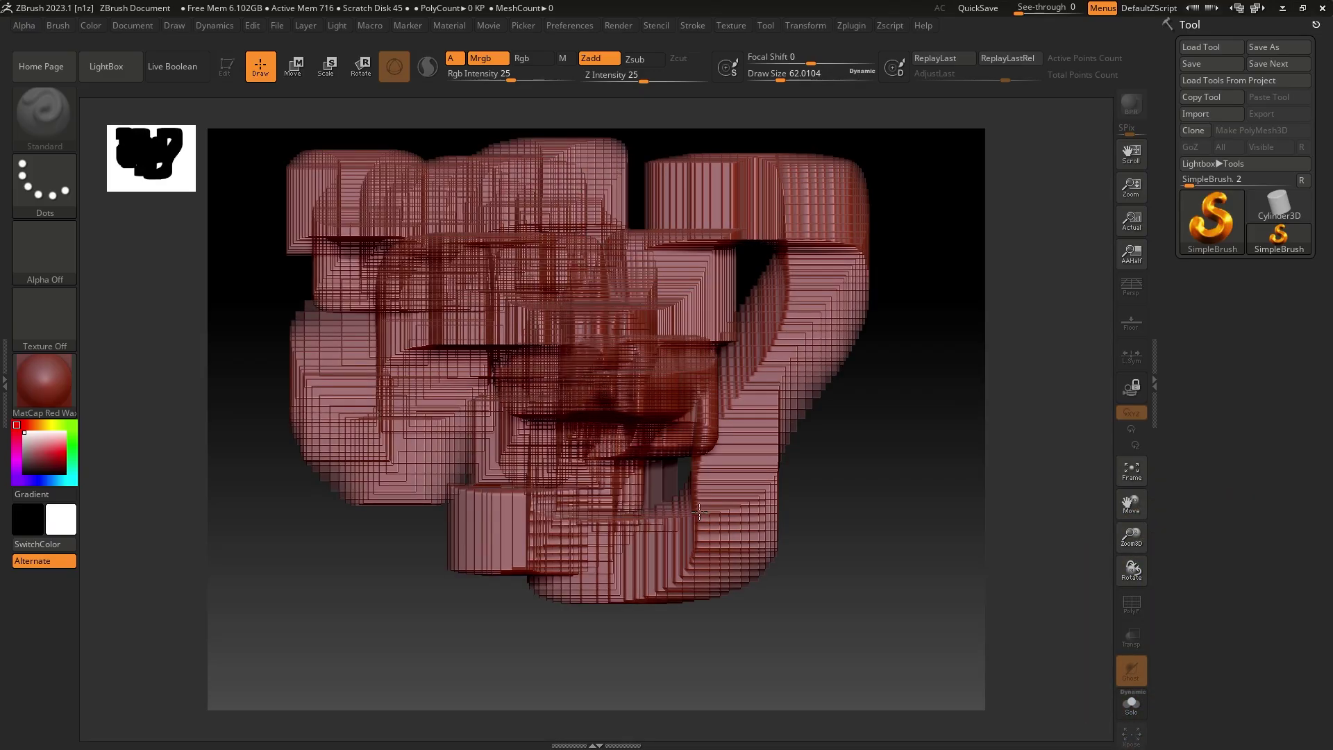
Step: Undo the canvas strokes, paint a few more vertical test strokes and undo those as well
key("ctrl+z")
key("ctrl+z")
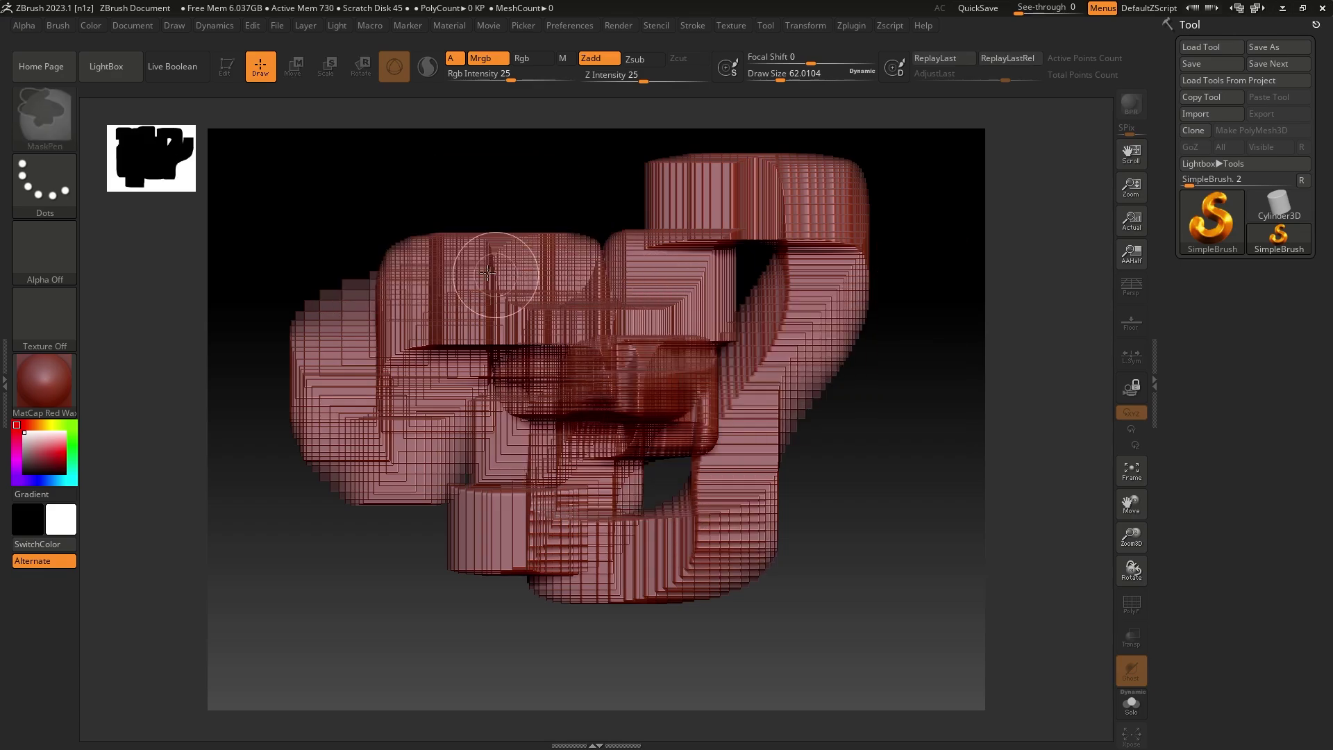
key("ctrl+z")
key("ctrl+z")
key("ctrl+z")
mouse_move(364, 296)
left_mouse_down()
mouse_move(444, 334)
mouse_move(777, 375)
mouse_move(750, 333)
mouse_move(637, 387)
mouse_move(528, 583)
left_mouse_up()
key("ctrl+z")
left_click_drag(459, 236, 506, 590)
key("ctrl+z")
left_click_drag(629, 208, 653, 573)
left_click_drag(556, 278, 554, 402)
key("ctrl+z")
key("ctrl+z")
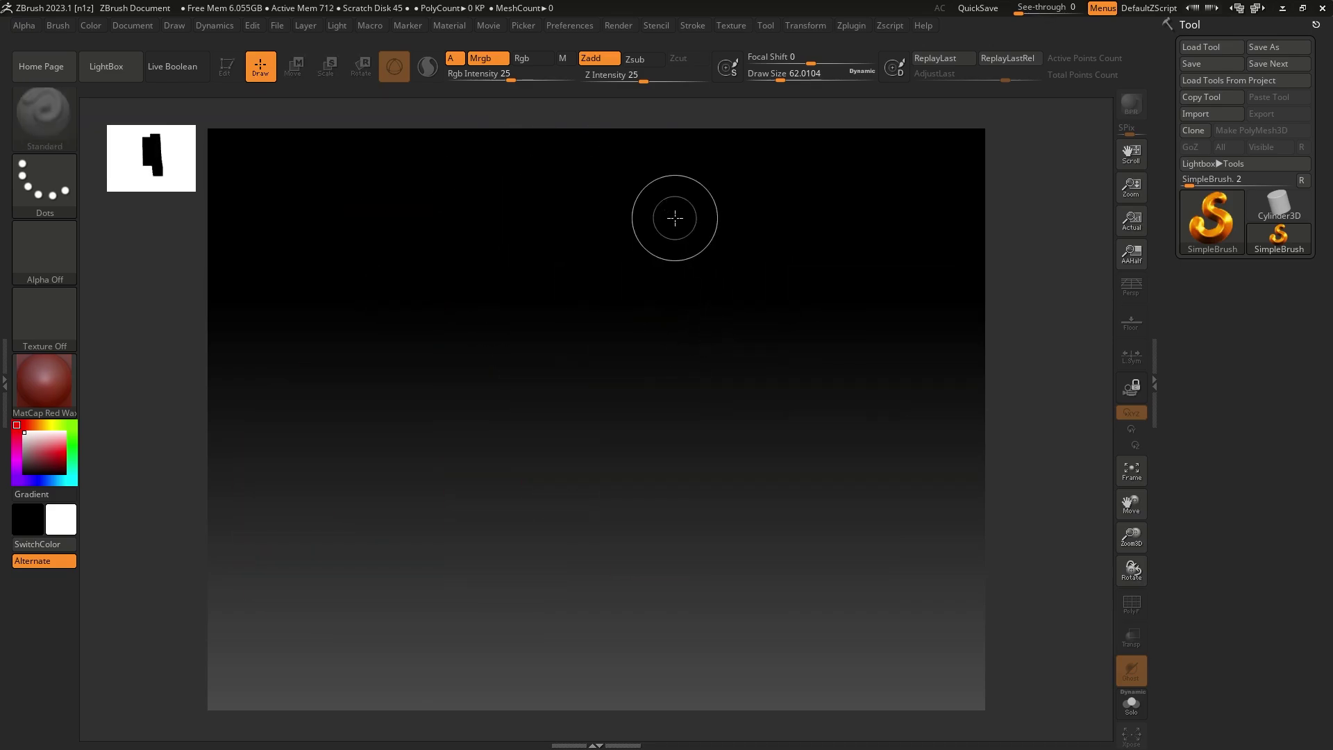
Step: Paint one more diagonal test stroke across the canvas and undo it
left_click(258, 106)
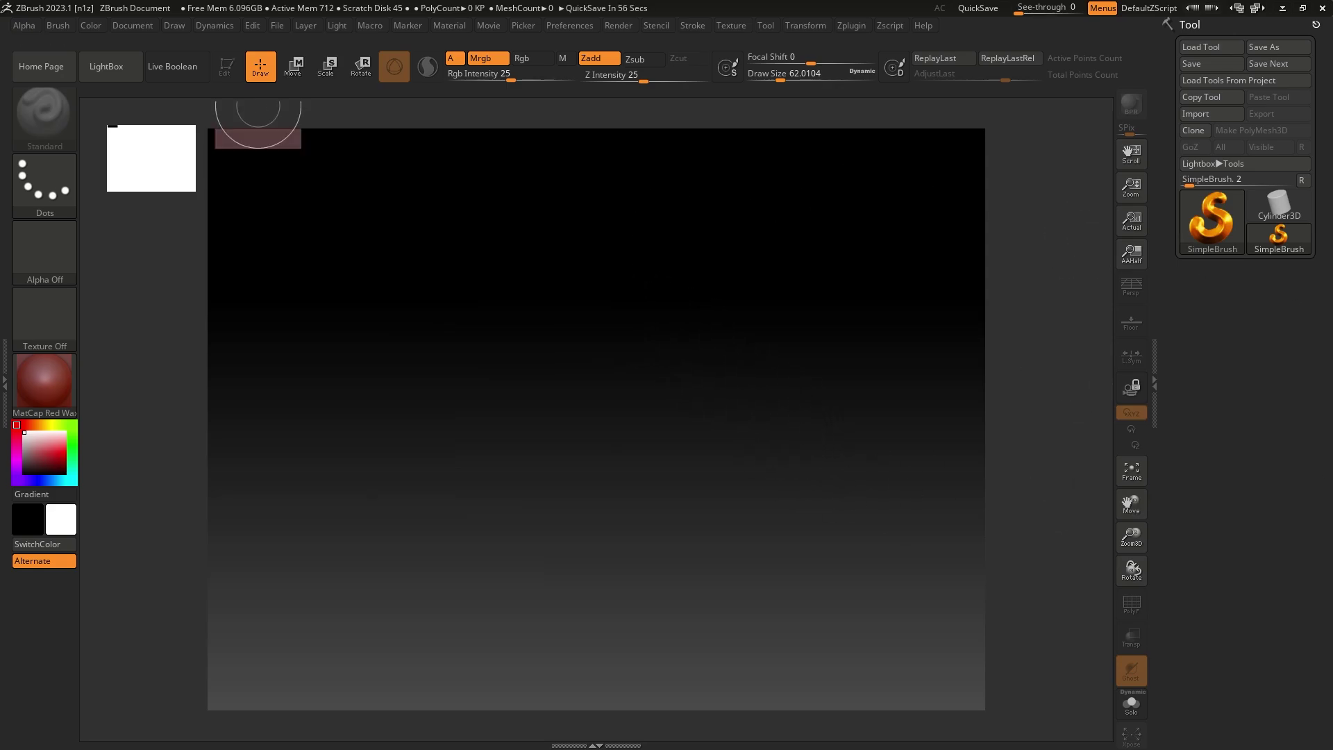
left_click(110, 70)
left_click(108, 66)
left_click(615, 286)
mouse_move(615, 286)
left_mouse_down()
mouse_move(556, 527)
mouse_move(318, 451)
left_mouse_up()
key("ctrl+z")
key("ctrl+z")
Step: Open LightBox and browse through its ready-made sample projects
left_click(98, 75)
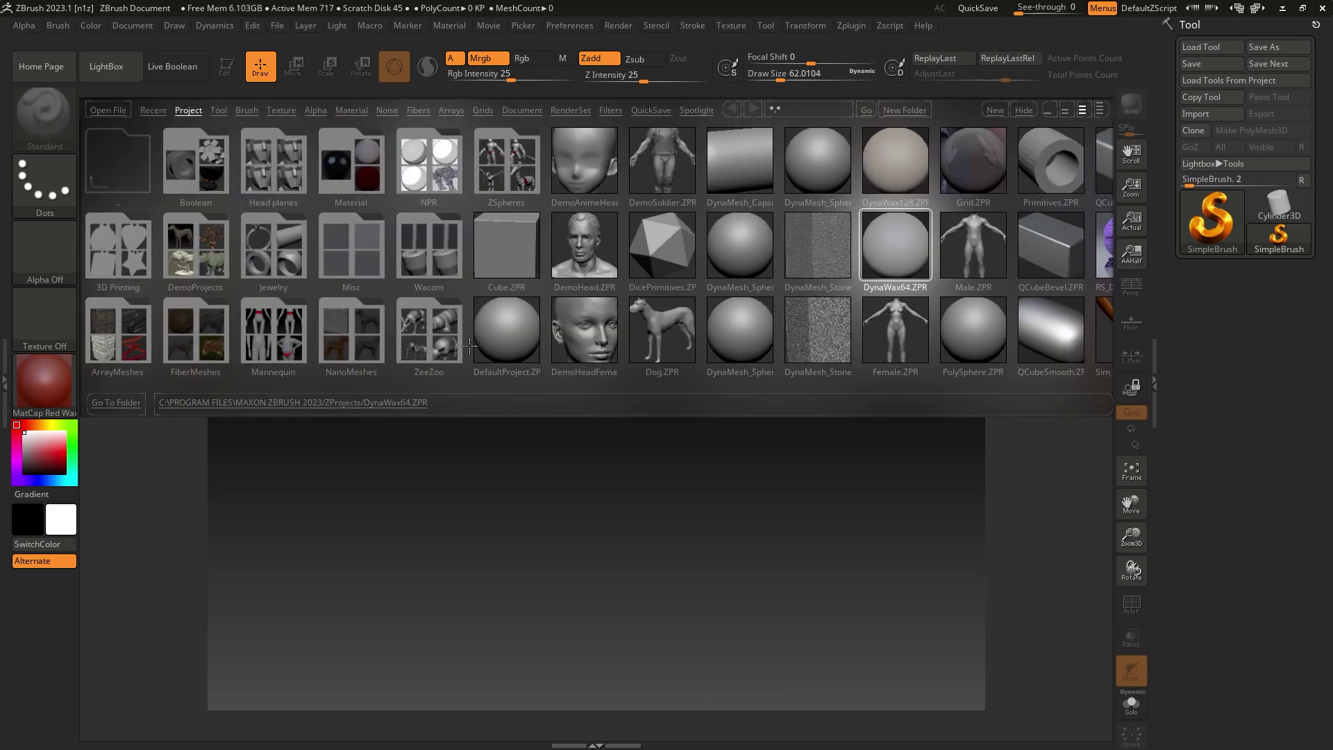
left_click(583, 347)
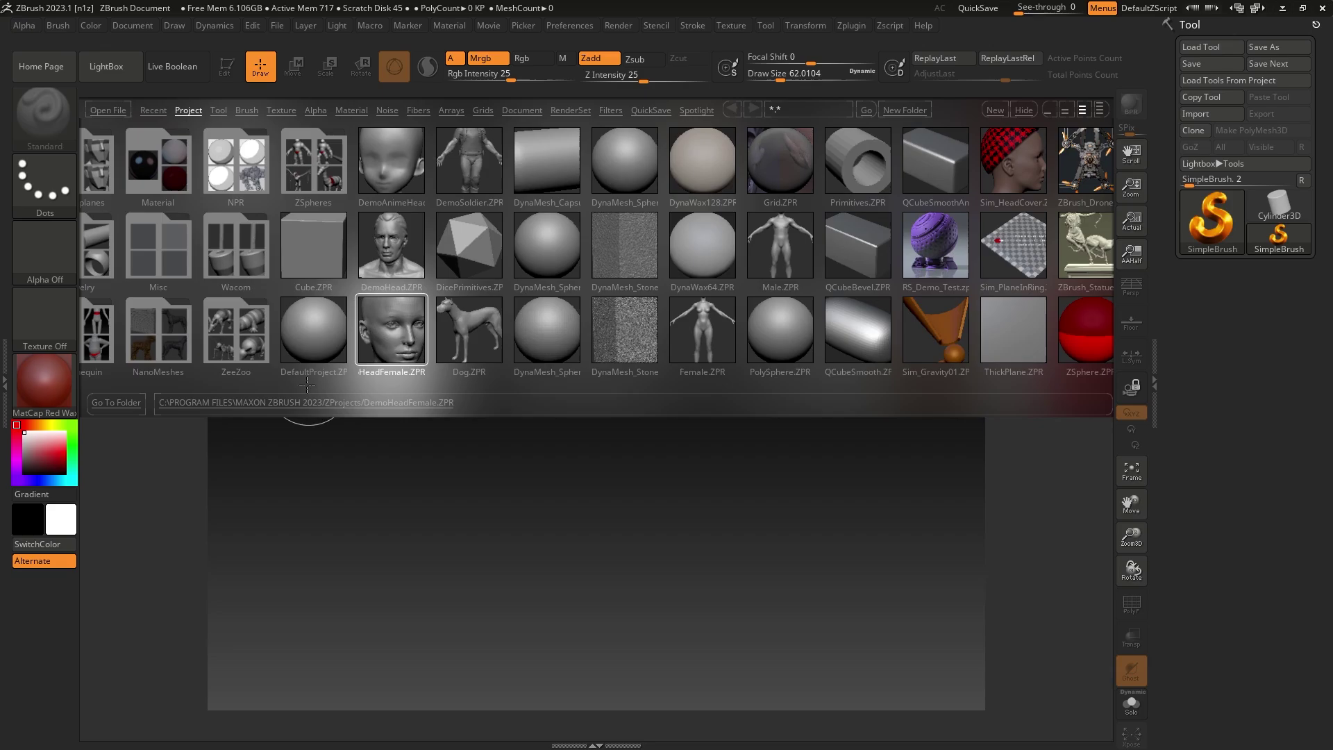
left_click_drag(469, 340, 555, 250)
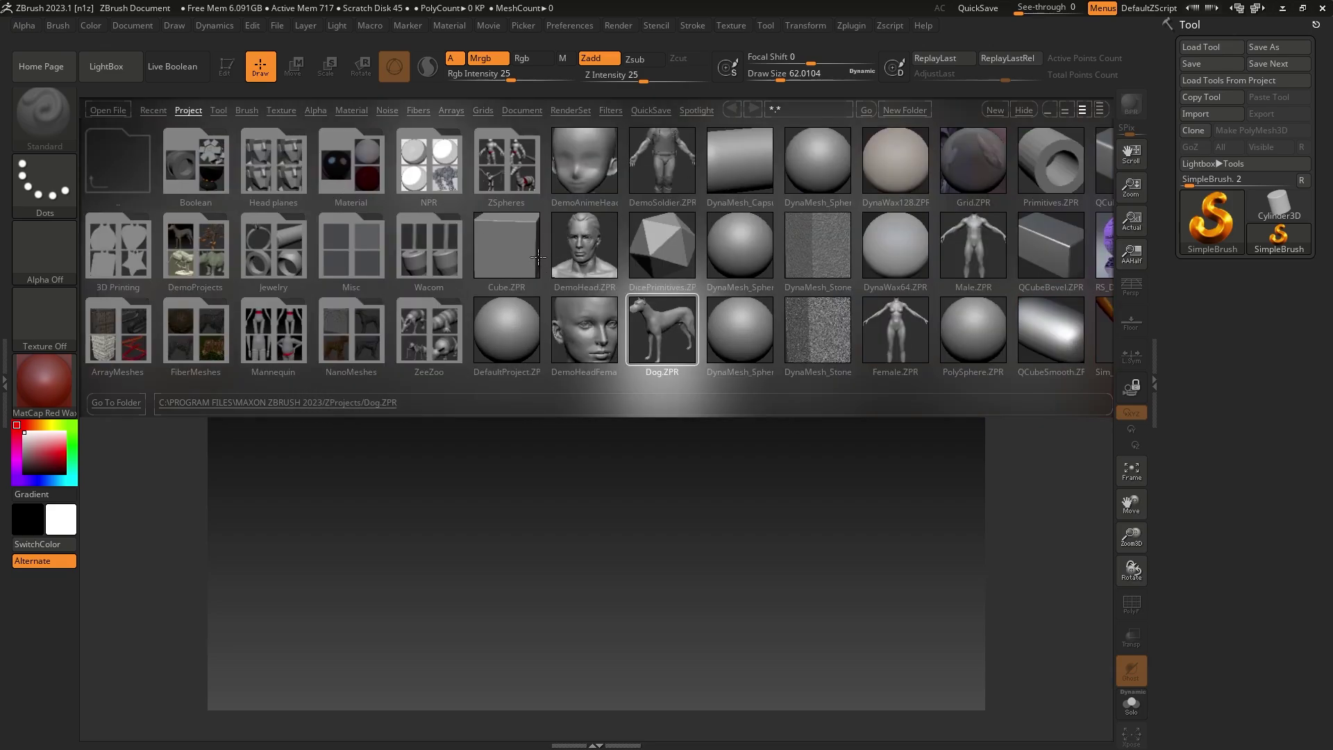
left_click_drag(695, 303, 531, 326)
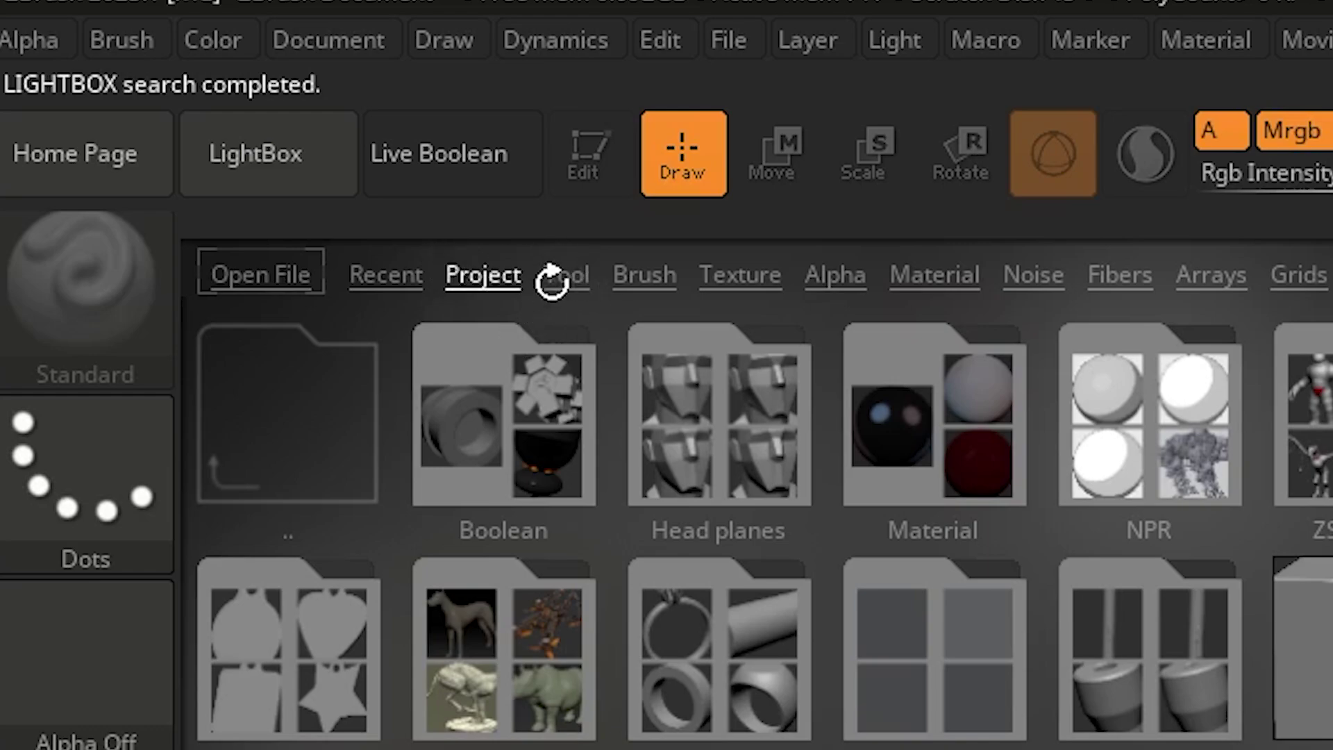
Step: Look through the Tool, Brush, Texture, Alpha and Noise categories of LightBox
left_click(579, 279)
left_click(639, 271)
left_click(734, 274)
left_click(858, 269)
left_click(1057, 269)
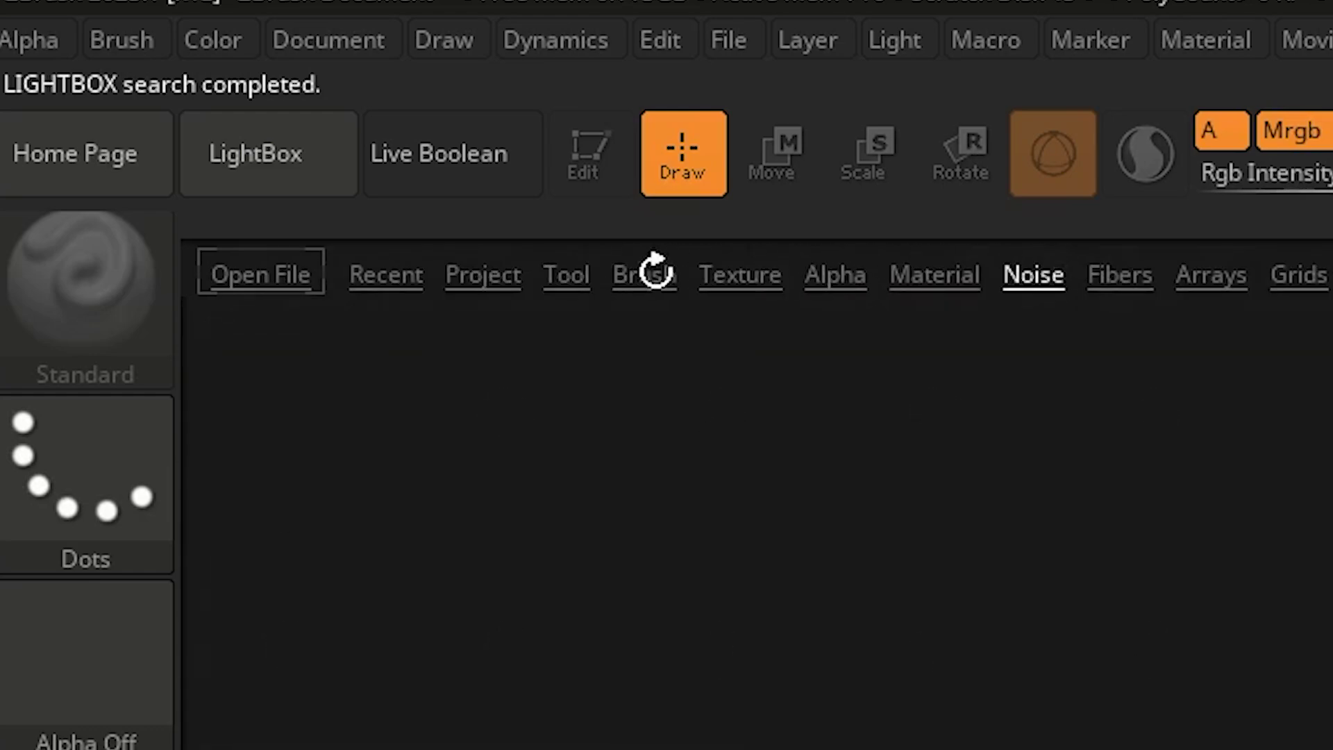
Step: Load the DynaMesh_Sphere_32 project from the LightBox projects
left_click(478, 278)
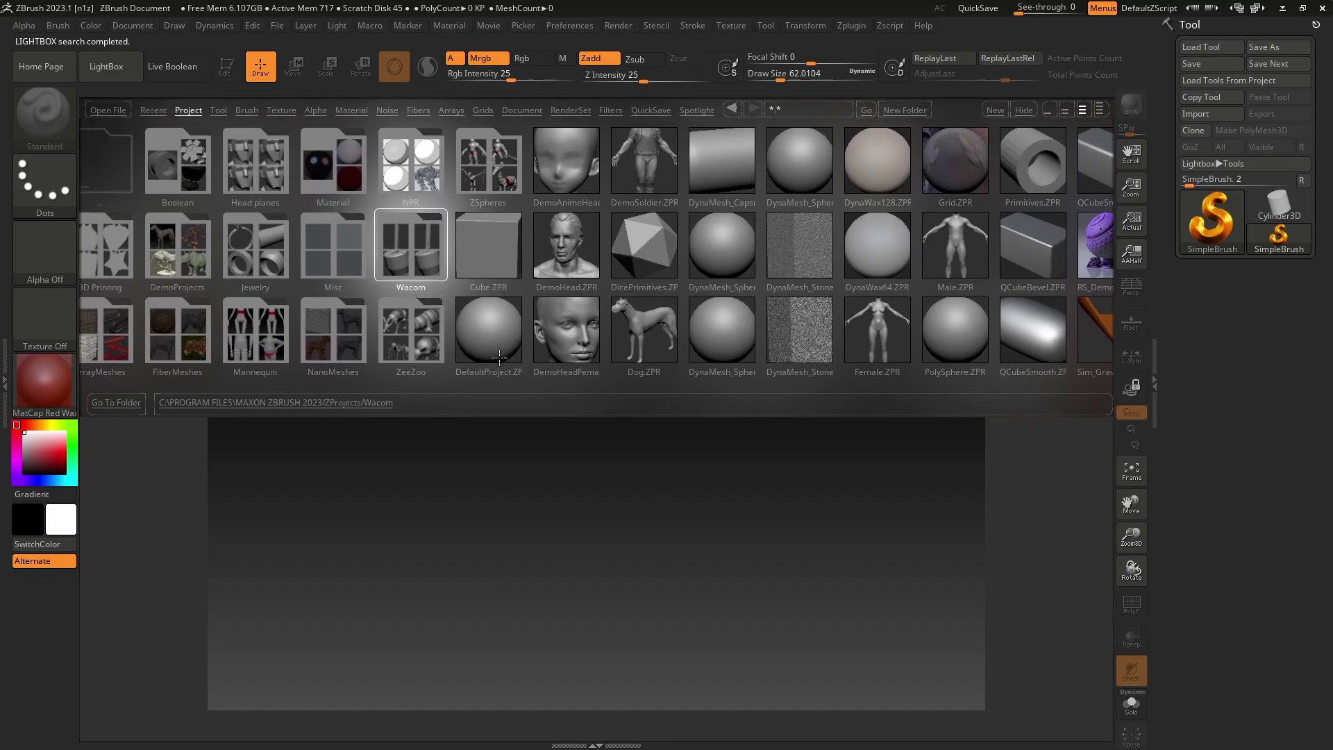
left_click(728, 336)
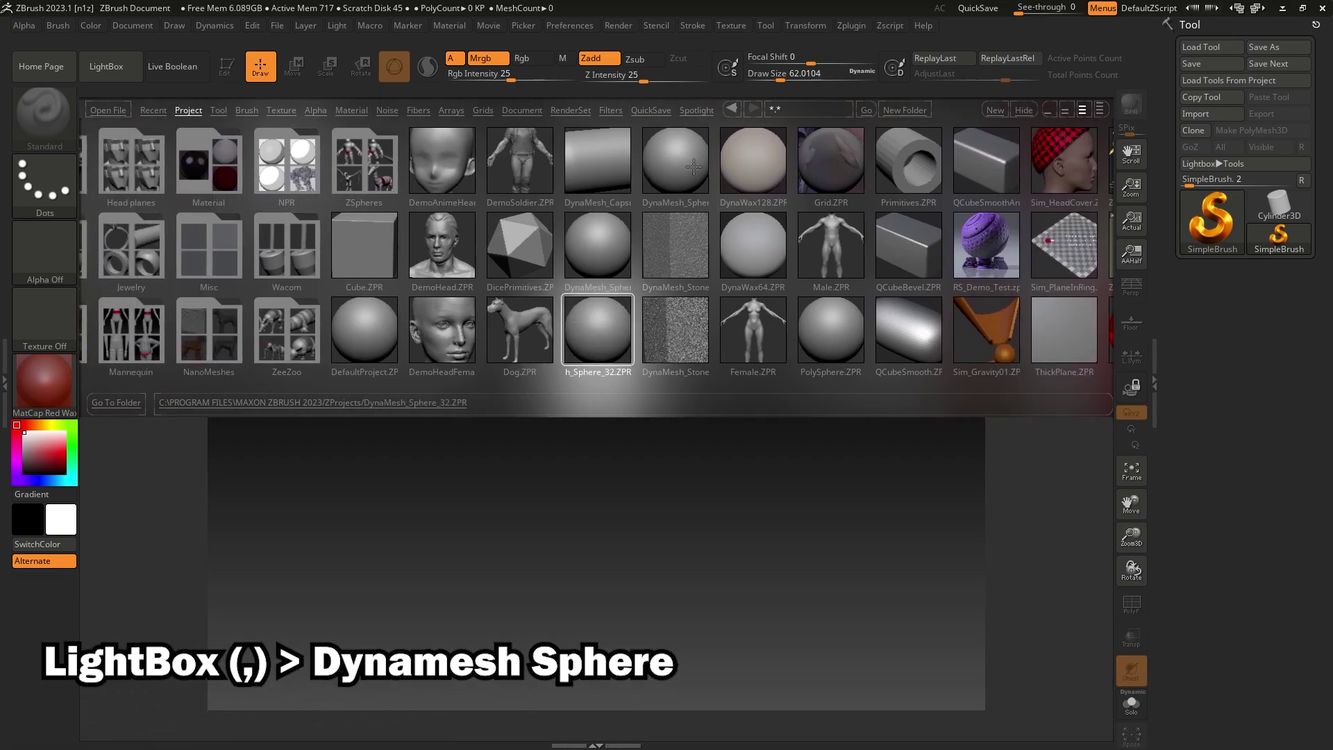
double_click(608, 323)
Step: Sculpt test strokes on the sphere with the Standard brush, undo them, and set the draw size to about 44
mouse_move(677, 209)
left_mouse_down()
mouse_move(609, 486)
mouse_move(798, 403)
mouse_move(635, 269)
left_mouse_up()
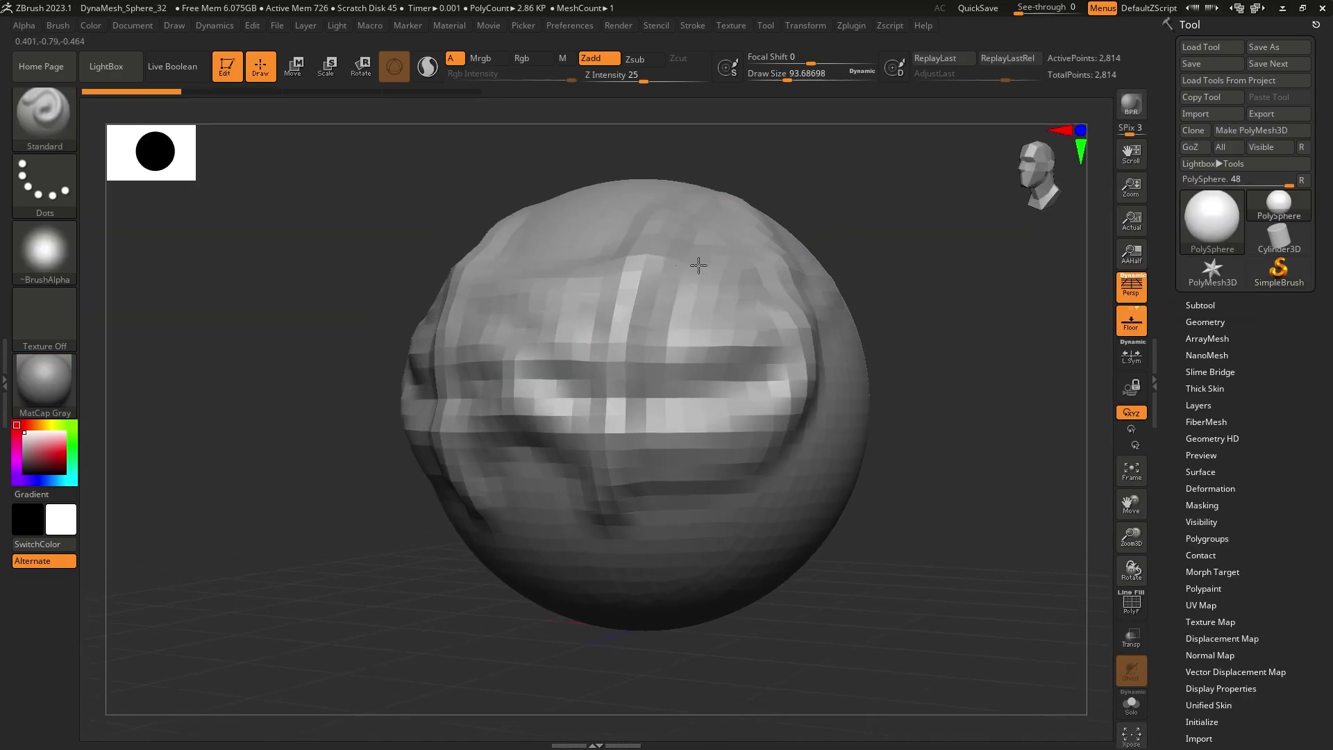
left_click_drag(635, 270, 729, 389)
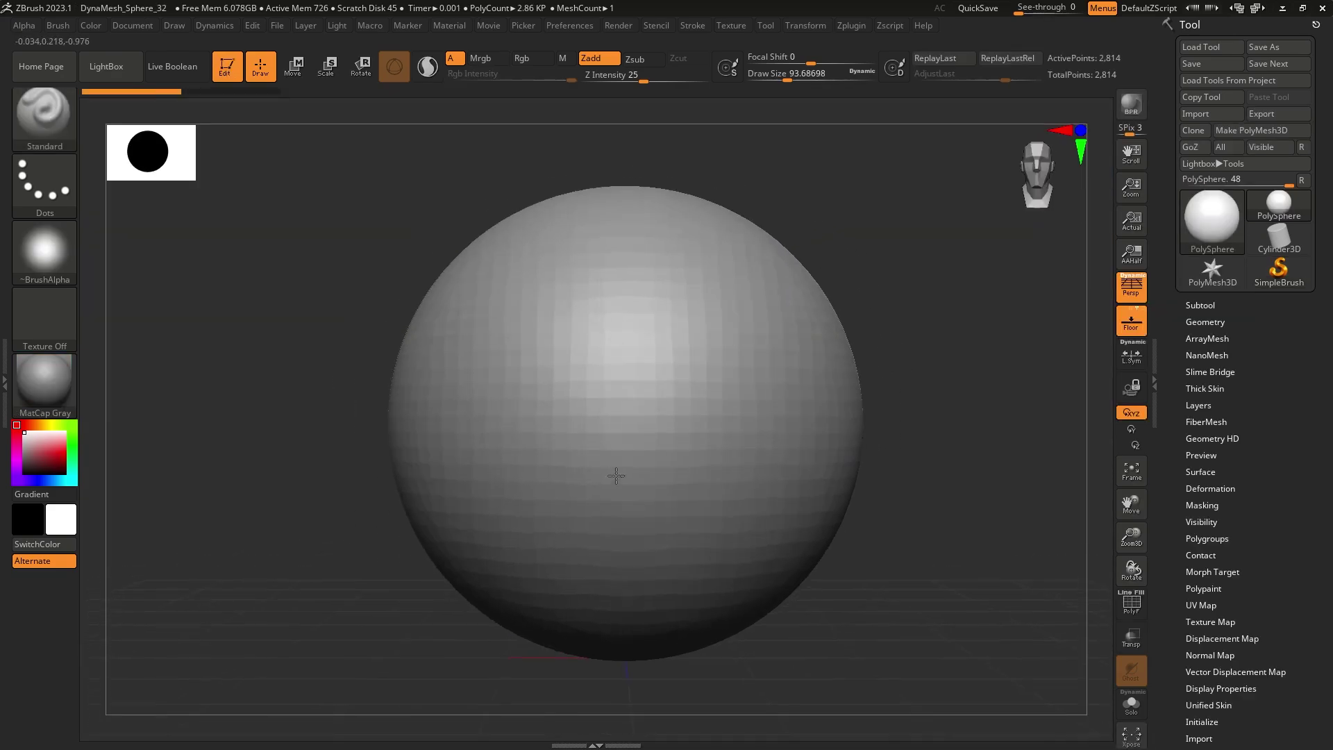
key("s")
left_click_drag(643, 465, 614, 468)
key("s")
left_click_drag(680, 315, 689, 314)
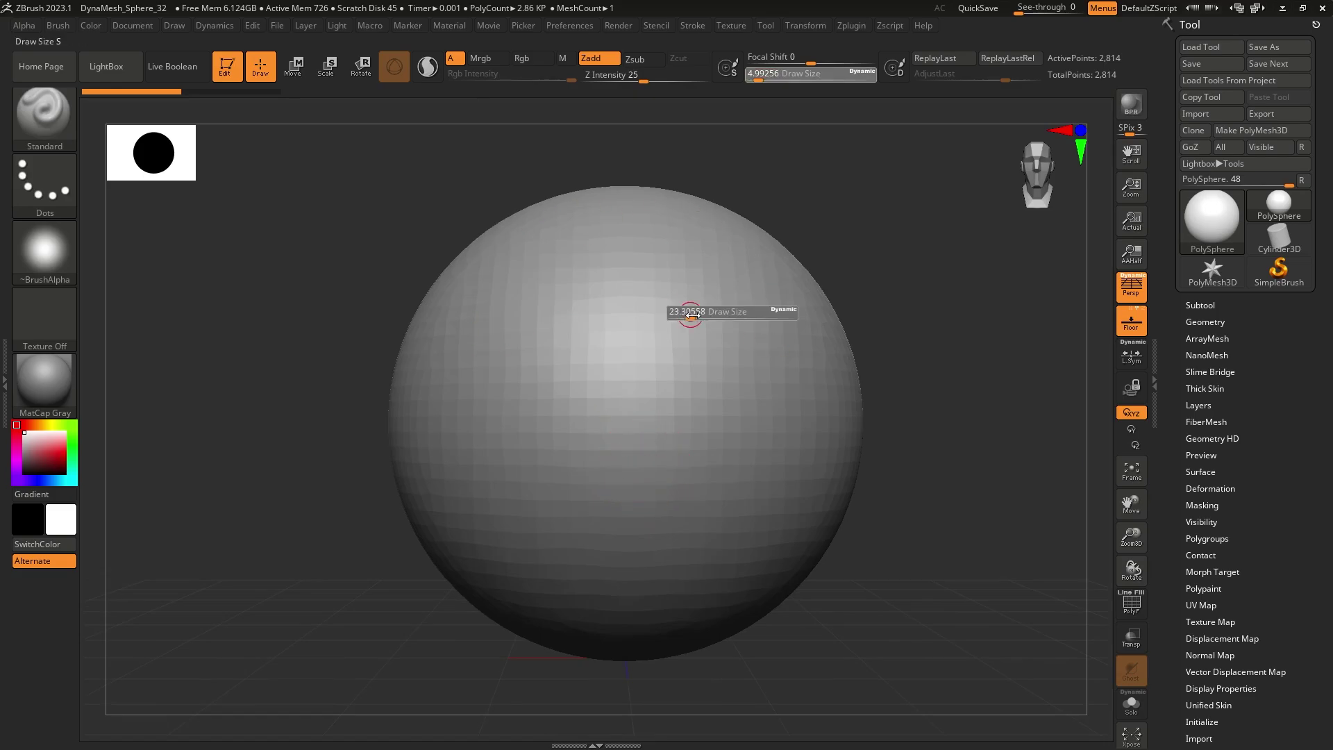
left_click(739, 318)
mouse_move(684, 455)
left_mouse_down()
mouse_move(768, 360)
mouse_move(607, 298)
mouse_move(576, 398)
mouse_move(574, 361)
left_mouse_up()
key("ctrl+z")
key("s")
left_click_drag(677, 371, 637, 375)
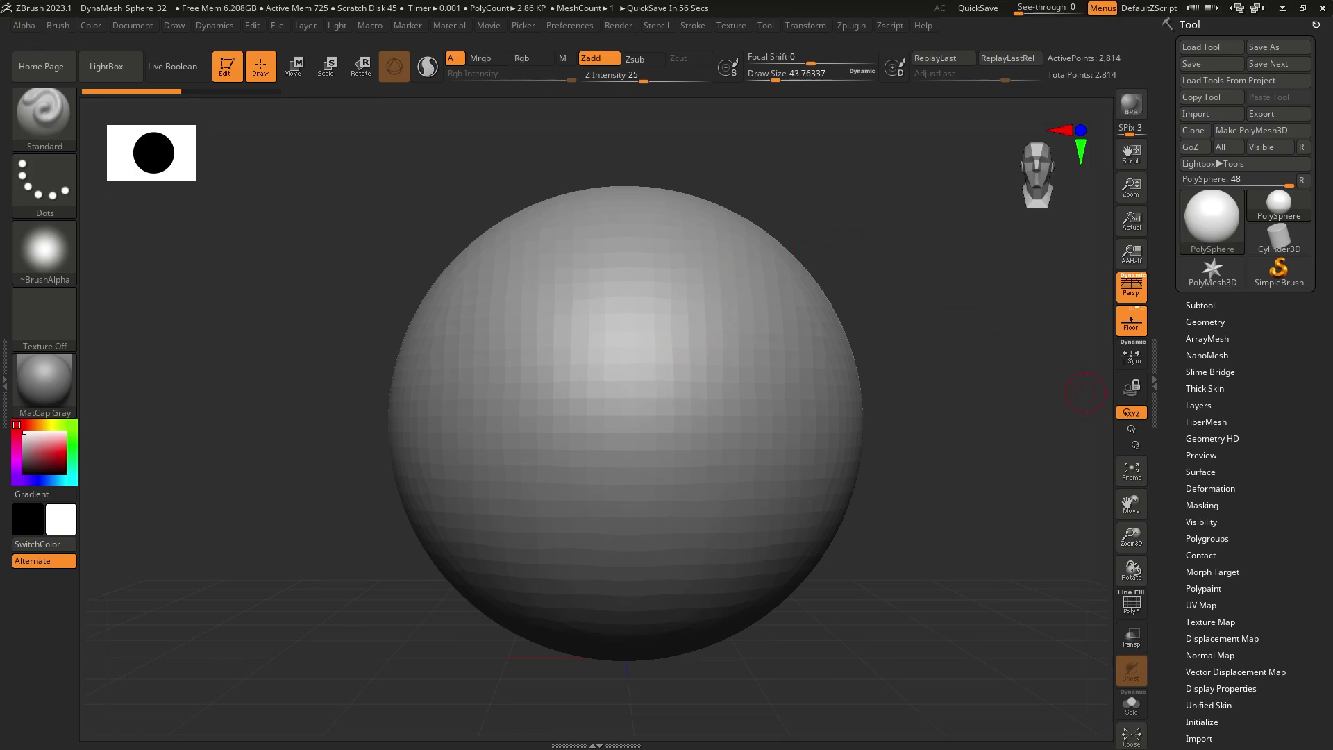
Step: Orbit the camera around the sphere to view it from several sides
mouse_move(1086, 392)
right_mouse_down()
mouse_move(785, 273)
mouse_move(889, 262)
mouse_move(945, 306)
mouse_move(890, 244)
mouse_move(836, 271)
mouse_move(913, 286)
mouse_move(943, 264)
mouse_move(907, 223)
mouse_move(847, 223)
right_mouse_up()
right_click_drag(899, 299, 794, 301)
mouse_move(634, 277)
left_mouse_down()
mouse_move(729, 289)
mouse_move(670, 340)
left_mouse_up()
key("ctrl+z")
right_click_drag(912, 250, 915, 306)
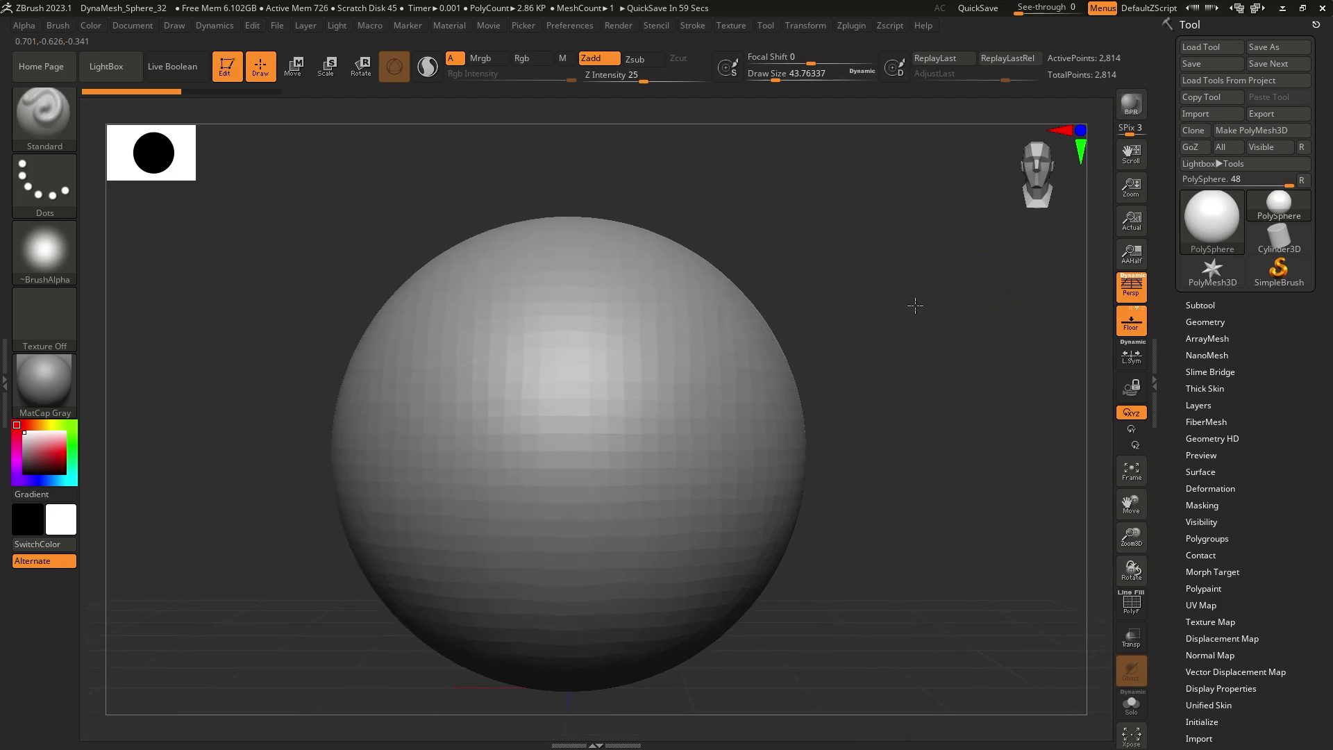
right_click_drag(827, 261, 932, 265)
Step: Pan the camera so the sphere shifts to different places in the viewport
right_click_drag(664, 316, 893, 267, "alt")
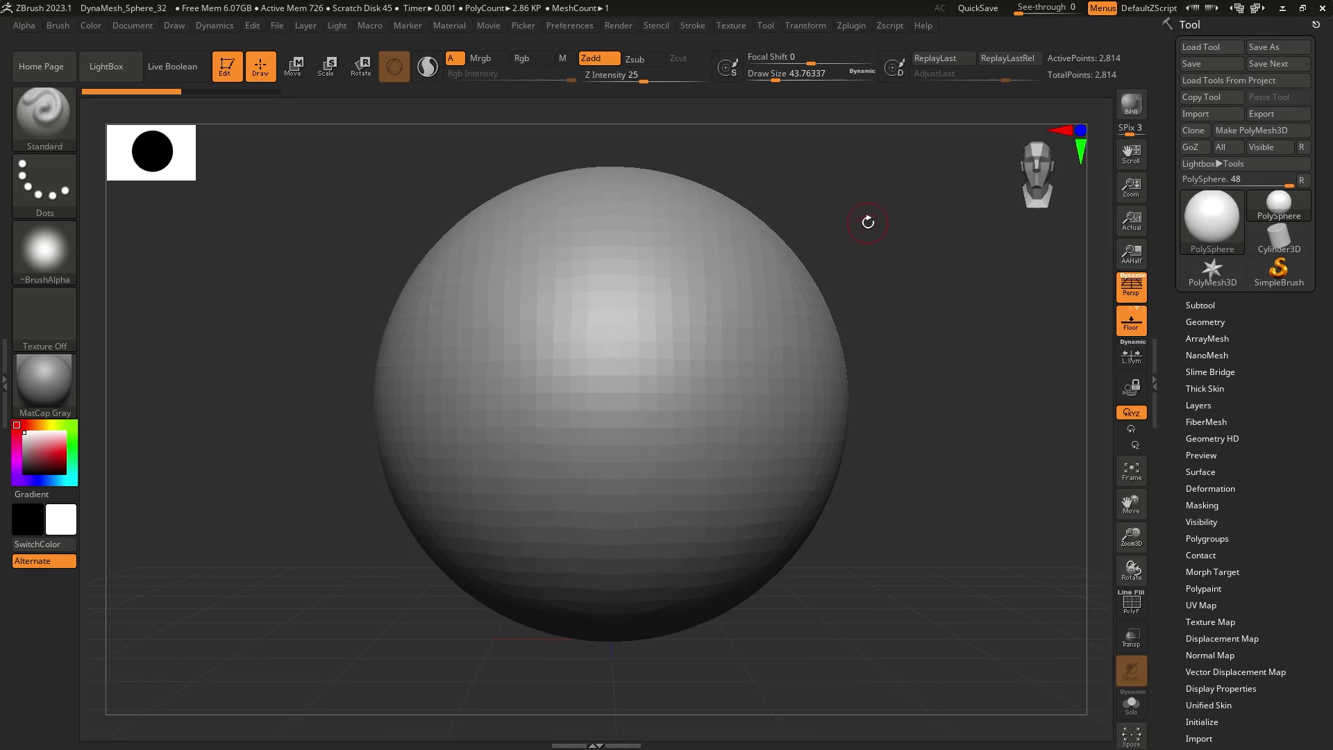
right_click_drag(940, 215, 966, 279, "alt")
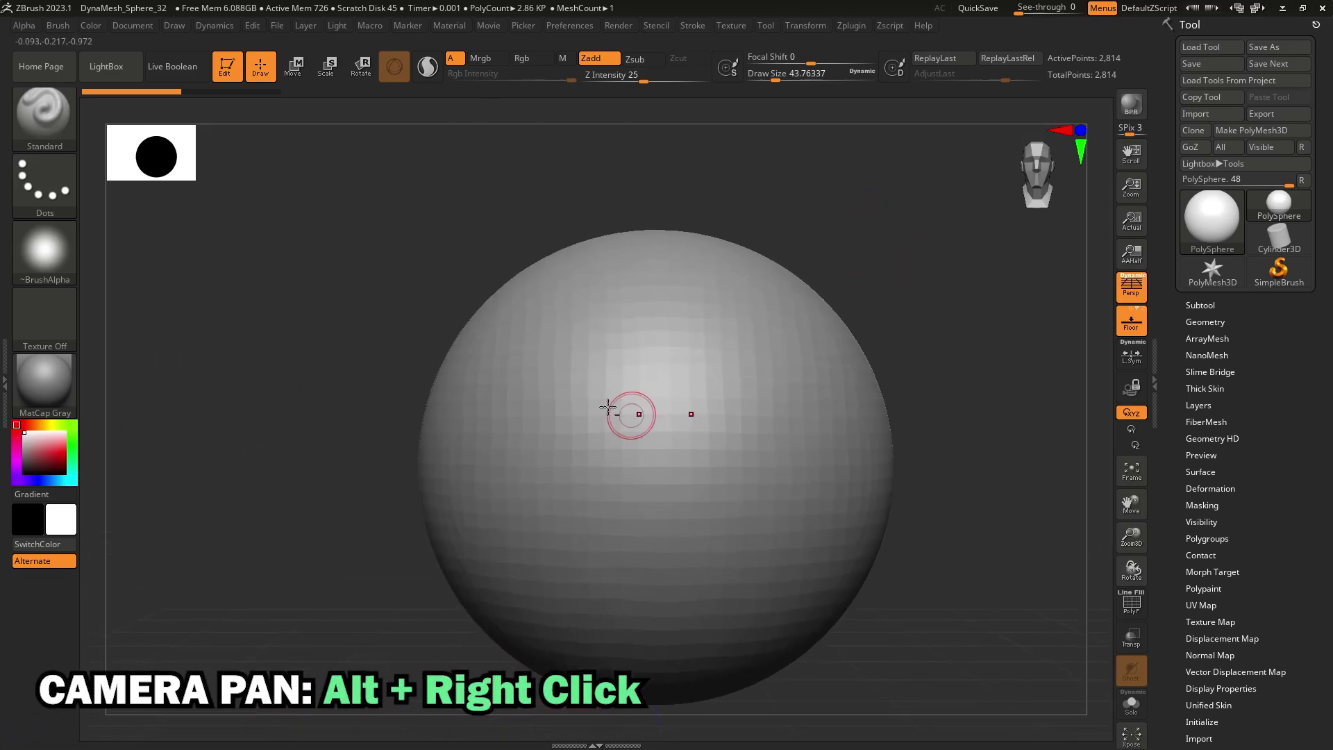
right_click_drag(604, 413, 533, 328, "alt")
right_click_drag(968, 303, 962, 334, "alt")
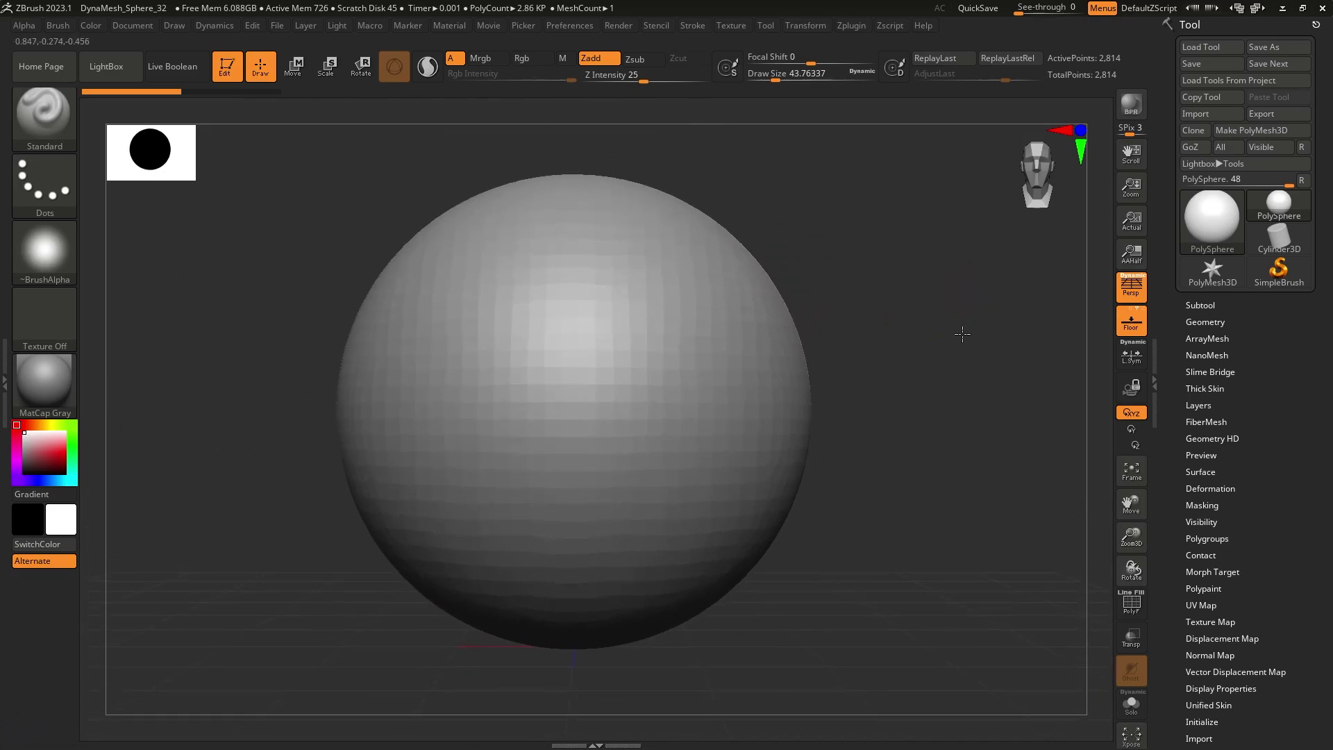
right_click_drag(912, 195, 868, 222, "alt")
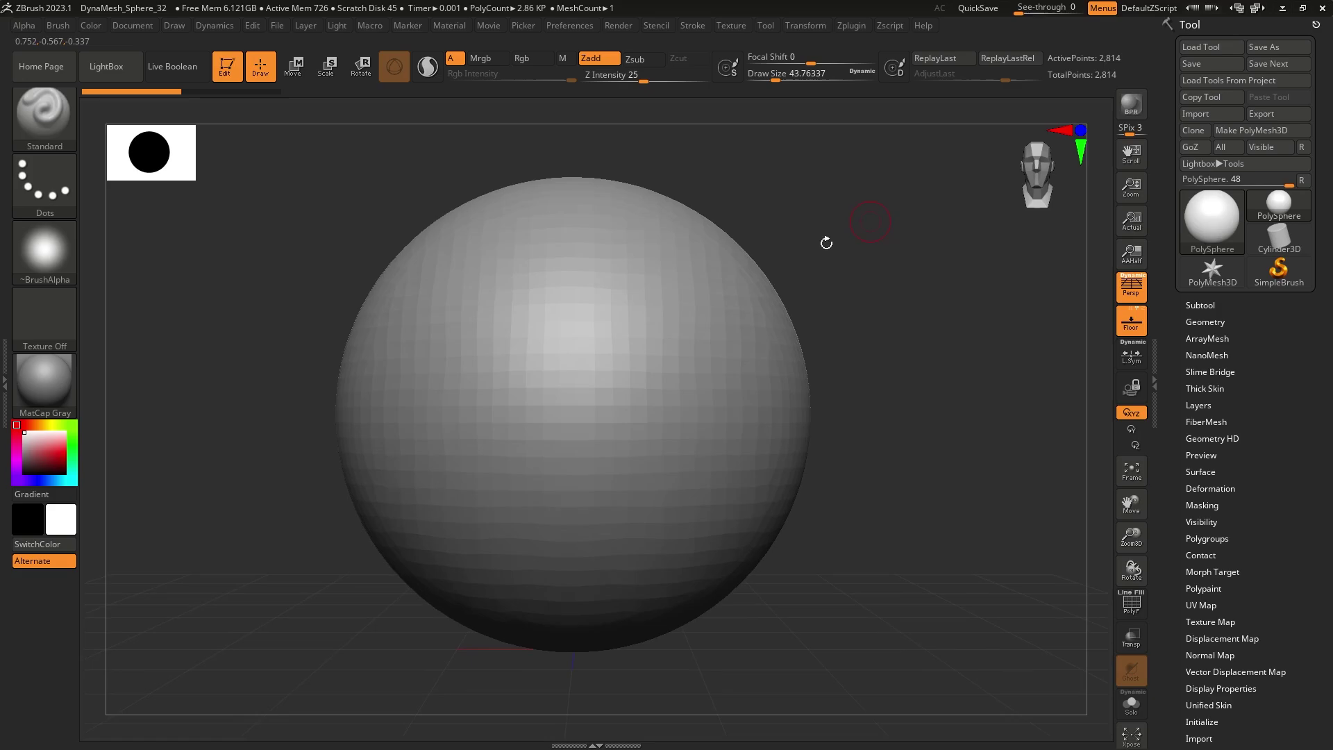
Step: Zoom the camera in and out on the sphere
mouse_move(839, 313)
right_mouse_down("alt")
mouse_move(681, 283)
mouse_move(562, 310)
mouse_move(758, 482)
mouse_move(482, 187)
mouse_move(574, 345)
mouse_move(556, 223)
mouse_move(643, 398)
mouse_move(711, 316)
mouse_move(824, 345)
mouse_move(690, 351)
mouse_move(806, 336)
mouse_move(491, 295)
mouse_move(674, 325)
right_mouse_up("alt")
right_click_drag(731, 253, 635, 270, "alt")
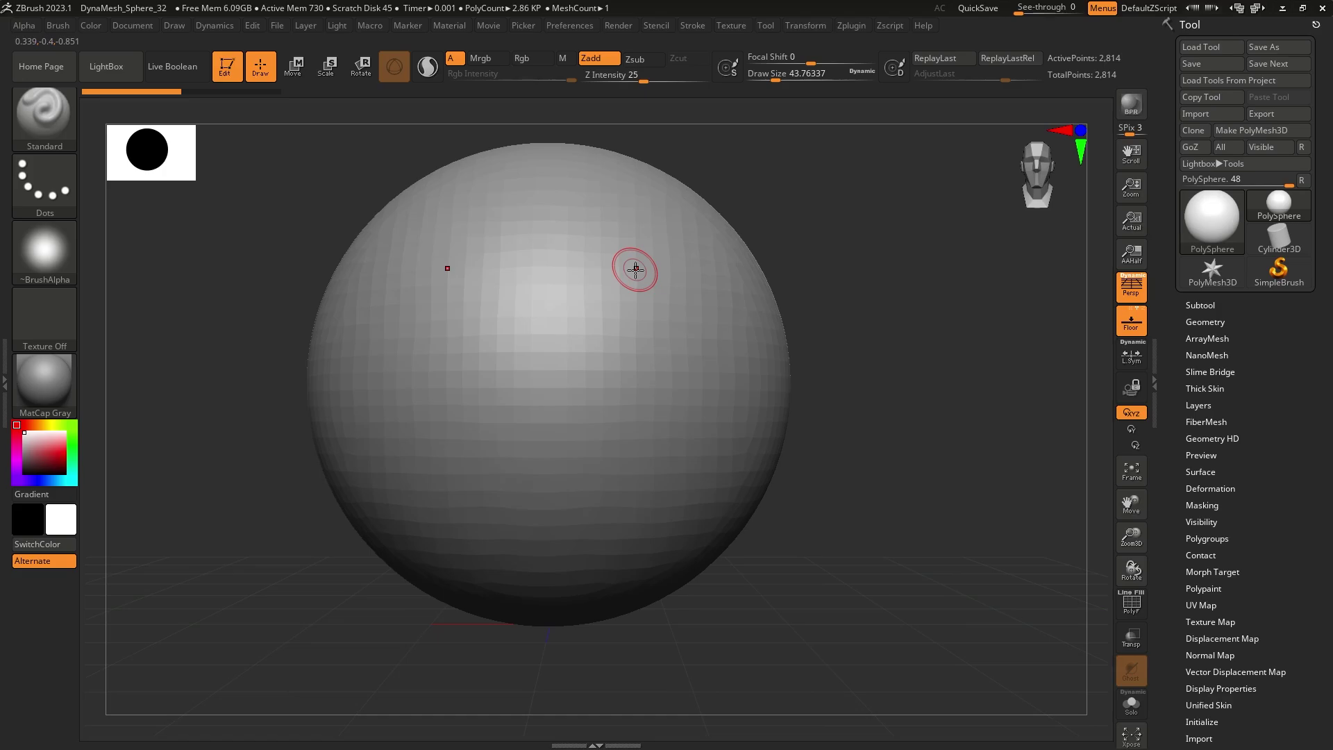
right_click_drag(728, 304, 760, 326, "alt")
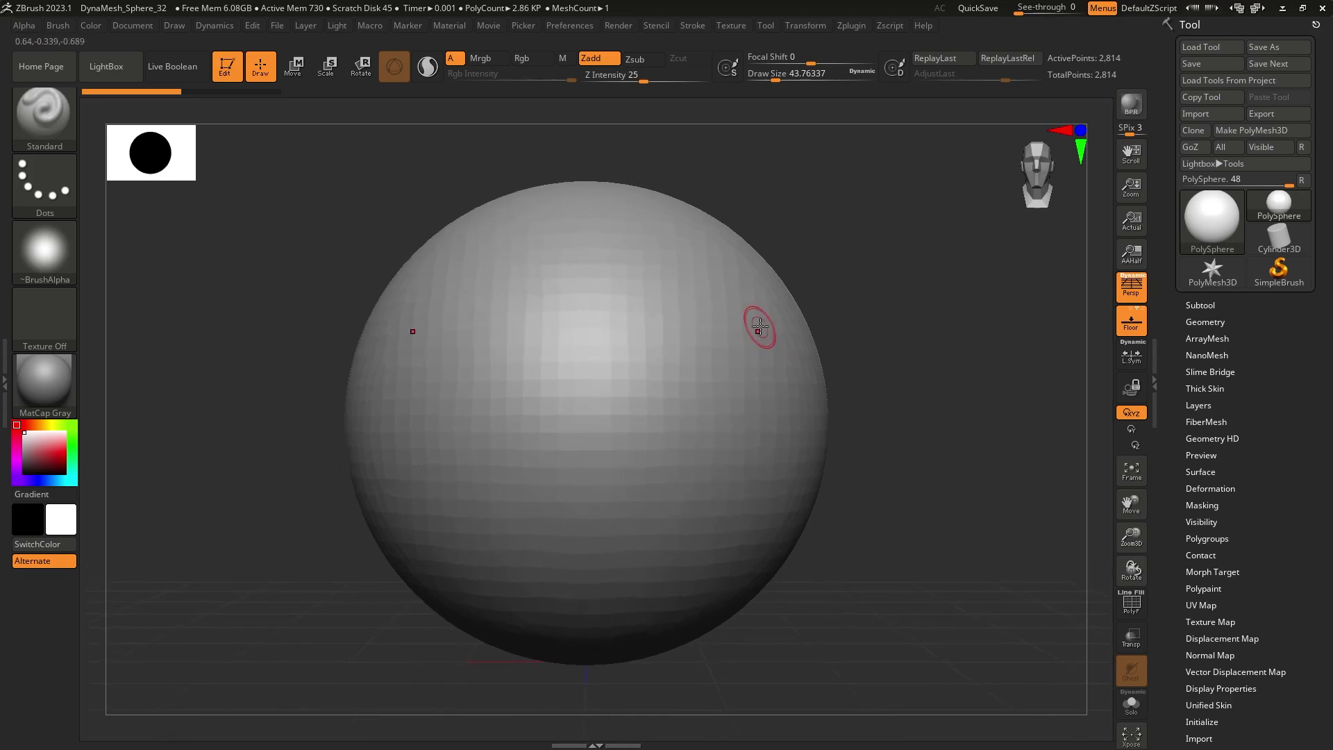
right_click_drag(685, 356, 678, 368, "alt")
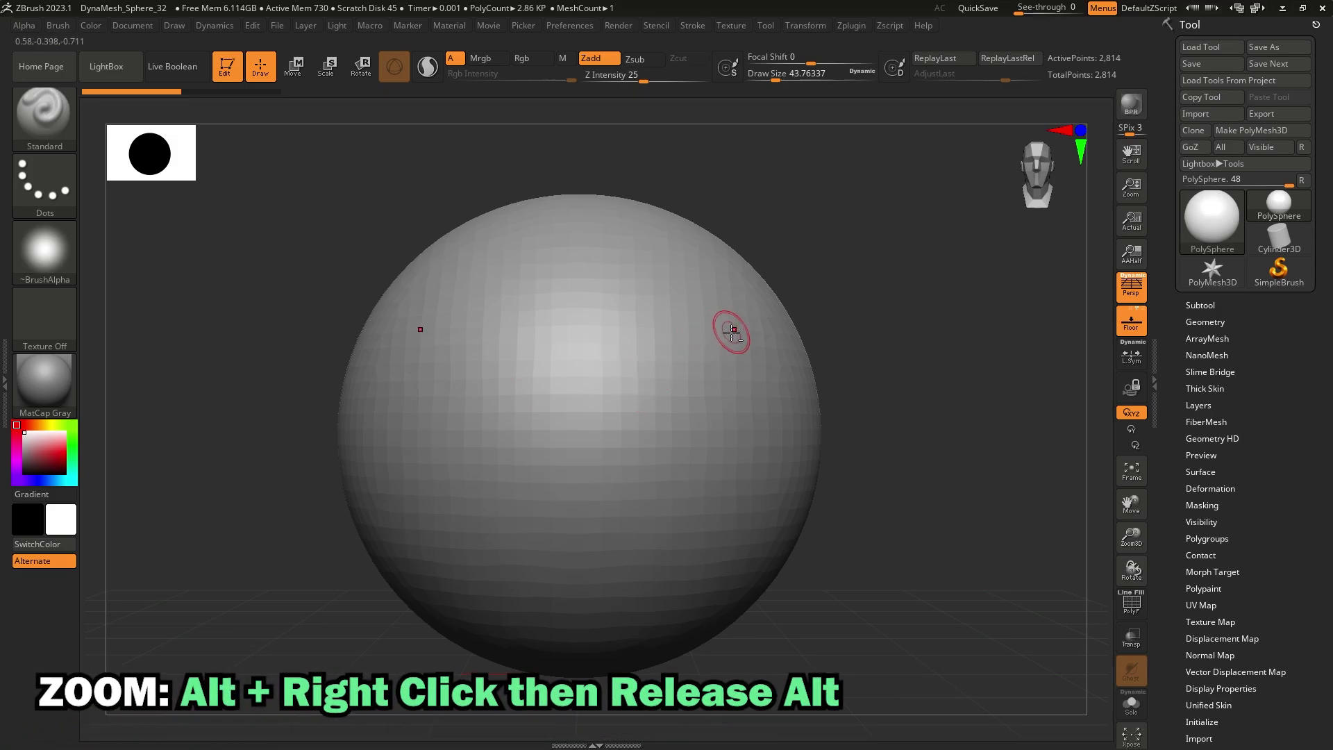
mouse_move(677, 381)
right_mouse_down("alt")
mouse_move(762, 387)
mouse_move(694, 307)
mouse_move(696, 378)
mouse_move(629, 415)
mouse_move(637, 387)
mouse_move(690, 369)
mouse_move(682, 358)
mouse_move(958, 389)
mouse_move(452, 351)
mouse_move(562, 415)
mouse_move(738, 435)
mouse_move(723, 399)
mouse_move(598, 368)
mouse_move(648, 348)
mouse_move(868, 375)
mouse_move(554, 390)
mouse_move(955, 291)
mouse_move(720, 310)
right_mouse_up("alt")
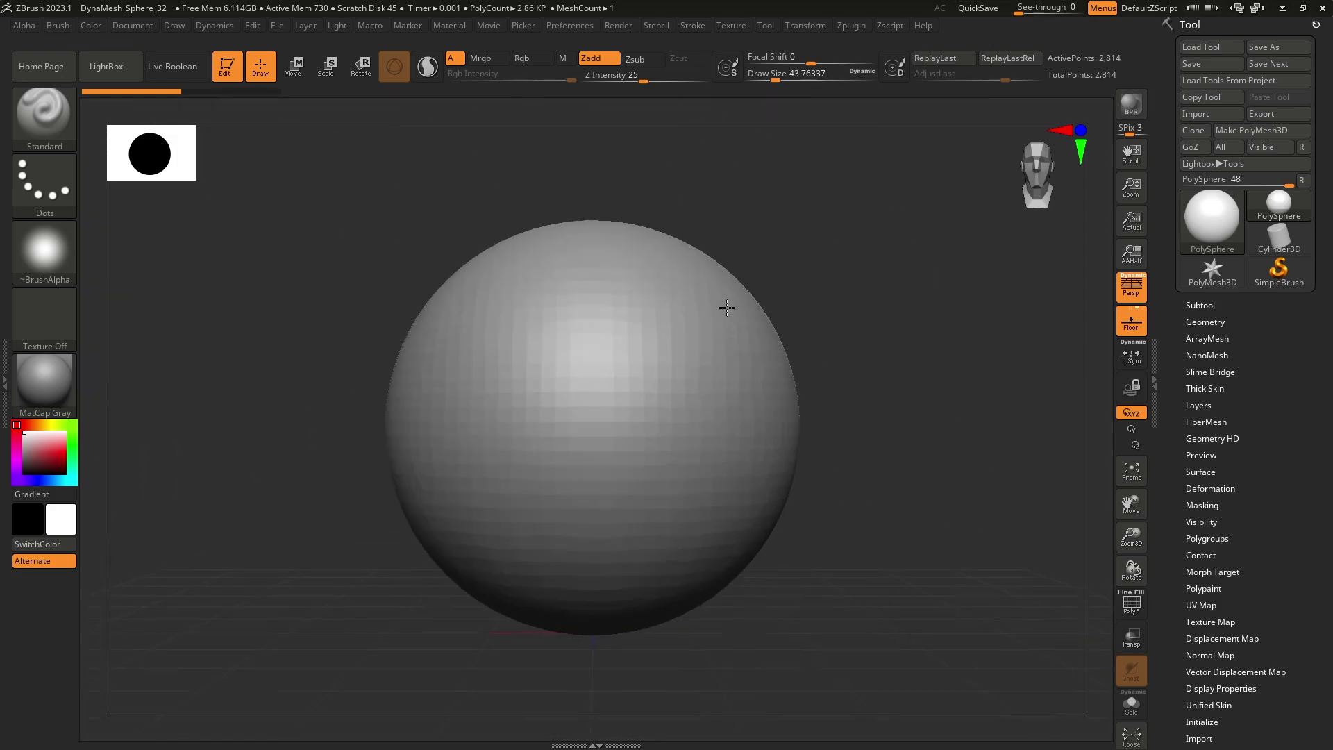
Step: Examine the sphere by combining camera orbiting, panning and zooming
right_click_drag(648, 423, 777, 476)
right_click_drag(708, 380, 783, 348, "alt")
mouse_move(784, 348)
right_mouse_down()
mouse_move(696, 394)
mouse_move(679, 343)
mouse_move(702, 396)
mouse_move(647, 402)
mouse_move(632, 467)
mouse_move(643, 327)
mouse_move(679, 407)
mouse_move(681, 353)
right_mouse_up()
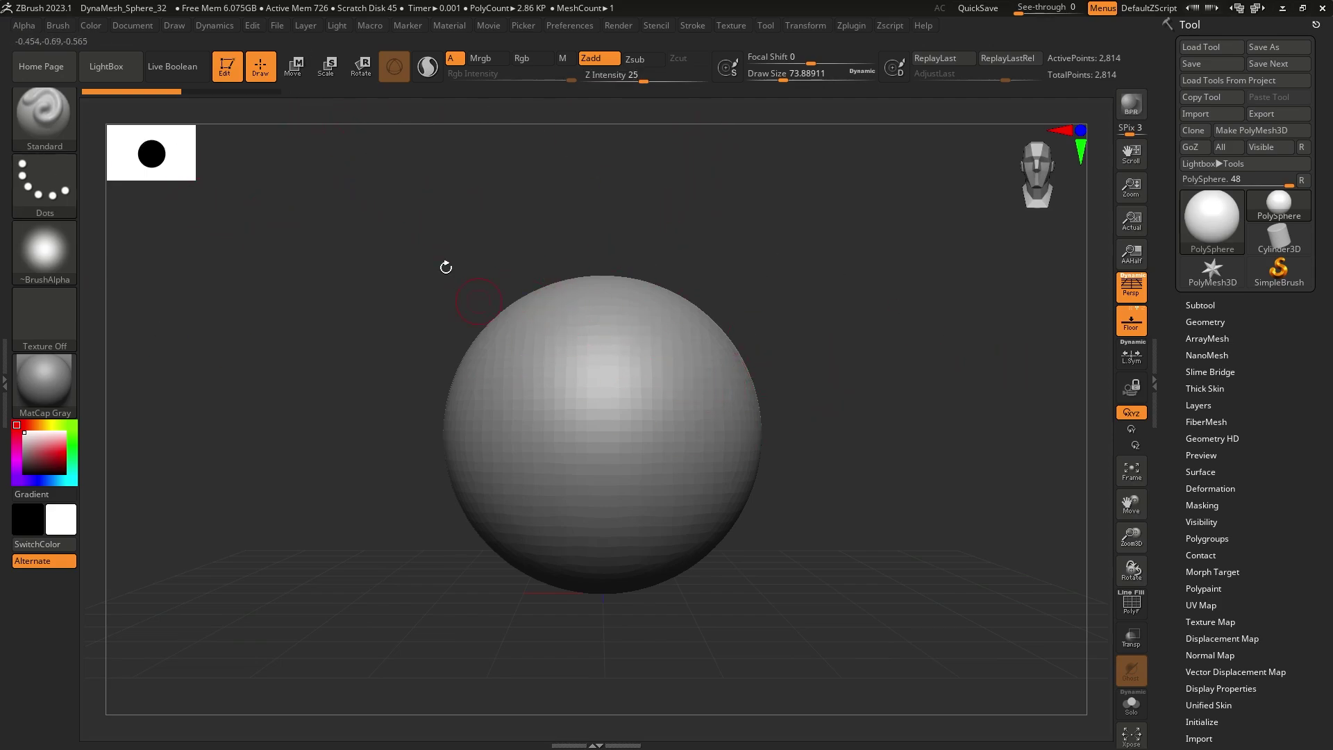
mouse_move(804, 453)
left_mouse_down("alt")
mouse_move(763, 446)
mouse_move(745, 425)
left_mouse_up("alt")
mouse_move(553, 379)
right_mouse_down("alt")
mouse_move(562, 319)
mouse_move(579, 332)
right_mouse_up("alt")
Step: Switch from brush drawing to the Move gizmo and view its handles on the sphere from different angles
key("w")
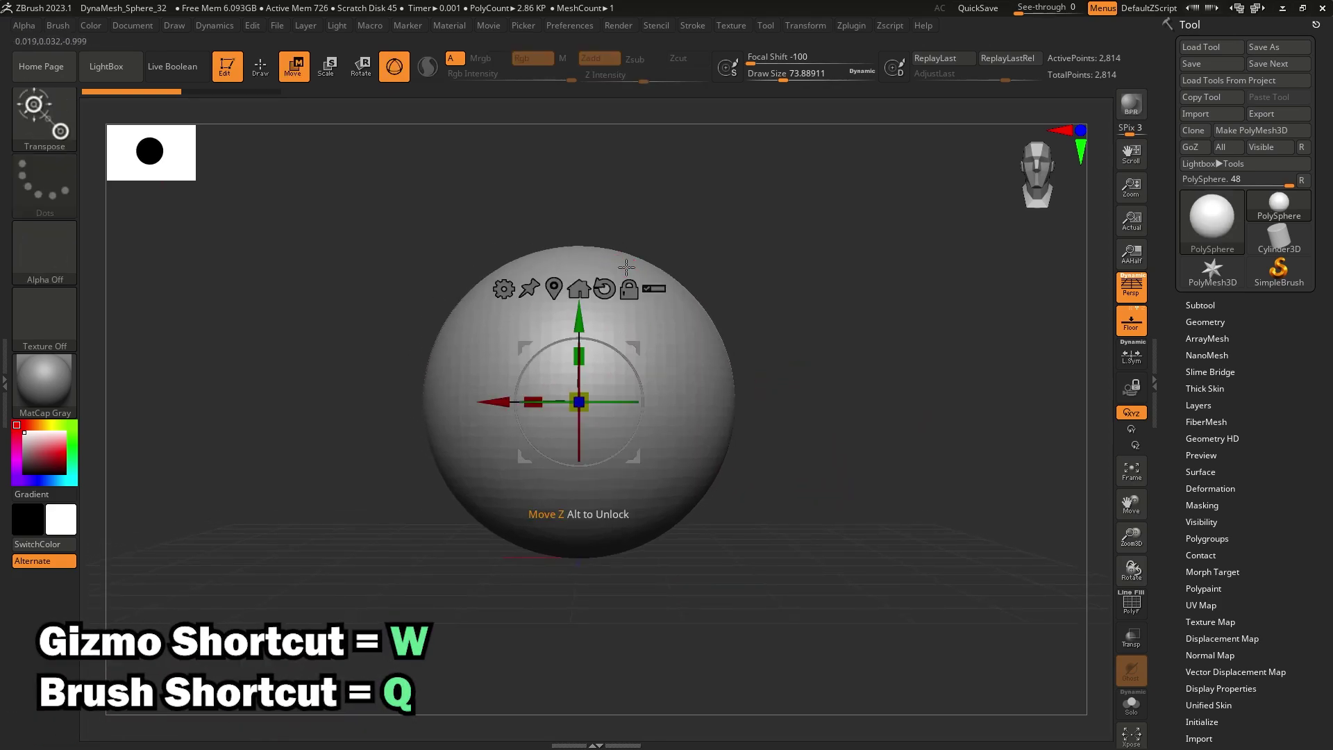
right_click_drag(605, 386, 602, 413)
right_click_drag(578, 396, 583, 411, "alt")
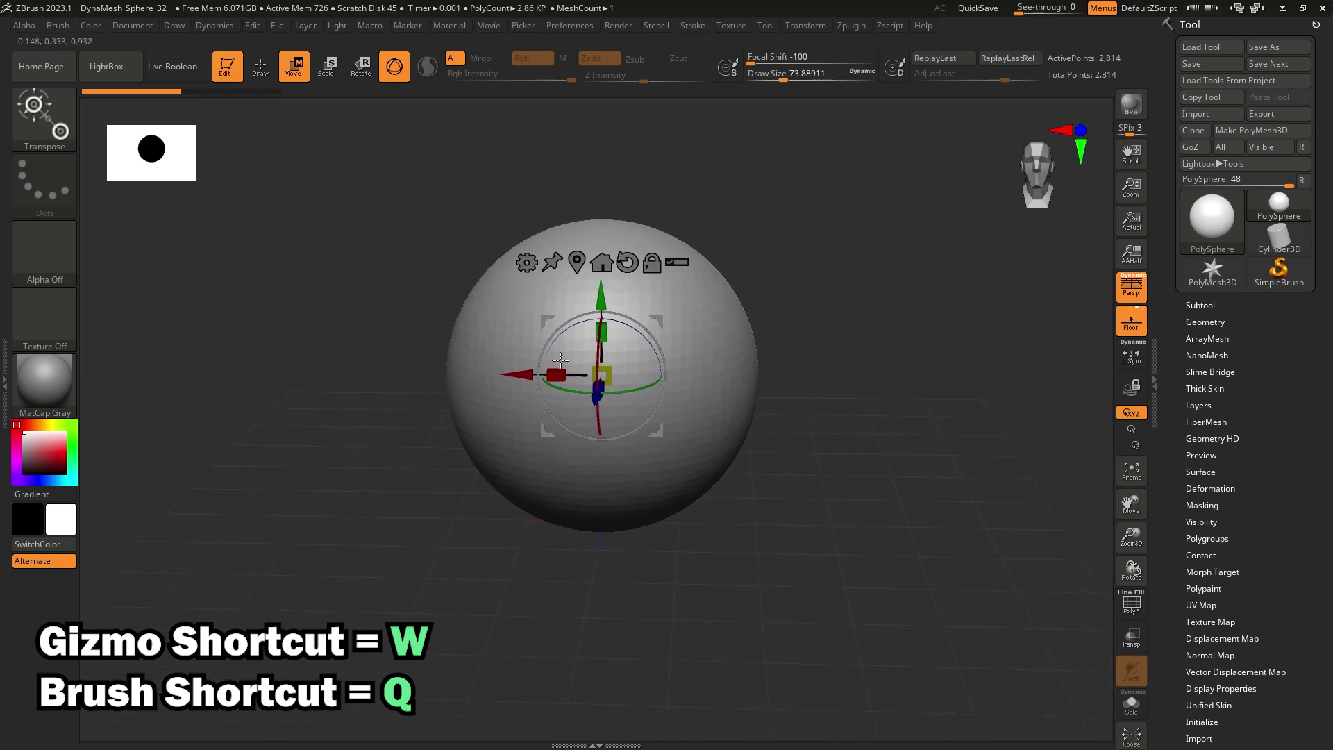
scroll(547, 363, "up", 2)
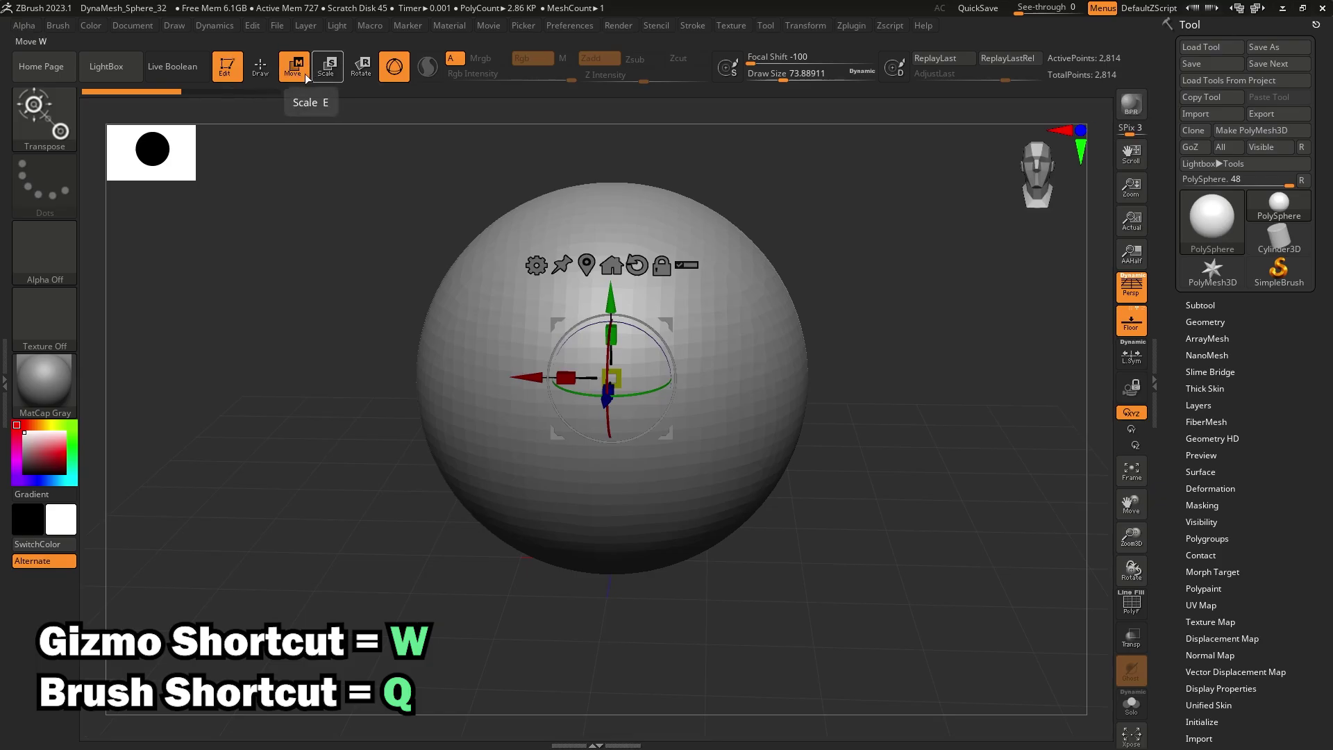
right_click_drag(646, 342, 669, 359, "ctrl")
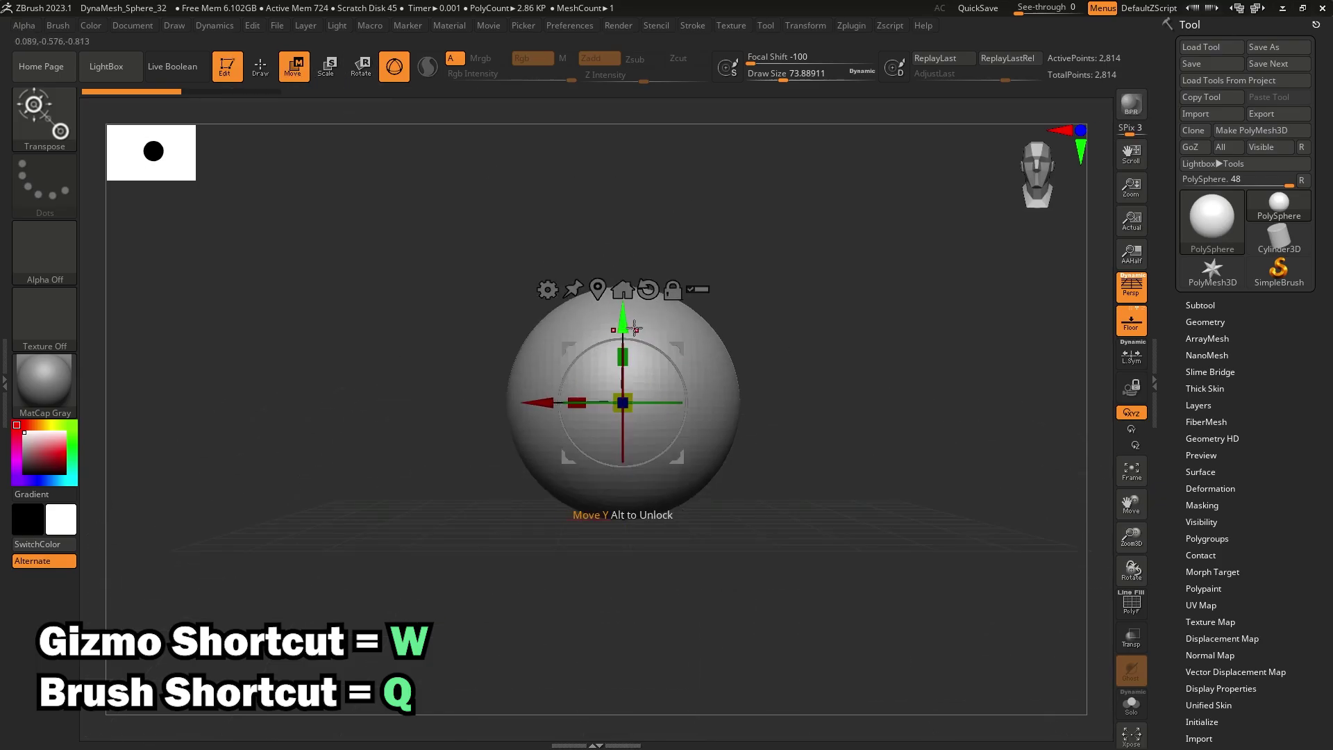
Step: Move the sphere along the gizmo's Y axis and then its X axis
left_click_drag(621, 305, 600, 432)
mouse_move(535, 491)
left_mouse_down()
mouse_move(467, 486)
mouse_move(711, 486)
mouse_move(503, 491)
mouse_move(516, 491)
left_mouse_up()
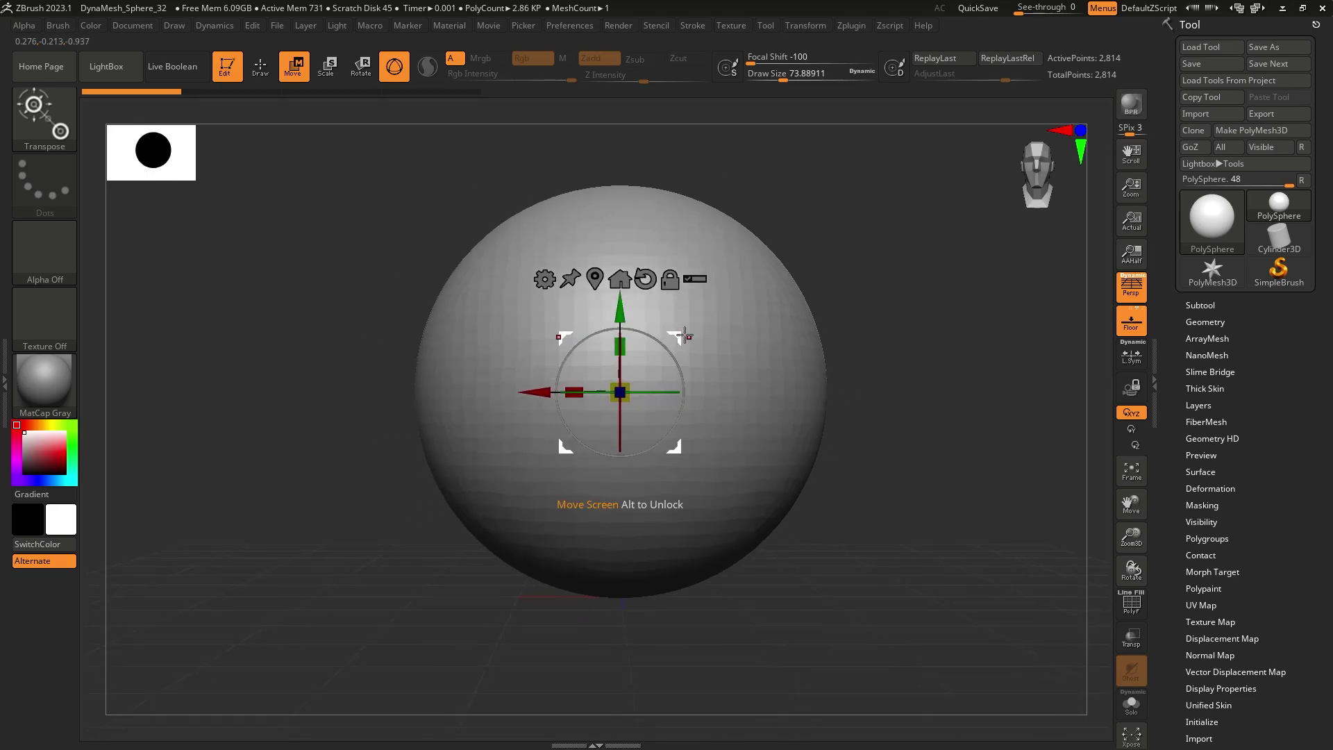
Step: Move the sphere freely in the screen plane with the gizmo, checking it from different view angles
left_click_drag(684, 336, 582, 209)
right_click_drag(582, 208, 618, 217)
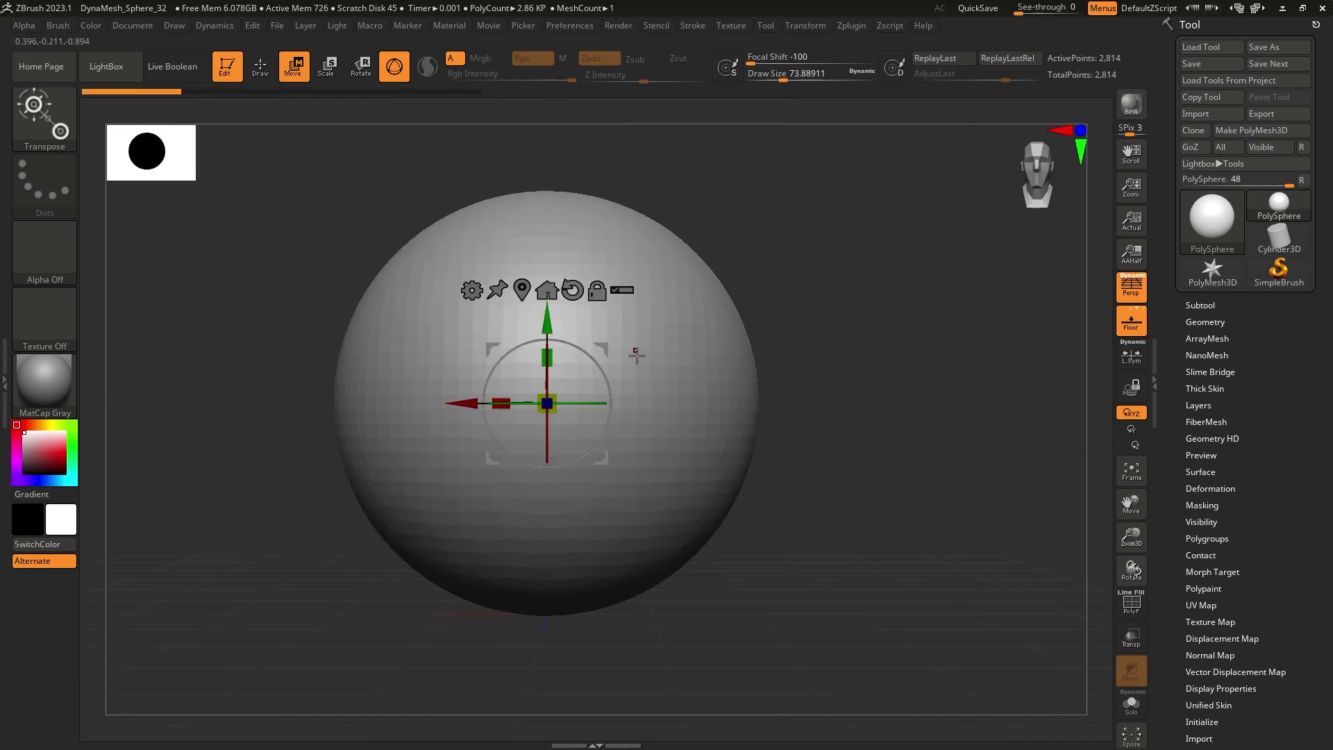
mouse_move(637, 355)
right_mouse_down()
mouse_move(597, 357)
mouse_move(615, 360)
right_mouse_up()
left_click_drag(602, 348, 625, 278)
right_click_drag(833, 278, 760, 254)
right_click_drag(531, 313, 590, 325)
right_click_drag(590, 325, 629, 309, "ctrl")
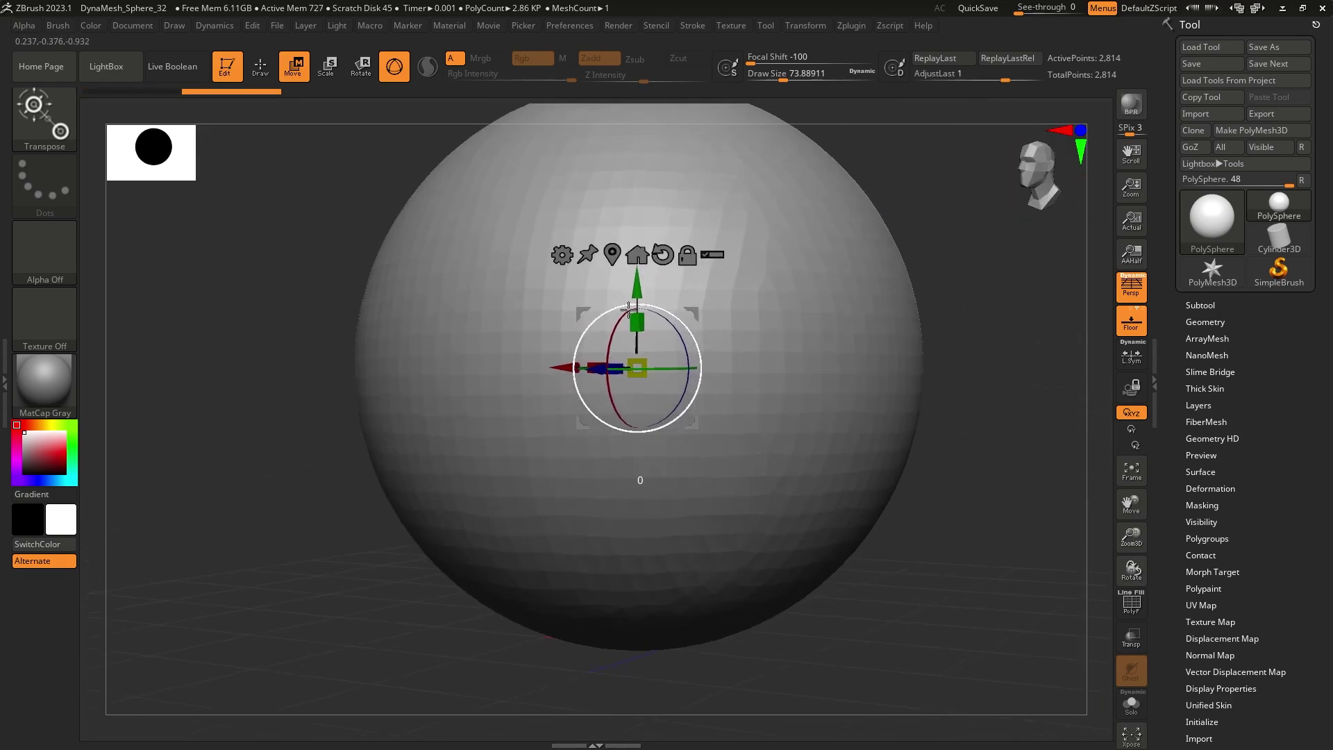
Step: Rotate the sphere with the gizmo's rotation rings, including the outer screen-plane ring
right_click_drag(701, 334, 686, 353, "ctrl")
right_click_drag(685, 352, 652, 353, "alt")
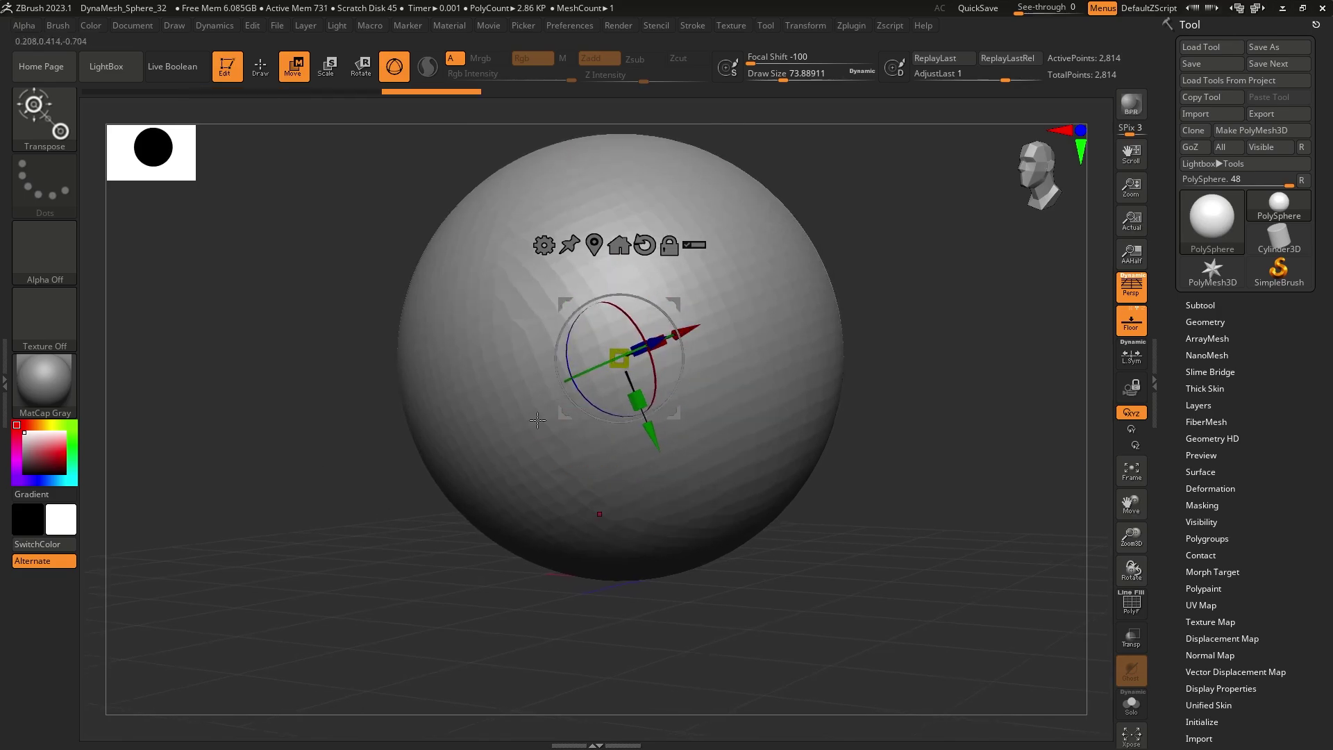
right_click_drag(842, 340, 822, 355, "ctrl")
left_click_drag(664, 282, 661, 290)
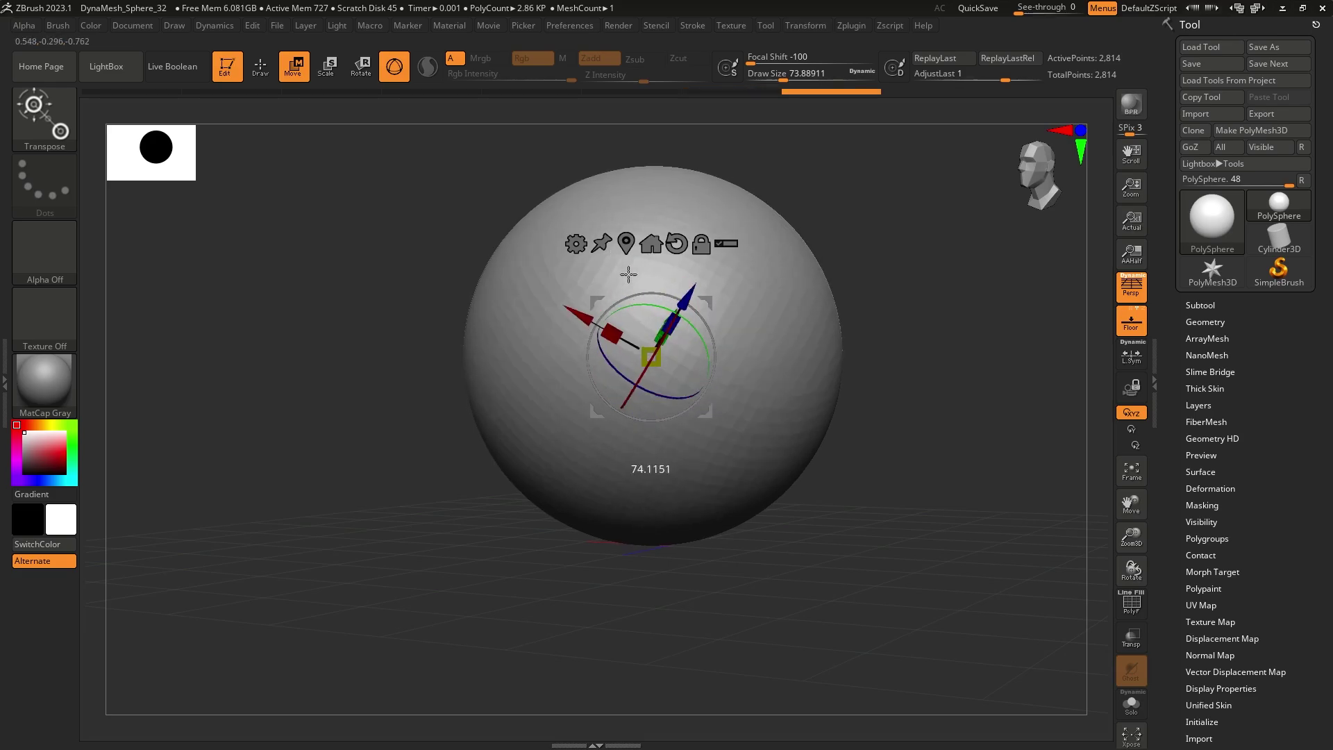
left_click_drag(768, 381, 768, 382)
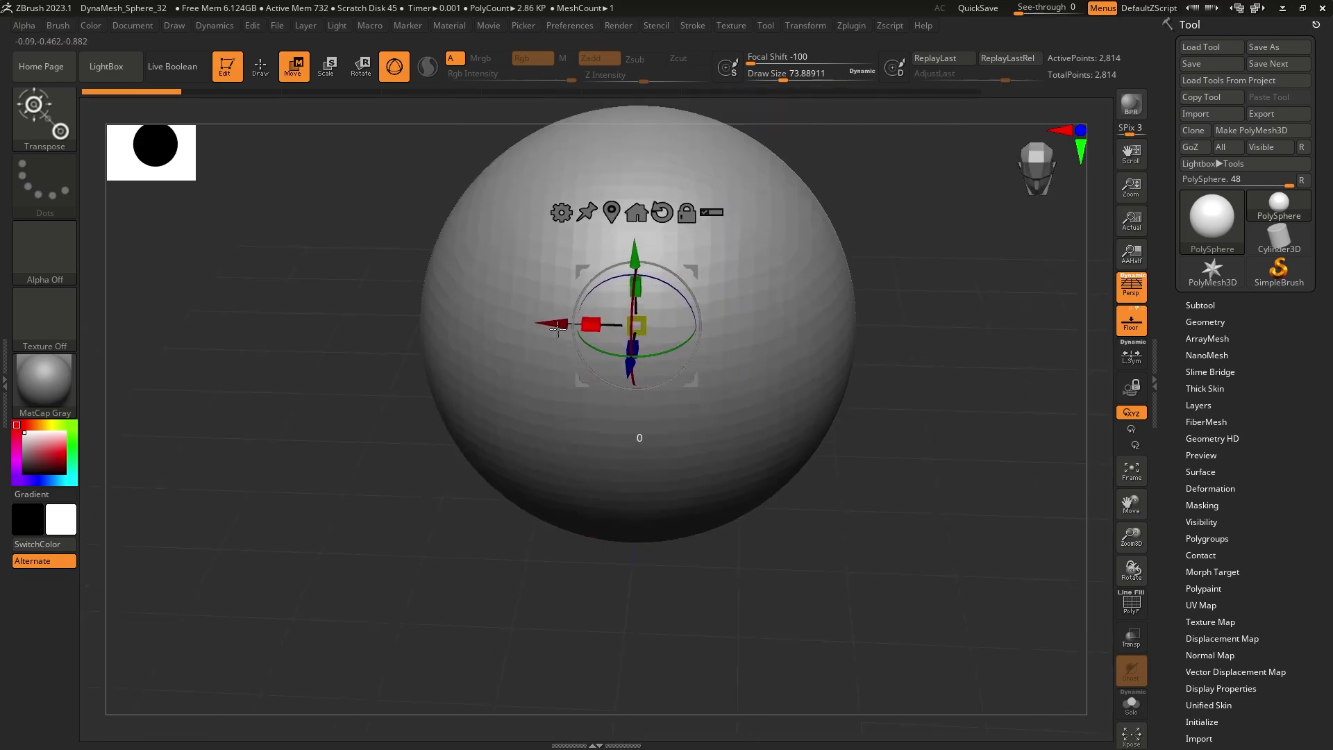
Step: Try scaling the sphere uniformly and then along the Z axis with the gizmo, undoing each scale
right_click_drag(637, 438, 630, 458, "alt")
mouse_move(584, 346)
left_mouse_down()
mouse_move(705, 363)
mouse_move(558, 343)
left_mouse_up()
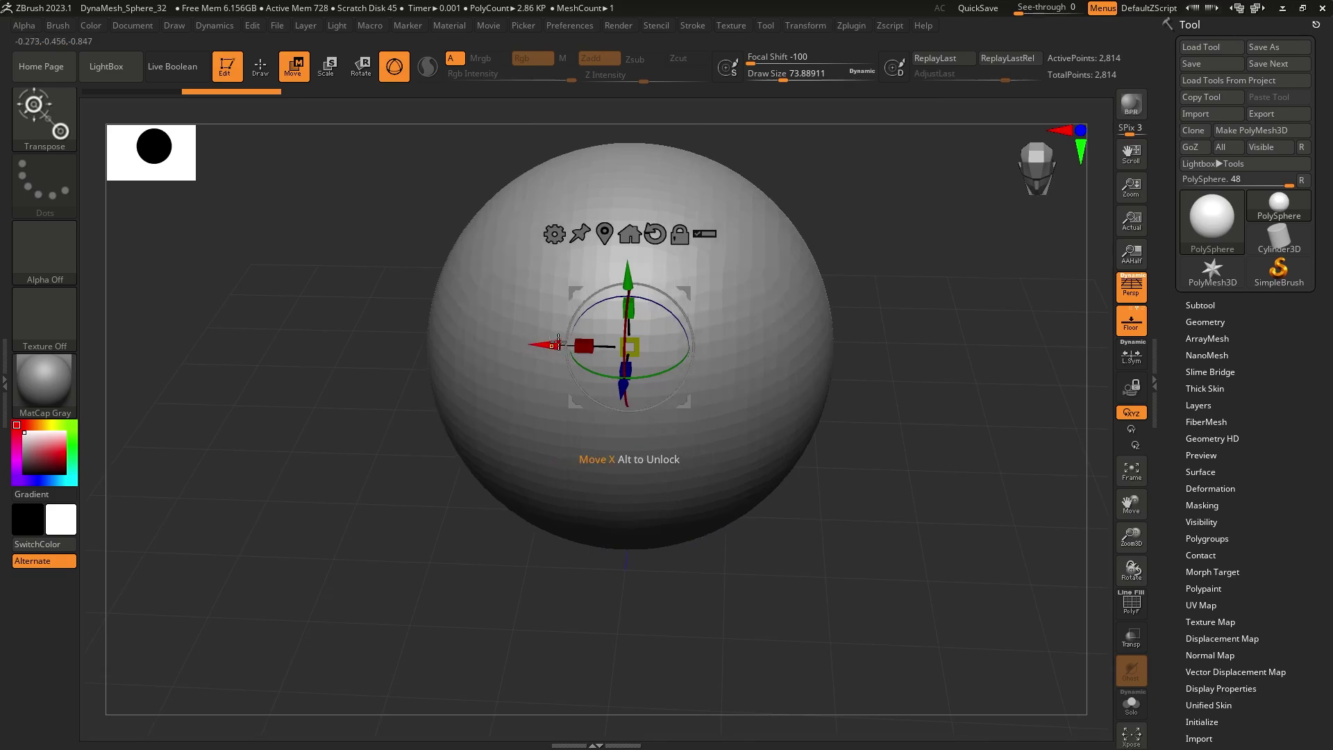
mouse_move(638, 313)
left_mouse_down()
mouse_move(637, 274)
mouse_move(637, 316)
left_mouse_up()
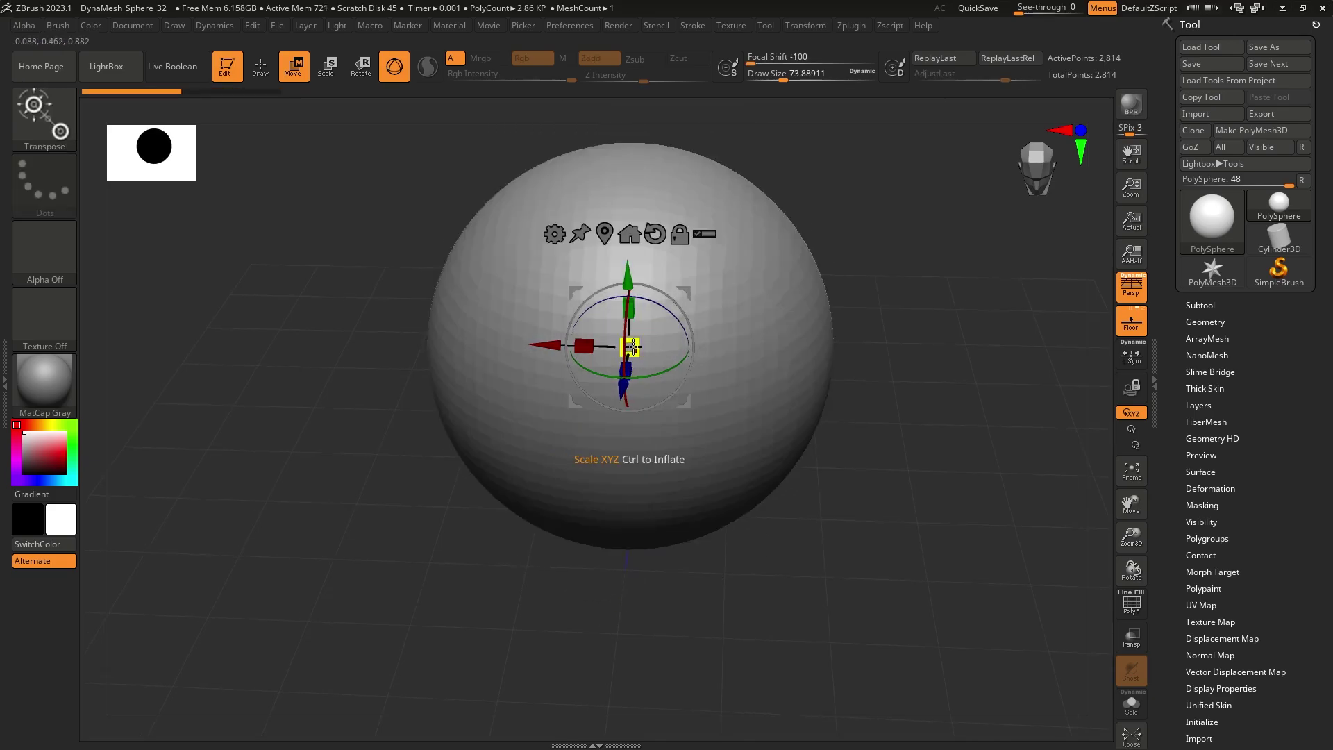
left_click_drag(630, 347, 477, 341)
key("ctrl+z")
left_click_drag(625, 370, 486, 347)
key("ctrl+z")
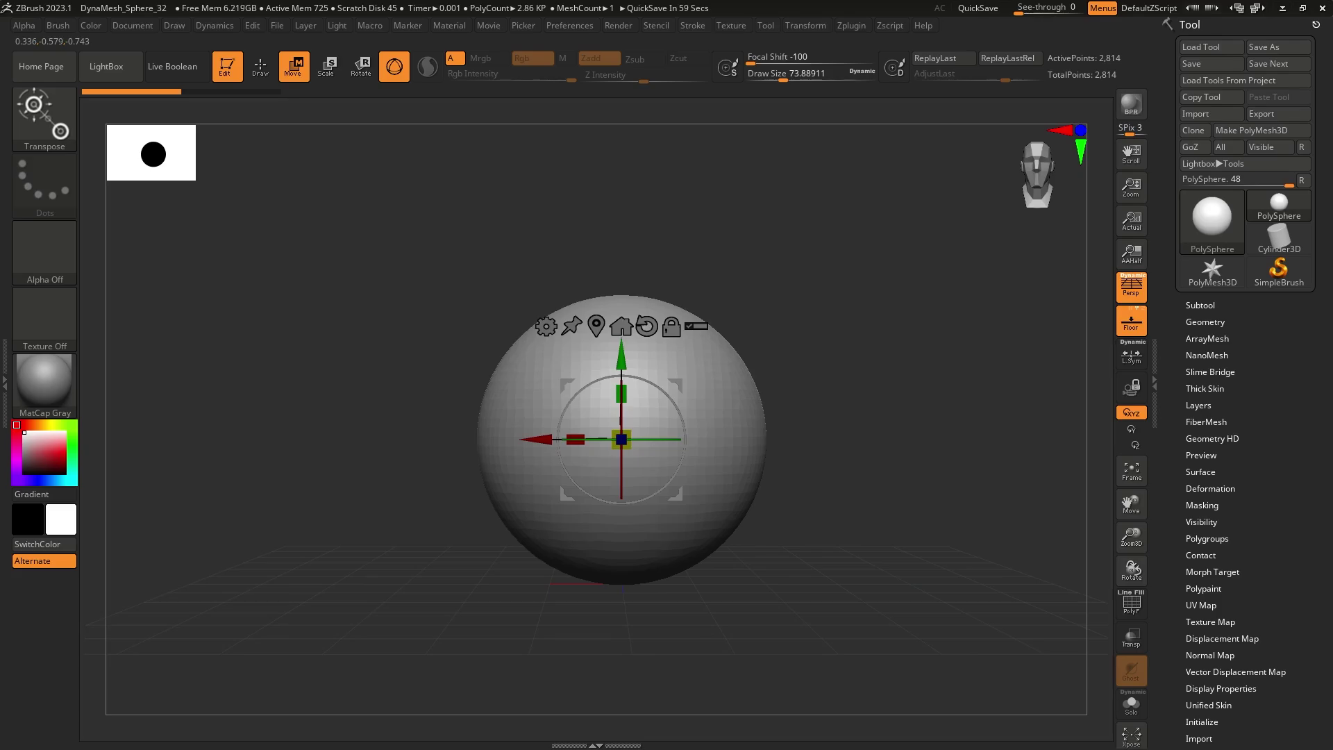
Step: Switch from the Move gizmo to brush drawing and raise the Standard brush's draw size to about 223
right_click_drag(672, 353, 824, 279, "alt")
right_click_drag(824, 279, 610, 470)
key("q")
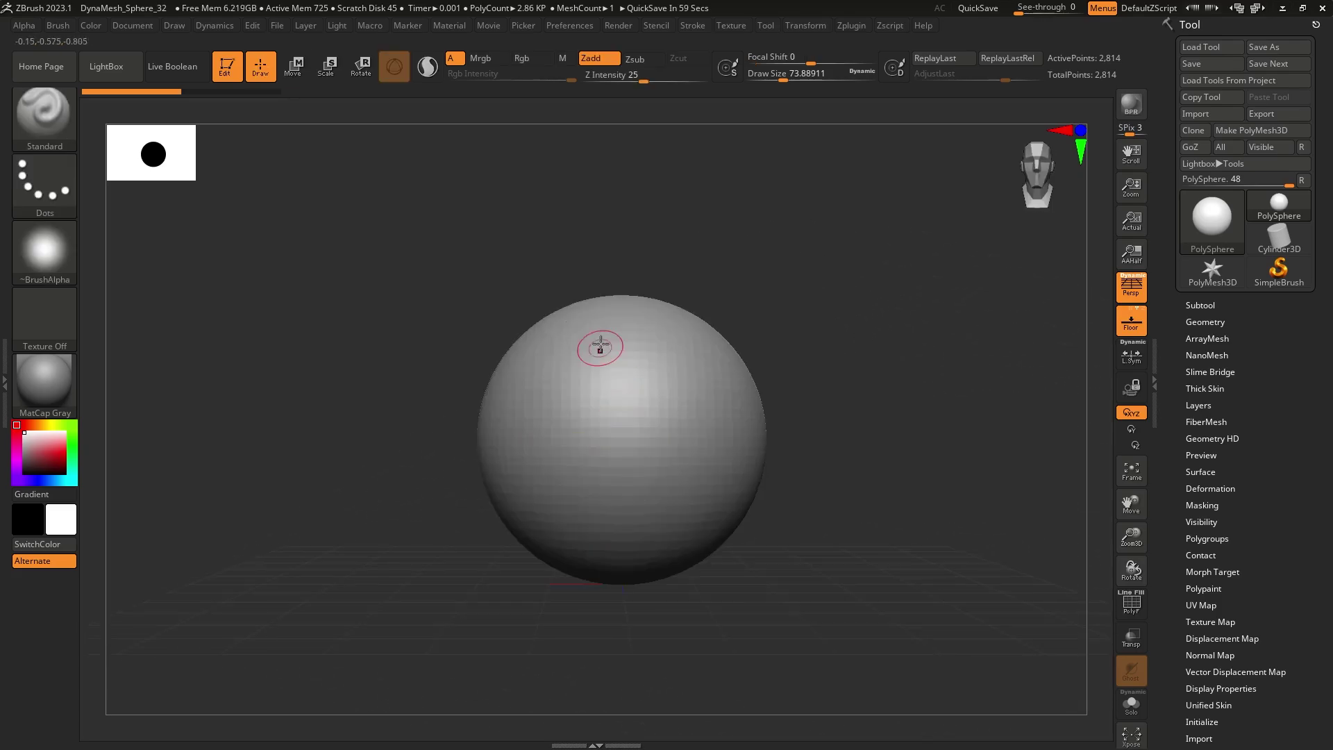
mouse_move(623, 393)
right_mouse_down("alt")
mouse_move(610, 414)
mouse_move(622, 462)
mouse_move(651, 384)
mouse_move(651, 292)
mouse_move(608, 401)
mouse_move(610, 387)
mouse_move(579, 371)
mouse_move(502, 414)
mouse_move(586, 390)
mouse_move(606, 452)
right_mouse_up("alt")
key("s")
left_click_drag(602, 436, 612, 436)
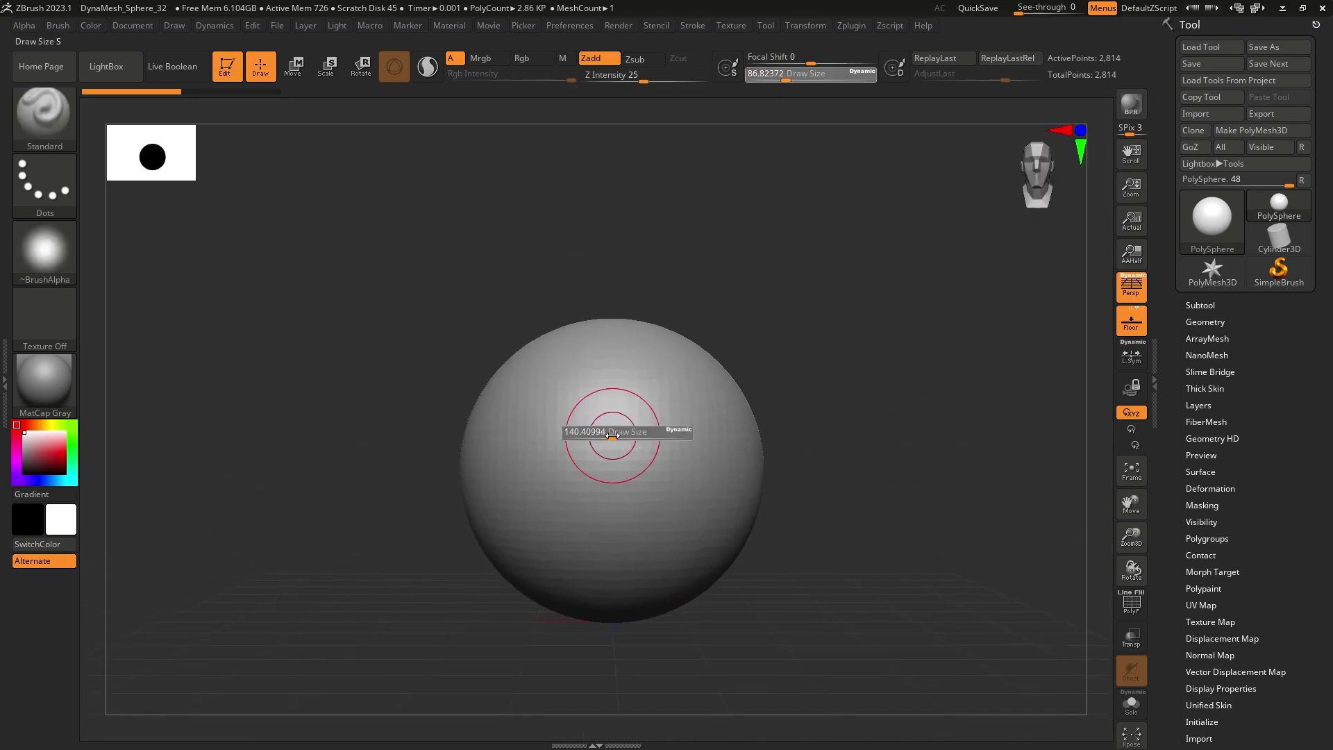
mouse_move(653, 382)
right_mouse_down()
mouse_move(708, 369)
mouse_move(677, 368)
right_mouse_up()
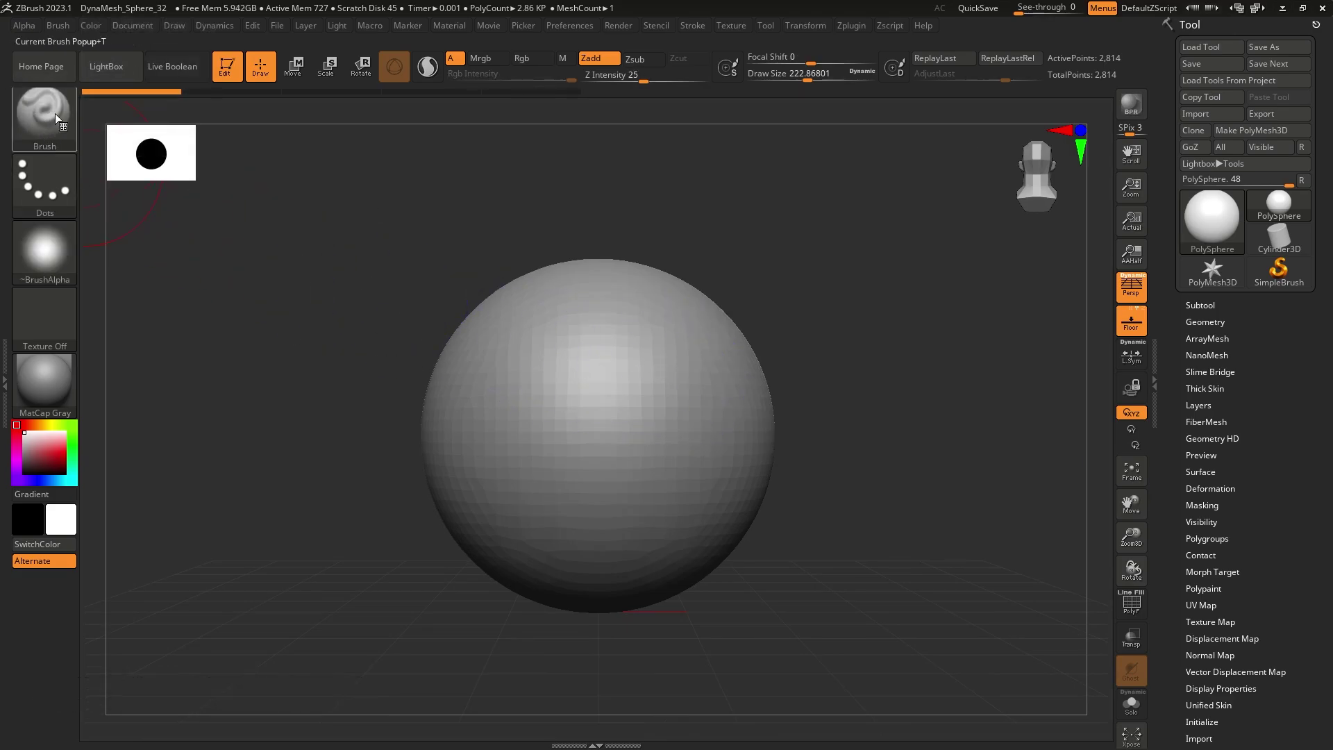
key("s")
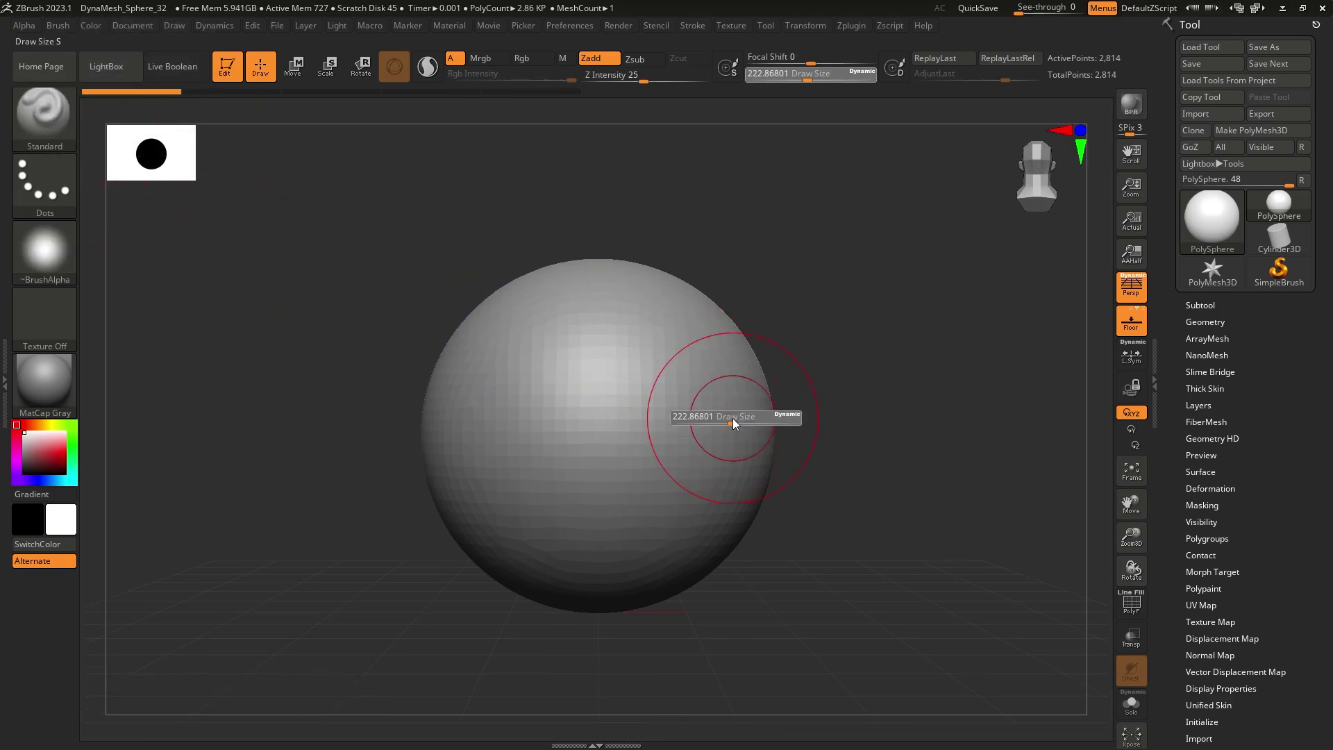
Step: Sculpt raised vertical ridges on the sphere with the Standard brush at a draw size of about 145
mouse_move(663, 302)
left_mouse_down()
mouse_move(681, 397)
mouse_move(677, 518)
mouse_move(661, 533)
mouse_move(623, 522)
mouse_move(661, 512)
left_mouse_up()
right_click_drag(660, 511, 679, 588)
mouse_move(639, 425)
right_mouse_down()
mouse_move(643, 322)
mouse_move(729, 386)
mouse_move(758, 446)
mouse_move(645, 355)
right_mouse_up()
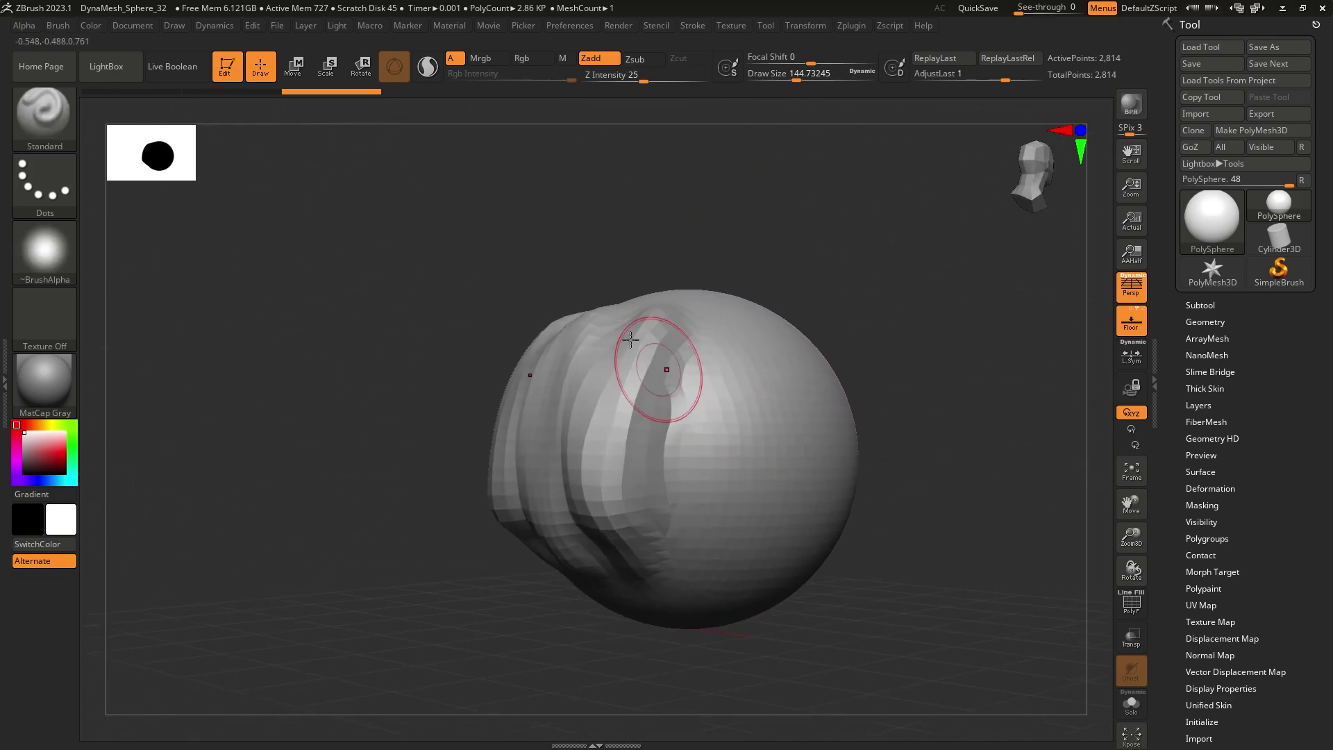
right_click_drag(739, 453, 632, 455, "alt")
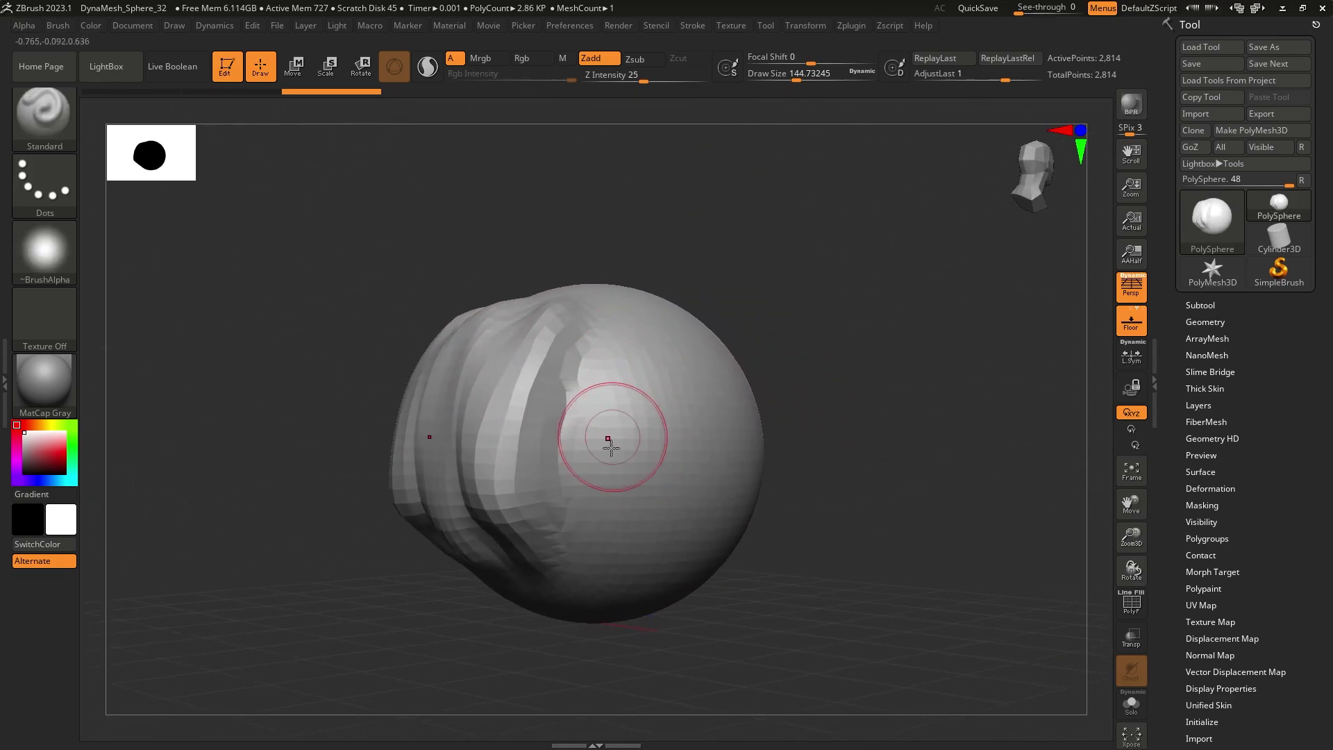
Step: Carve vertical grooves beside the raised ridges with the Standard brush inverted
left_click_drag(618, 339, 603, 405, "alt")
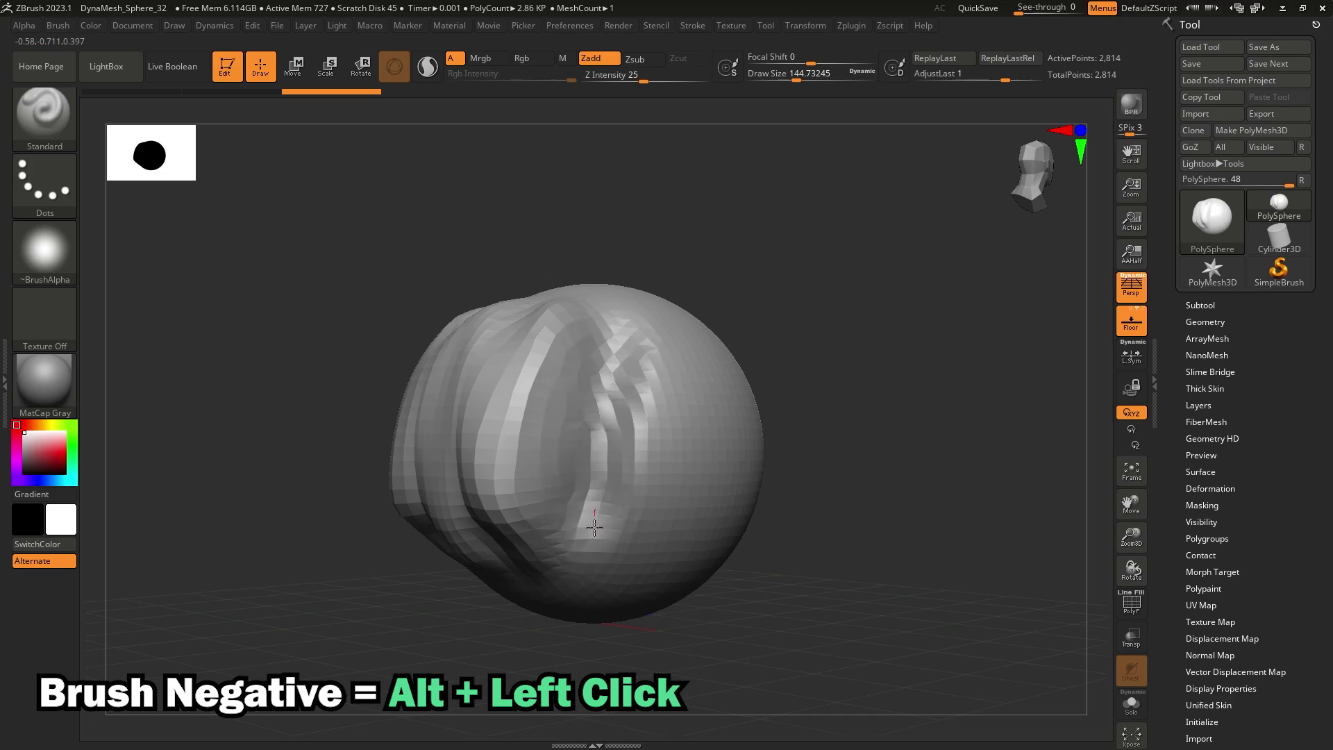
left_click_drag(598, 484, 596, 531, "alt")
mouse_move(596, 531)
right_mouse_down()
mouse_move(583, 434)
mouse_move(611, 565)
mouse_move(590, 444)
right_mouse_up()
left_click_drag(638, 375, 629, 458, "alt")
right_click_drag(629, 458, 616, 529)
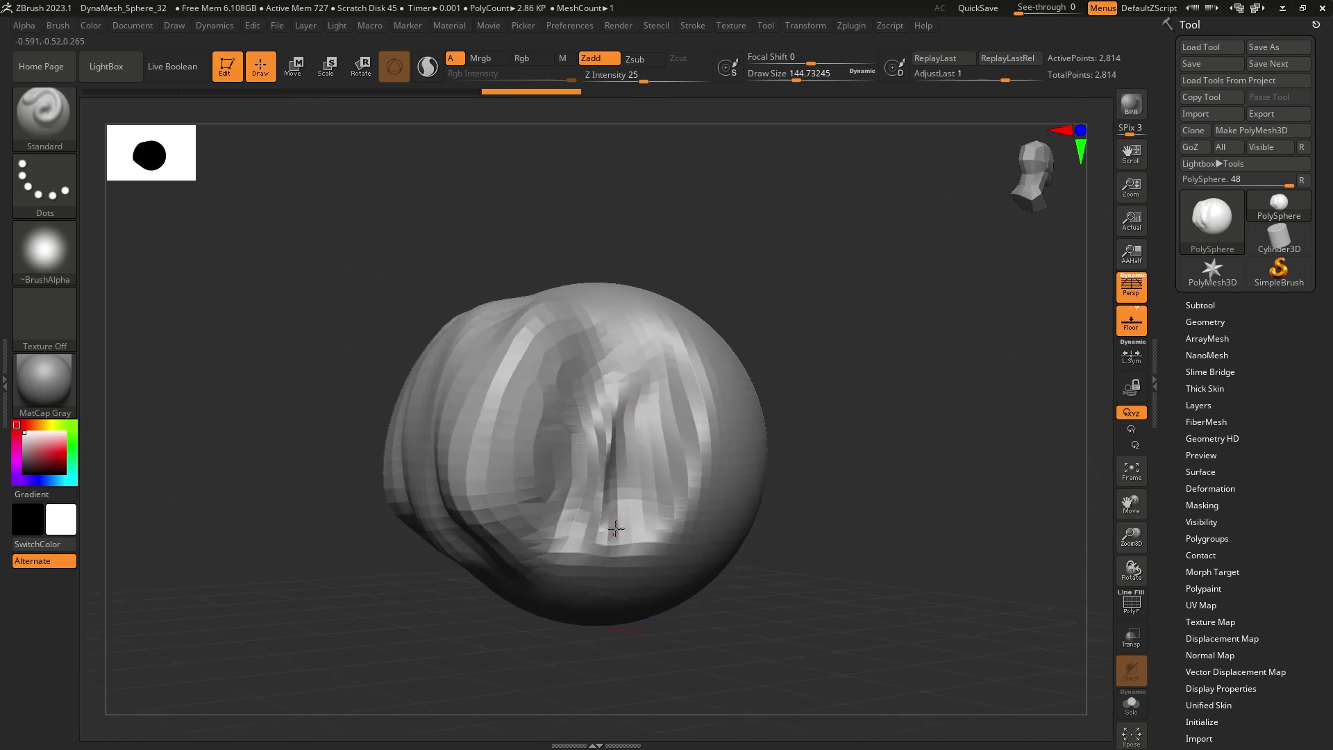
Step: Smooth the carved grooves and ridges with the Smooth brush at a draw size of about 212
mouse_move(587, 460)
right_mouse_down()
mouse_move(539, 551)
mouse_move(530, 467)
mouse_move(399, 491)
mouse_move(563, 530)
mouse_move(643, 408)
mouse_move(680, 406)
right_mouse_up()
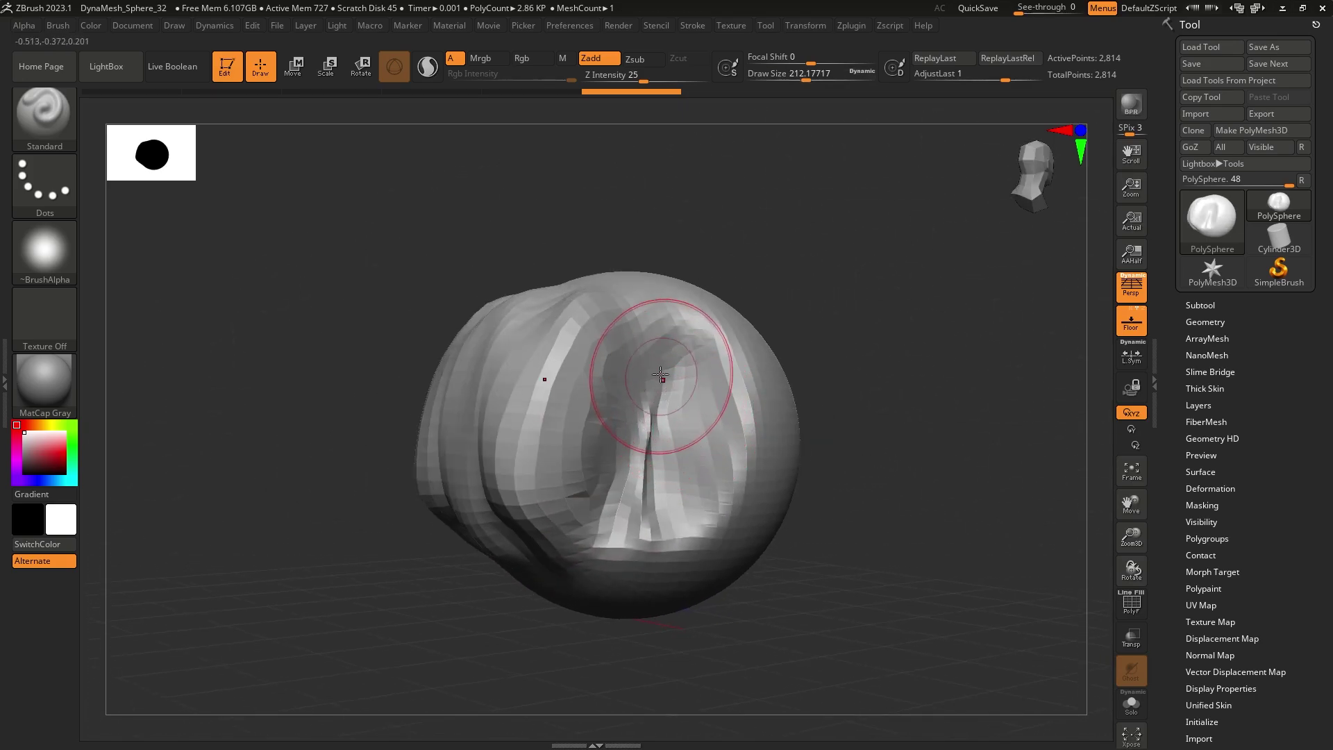
mouse_move(639, 401)
left_mouse_down("shift")
mouse_move(581, 441)
mouse_move(707, 398)
left_mouse_up("shift")
mouse_move(707, 397)
right_mouse_down()
mouse_move(580, 363)
mouse_move(767, 333)
mouse_move(568, 399)
mouse_move(632, 414)
right_mouse_up()
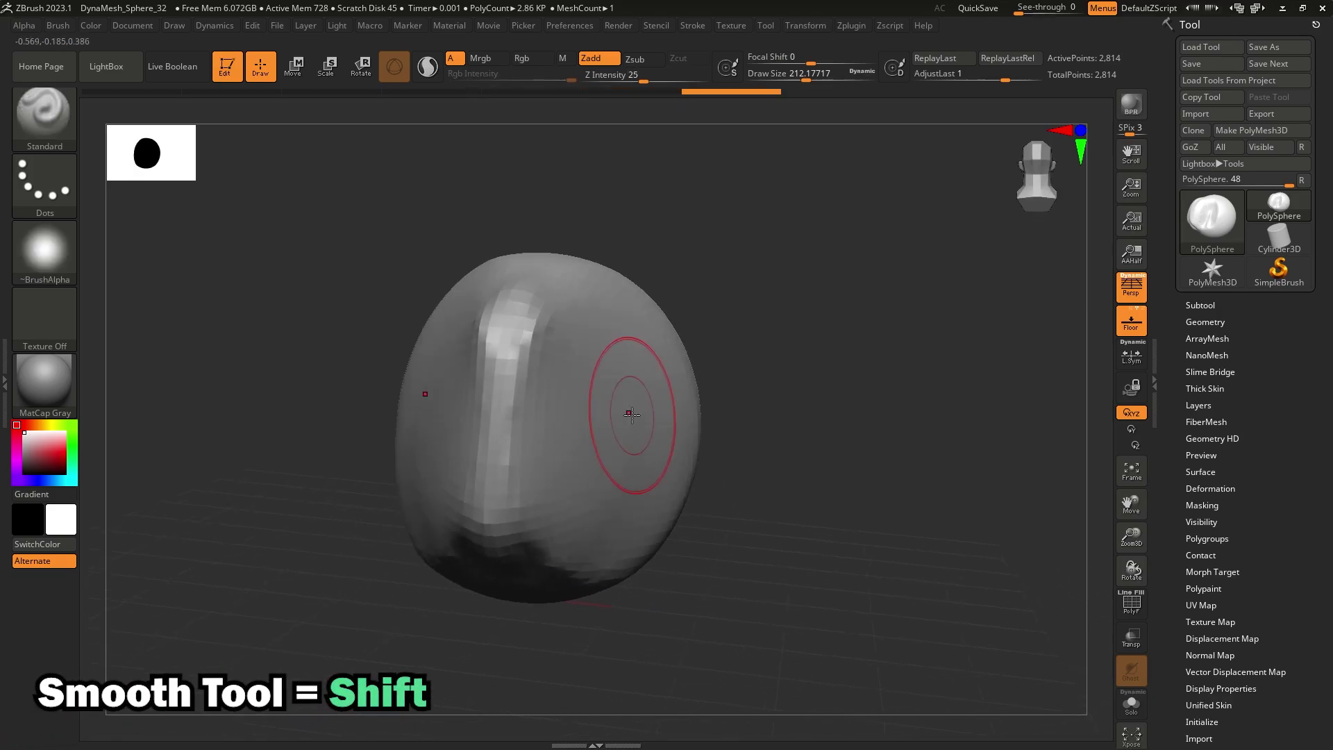
Step: Set the draw size to about 187 and sculpt new raised strokes with the Standard brush
key("s")
left_click_drag(604, 459, 607, 459)
mouse_move(599, 338)
left_mouse_down()
mouse_move(618, 398)
mouse_move(619, 486)
mouse_move(618, 361)
left_mouse_up()
right_click_drag(617, 361, 569, 321)
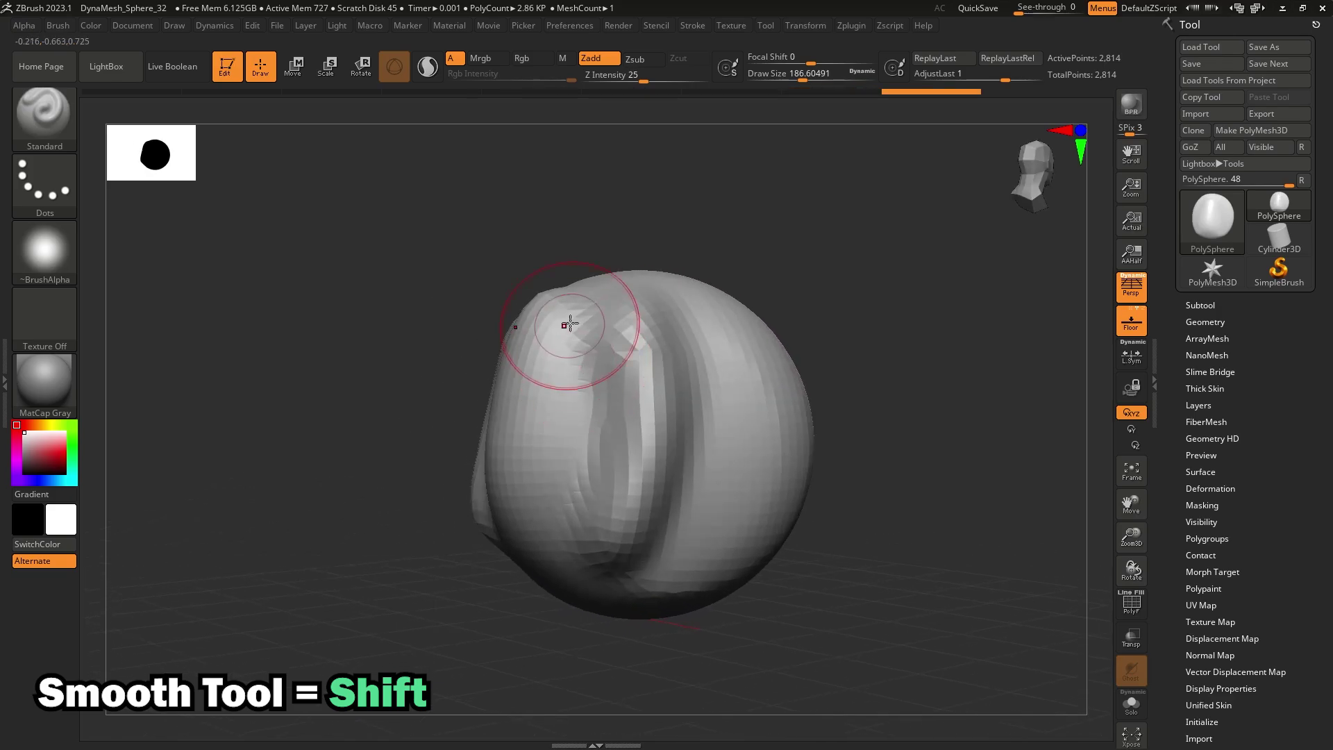
Step: Reduce the draw size to about 94 and smooth parts of the sculpted ridges
key("s")
left_click_drag(589, 395, 574, 395)
left_click_drag(581, 368, 583, 346, "shift")
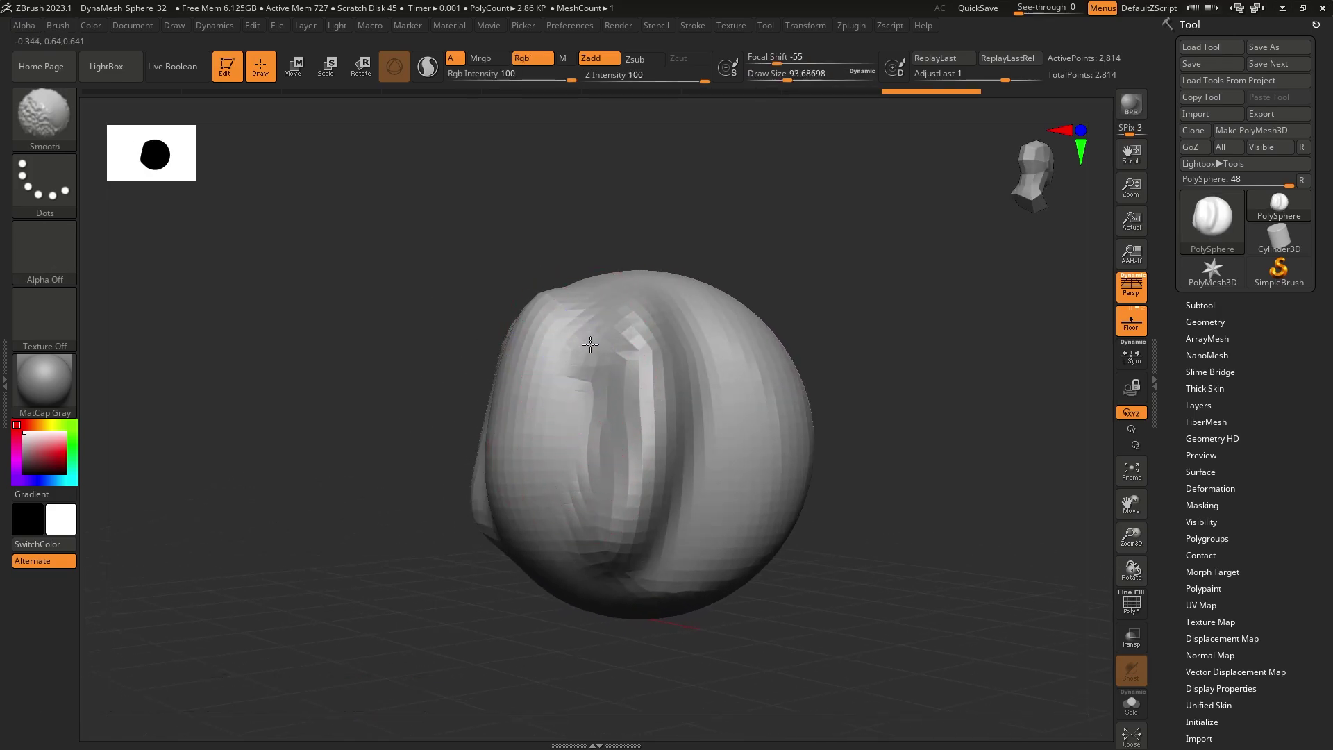
right_click_drag(656, 548, 578, 553)
mouse_move(686, 312)
left_mouse_down("shift")
mouse_move(705, 398)
mouse_move(670, 556)
left_mouse_up("shift")
right_click_drag(643, 556, 1001, 533, "shift")
right_click_drag(517, 424, 611, 417)
right_click_drag(702, 253, 679, 242)
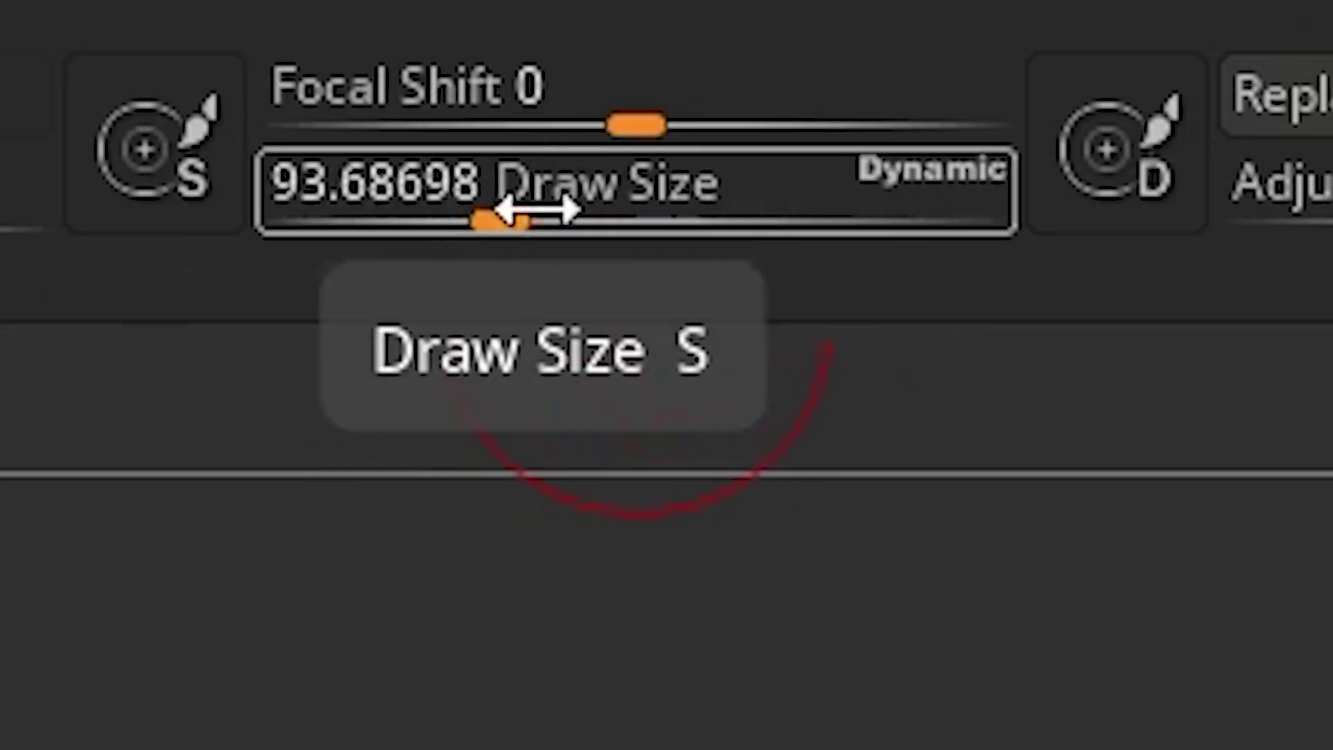
Step: Enlarge the Standard brush's draw size to about 338, reduce it to about 172, and adjust it over the model
mouse_move(538, 210)
left_mouse_down()
mouse_move(708, 217)
mouse_move(637, 247)
mouse_move(509, 238)
mouse_move(822, 268)
mouse_move(670, 272)
left_mouse_up()
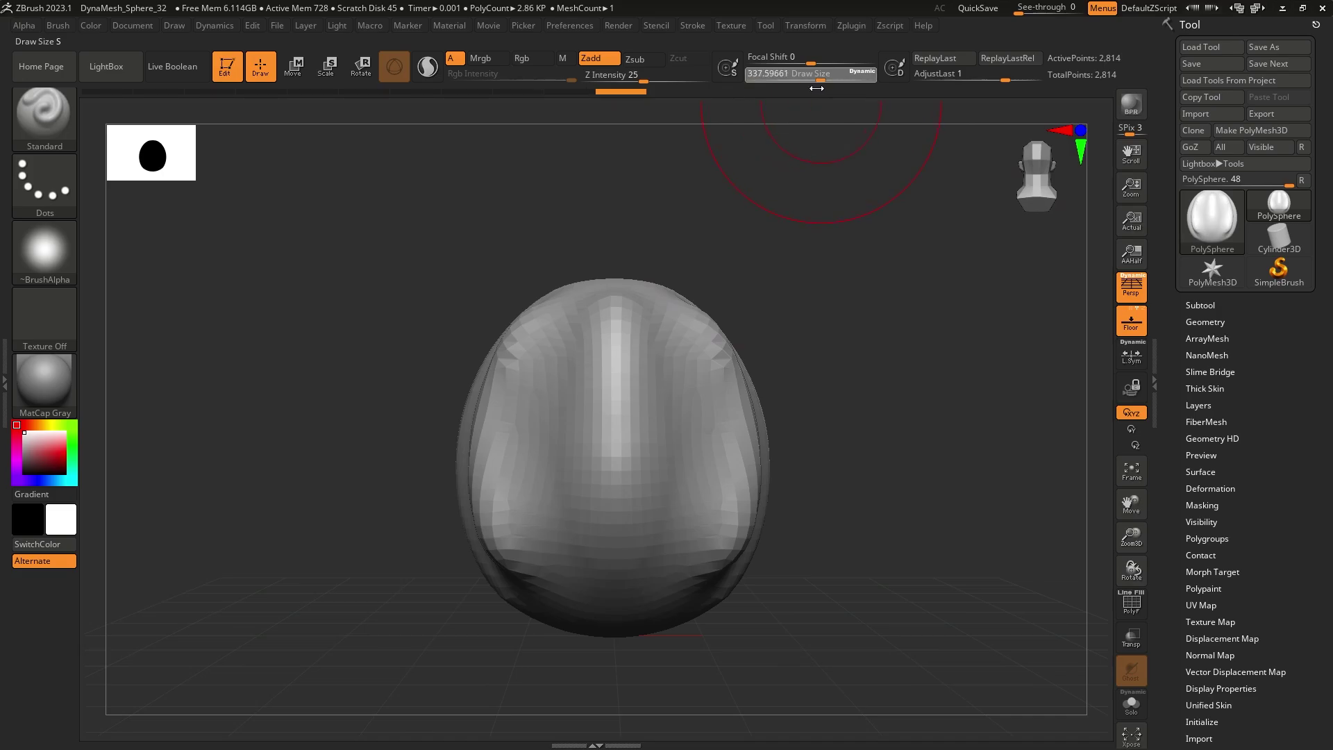
left_click_drag(816, 88, 800, 88)
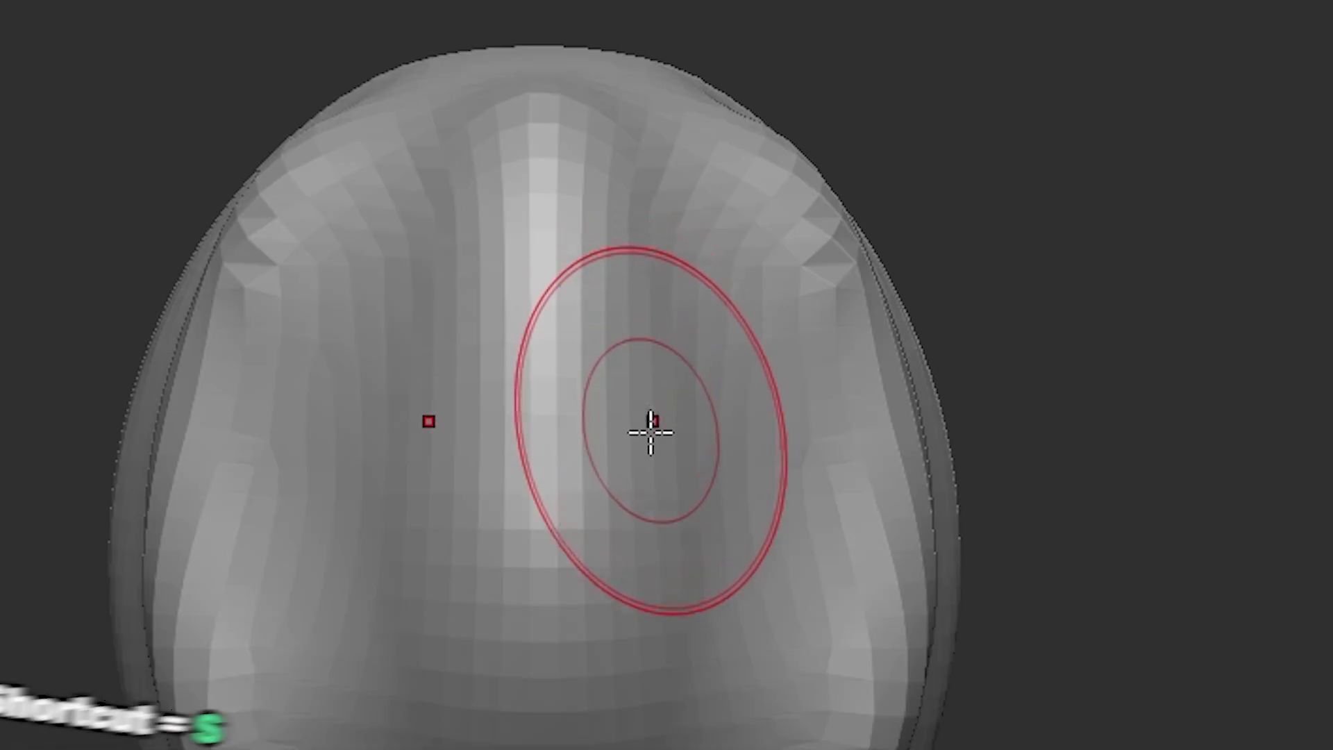
key("s")
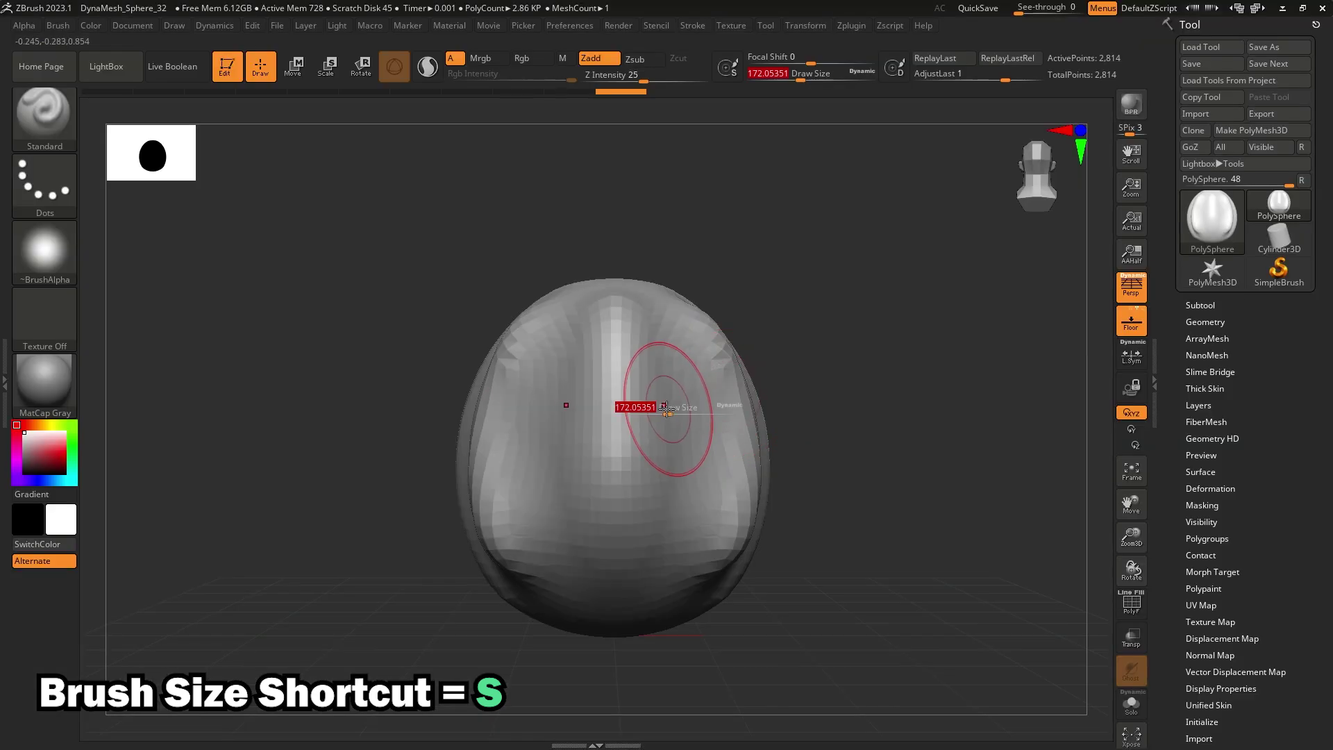
key("s")
key("s")
mouse_move(650, 417)
left_mouse_down()
mouse_move(682, 426)
mouse_move(657, 428)
mouse_move(669, 435)
mouse_move(660, 410)
mouse_move(694, 410)
left_mouse_up()
key("s")
key("s")
key("s")
mouse_move(692, 410)
right_mouse_down()
mouse_move(668, 450)
mouse_move(665, 432)
right_mouse_up()
Step: Sculpt a vertical stroke on the front of the form and smooth it
mouse_move(660, 309)
left_mouse_down()
mouse_move(649, 324)
mouse_move(657, 486)
mouse_move(675, 473)
left_mouse_up()
mouse_move(681, 342)
left_mouse_down("shift")
mouse_move(699, 342)
mouse_move(670, 450)
left_mouse_up("shift")
mouse_move(660, 447)
right_mouse_down()
mouse_move(744, 454)
mouse_move(670, 441)
right_mouse_up()
Step: Vary the Standard brush's draw size several times over the sculpted form
key("s")
left_click_drag(700, 412, 690, 414)
mouse_move(671, 401)
right_mouse_down()
mouse_move(712, 410)
mouse_move(652, 393)
mouse_move(616, 416)
mouse_move(673, 387)
right_mouse_up()
key("s")
left_click_drag(673, 390, 690, 381)
key("s")
right_click_drag(694, 414, 637, 403)
key("s")
left_click_drag(687, 381, 677, 383)
Step: Scrub the undo history back to the unsculpted sphere
left_click_drag(885, 92, 914, 94)
mouse_move(825, 94)
left_mouse_down()
mouse_move(159, 96)
mouse_move(890, 94)
mouse_move(180, 93)
mouse_move(888, 78)
mouse_move(67, 89)
left_mouse_up()
mouse_move(713, 408)
right_mouse_down("ctrl")
mouse_move(713, 395)
mouse_move(865, 363)
mouse_move(715, 391)
right_mouse_up("ctrl")
mouse_move(791, 530)
right_mouse_down("ctrl")
mouse_move(770, 490)
mouse_move(755, 531)
mouse_move(653, 519)
mouse_move(675, 515)
mouse_move(686, 548)
right_mouse_up("ctrl")
right_click_drag(686, 547, 671, 522, "alt")
Step: Select the Move sculpting brush from the brush list
key("b")
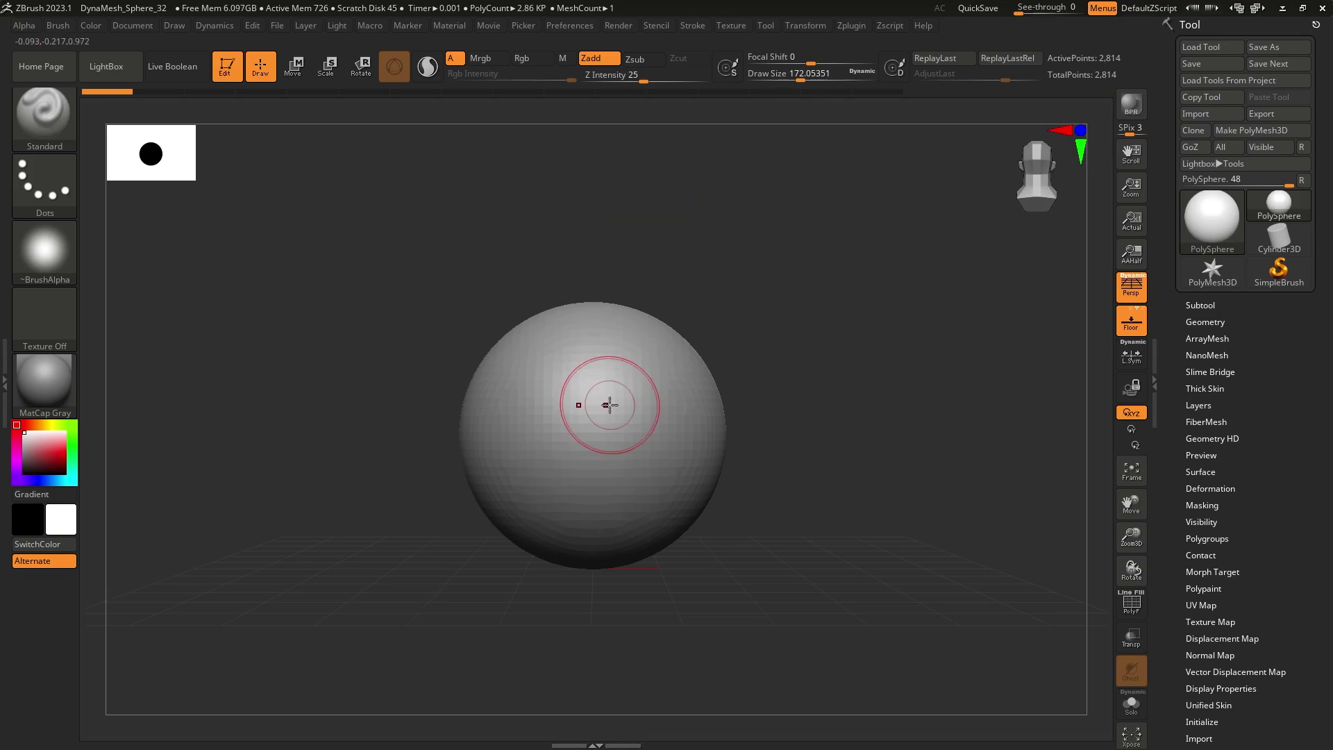
key("b")
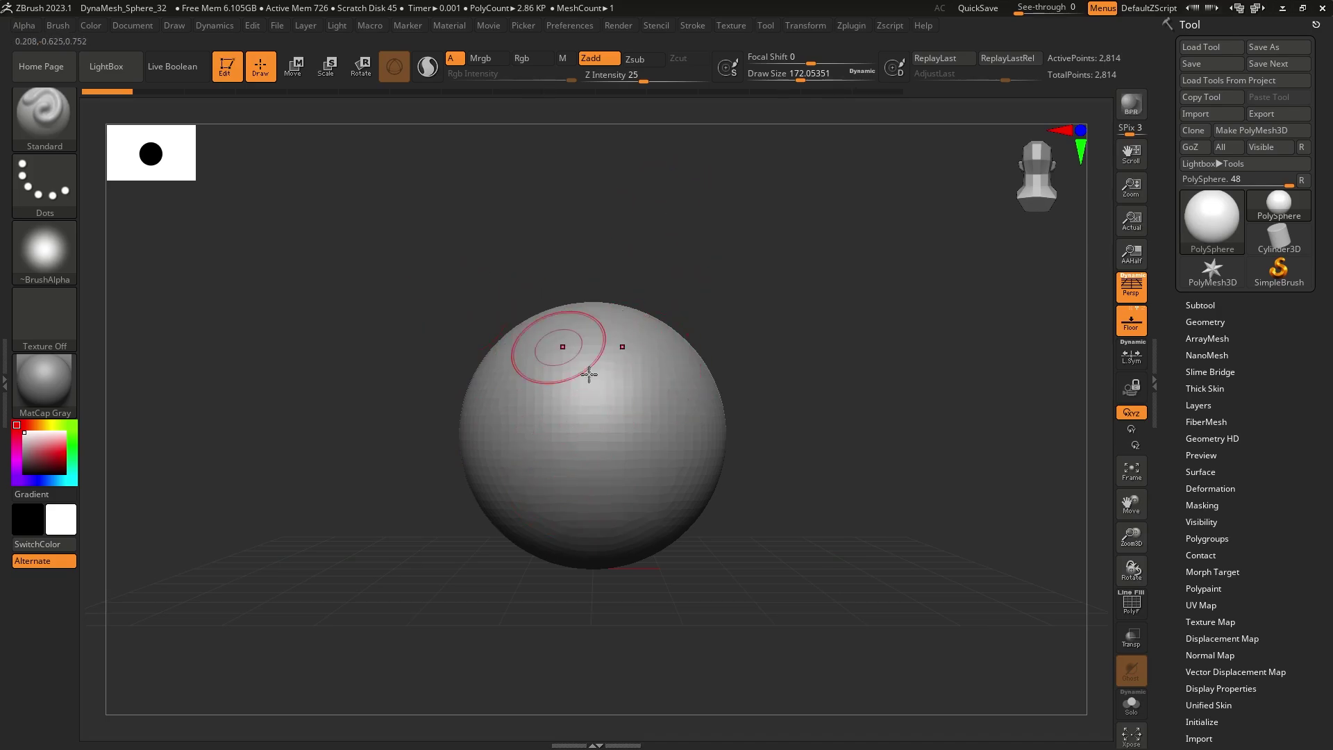
key("b")
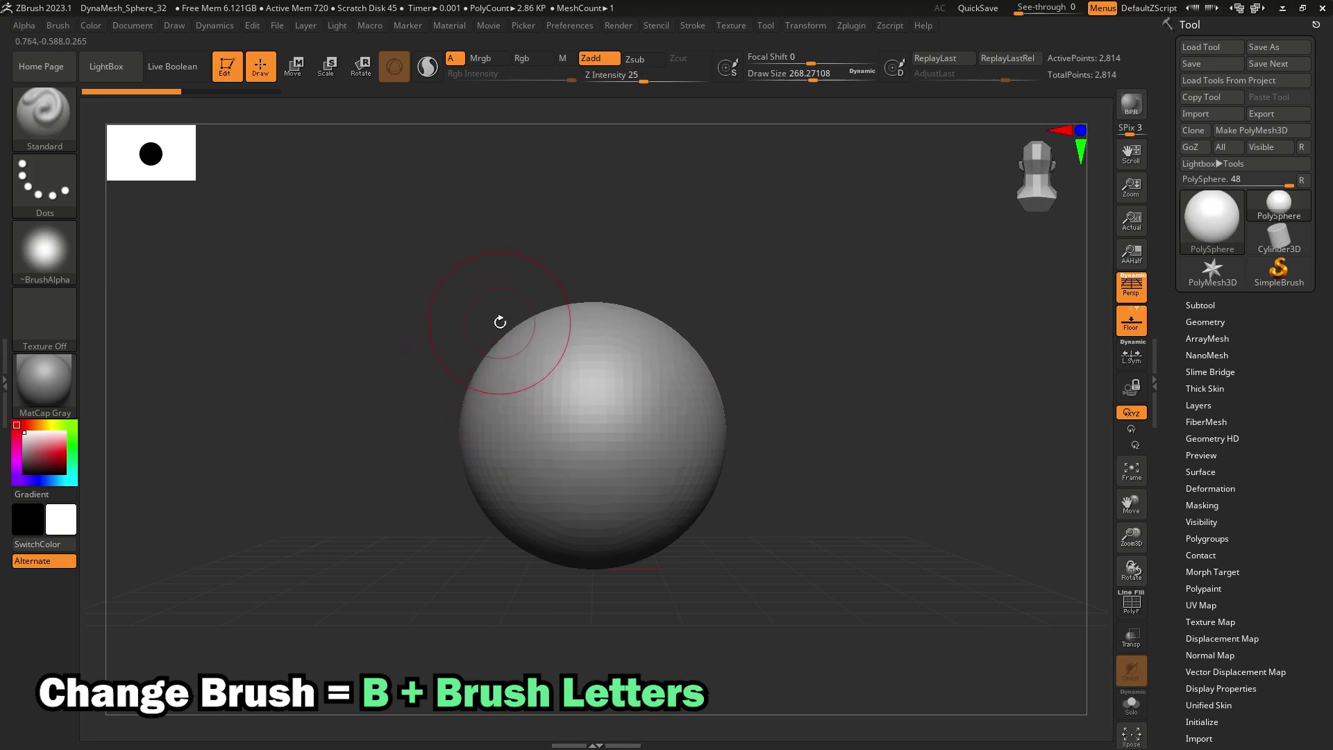
key("b")
key("m")
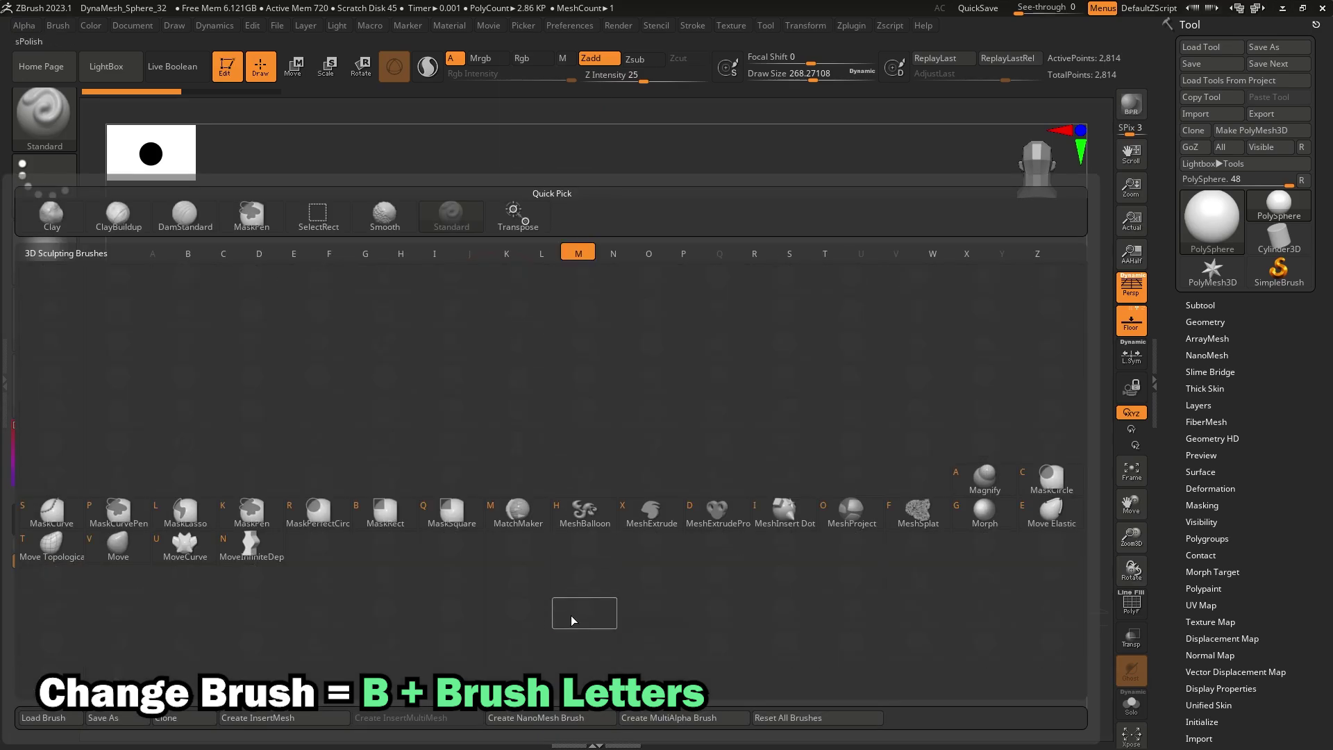
key("v")
left_click_drag(699, 484, 885, 587)
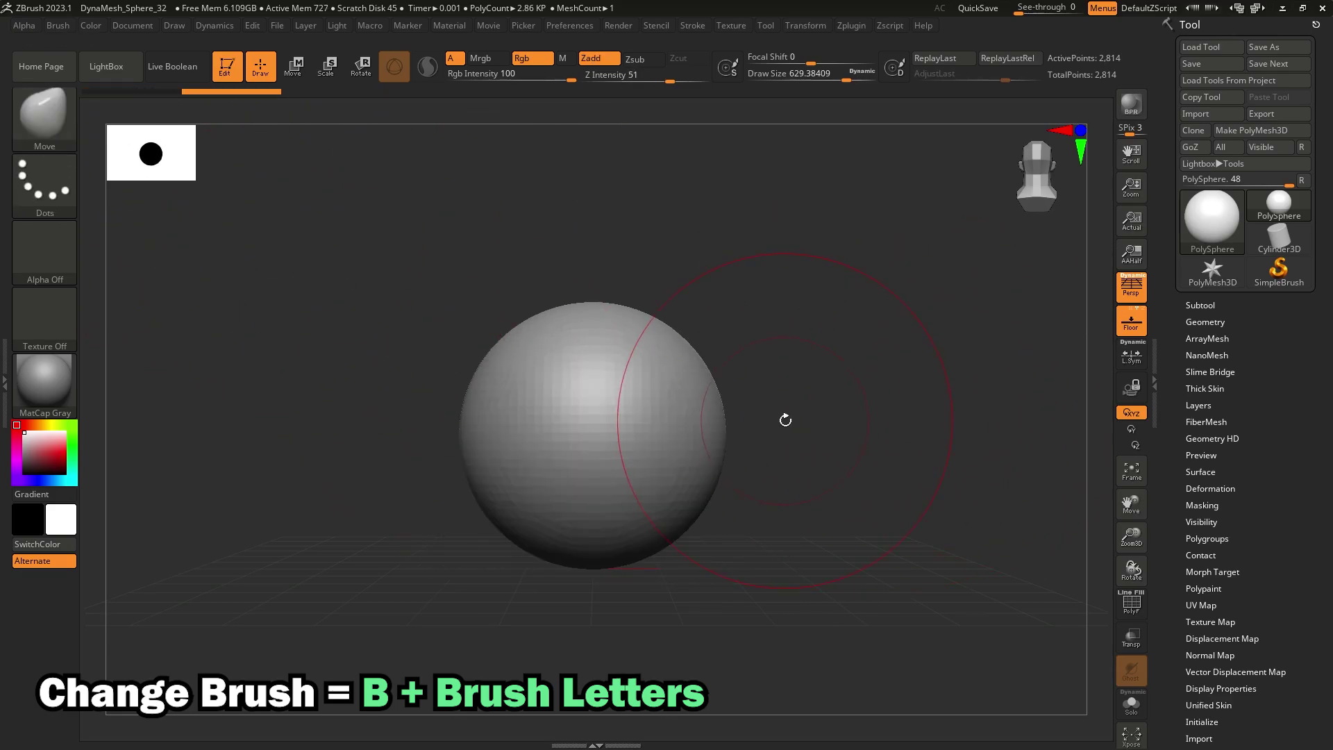
Step: Set the Move brush's draw size to about 468 and return to a straight view of the sphere
key("s")
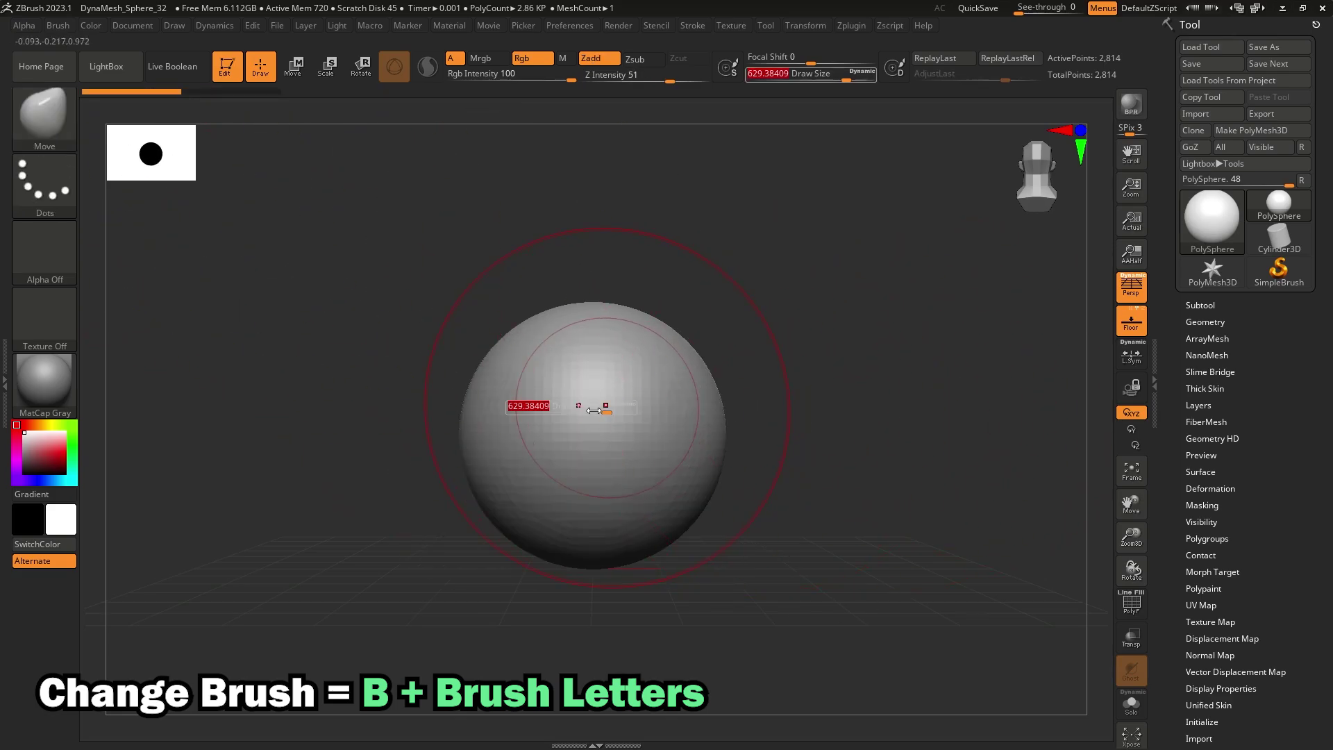
mouse_move(621, 409)
left_mouse_down()
mouse_move(556, 409)
mouse_move(568, 411)
left_mouse_up()
key("bracketright")
key("s")
left_click_drag(709, 381, 720, 381)
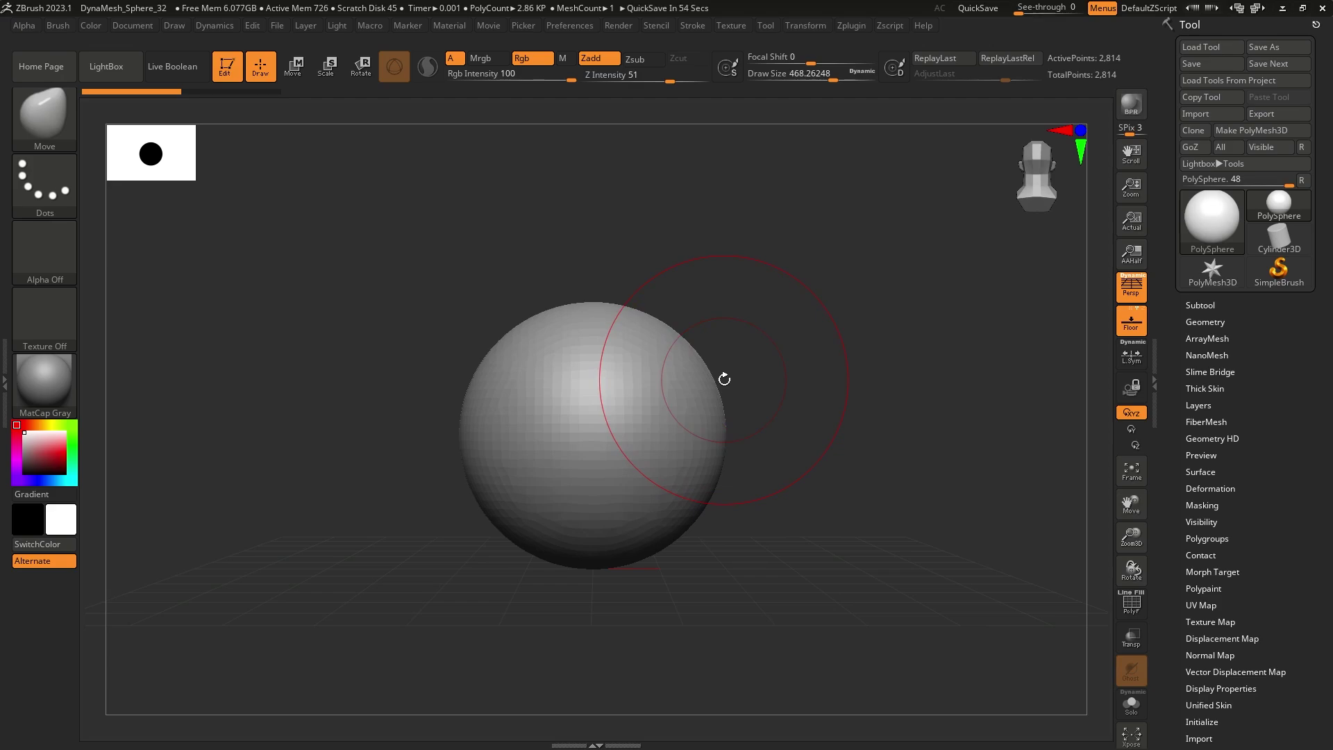
right_click_drag(658, 360, 611, 359)
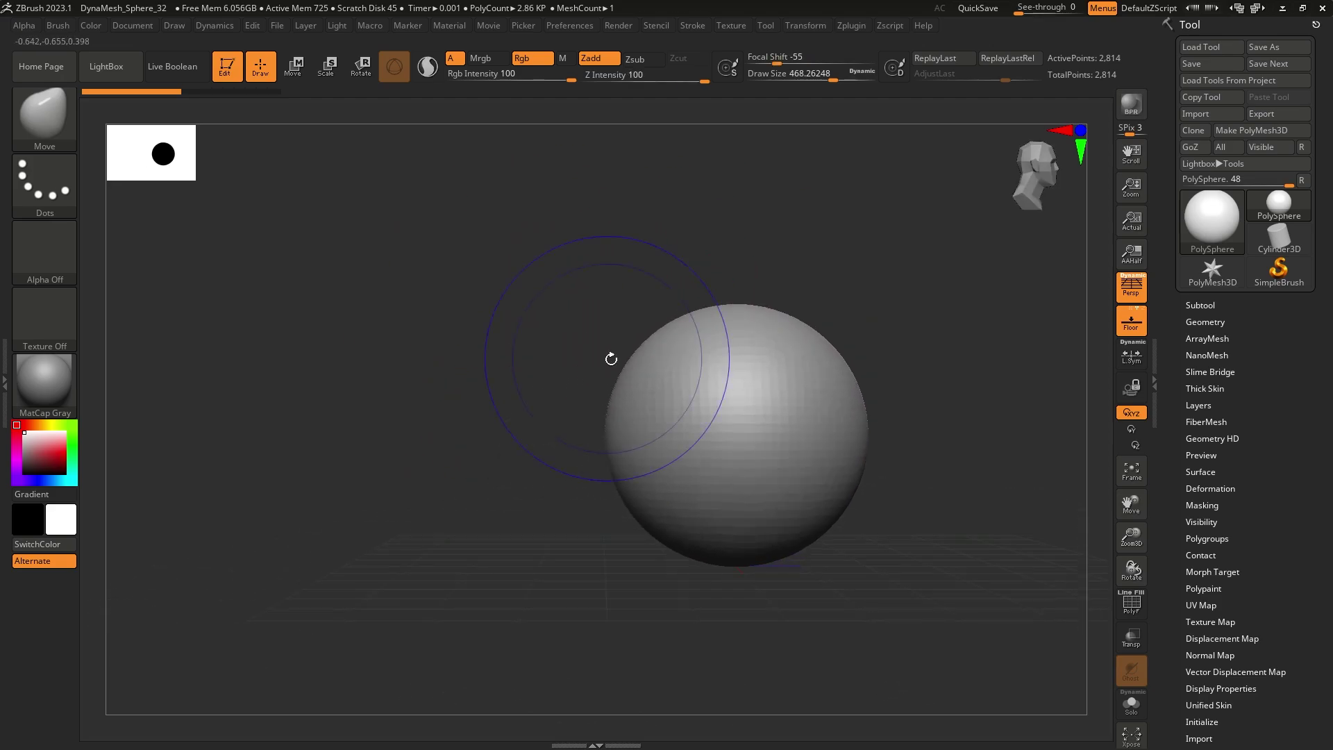
left_click_drag(611, 358, 737, 127)
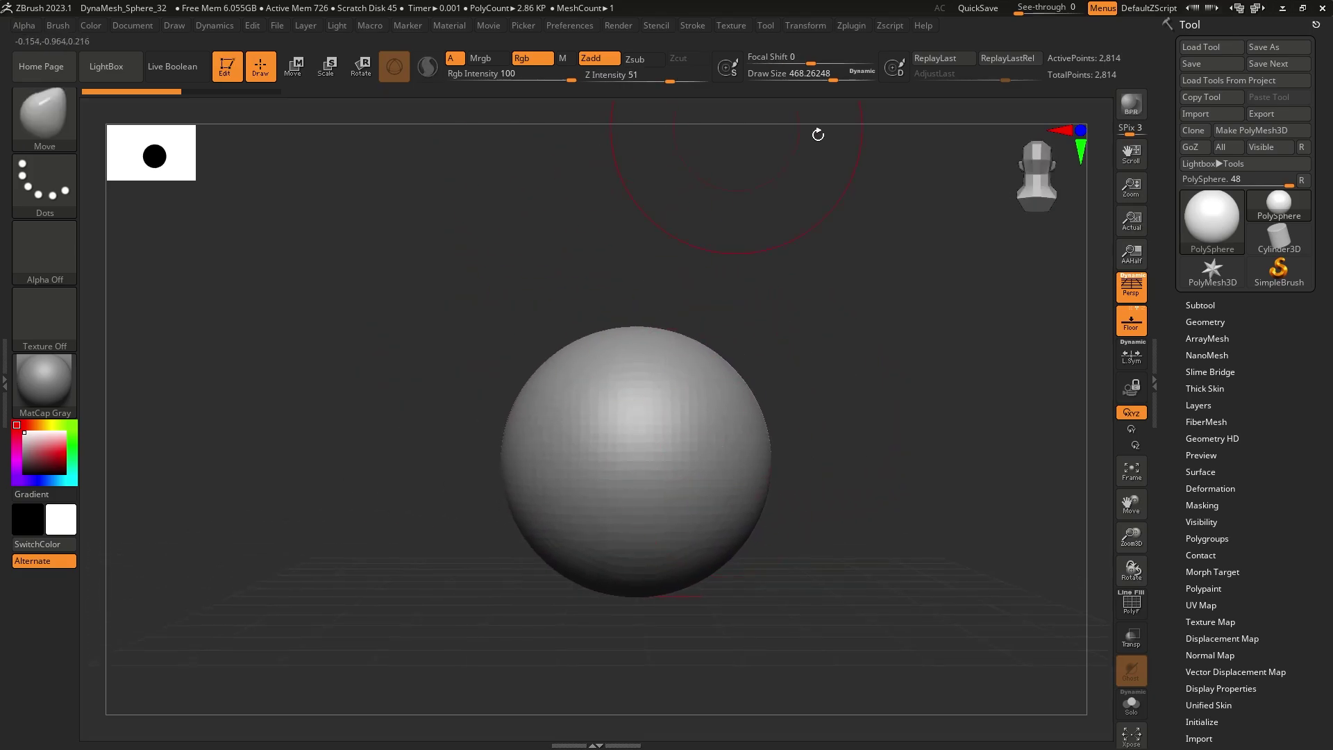
Step: Reopen the brush list and pick the Move brush among the brushes starting with M
key("b")
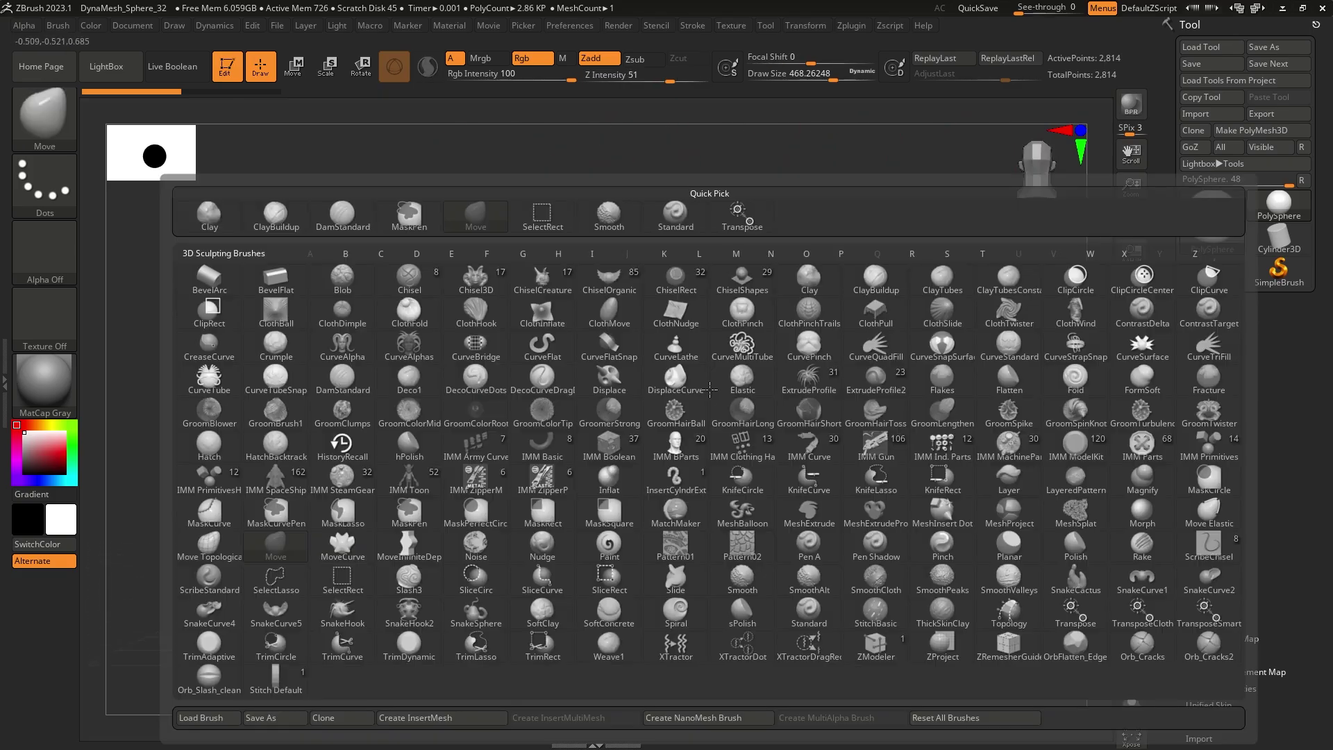
left_click(692, 213)
key("b")
key("m")
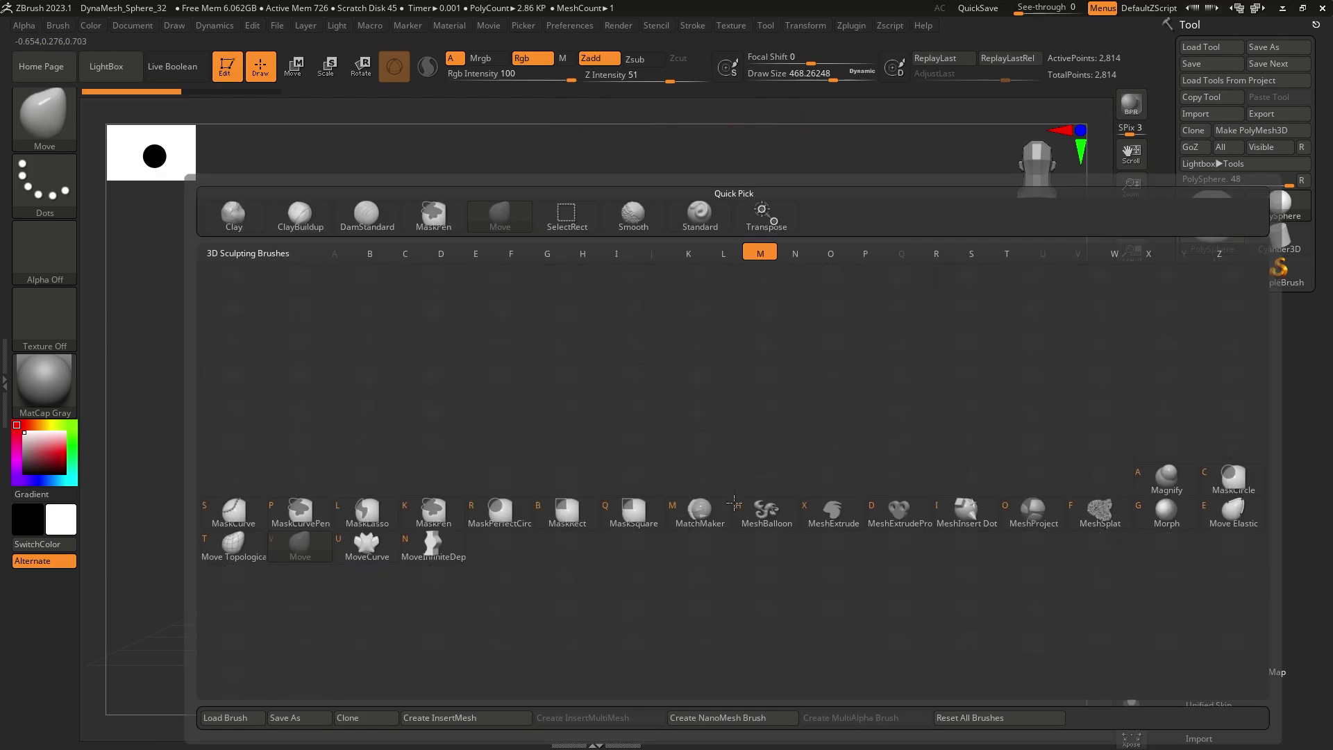
key("v")
Step: Enlarge the Move brush's draw size to about 899
right_click_drag(714, 406, 675, 386, "alt")
key("s")
left_click_drag(677, 393, 724, 393)
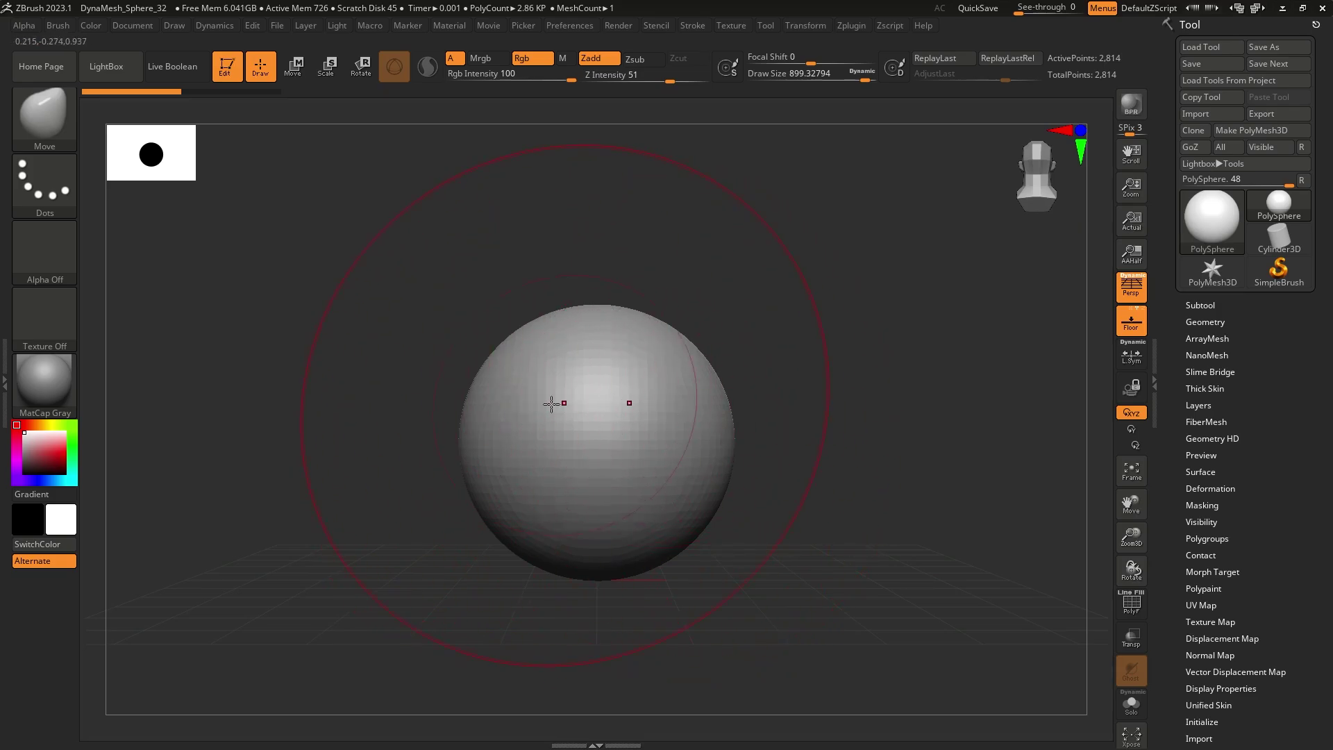
Step: Frame the sphere and set the Move brush's draw size to about 611
mouse_move(659, 419)
right_mouse_down()
mouse_move(521, 461)
mouse_move(705, 375)
mouse_move(705, 393)
right_mouse_up()
key("s")
left_click_drag(704, 394, 645, 395)
right_click_drag(646, 395, 616, 432, "ctrl")
key("f")
key("s")
left_click_drag(632, 414, 694, 442)
key("s")
Step: Pick the Move brush again and toggle X-axis symmetry
key("b")
key("m")
key("v")
key("x")
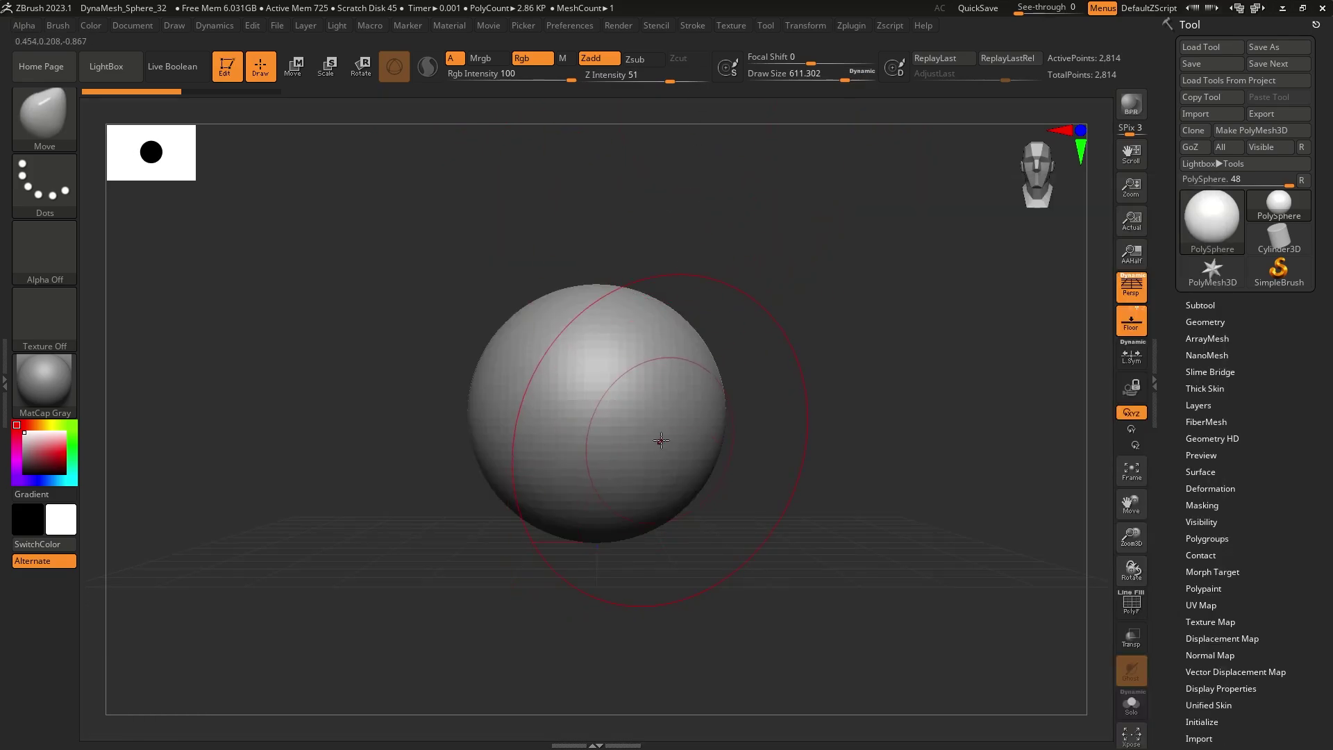
Step: Try a few Standard brush strokes on the sphere and undo them
key("b")
key("s")
key("t")
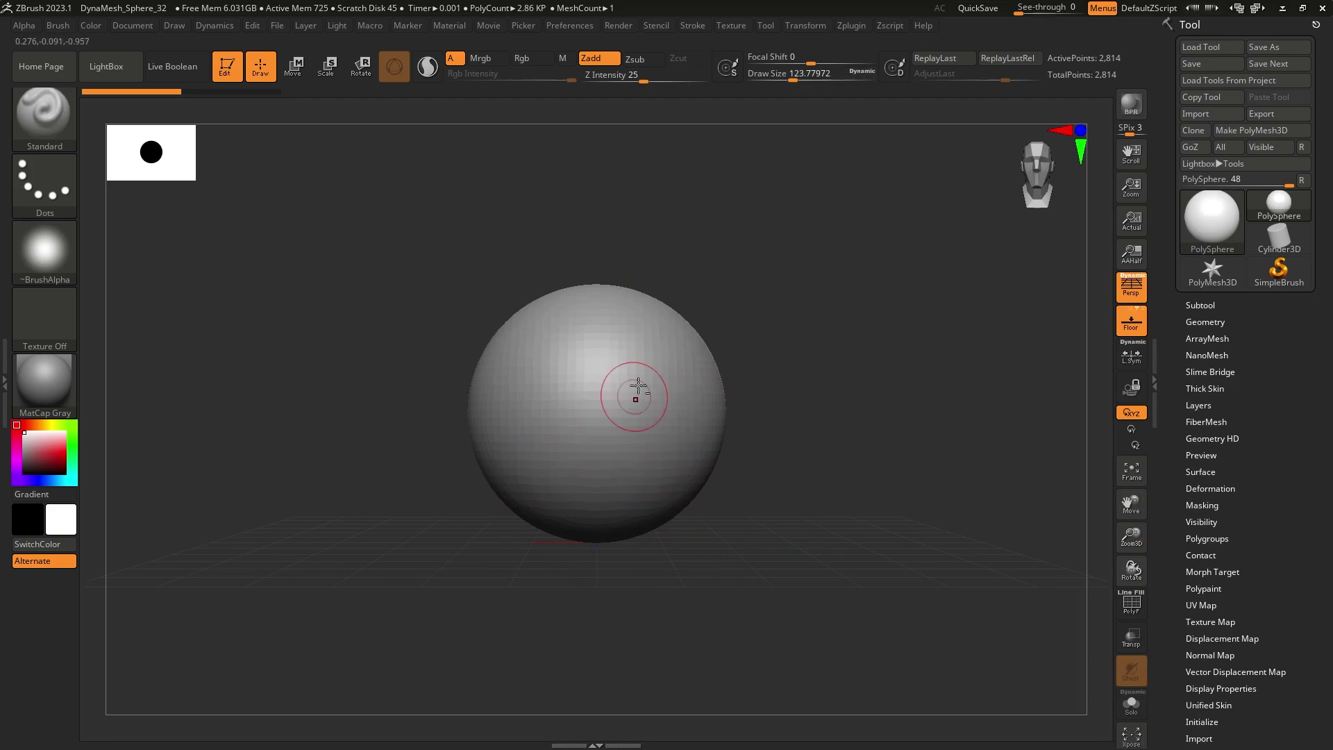
left_click_drag(657, 373, 686, 384, "alt")
mouse_move(517, 380)
left_mouse_down("alt")
mouse_move(549, 381)
mouse_move(517, 382)
left_mouse_up("alt")
key("ctrl+z")
key("ctrl+z")
Step: Set the draw size to about 379 and switch back to the Move brush
key("s")
left_click_drag(676, 446, 713, 447)
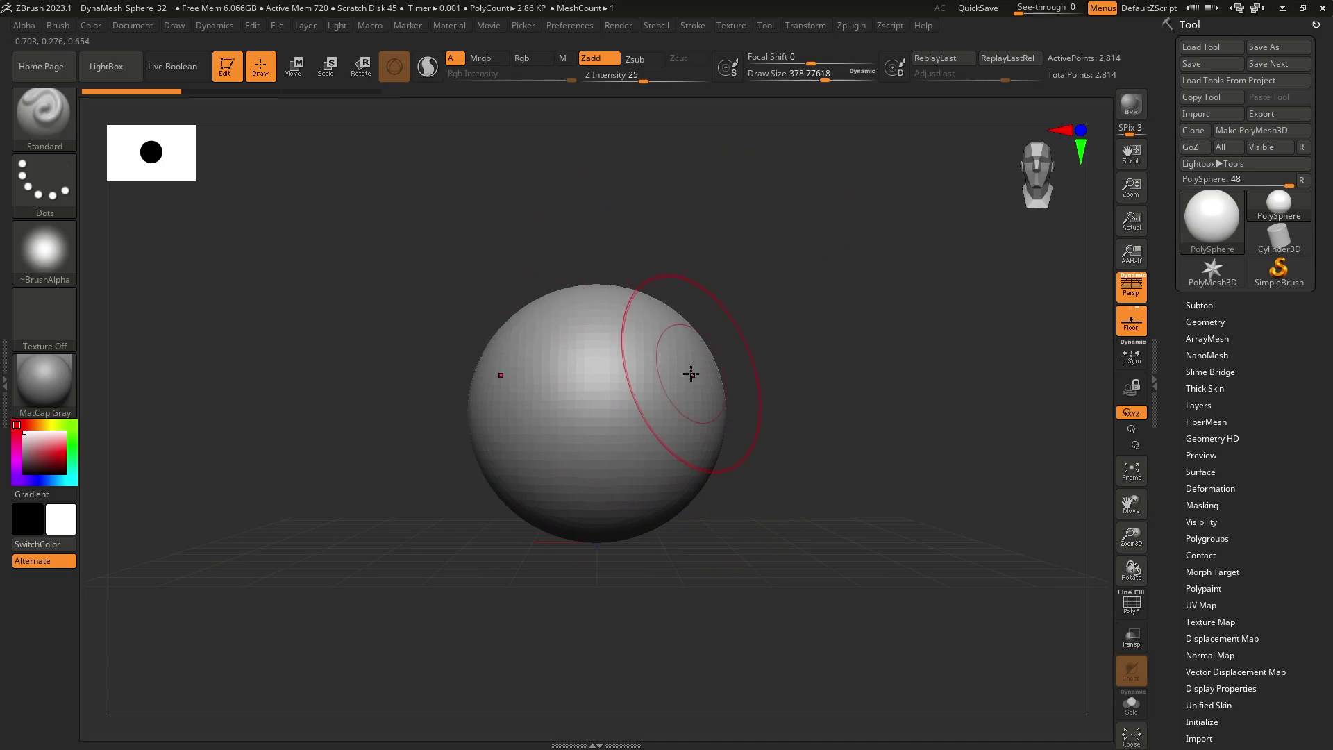
key("b")
key("m")
key("v")
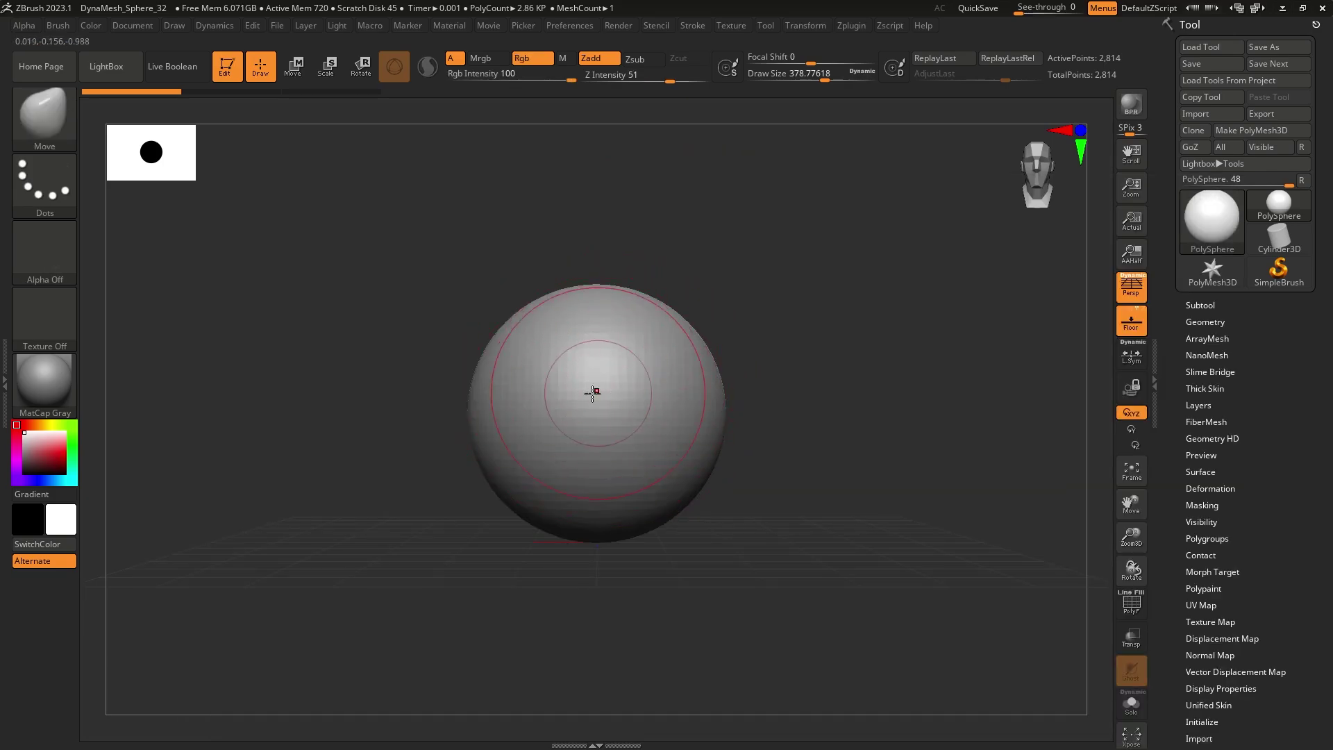
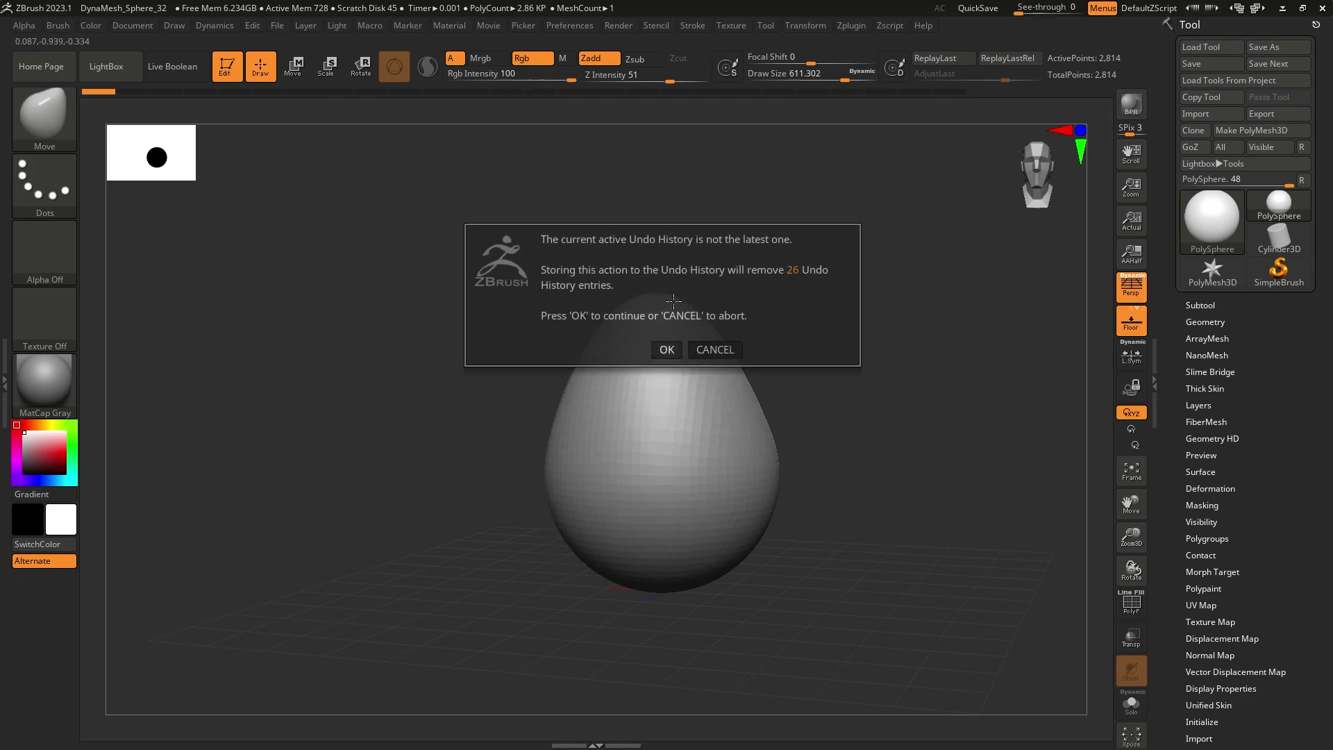
Step: Accept discarding the newer undo history and shape the egg's upper part with the Move brush at a draw size of about 460
left_click(665, 348)
key("s")
left_click(633, 347)
right_click_drag(633, 342, 663, 327, "shift")
left_click_drag(560, 353, 579, 359)
right_click_drag(711, 362, 752, 362)
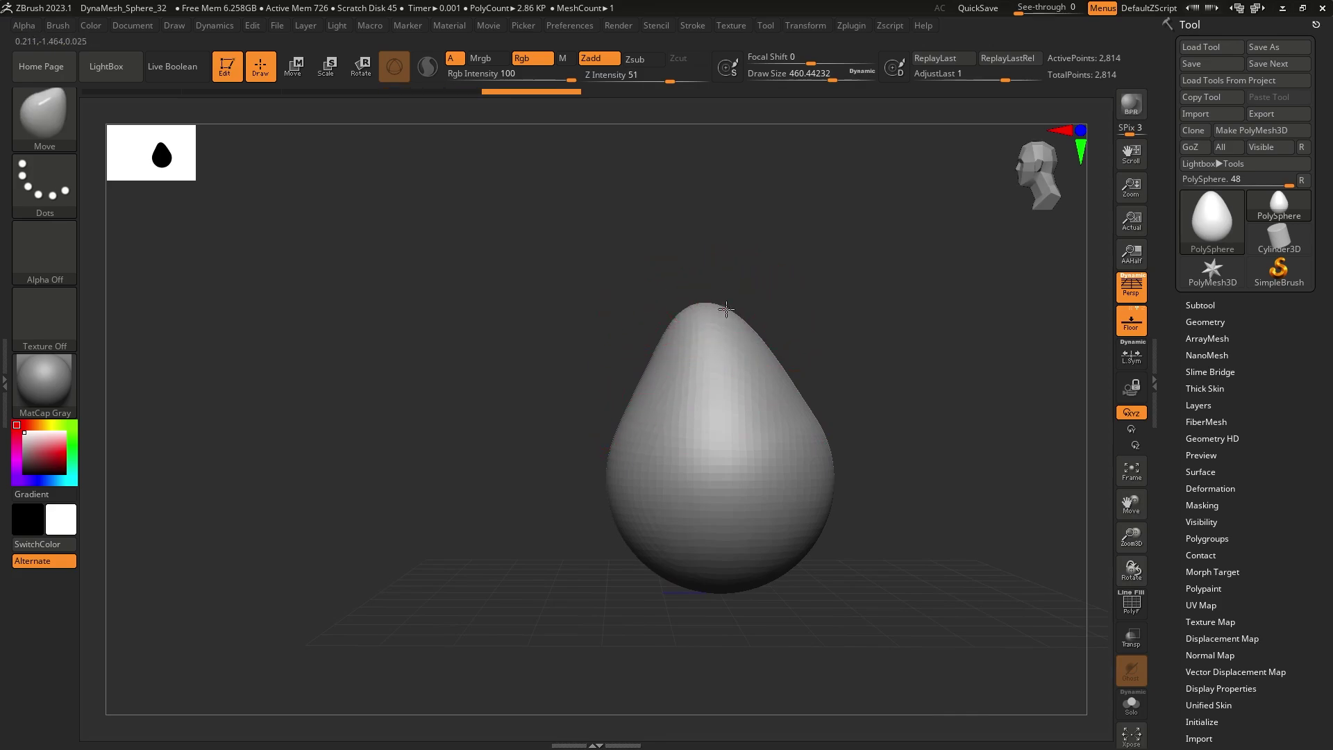
Step: Adjust the egg's sides from several angles with the Move brush at a draw size of about 602
key("s")
left_click(843, 446)
right_click_drag(843, 448, 831, 463)
left_click_drag(836, 460, 826, 461)
mouse_move(831, 469)
right_mouse_down()
mouse_move(845, 490)
mouse_move(859, 472)
mouse_move(698, 403)
right_mouse_up()
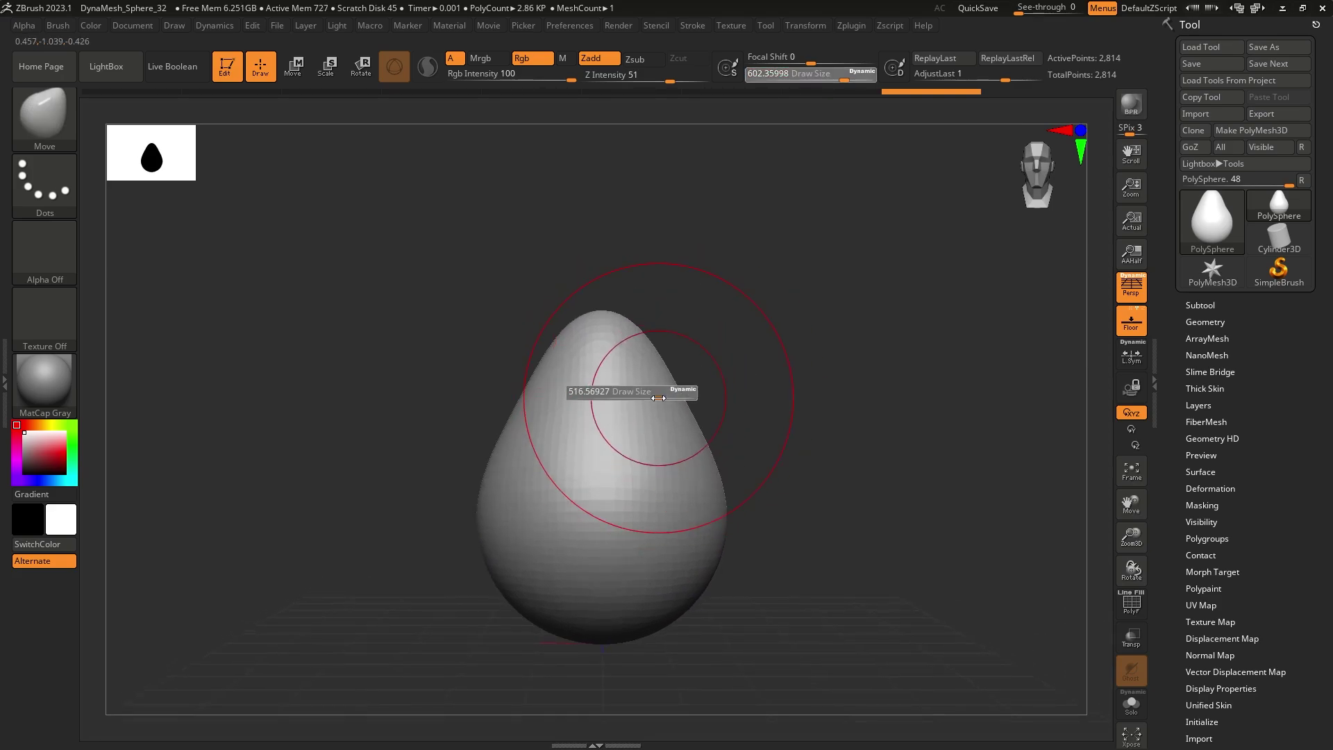
Step: Refine the egg's tapered upper half with the Move brush at a draw size of about 517
mouse_move(491, 504)
right_mouse_down()
mouse_move(481, 532)
mouse_move(435, 494)
mouse_move(511, 452)
right_mouse_up()
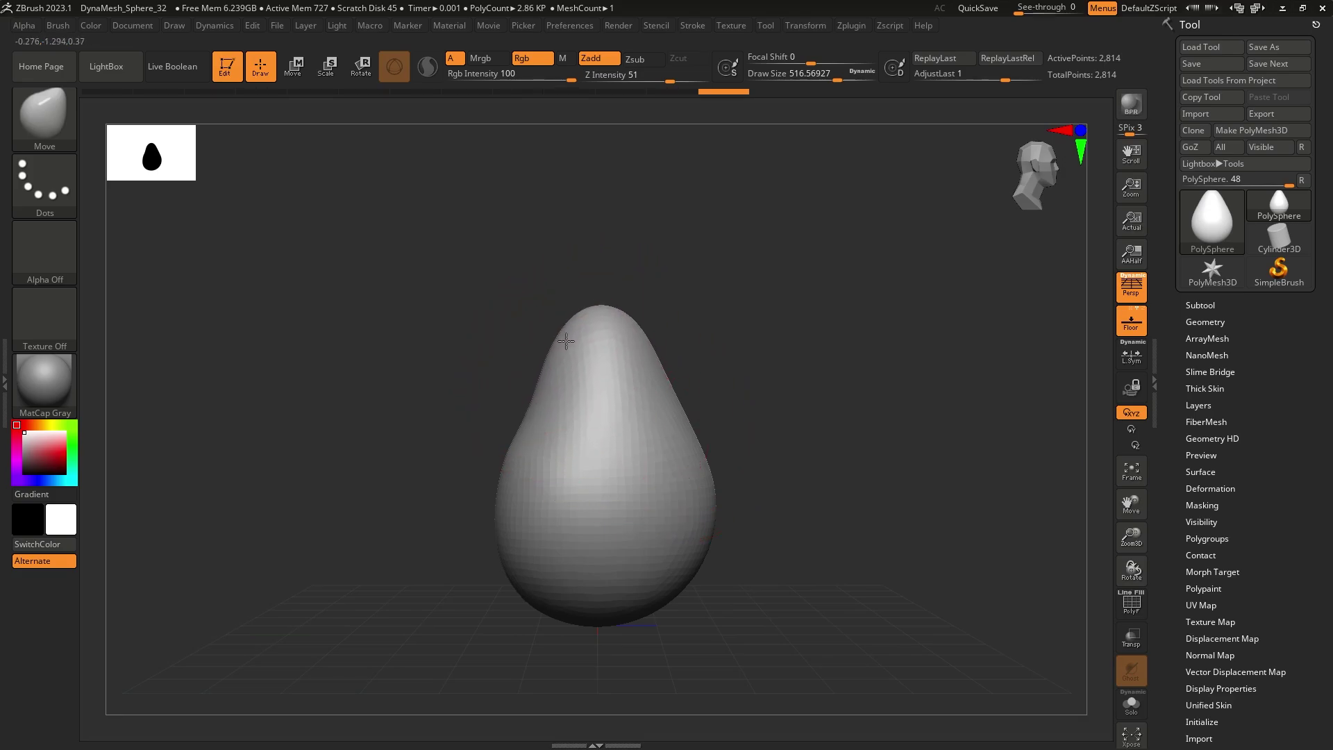
left_click_drag(687, 419, 680, 416)
mouse_move(680, 417)
right_mouse_down()
mouse_move(622, 417)
mouse_move(759, 446)
mouse_move(663, 436)
mouse_move(539, 461)
right_mouse_up()
left_click_drag(539, 461, 592, 438)
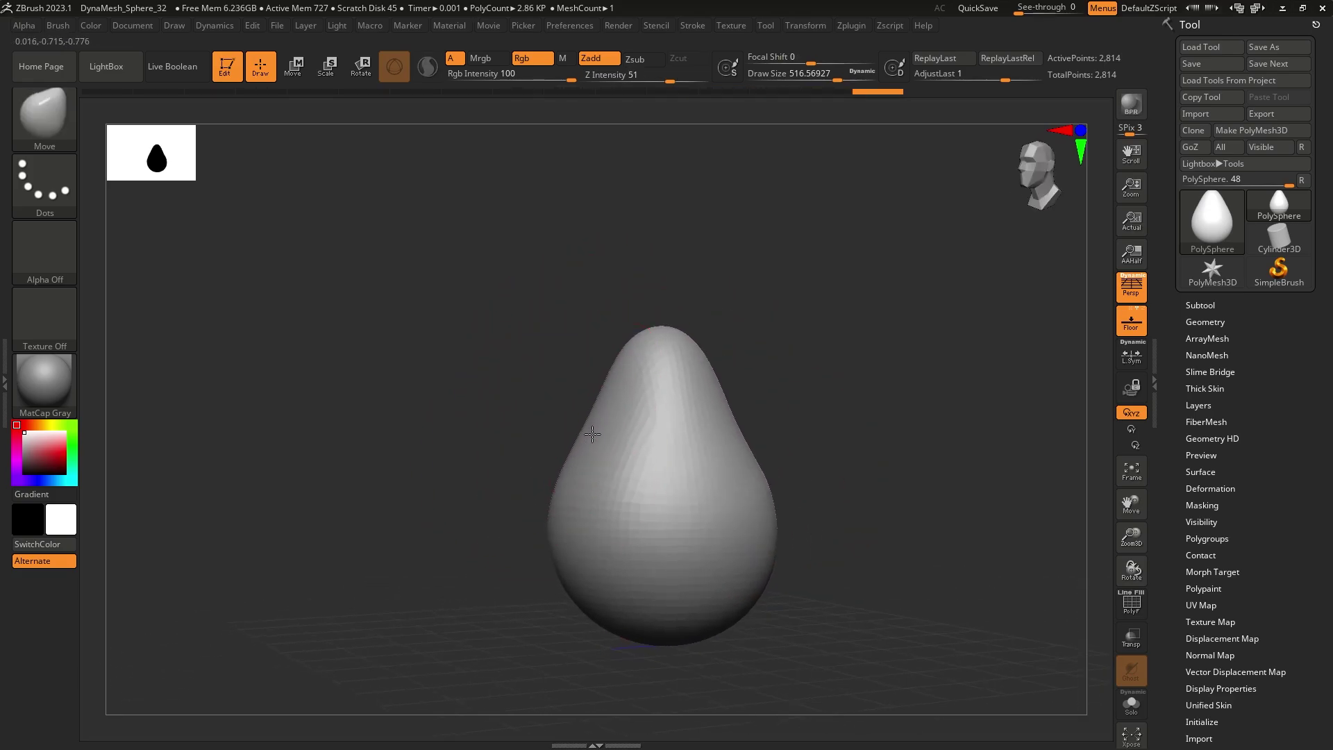
Step: Reshape the egg's silhouette with the Move brush, using draw sizes of about 585 and 445
left_click_drag(729, 459, 675, 463)
mouse_move(676, 464)
right_mouse_down("shift")
mouse_move(604, 389)
mouse_move(661, 345)
mouse_move(619, 410)
mouse_move(707, 434)
right_mouse_up("shift")
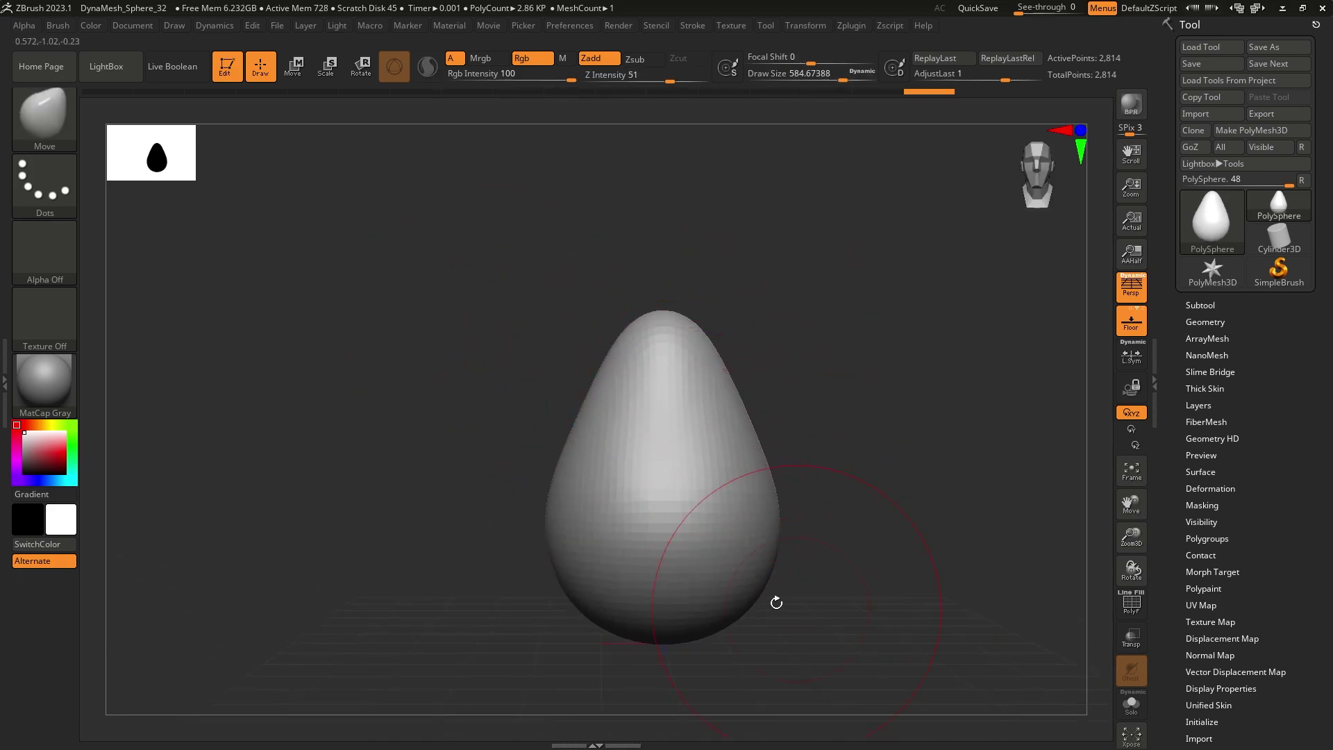
mouse_move(1014, 576)
right_mouse_down()
mouse_move(583, 482)
mouse_move(651, 478)
right_mouse_up()
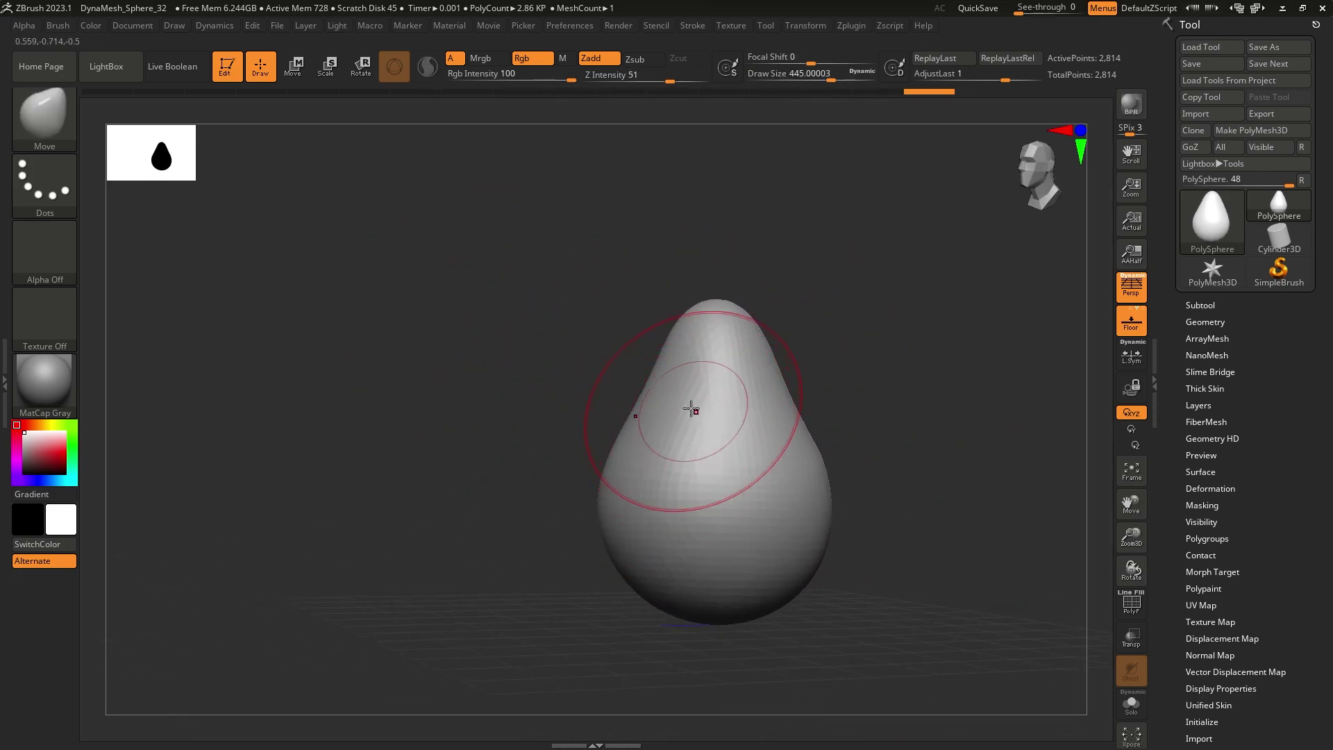
left_click_drag(650, 388, 630, 389)
right_click_drag(694, 399, 837, 427)
Step: Reduce the Move brush's draw size to about 101 and display the egg's wireframe
key("s")
left_click_drag(810, 448, 804, 514)
mouse_move(829, 521)
right_mouse_down("alt")
mouse_move(784, 523)
mouse_move(625, 381)
right_mouse_up("alt")
key("shift+f")
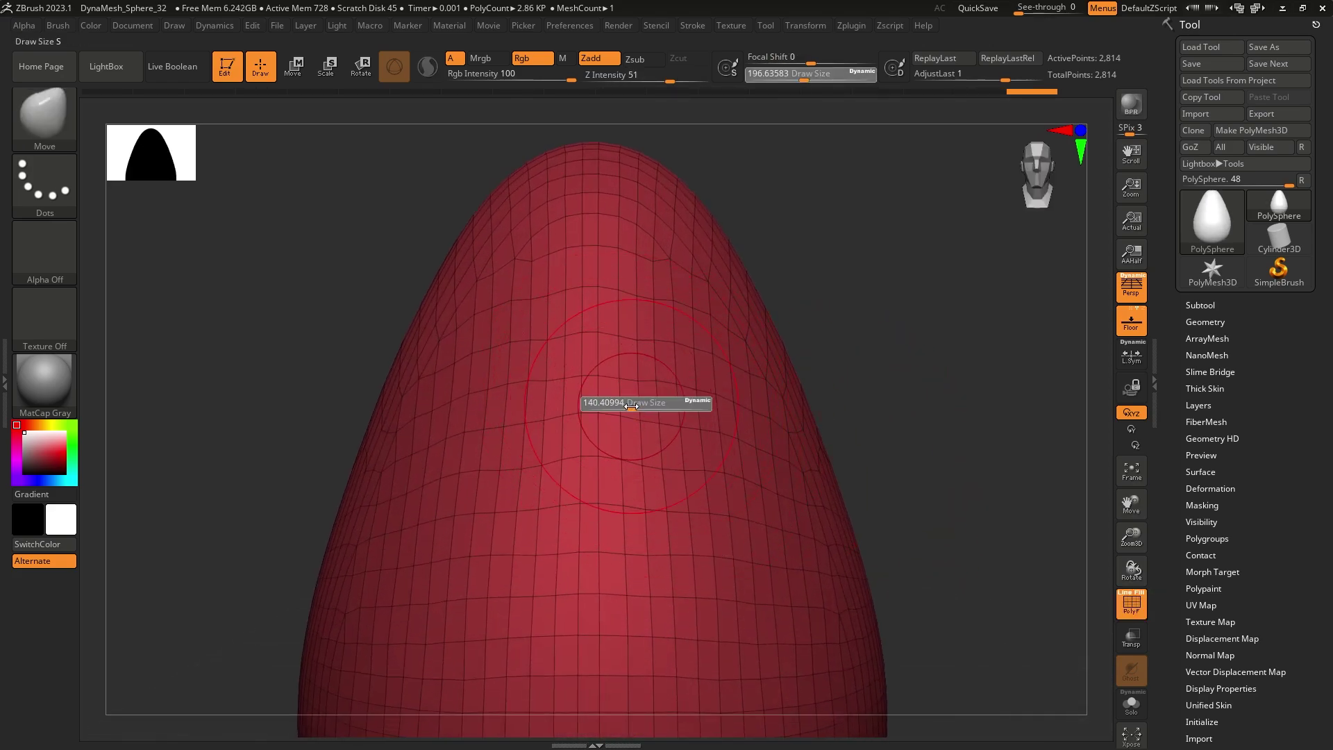
right_click_drag(534, 453, 605, 397, "alt")
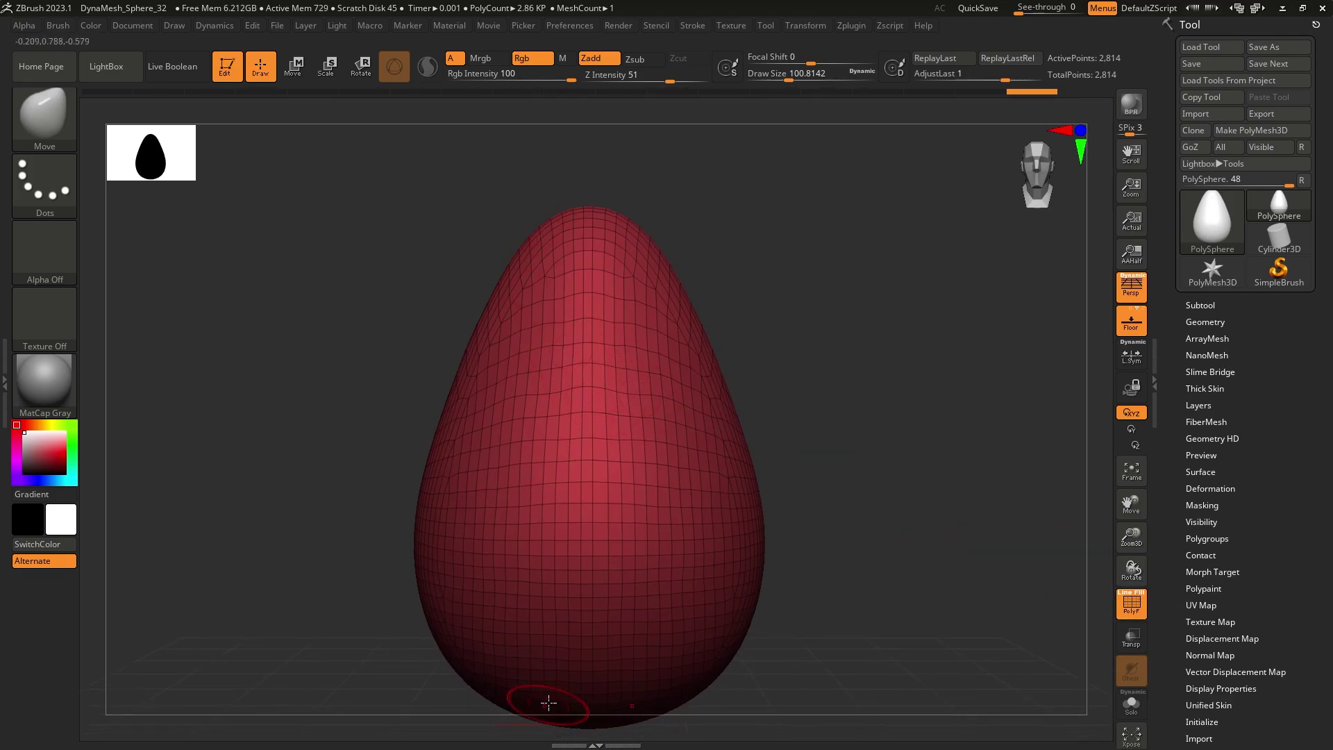
Step: Toggle the Draw Polyframe display repeatedly to compare the egg with and without its wireframe
left_click(1130, 602)
left_click(1128, 605)
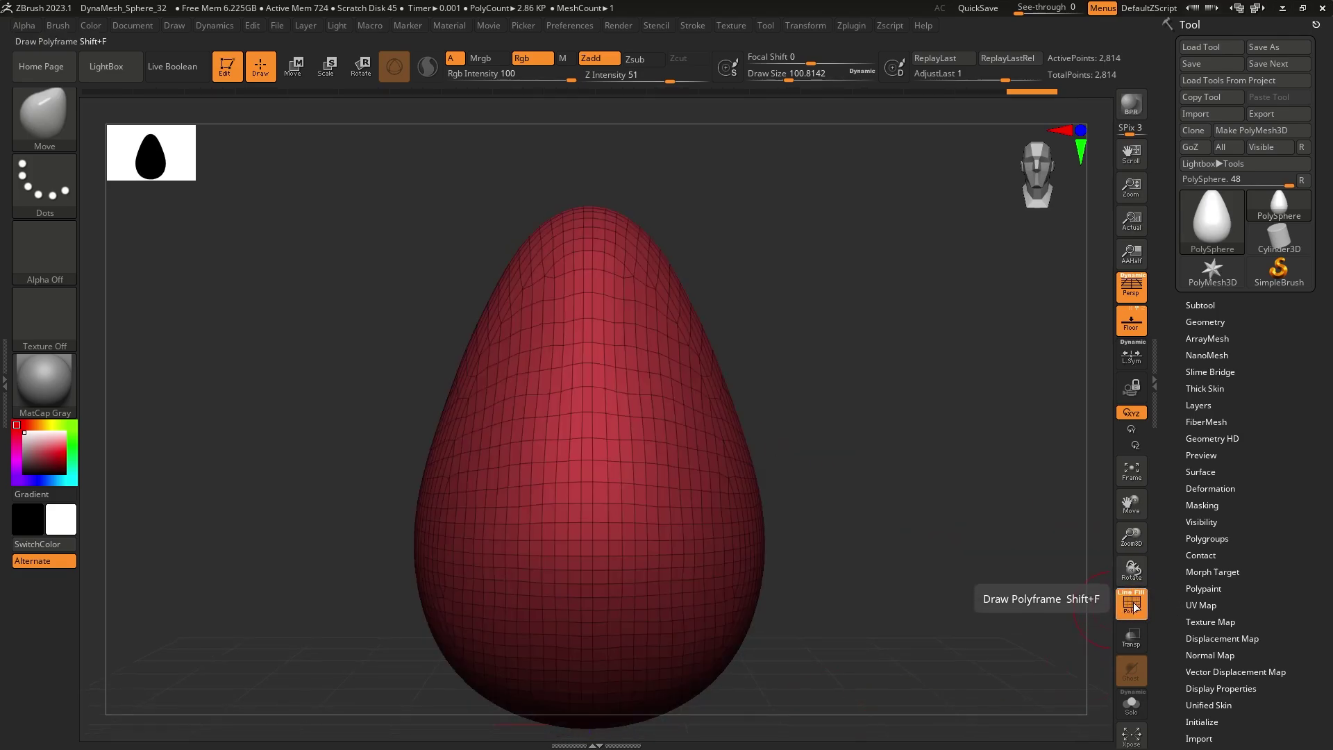
key("shift+f")
key("shift+f")
mouse_move(727, 406)
right_mouse_down()
mouse_move(640, 419)
mouse_move(727, 419)
right_mouse_up()
key("shift+f")
key("shift+f")
key("shift+f")
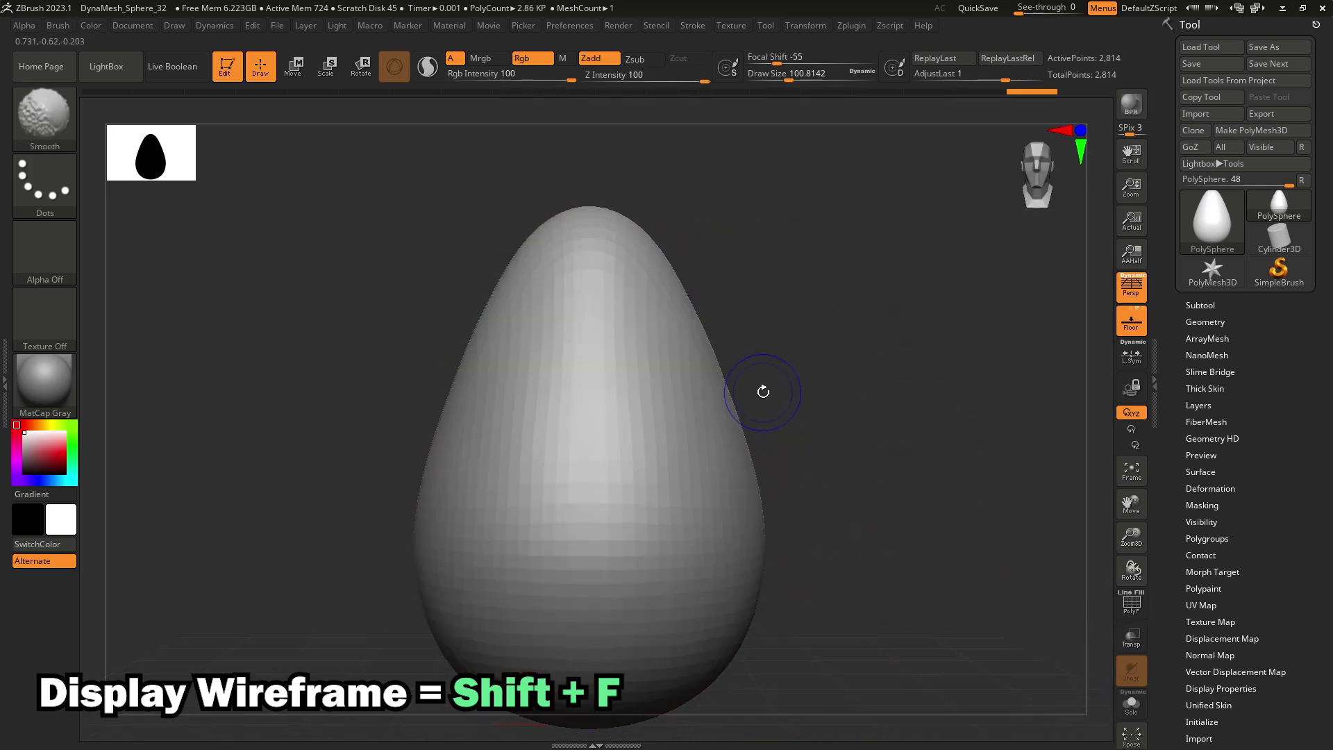
key("shift+f")
Step: Hide the wireframe and enlarge the Move brush's draw size to about 197
mouse_move(765, 394)
right_mouse_down("alt")
mouse_move(704, 441)
mouse_move(691, 414)
right_mouse_up("alt")
key("s")
key("shift+f")
left_click_drag(691, 412, 705, 382)
key("s")
right_click_drag(707, 381, 699, 388)
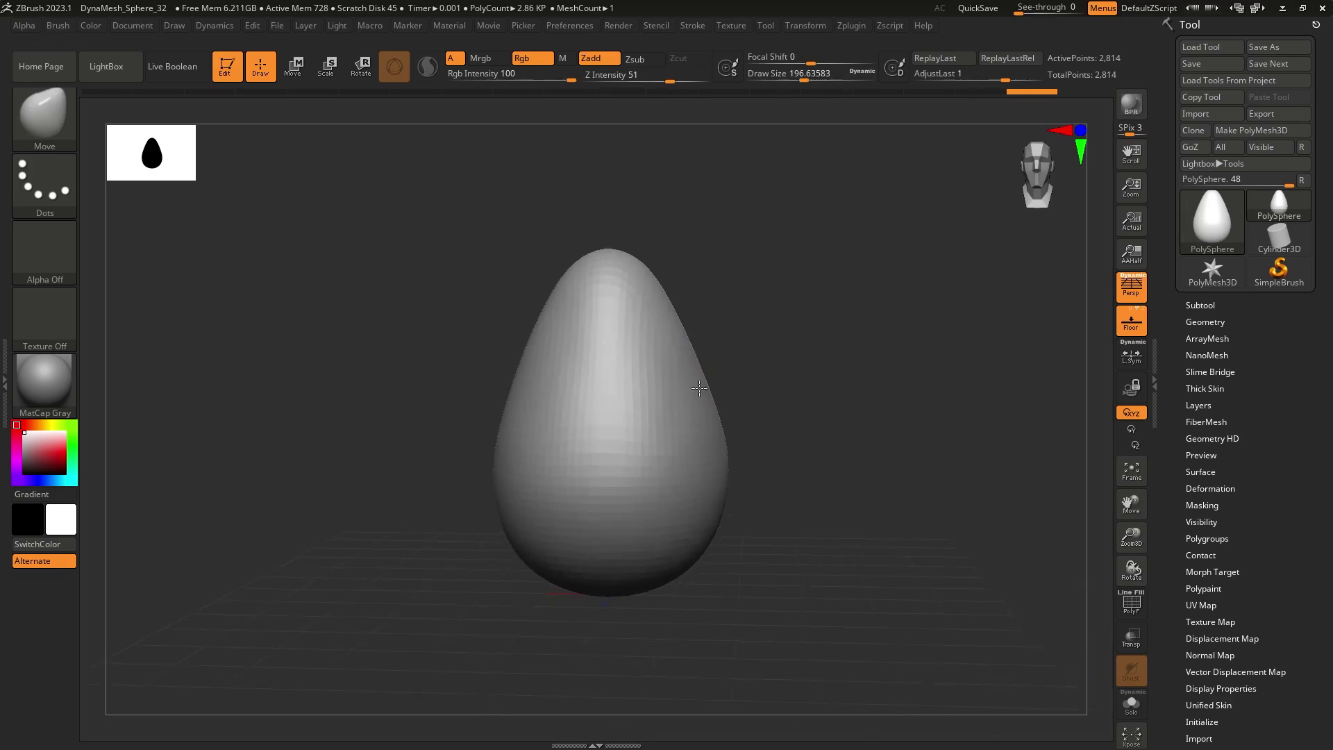
Step: Open the Geometry settings, pull long symmetrical arms out of the egg's sides with the Move brush, and show the stretched wireframe
left_click(1210, 321)
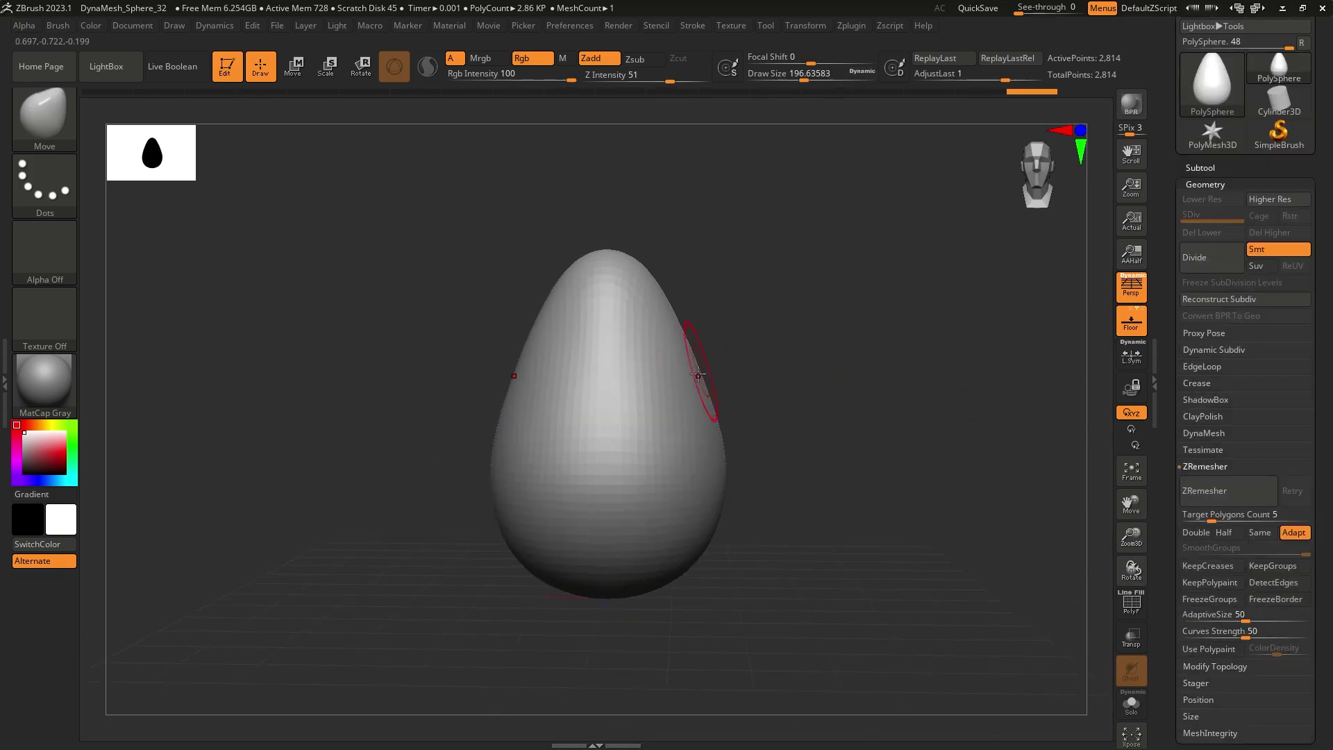
mouse_move(703, 373)
left_mouse_down()
mouse_move(792, 347)
mouse_move(896, 344)
mouse_move(994, 370)
left_mouse_up()
key("shift+f")
mouse_move(826, 381)
right_mouse_down("ctrl")
mouse_move(1006, 386)
mouse_move(917, 377)
right_mouse_up("ctrl")
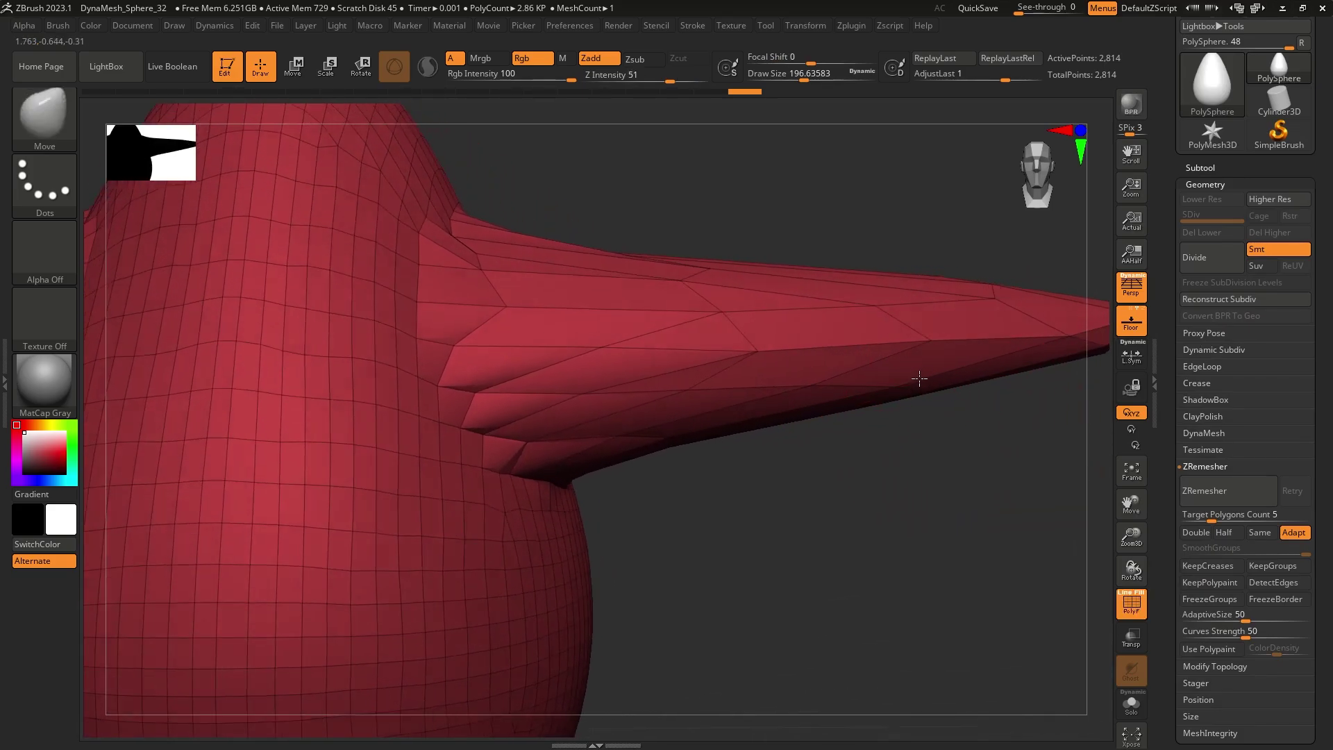
Step: Set the Move brush's draw size to about 202, reshape the arm ends, and hide the wireframe
key("s")
left_click_drag(917, 352, 915, 352)
mouse_move(868, 368)
right_mouse_down()
mouse_move(812, 400)
mouse_move(806, 426)
mouse_move(574, 405)
mouse_move(553, 434)
mouse_move(640, 455)
mouse_move(503, 456)
mouse_move(682, 439)
right_mouse_up()
key("shift+f")
Step: Try smoothing the stretched arms back into the body and check the result in wireframe
left_click_drag(837, 433, 861, 431, "shift")
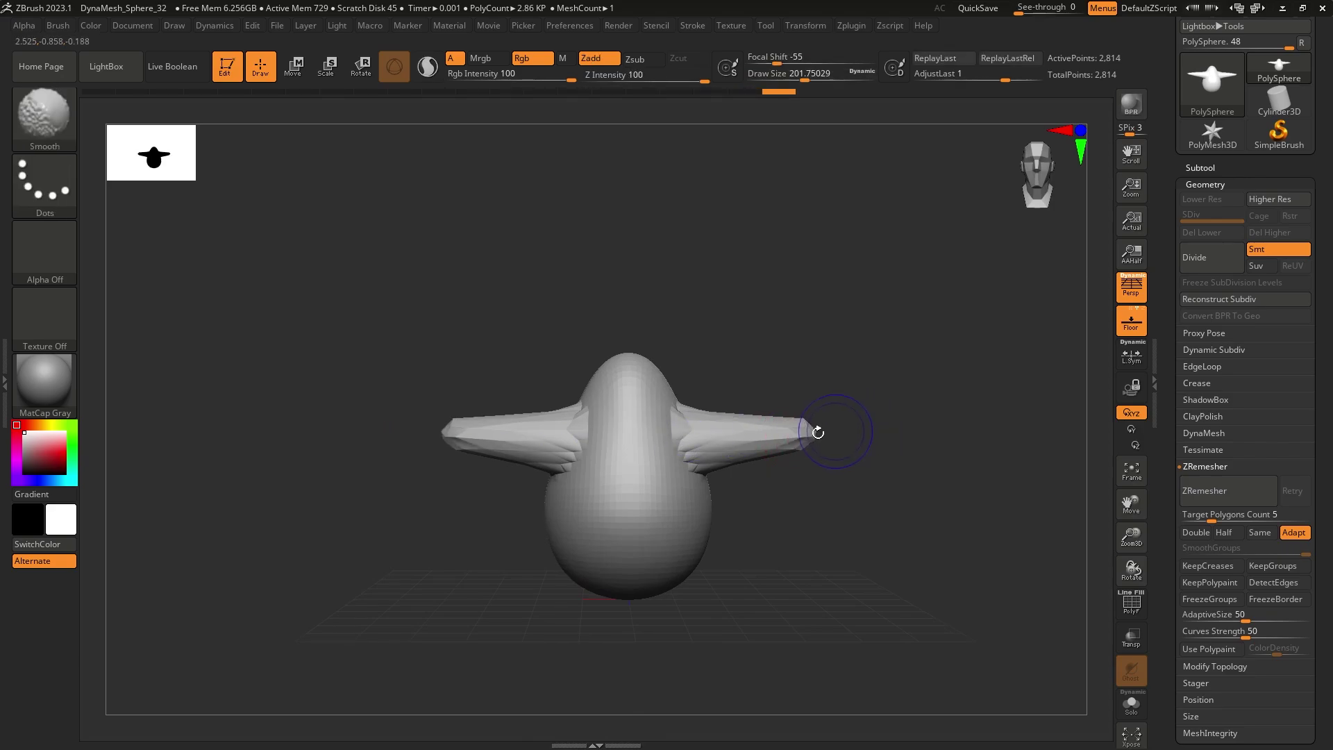
left_click_drag(767, 428, 761, 436, "shift")
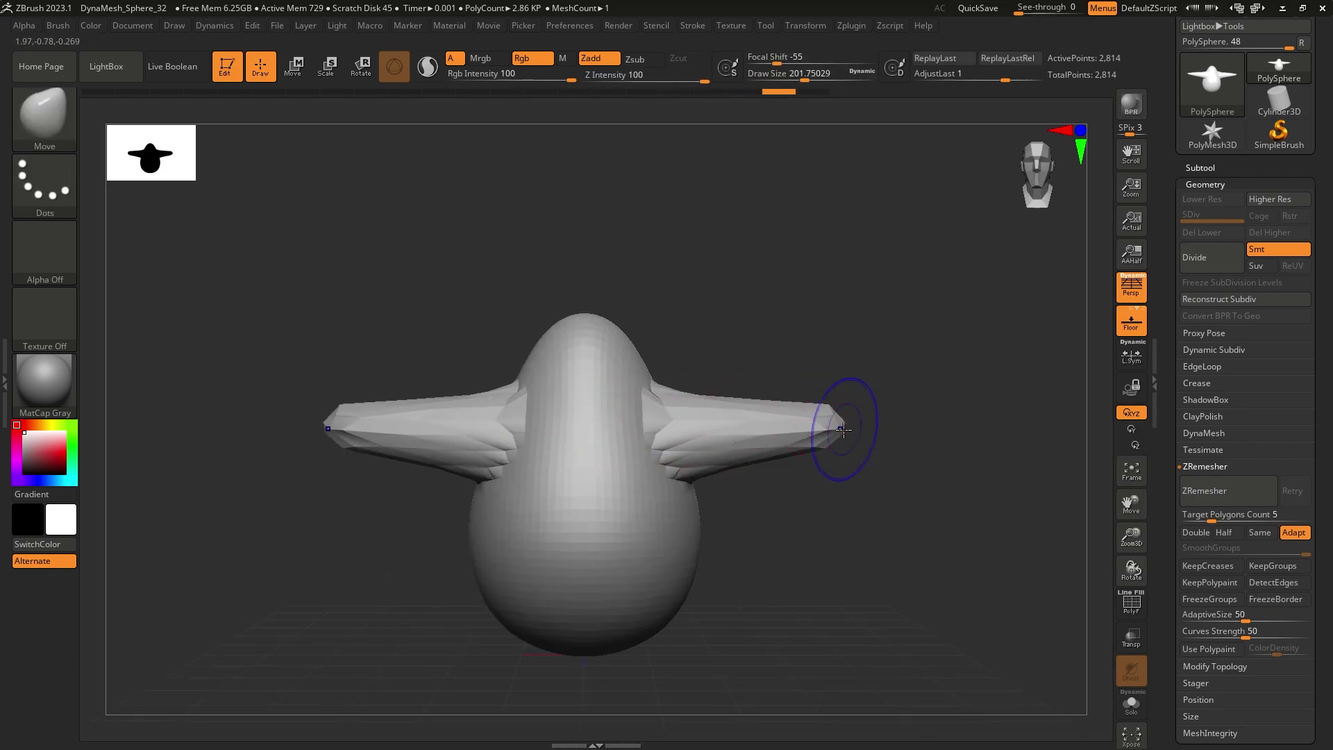
mouse_move(845, 425)
left_mouse_down("shift")
mouse_move(703, 405)
mouse_move(745, 443)
left_mouse_up("shift")
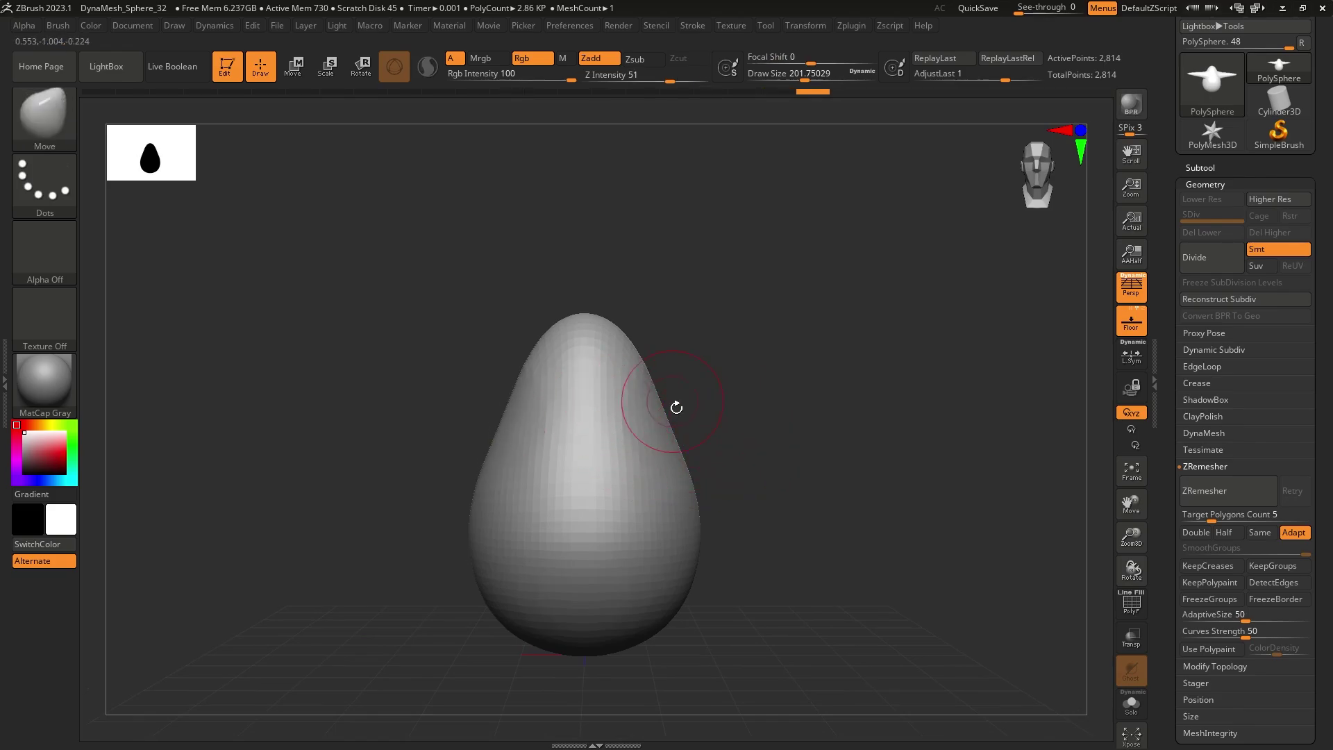
left_click_drag(677, 407, 592, 426)
key("shift+f")
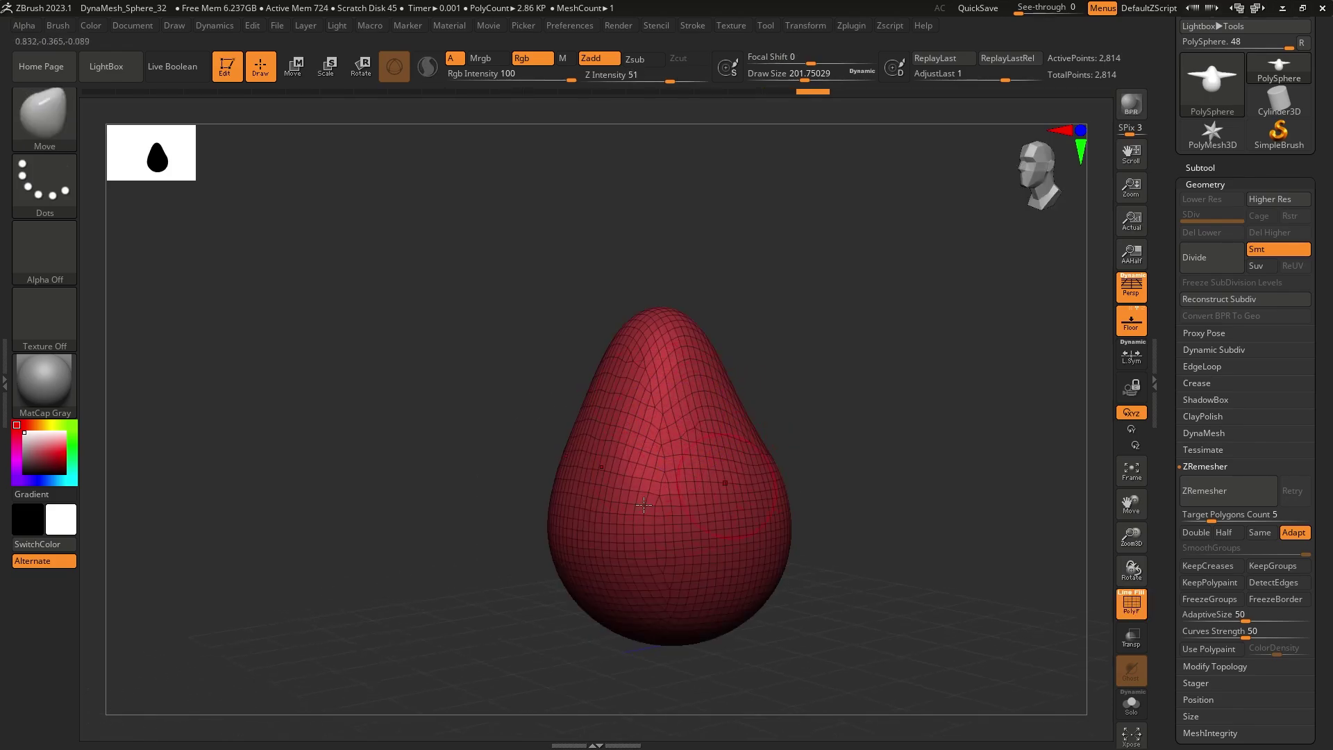
right_click_drag(691, 499, 683, 479)
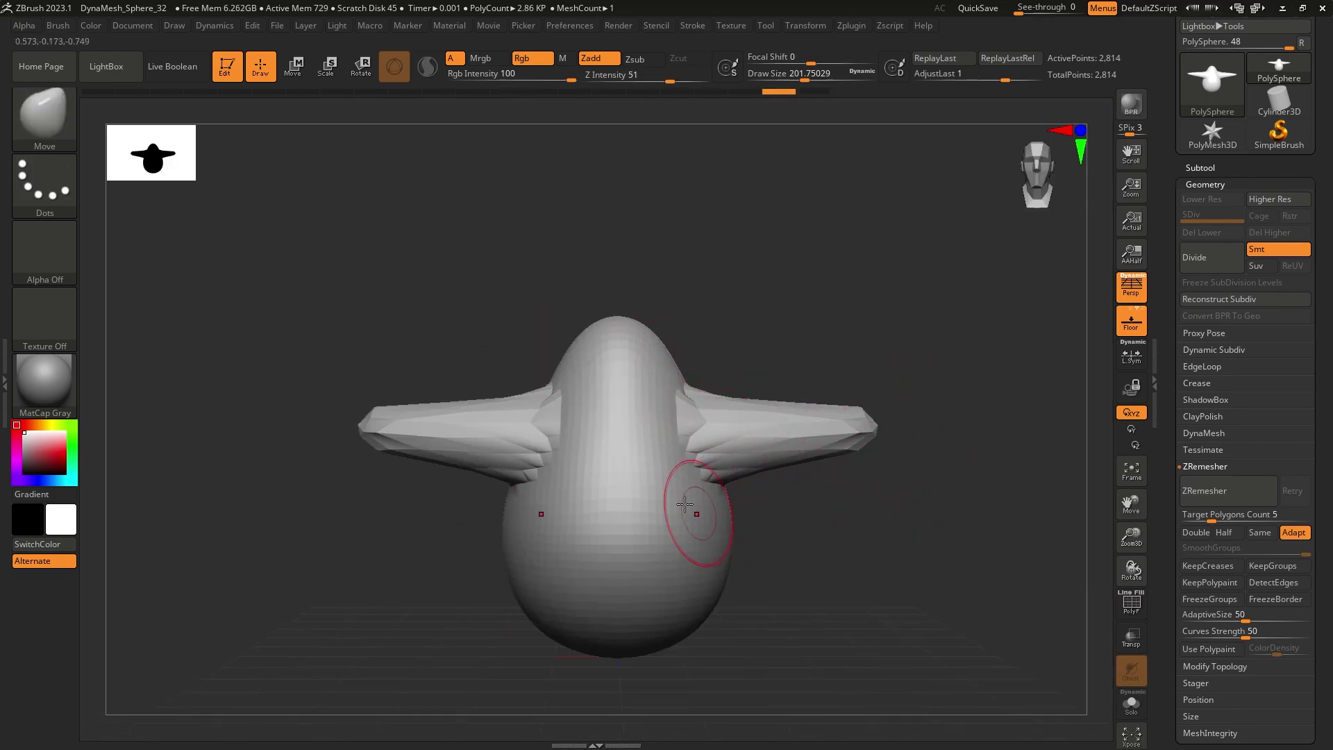
Step: Collapse the ZRemesher settings and open the DynaMesh settings within Geometry
scroll(1223, 433, "down", 1)
left_click(1223, 434)
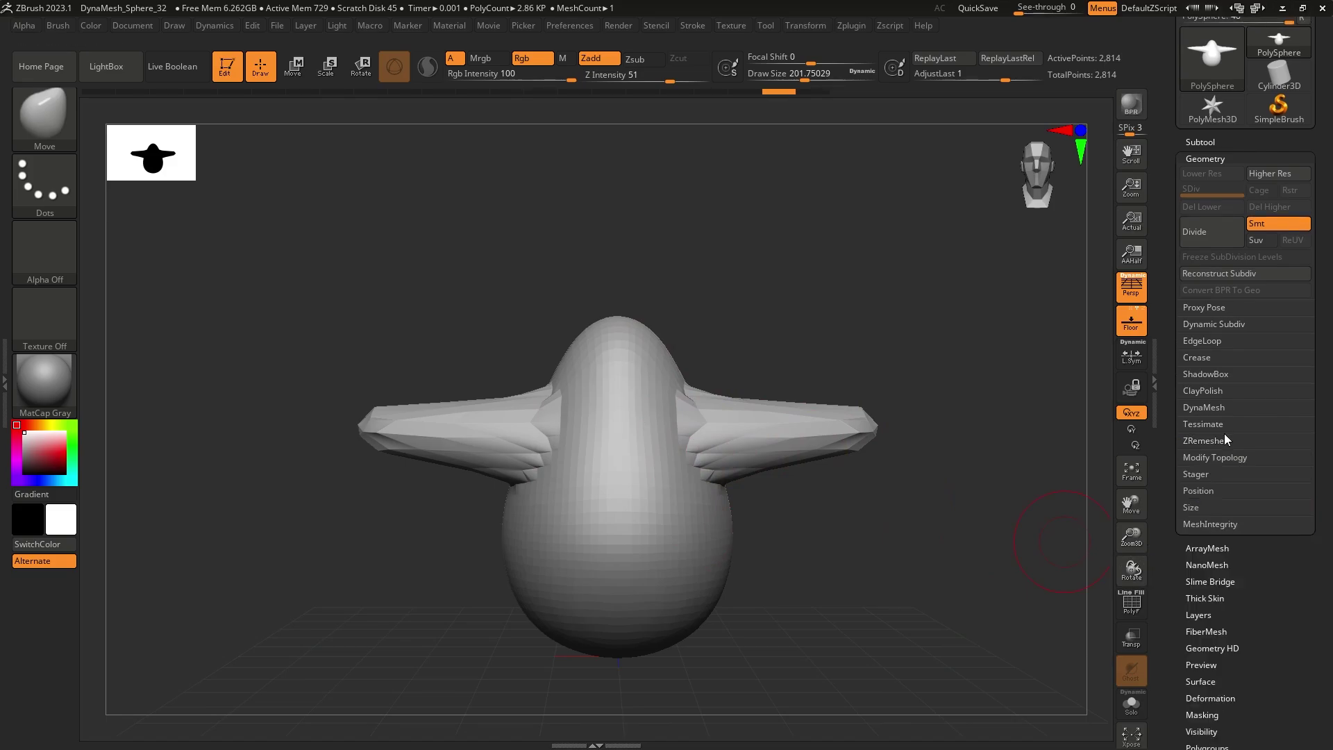
left_click(1211, 406)
right_click_drag(660, 507, 657, 362, "alt")
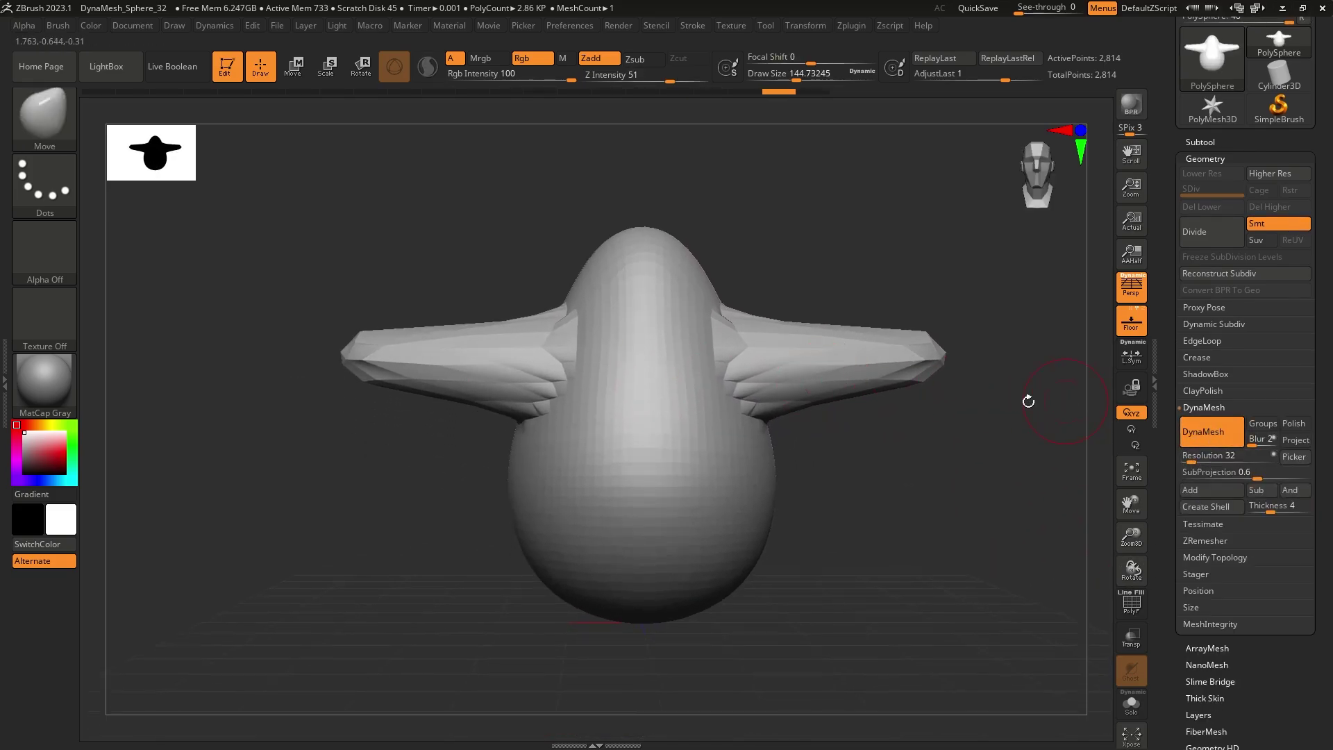
right_click_drag(590, 452, 553, 420)
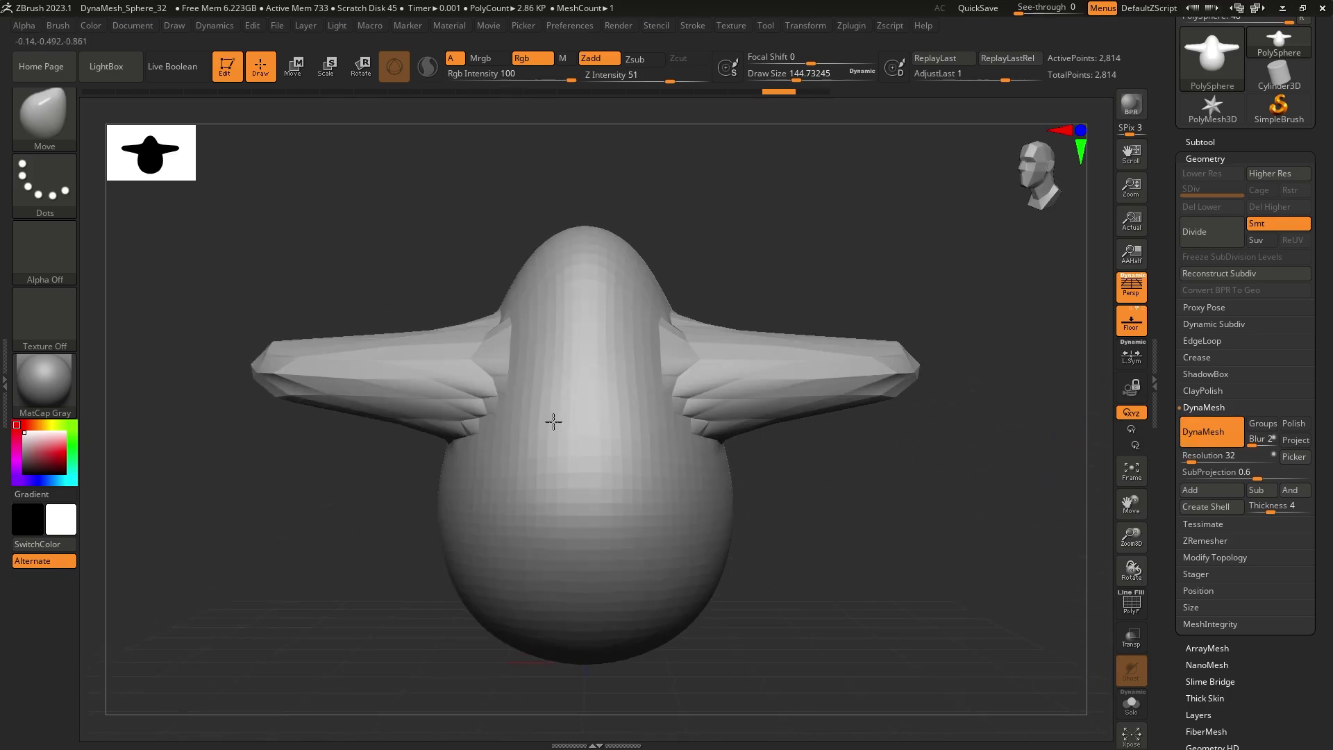
left_click(1223, 408)
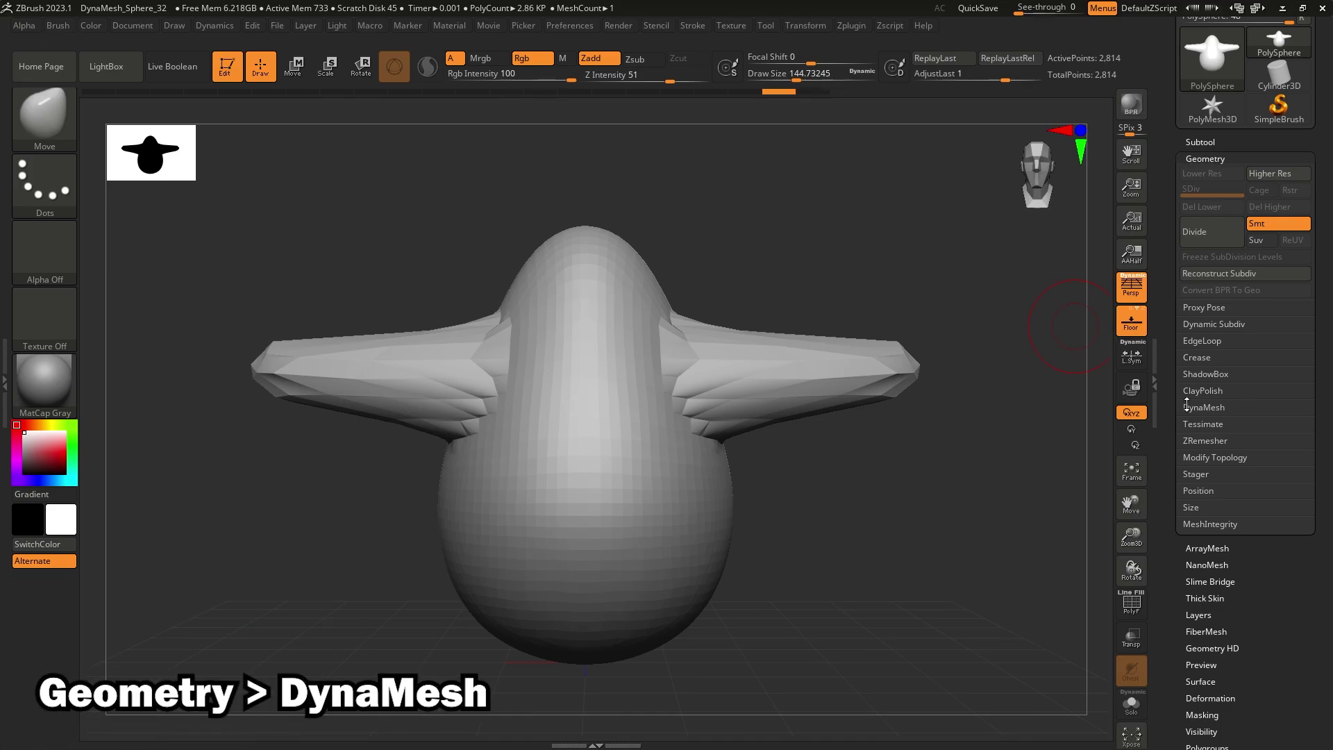
left_click(1215, 408)
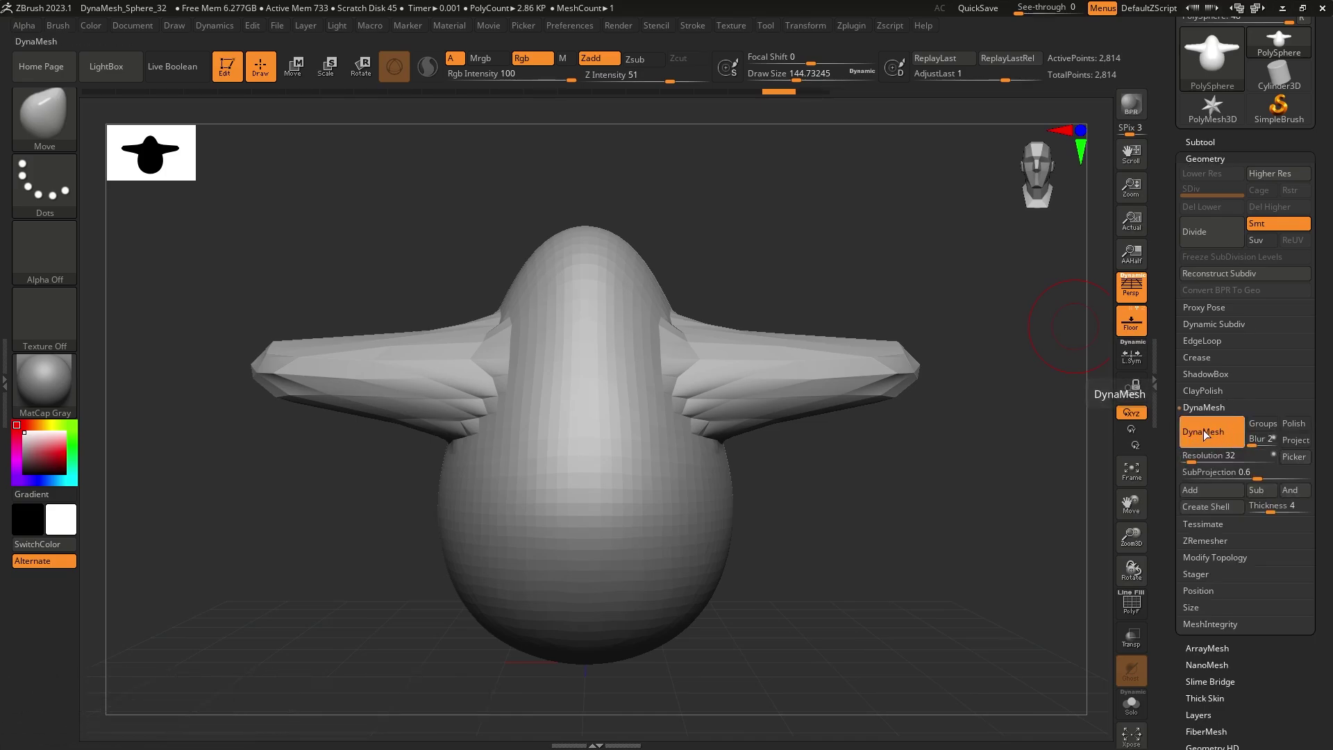
Step: Remesh the stretched model with DynaMesh at resolution 32, check the arms' wireframe, and frame the model
left_click(1208, 433)
right_click_drag(709, 349, 941, 383, "alt")
key("shift+f")
key("shift+f")
key("f")
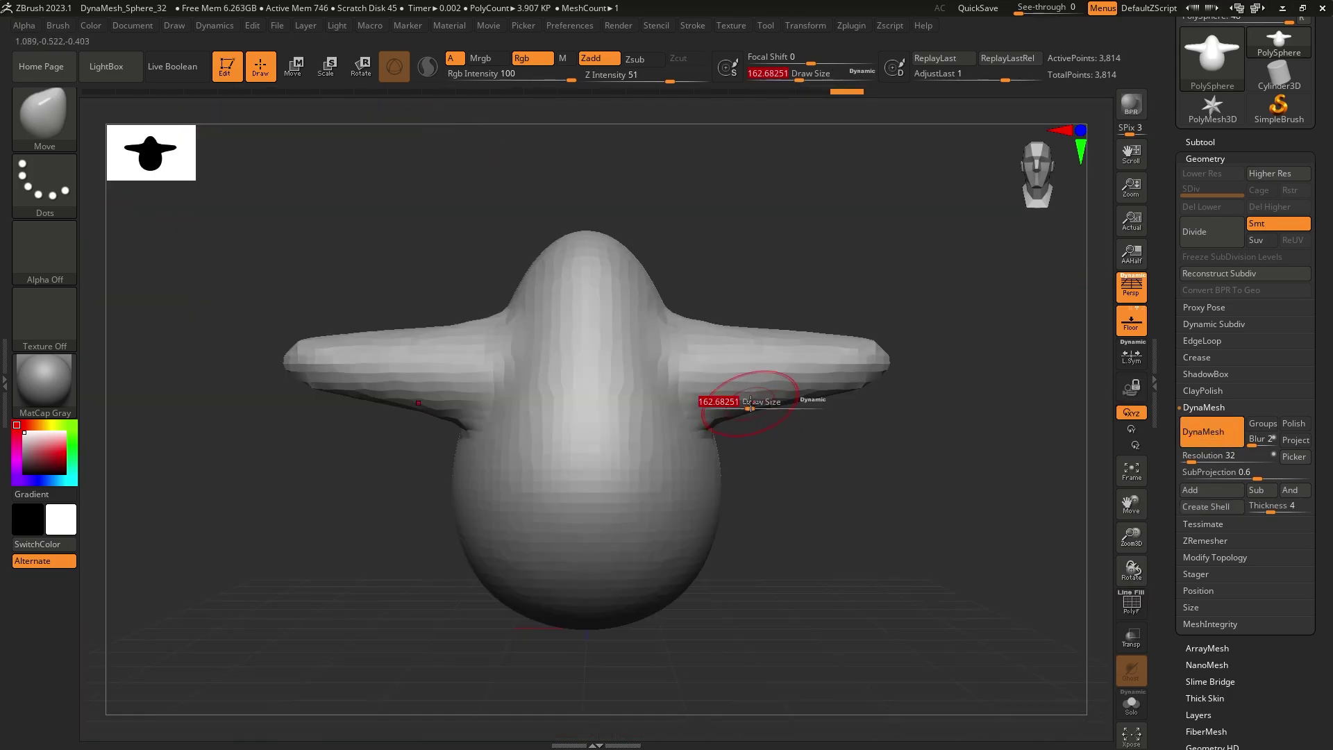
Step: Bend both arms downward with the Move brush at a draw size of about 358 and show the wireframe
mouse_move(770, 329)
left_mouse_down()
mouse_move(868, 378)
mouse_move(907, 425)
mouse_move(716, 515)
mouse_move(749, 425)
left_mouse_up()
key("shift+f")
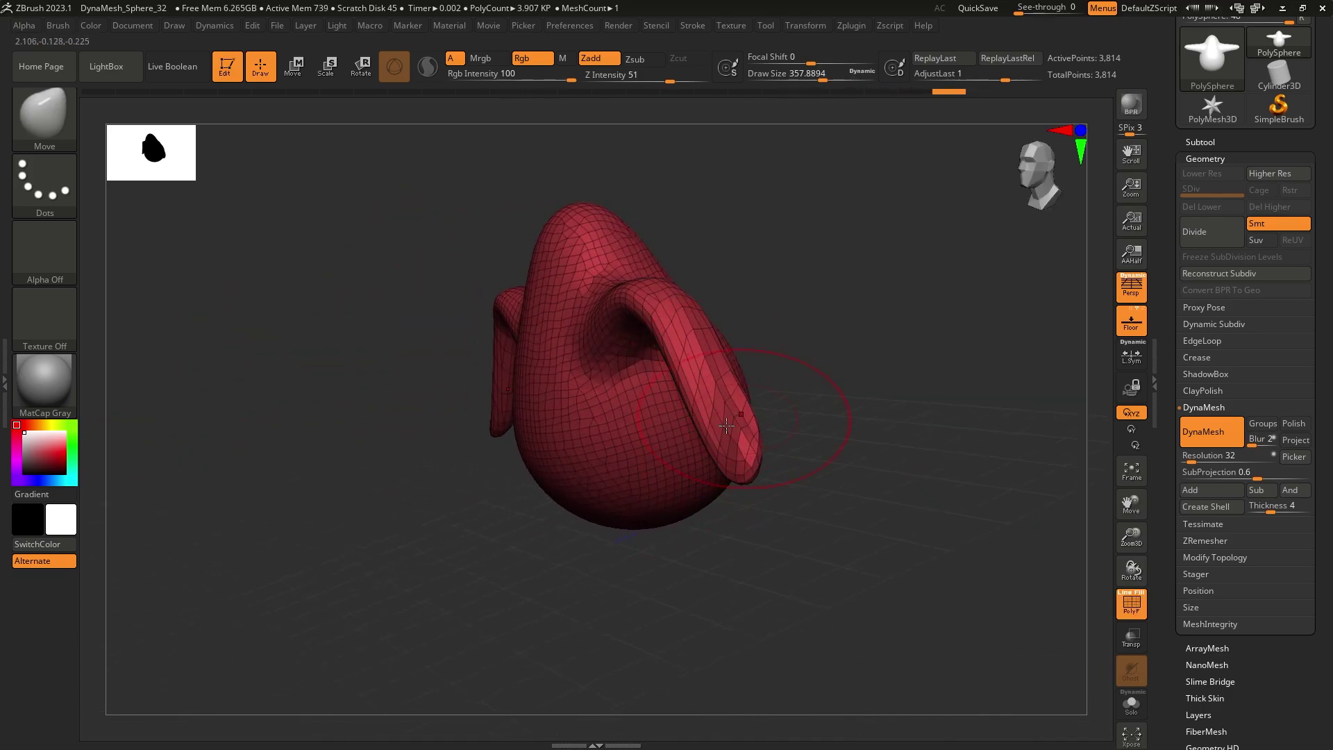
right_click_drag(713, 394, 812, 382)
Step: Reduce the Move brush's draw size to about 116 and hide the wireframe
key("s")
left_click_drag(714, 355, 707, 356)
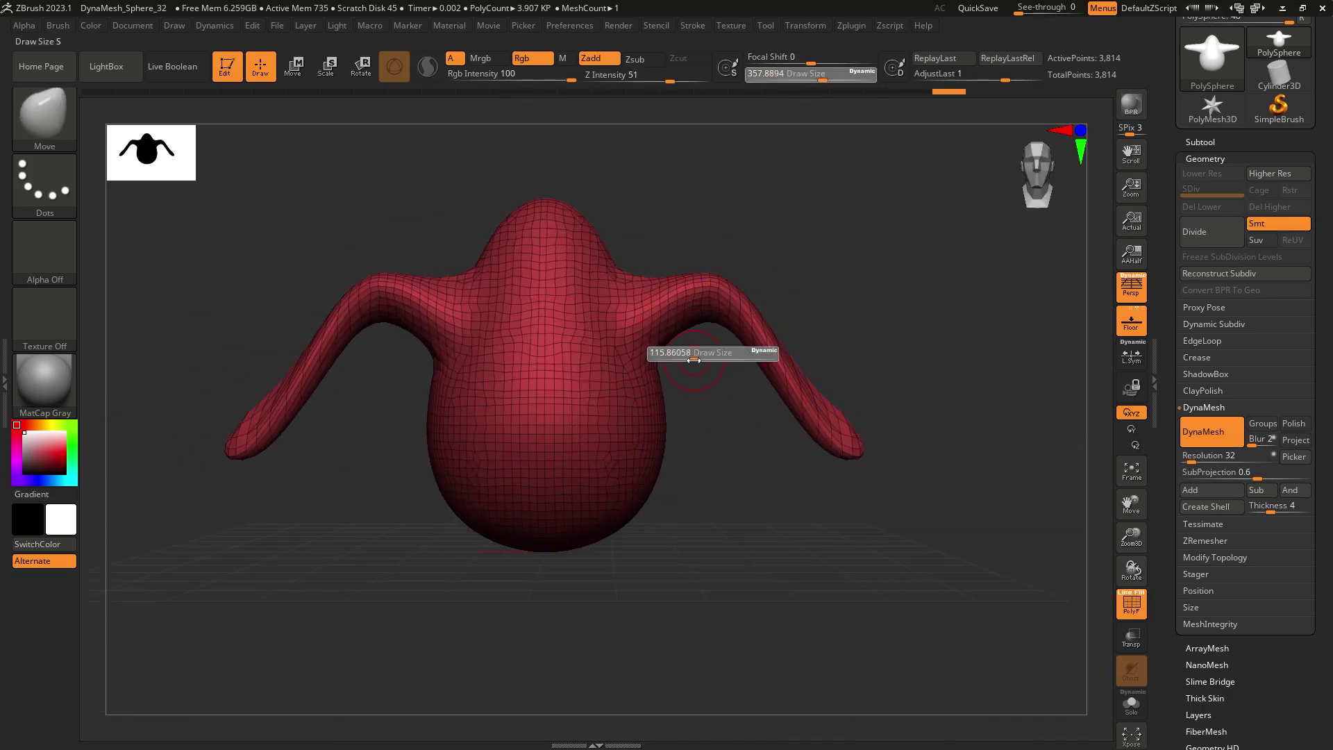
key("shift+f")
right_click_drag(773, 352, 808, 378, "alt")
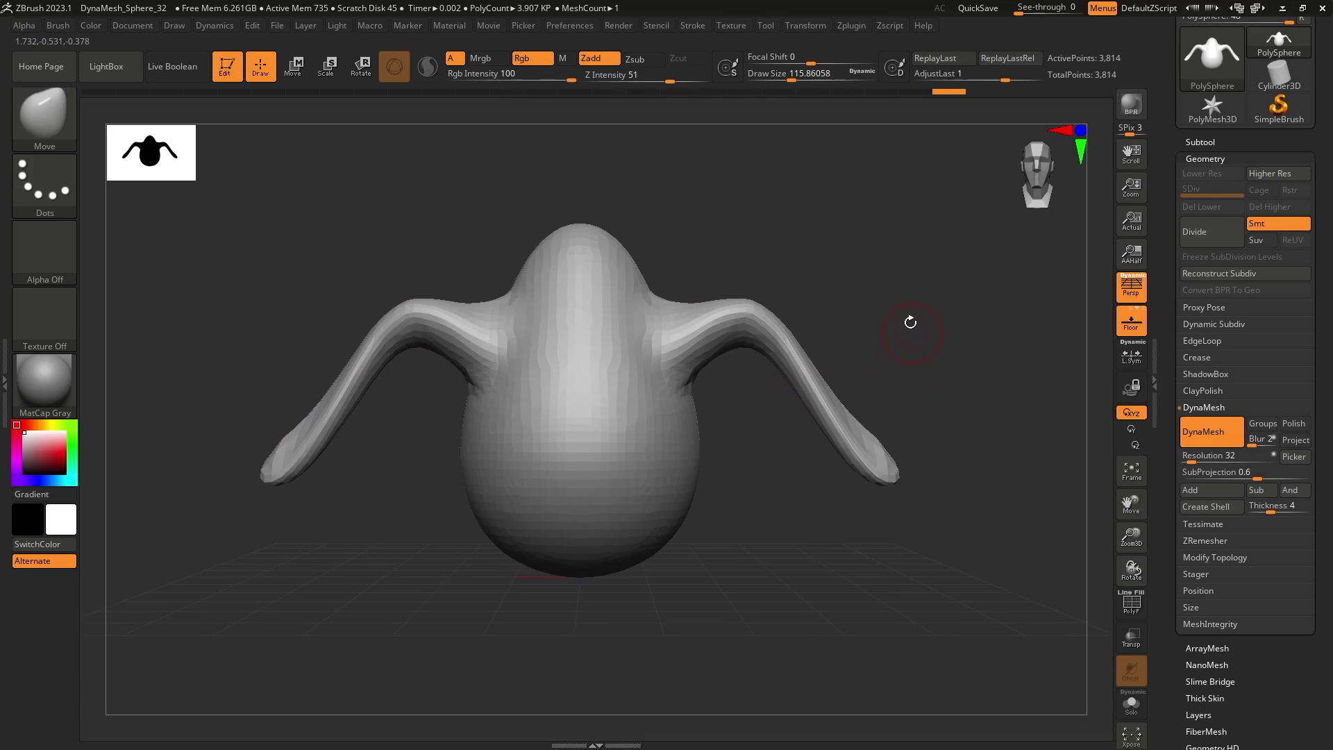
Step: Update the DynaMesh topology of the bent arms by drawing an empty mask rectangle on the blank canvas
key("ctrl")
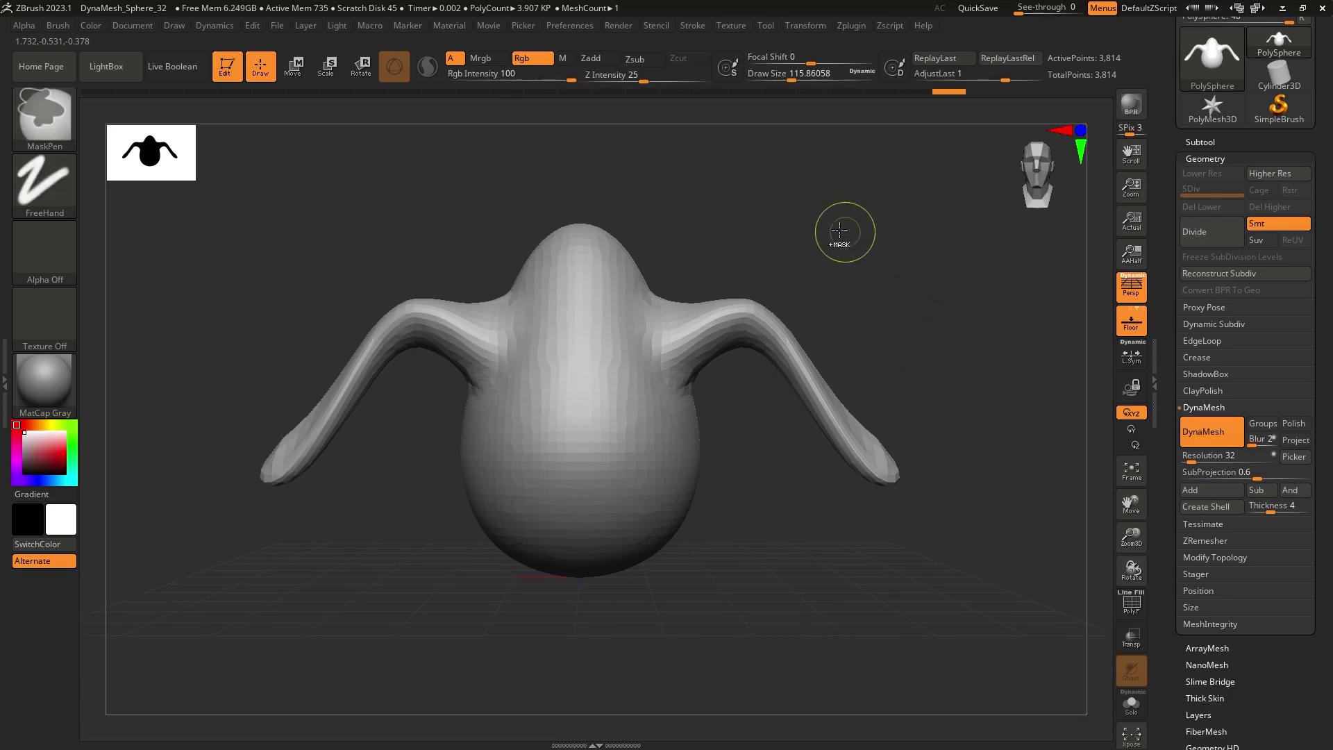
left_click_drag(806, 192, 1016, 302, "ctrl")
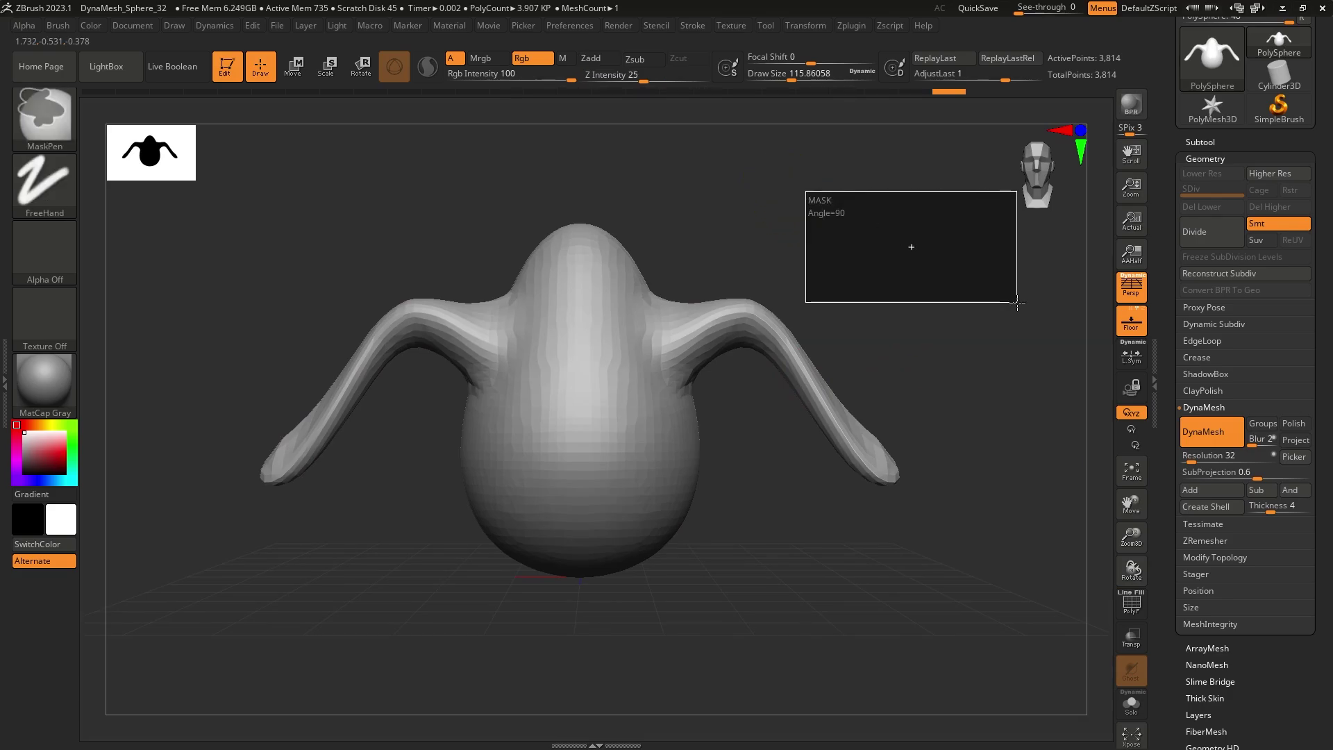
left_click_drag(1016, 302, 1017, 302, "ctrl")
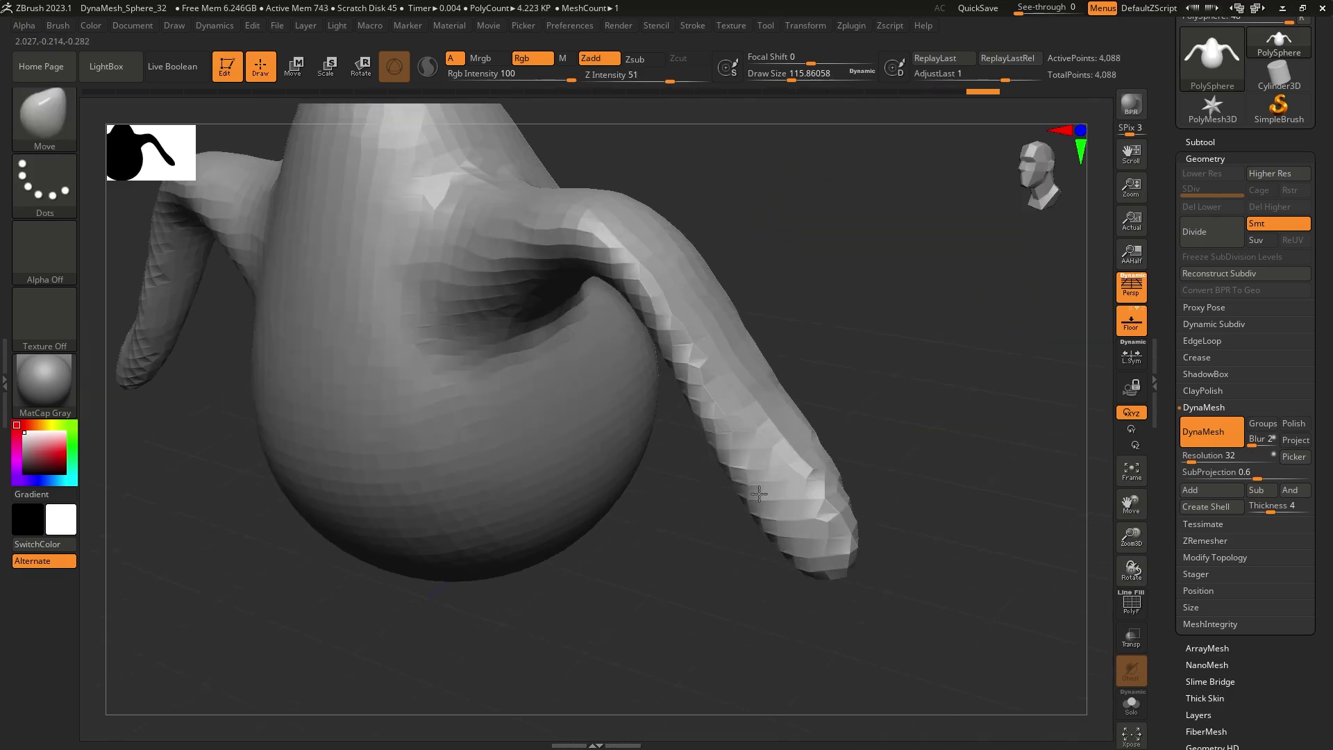
Step: Set the Move brush's draw size to about 217 and thin the arms
right_click_drag(753, 347, 738, 380)
key("s")
left_click(713, 396)
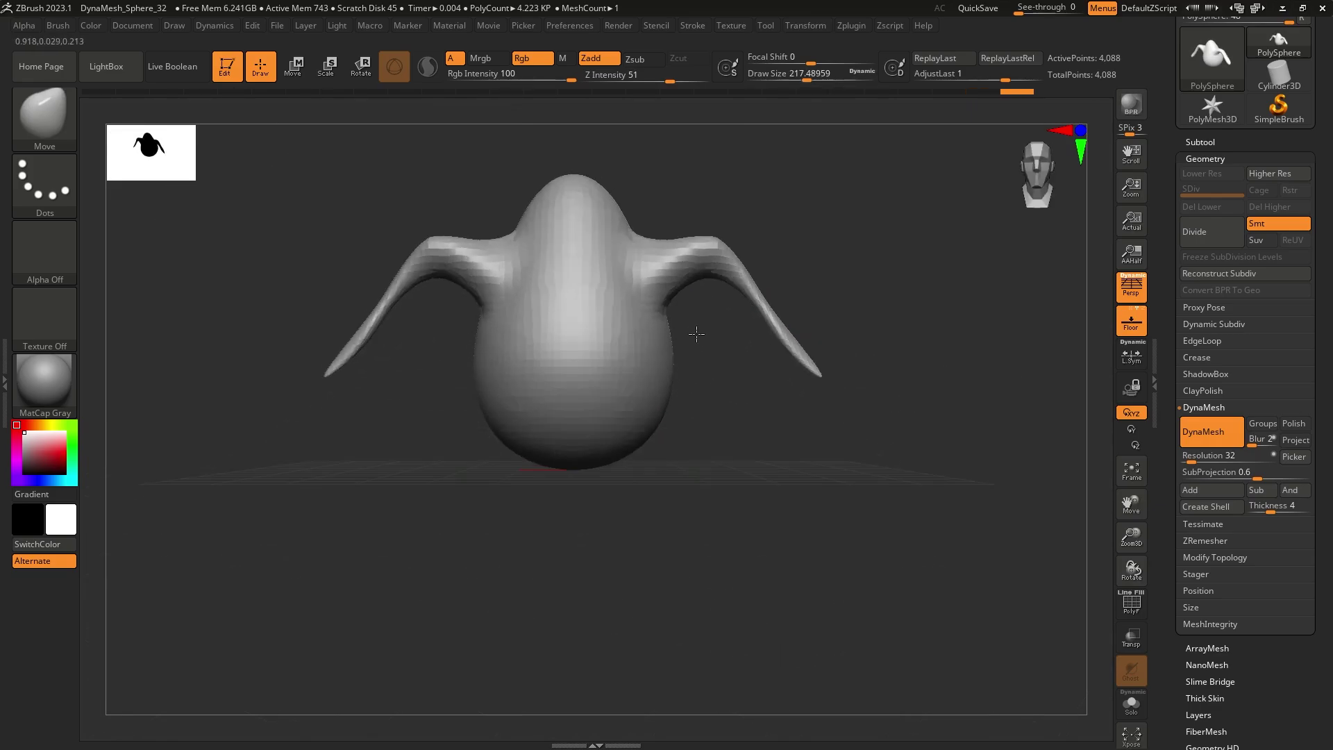
Step: Pull two legs down from the underside of the body with the Move brush and update the DynaMesh topology
right_click_drag(699, 333, 773, 367, "alt")
left_click_drag(720, 452, 729, 535)
key("ctrl+z")
key("ctrl+z")
key("ctrl+z")
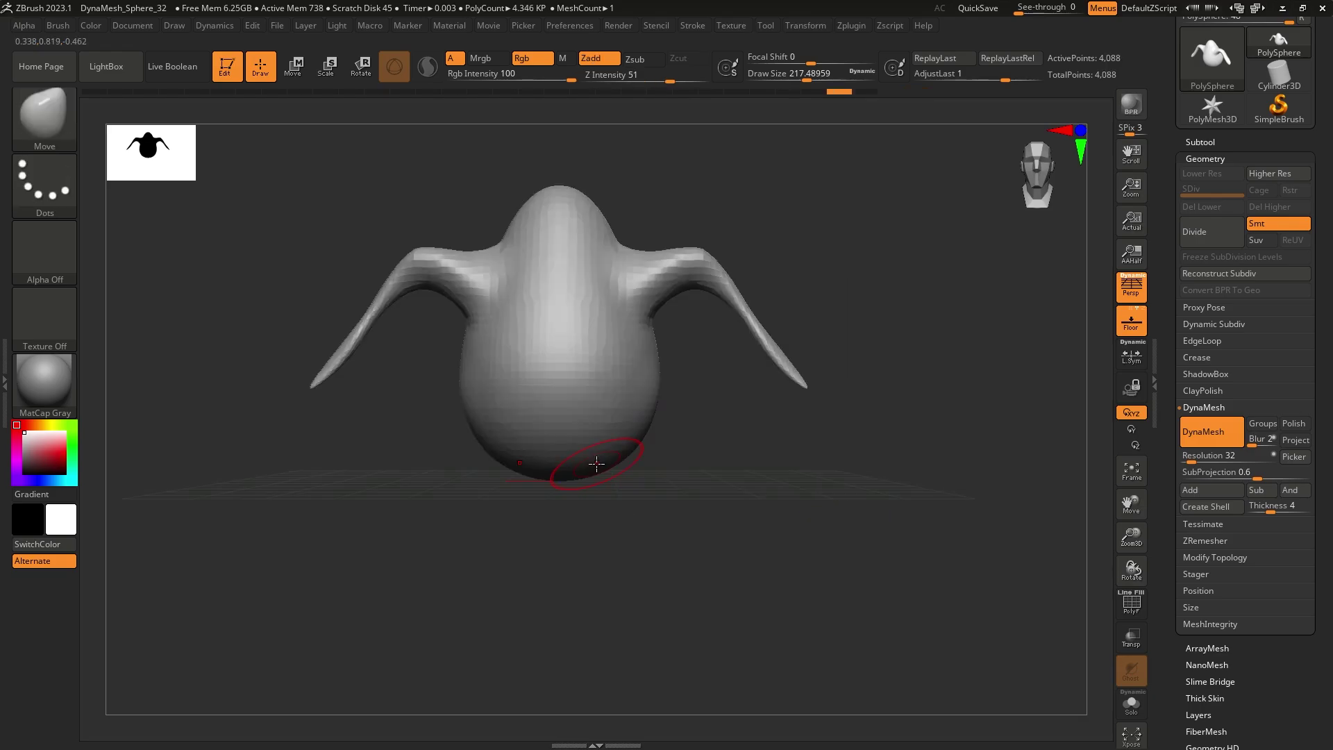
left_click_drag(596, 459, 609, 610)
key("ctrl")
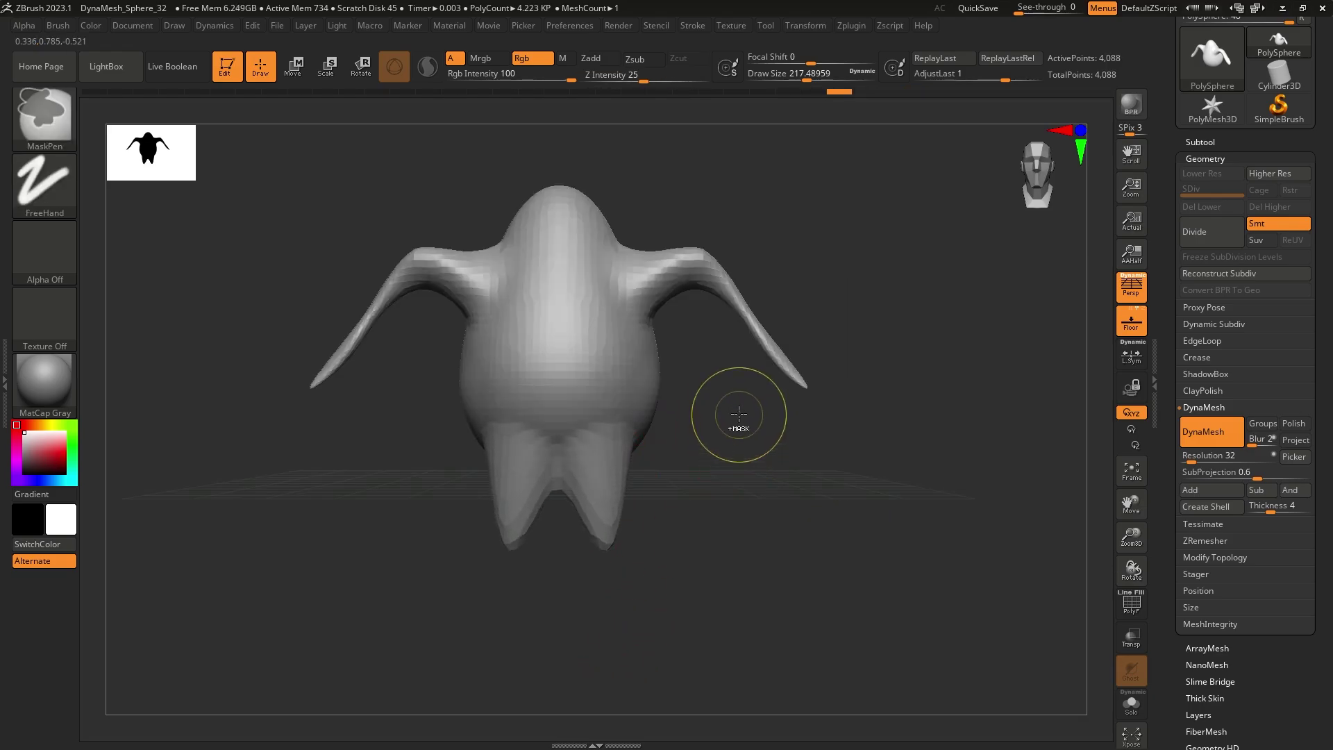
left_click_drag(726, 408, 1057, 638, "ctrl")
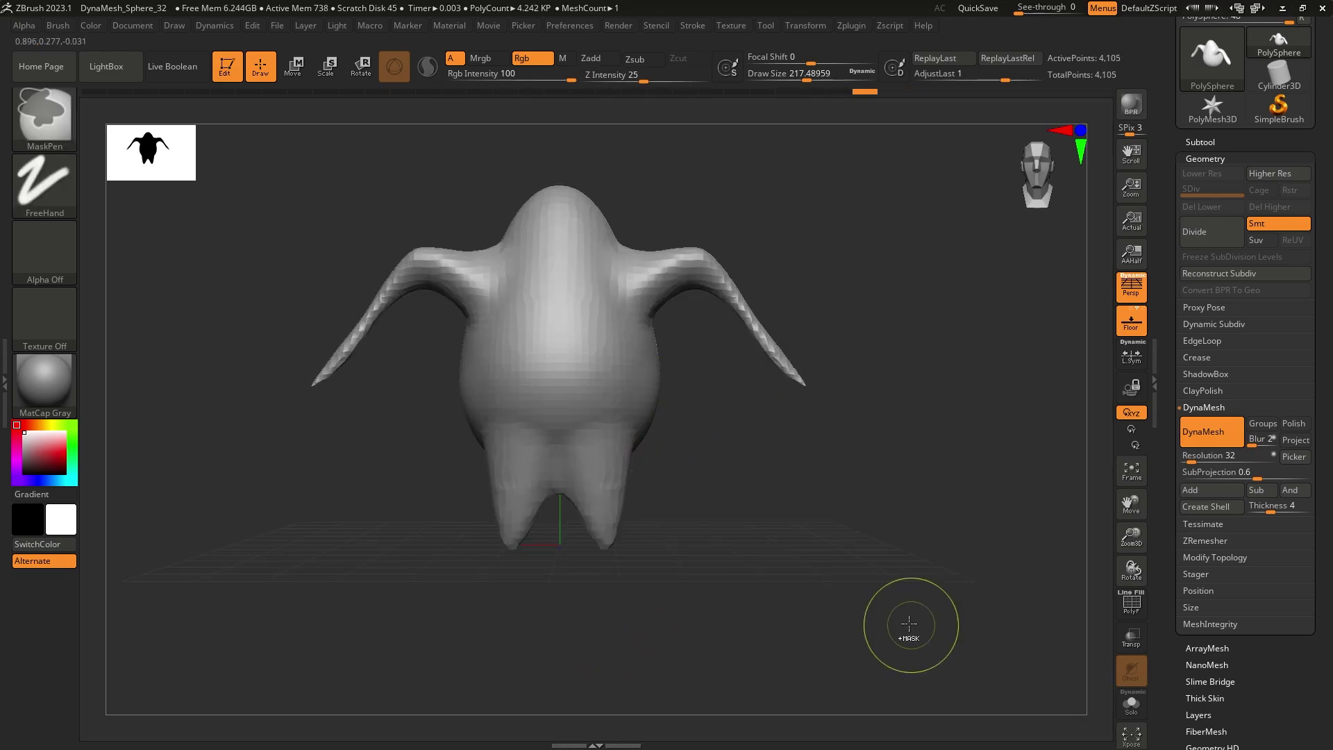
Step: Carve a vertical groove between the legs with the DamStandard brush at a draw size of about 154
right_click_drag(515, 373, 564, 430, "alt")
mouse_move(564, 430)
right_mouse_down()
mouse_move(604, 509)
mouse_move(691, 588)
mouse_move(677, 479)
mouse_move(750, 451)
mouse_move(615, 453)
mouse_move(639, 445)
mouse_move(647, 489)
right_mouse_up()
key("b")
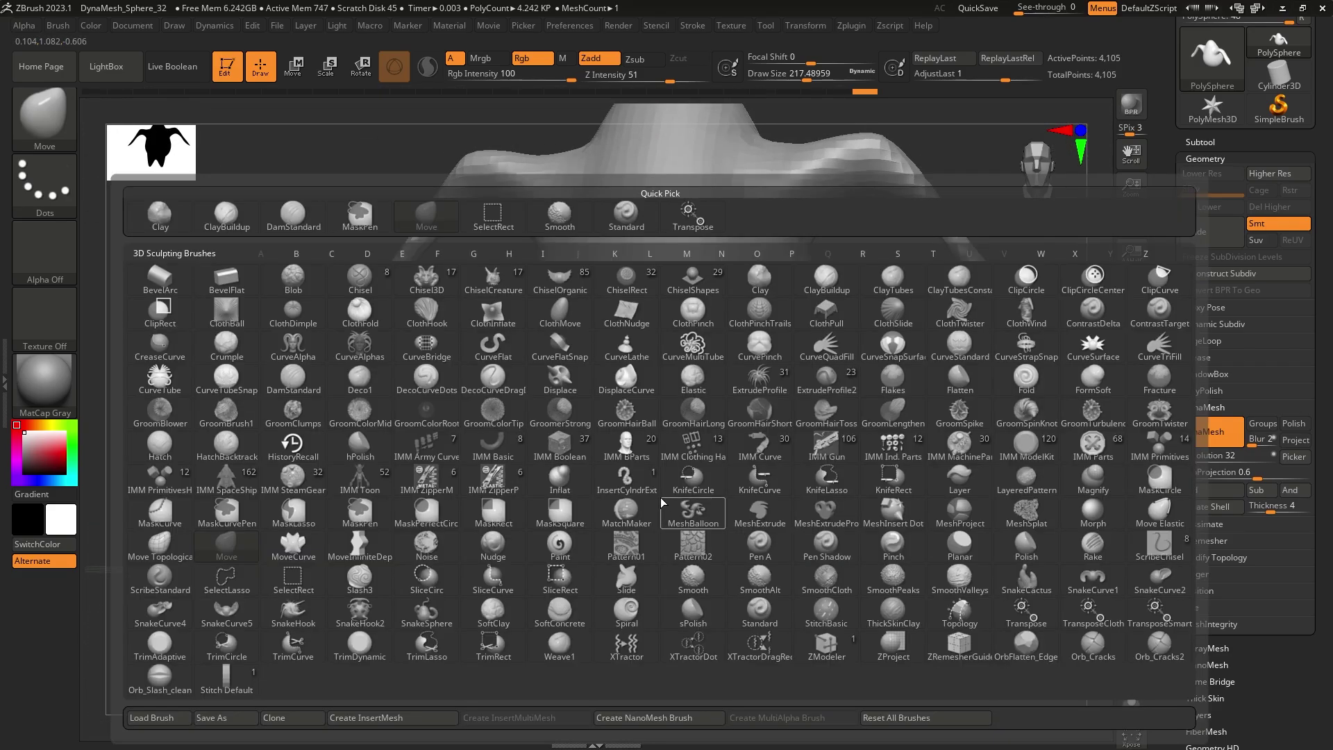
key("d")
key("s")
key("s")
left_click_drag(660, 493, 651, 492)
left_click_drag(653, 488, 641, 357)
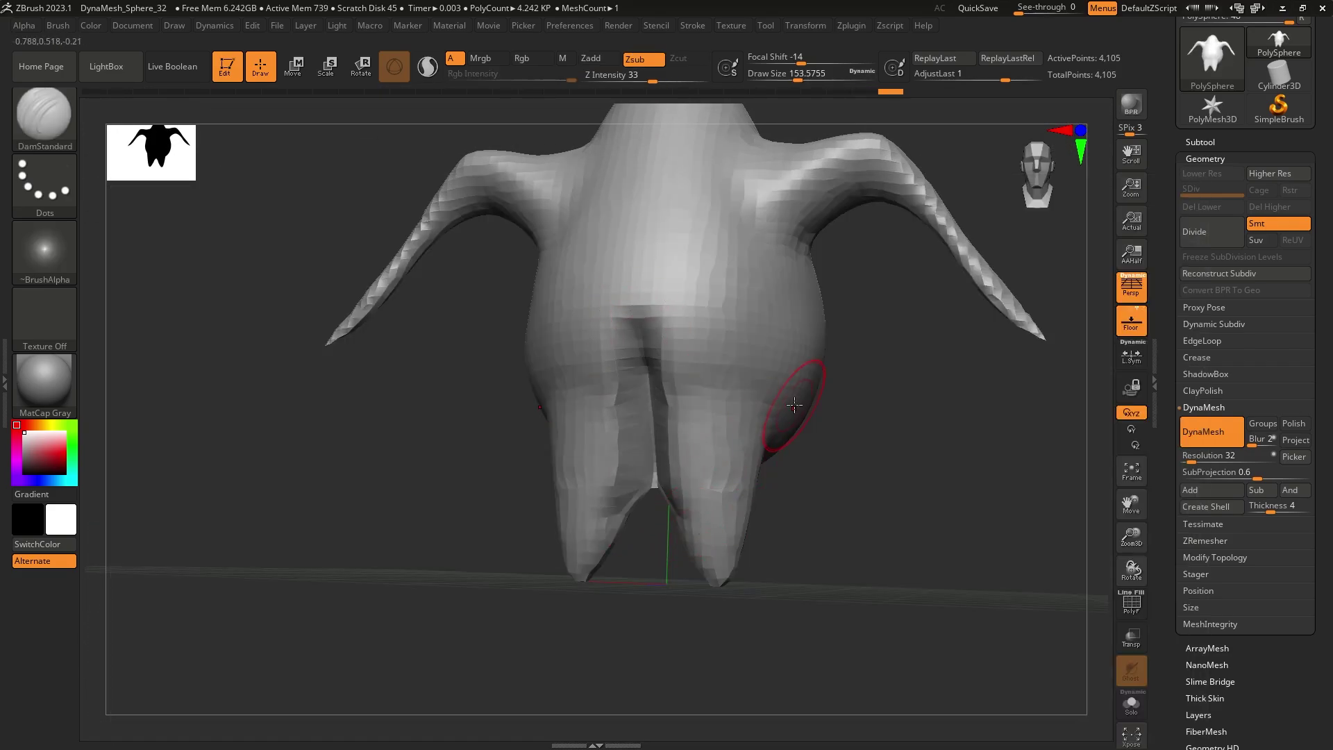
right_click_drag(794, 405, 701, 416)
right_click_drag(701, 417, 791, 416)
key("b")
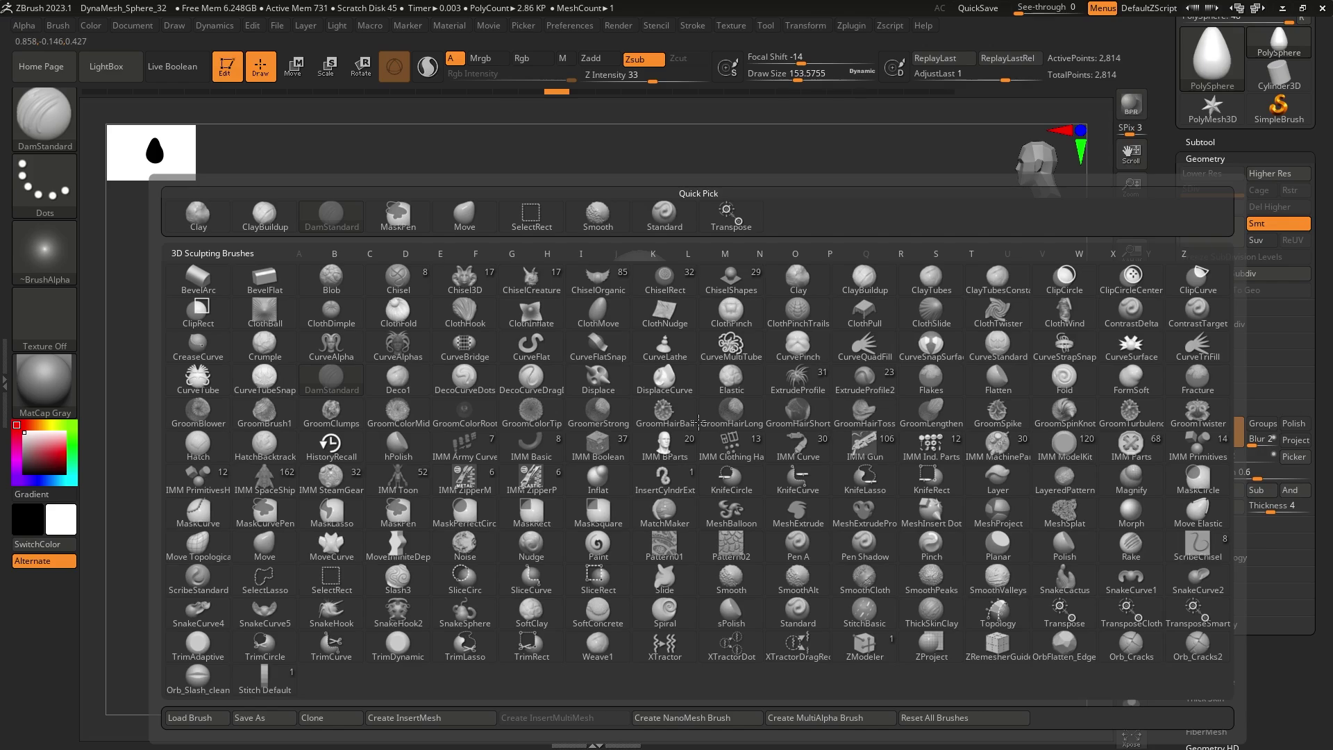
key("d")
key("s")
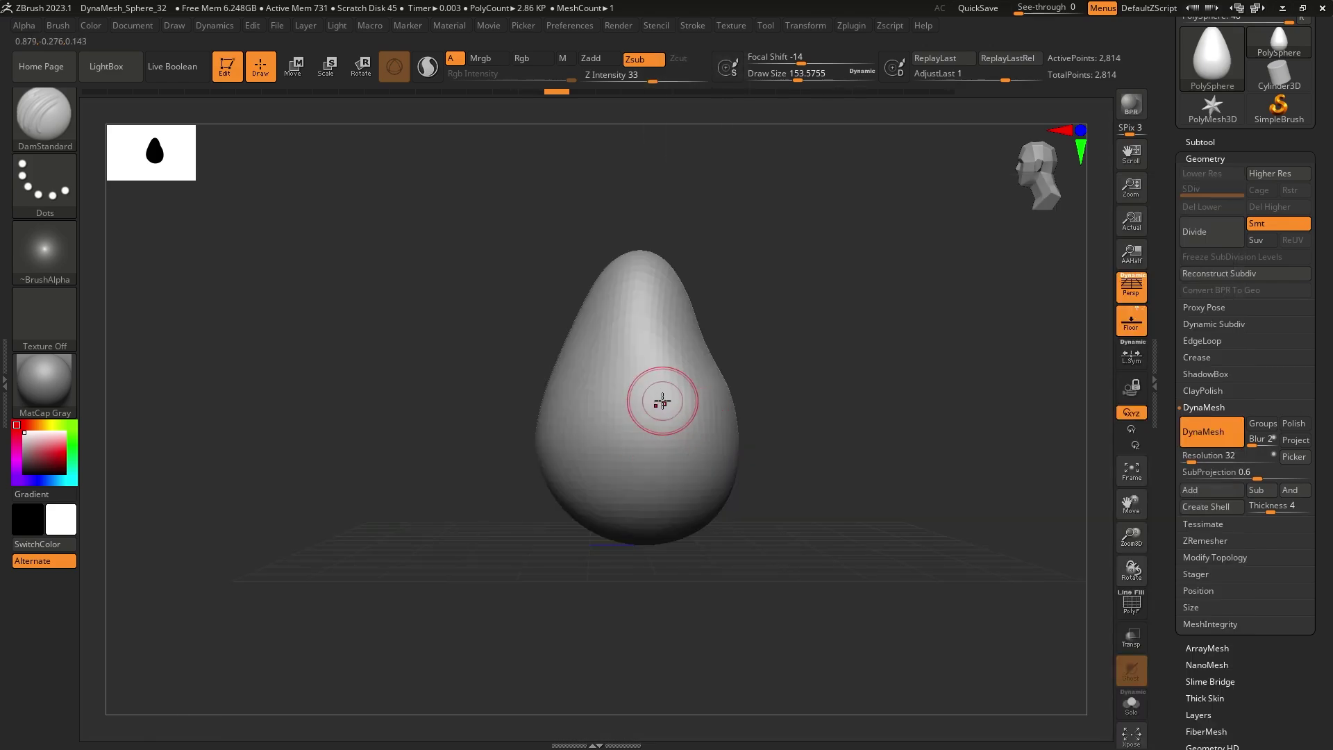
Step: Pull two separate legs down from the underside of the egg with the Move brush at a draw size of about 187
key("b")
key("m")
key("v")
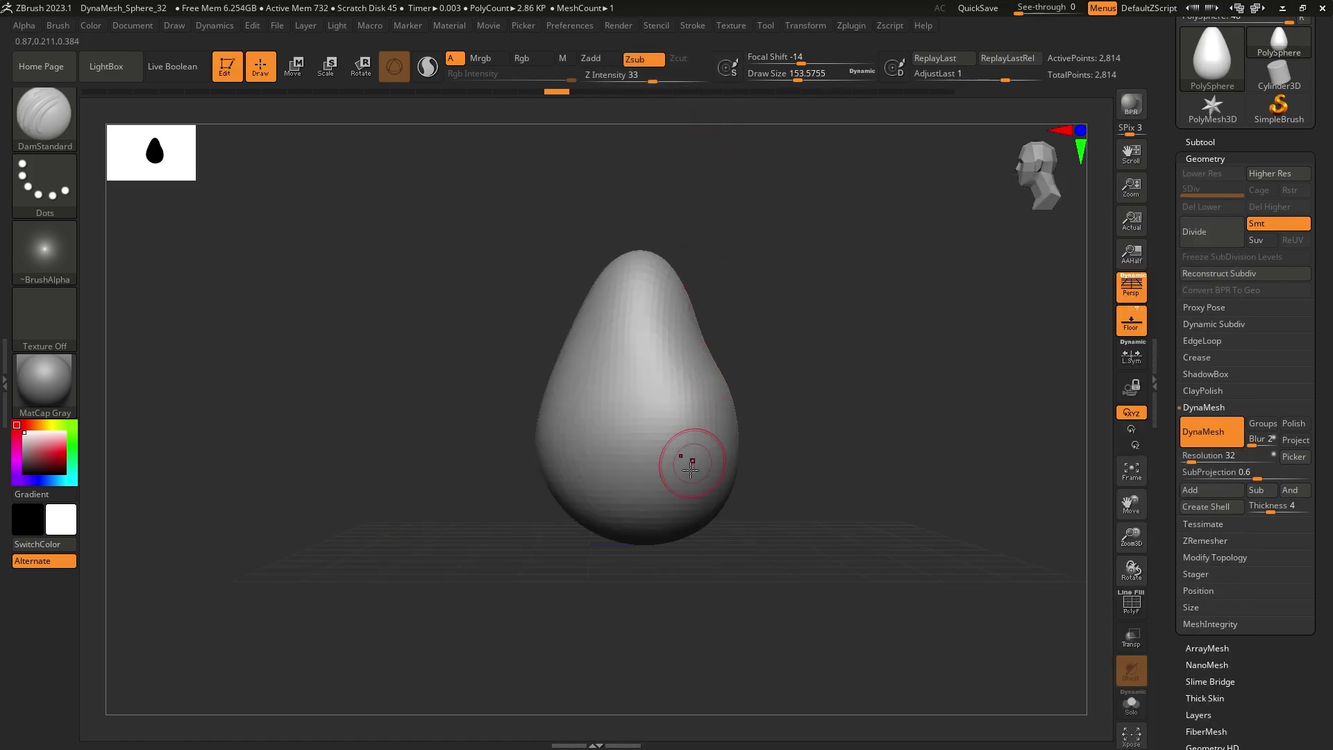
key("s")
left_click_drag(669, 506, 656, 518)
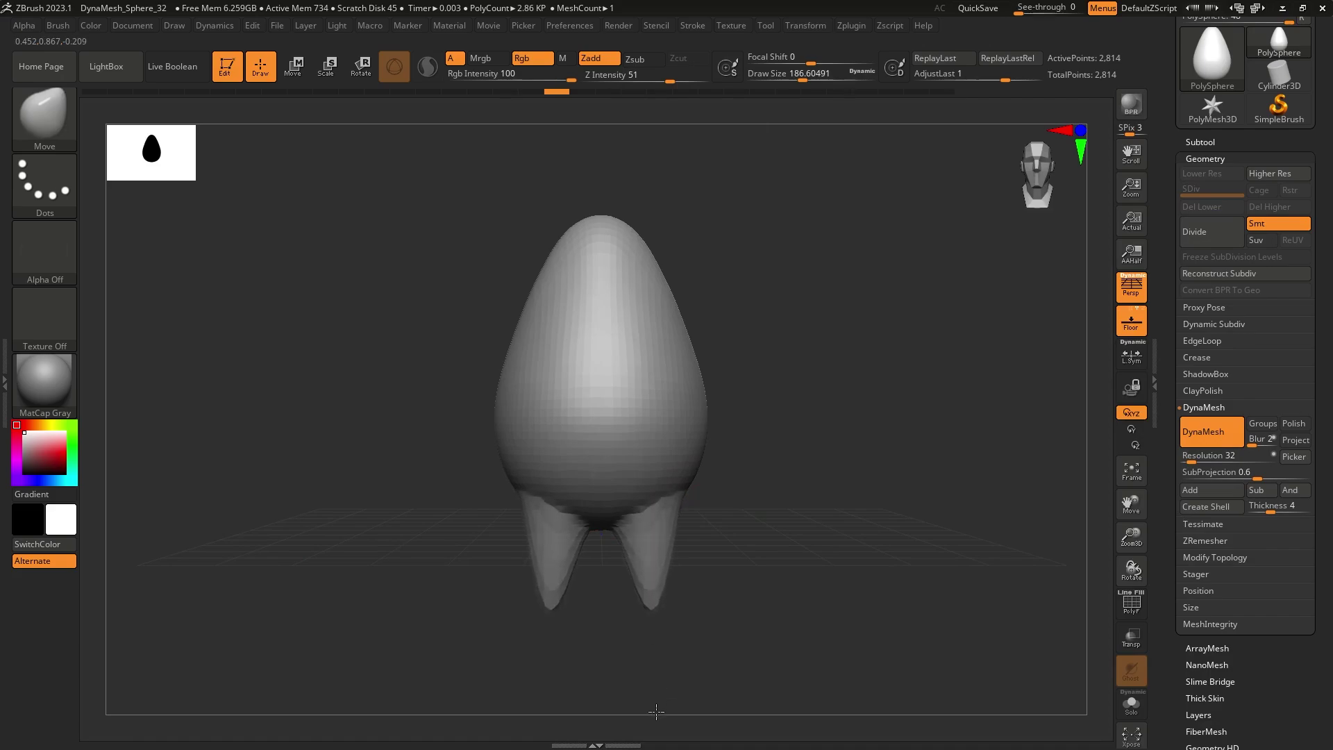
mouse_move(627, 582)
left_mouse_down()
mouse_move(557, 595)
mouse_move(642, 585)
left_mouse_up()
Step: Update the DynaMesh topology of the stretched legs by drawing an empty mask rectangle on the blank canvas
key("ctrl")
left_click_drag(767, 320, 907, 438, "ctrl")
mouse_move(497, 475)
left_mouse_down()
mouse_move(431, 461)
mouse_move(851, 484)
mouse_move(683, 511)
left_mouse_up()
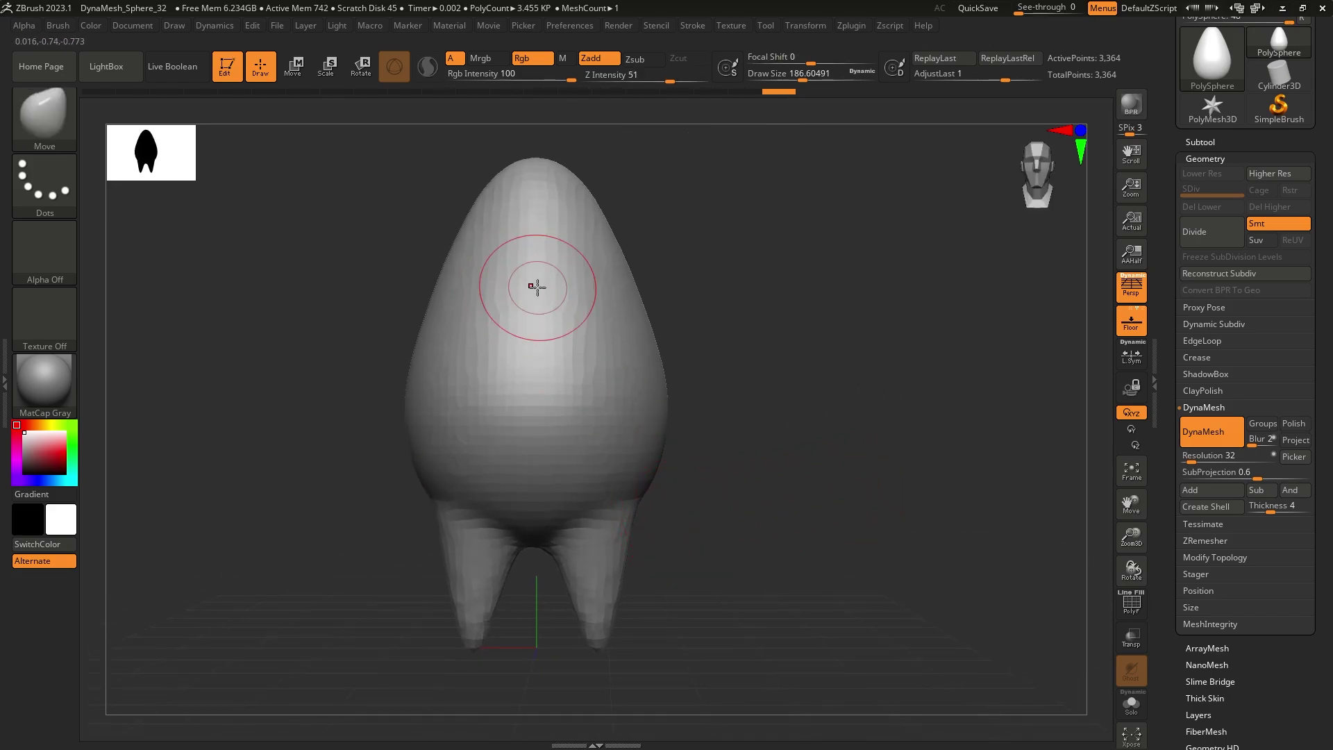
right_click_drag(546, 406, 655, 454, "alt")
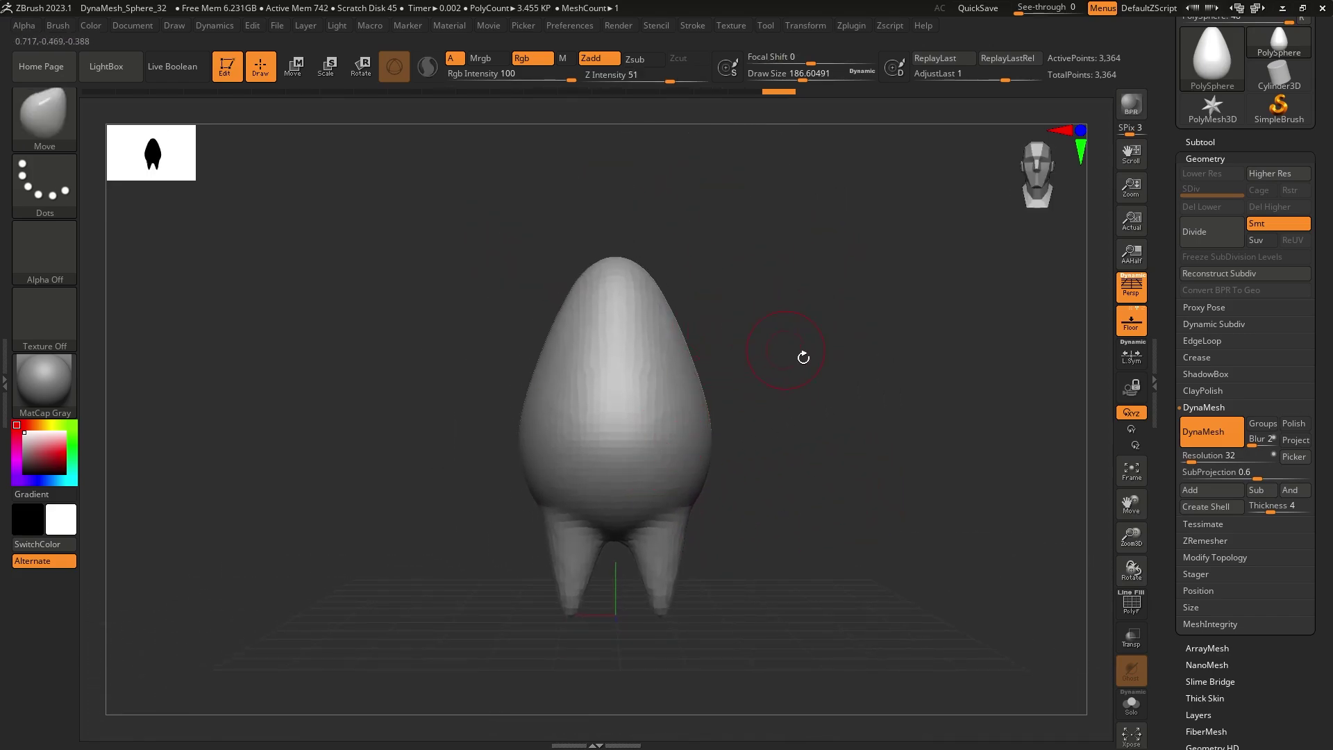
Step: Switch to the DamStandard brush and set its draw size to about 207
left_click_drag(818, 366, 622, 315, "alt")
key("b")
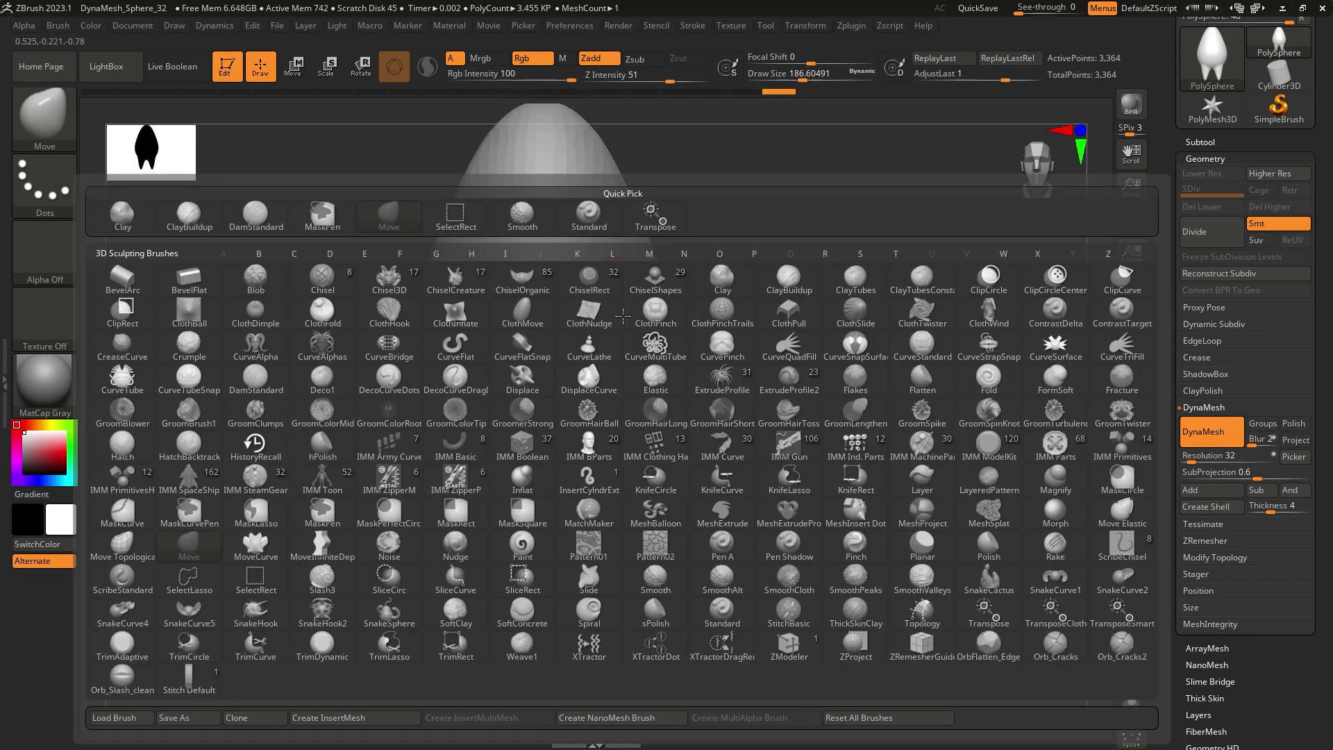
key("Escape")
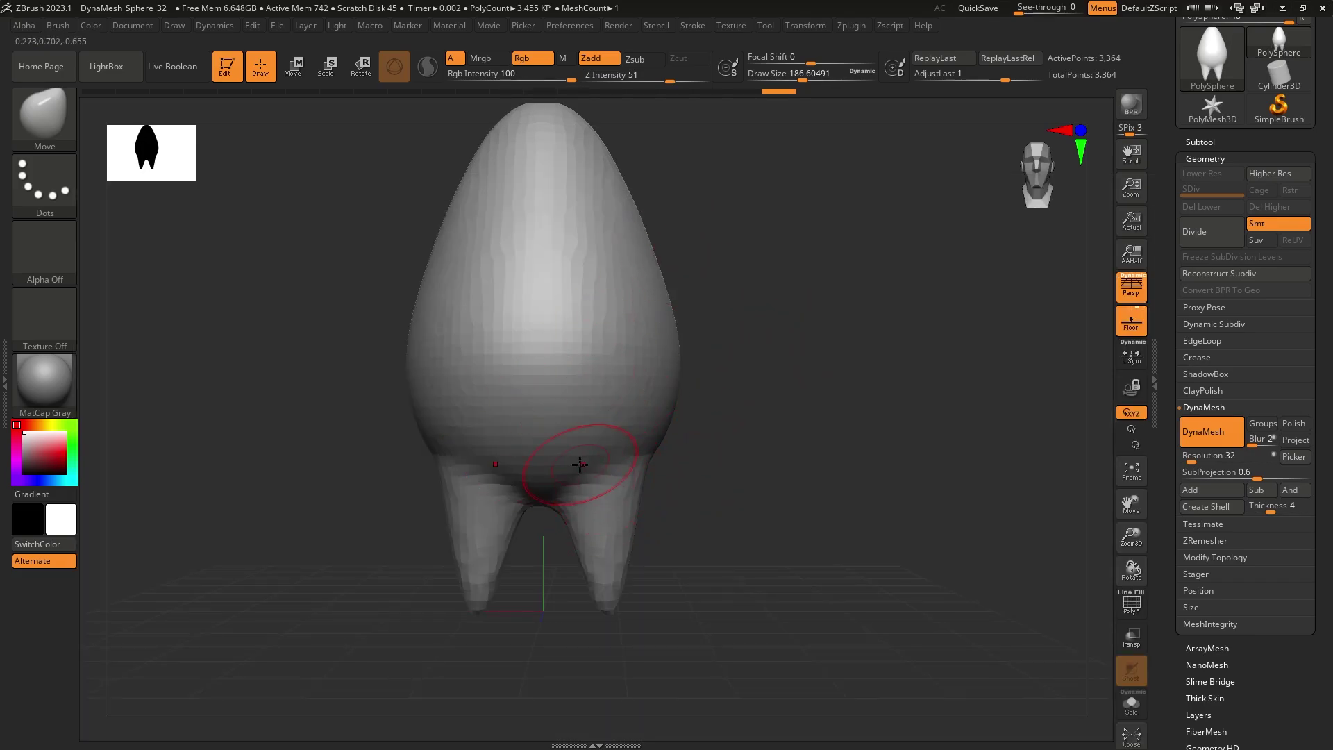
right_click_drag(606, 481, 678, 316)
key("b")
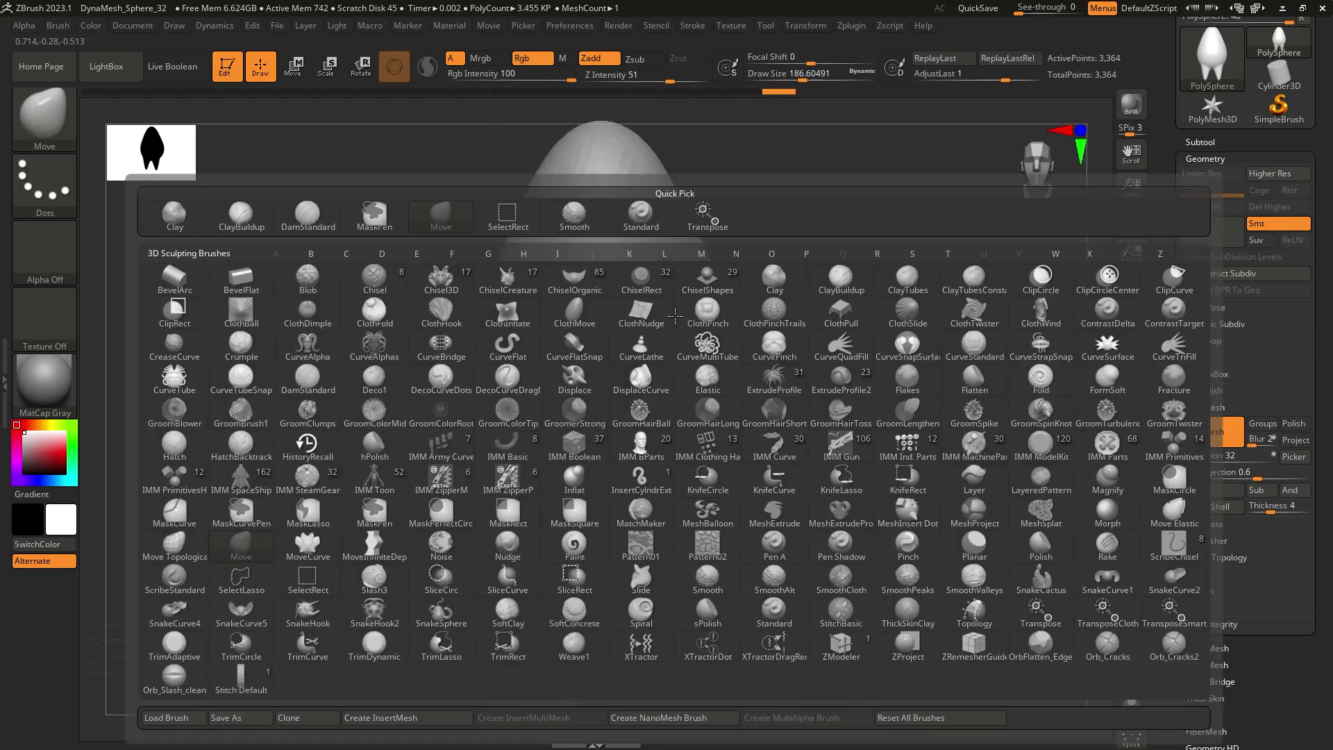
key("d")
key("s")
right_click_drag(660, 372, 561, 397)
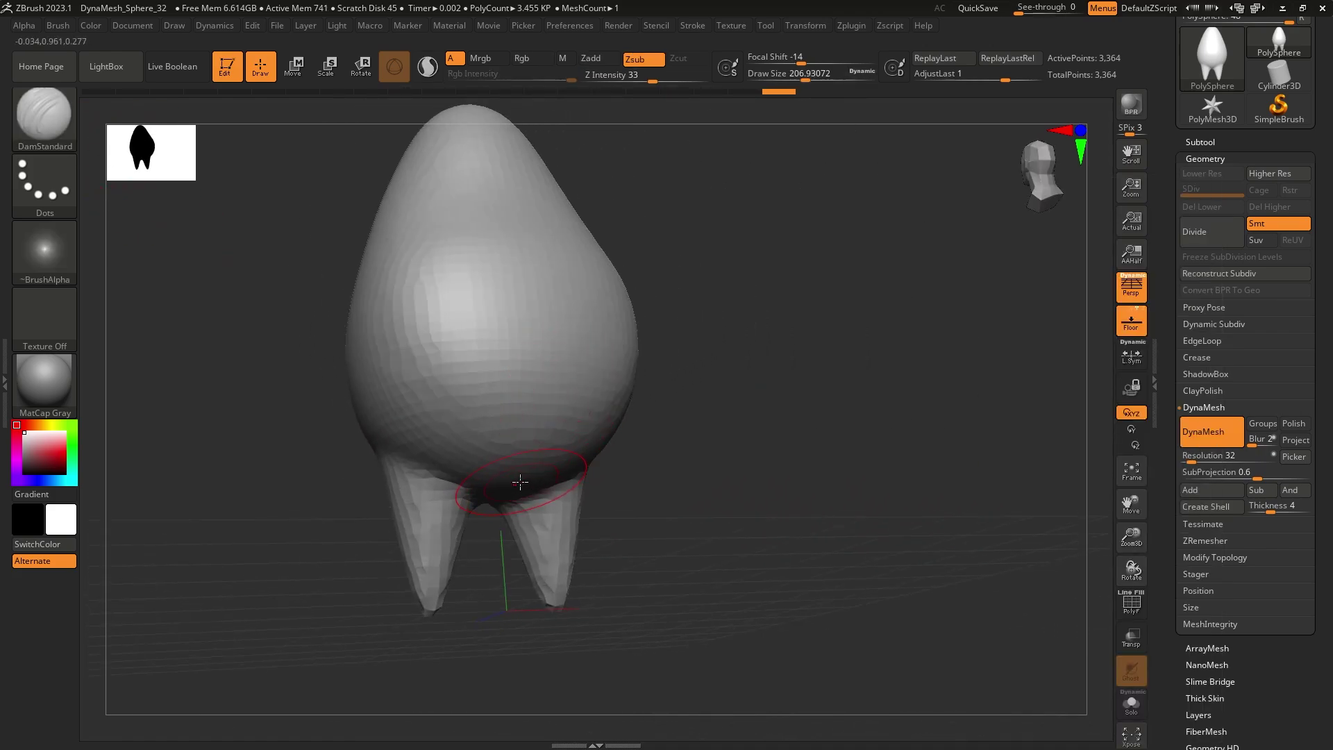
mouse_move(565, 315)
right_mouse_down()
mouse_move(507, 420)
mouse_move(550, 439)
mouse_move(541, 418)
mouse_move(565, 339)
right_mouse_up()
left_click_drag(563, 354, 559, 409, "shift")
mouse_move(561, 421)
right_mouse_down()
mouse_move(782, 470)
mouse_move(693, 467)
mouse_move(685, 452)
mouse_move(574, 423)
right_mouse_up()
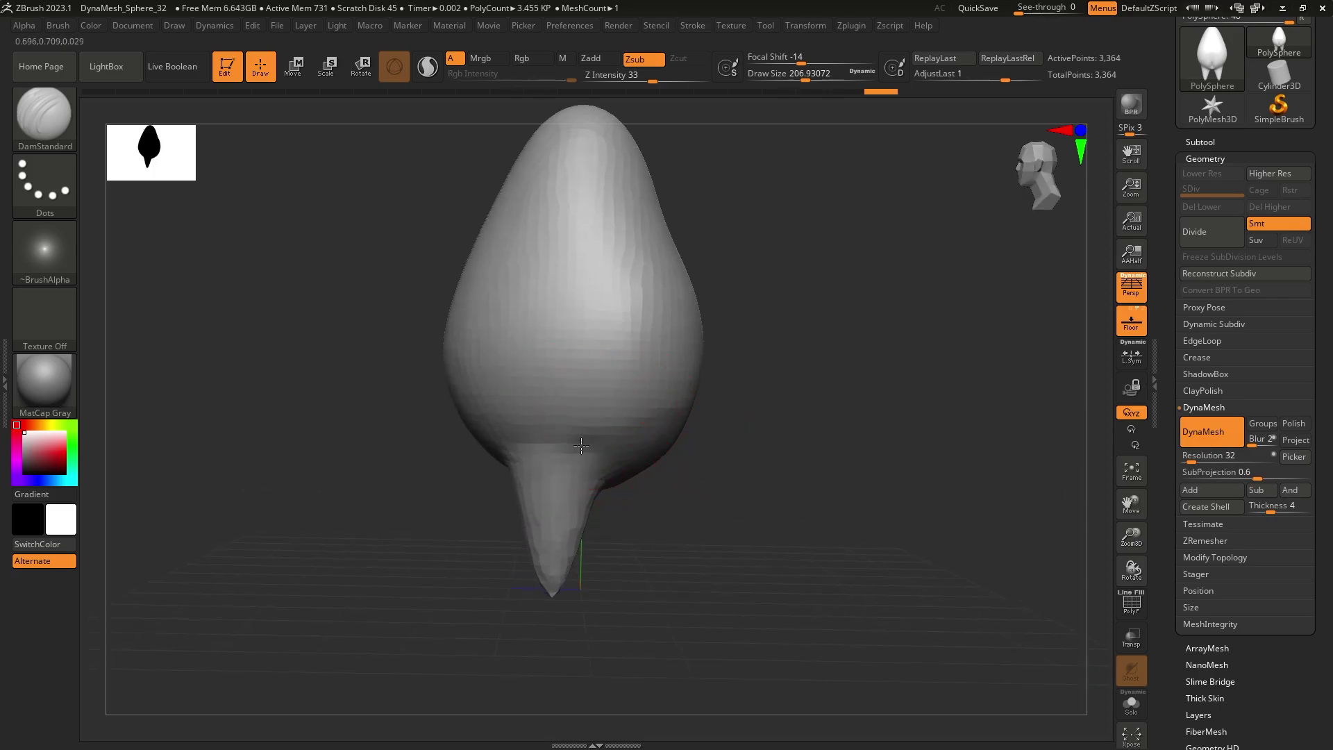
Step: Try crease strokes on the body, undo them, and set the DamStandard brush's Z Intensity to 19
left_click_drag(581, 445, 463, 413)
key("ctrl+z")
left_click_drag(640, 77, 636, 77)
left_click_drag(518, 175, 574, 342)
right_click_drag(486, 306, 549, 326)
key("ctrl+z")
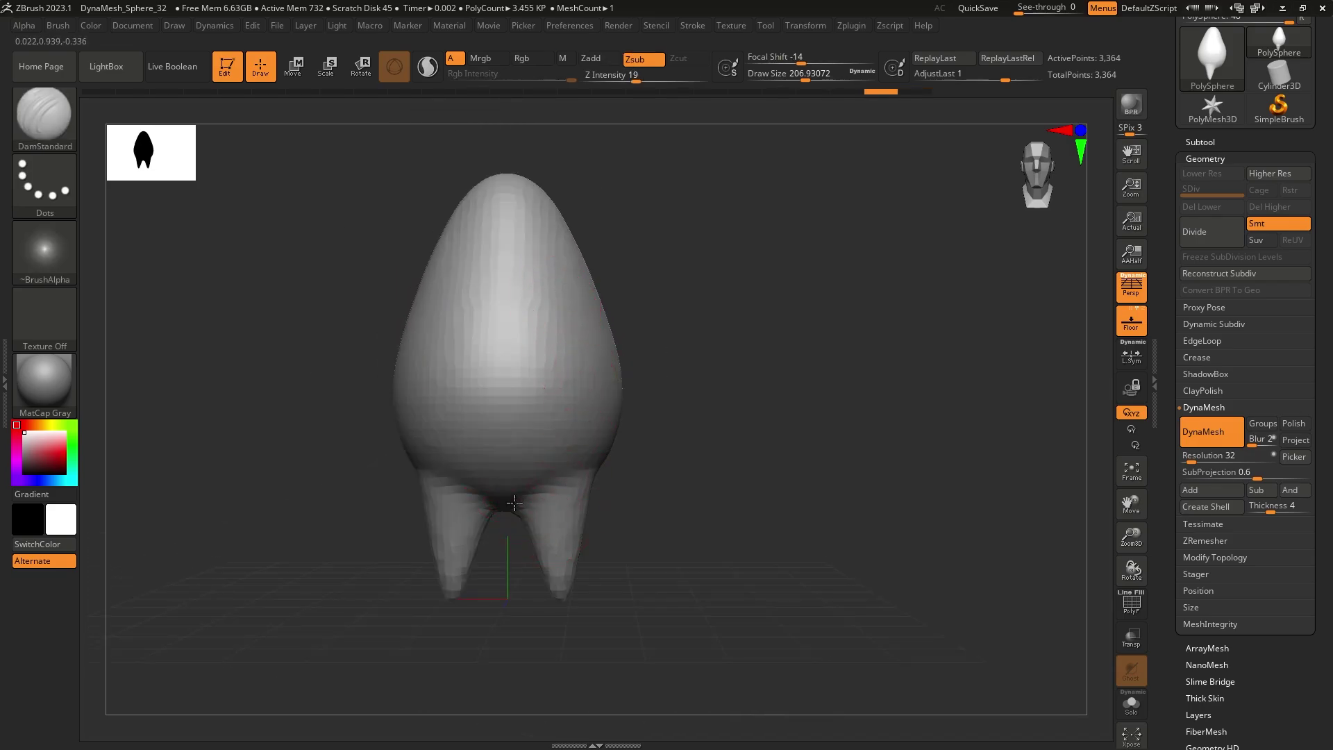
Step: Carve a crease with DamStandard where the legs meet the belly, continuing around the side of the body
right_click_drag(514, 504, 560, 351)
right_click_drag(647, 486, 573, 482)
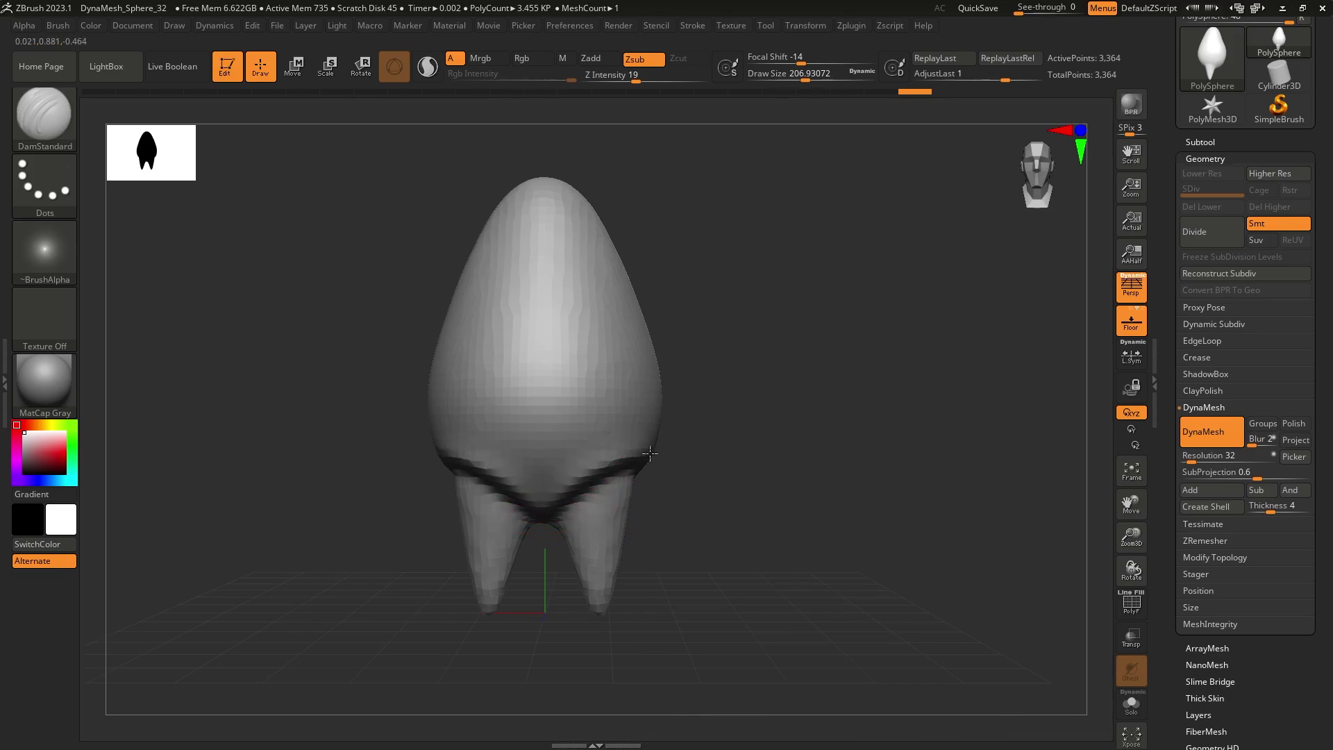
right_click_drag(662, 456, 583, 457)
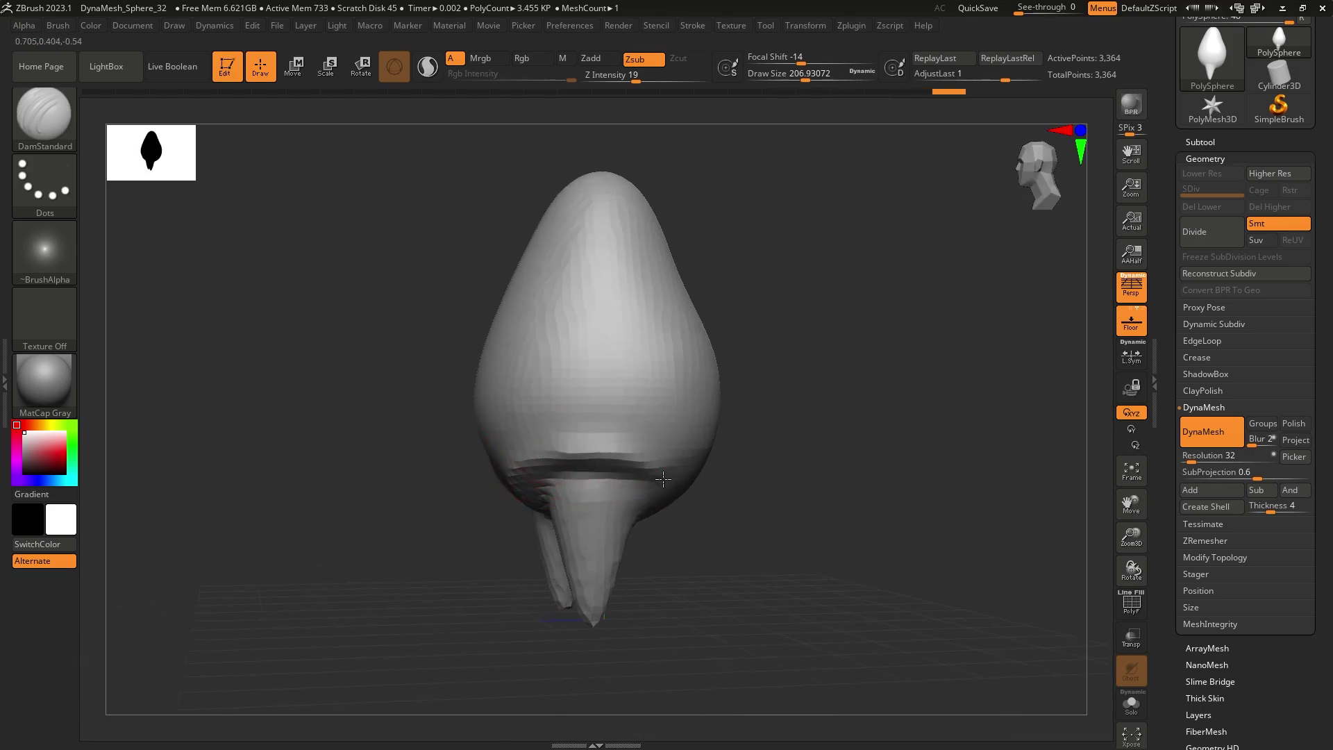
mouse_move(675, 493)
right_mouse_down()
mouse_move(530, 402)
mouse_move(553, 387)
mouse_move(584, 454)
mouse_move(680, 436)
right_mouse_up()
right_click_drag(549, 299, 684, 444, "ctrl")
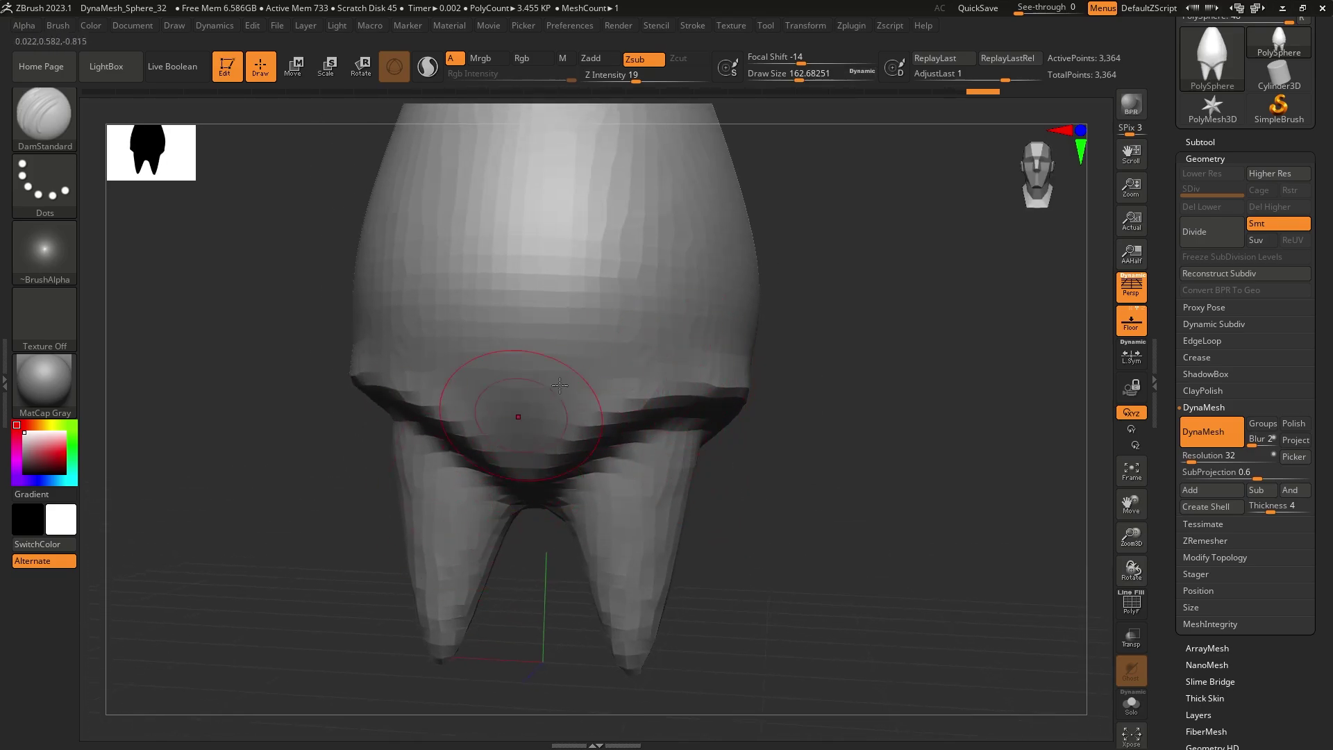
Step: Update the DynaMesh topology of the creased body by drawing an empty mask rectangle on the blank canvas
left_click_drag(849, 342, 973, 489, "ctrl")
right_click_drag(974, 490, 840, 325)
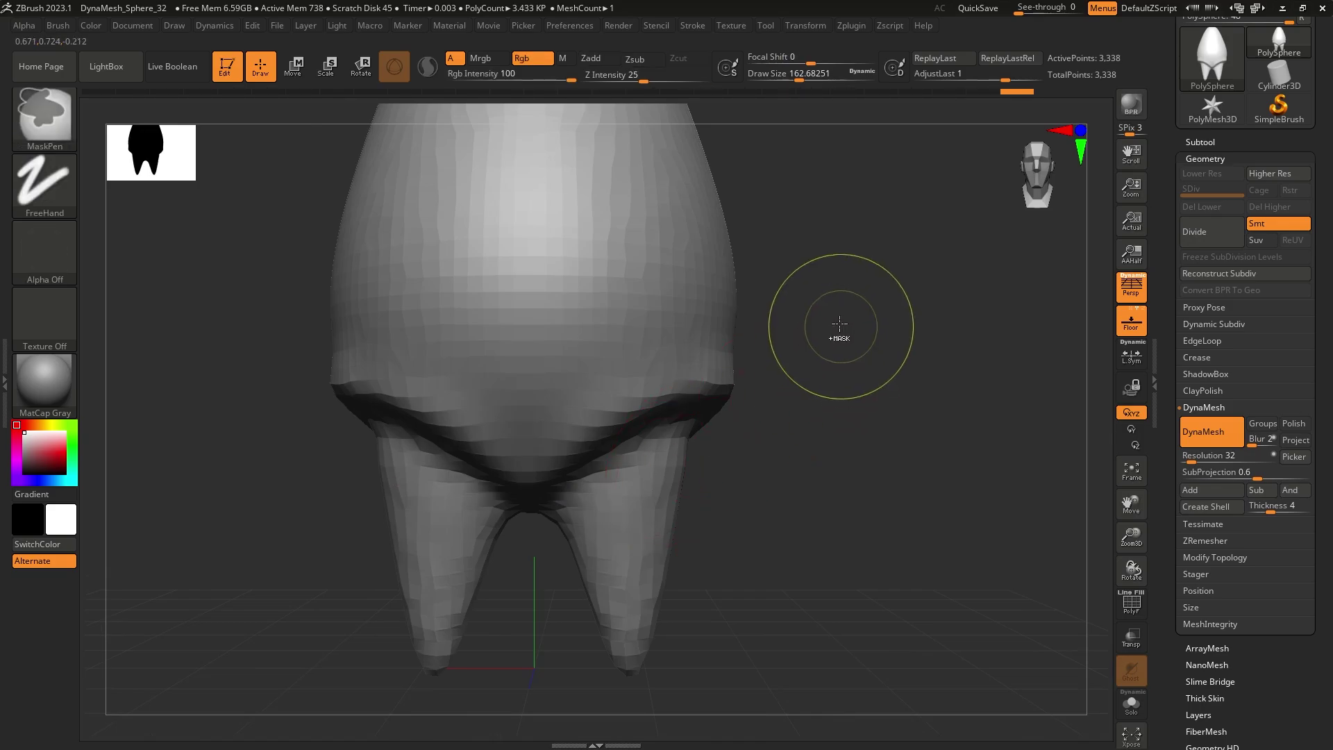
mouse_move(952, 440)
right_mouse_down()
mouse_move(684, 402)
mouse_move(574, 447)
mouse_move(636, 445)
right_mouse_up()
mouse_move(417, 541)
right_mouse_down()
mouse_move(248, 544)
mouse_move(489, 534)
right_mouse_up()
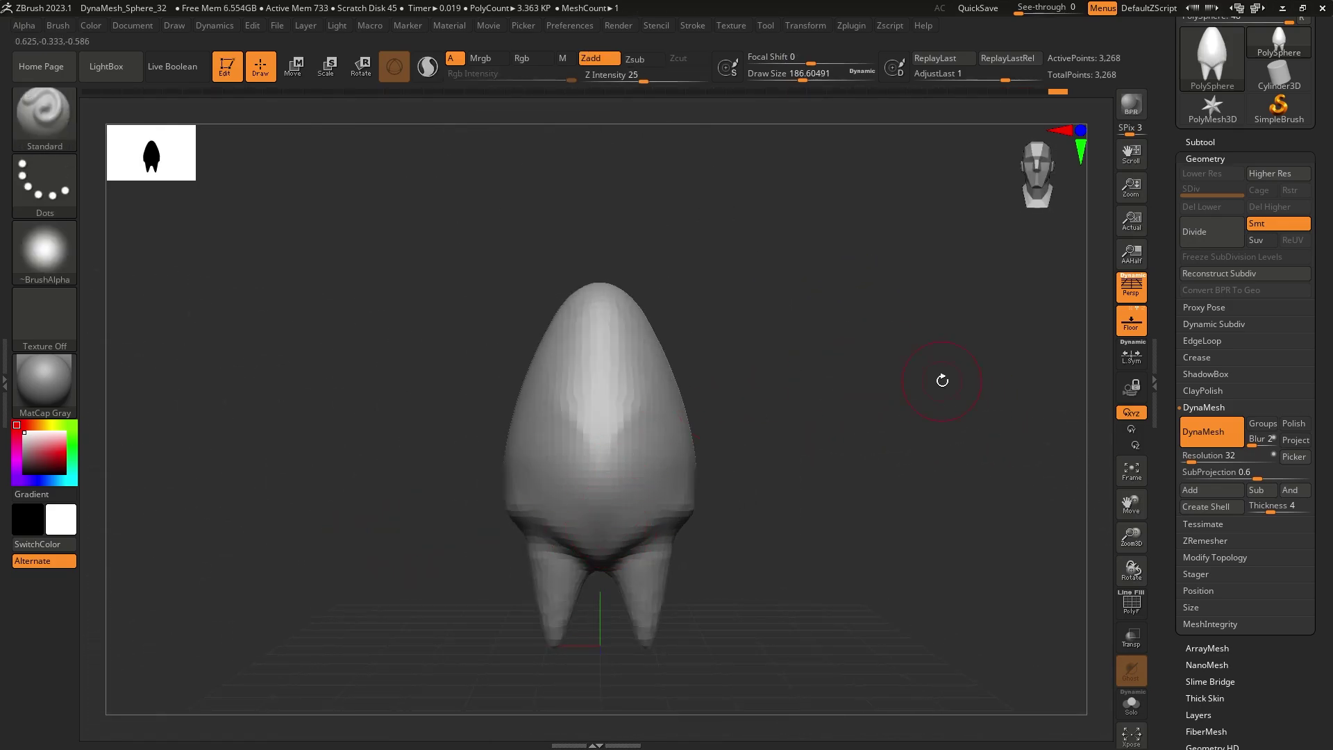
Step: Open the ZRemesher settings, show the model's wireframe, and reduce the Standard brush's draw size to about 94
right_click_drag(943, 381, 1054, 368)
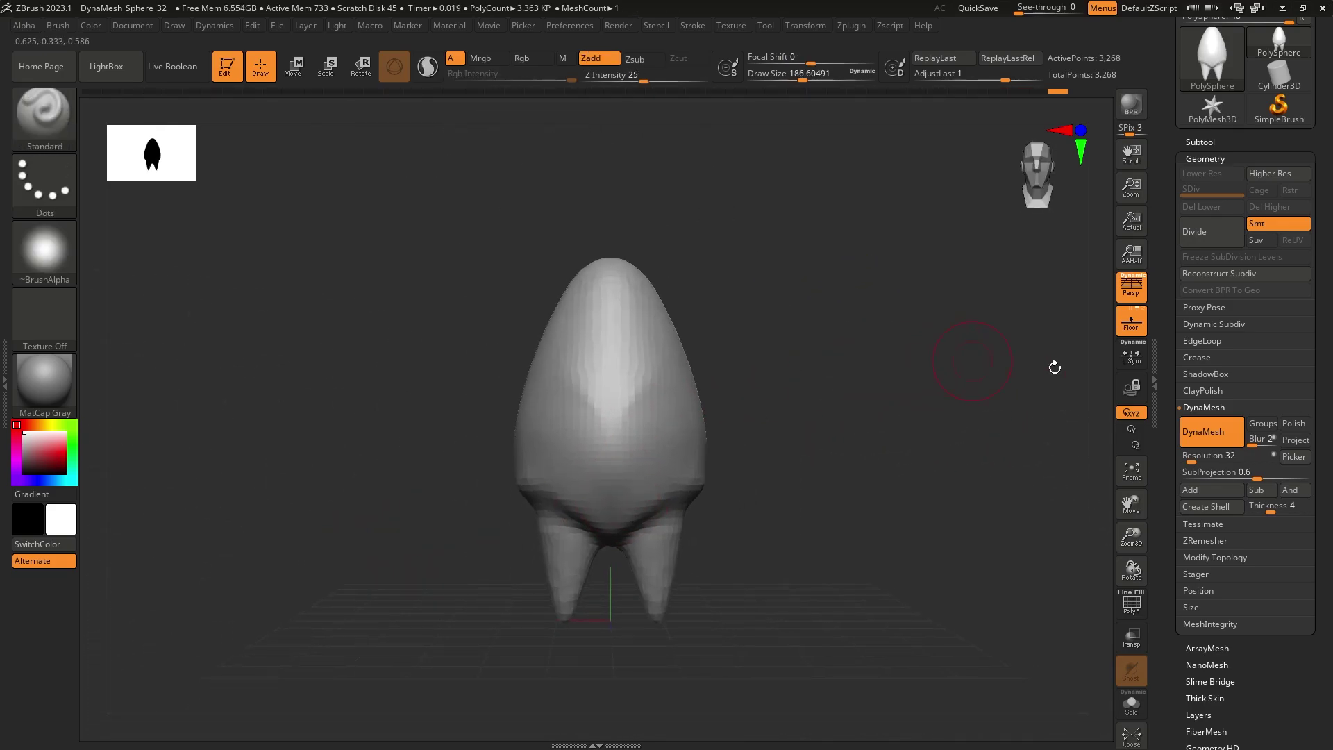
left_click(1212, 541)
mouse_move(652, 398)
right_mouse_down()
mouse_move(577, 409)
mouse_move(661, 393)
mouse_move(666, 410)
mouse_move(580, 408)
mouse_move(631, 407)
right_mouse_up()
right_click_drag(715, 320, 747, 289, "alt")
key("s")
left_click_drag(743, 357, 727, 358)
right_click_drag(714, 384, 697, 393, "alt")
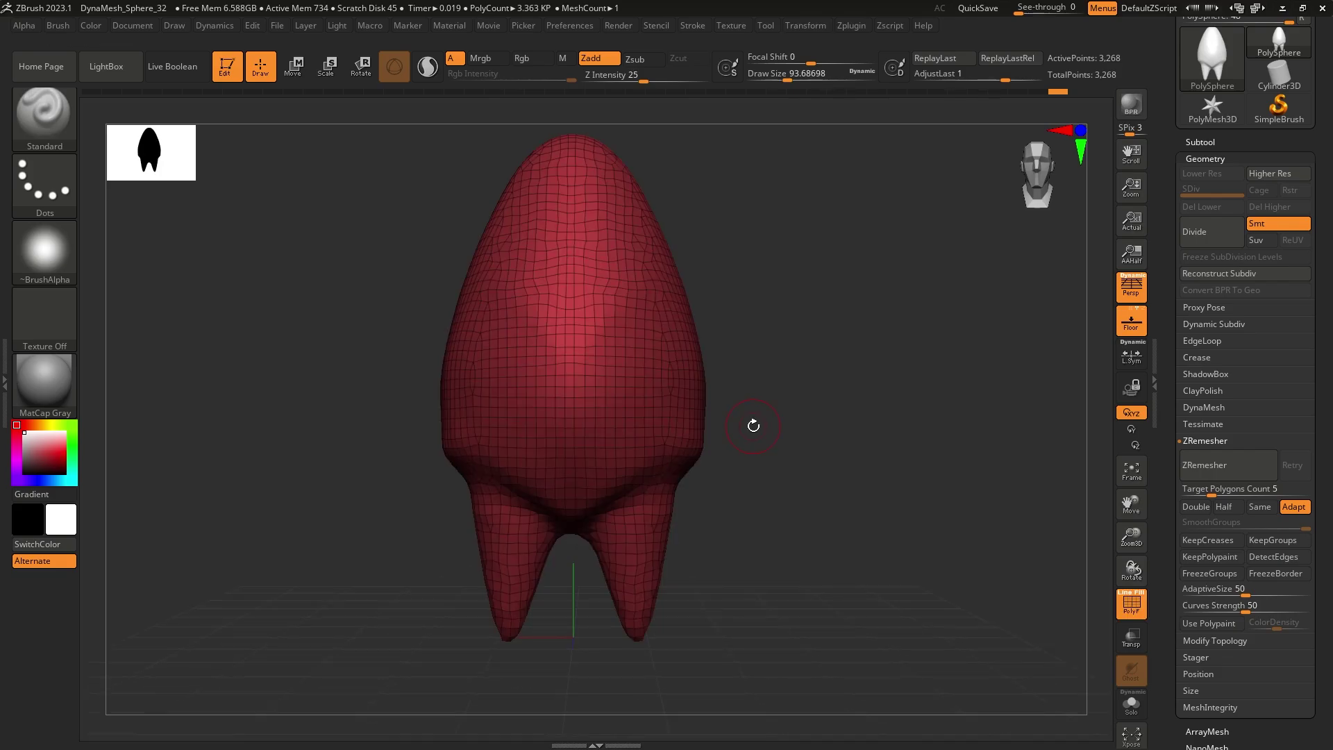
Step: Remesh the body with ZRemesher at a Target Polygons Count of about 3.48, and undo the remesh
left_click_drag(753, 426, 615, 478)
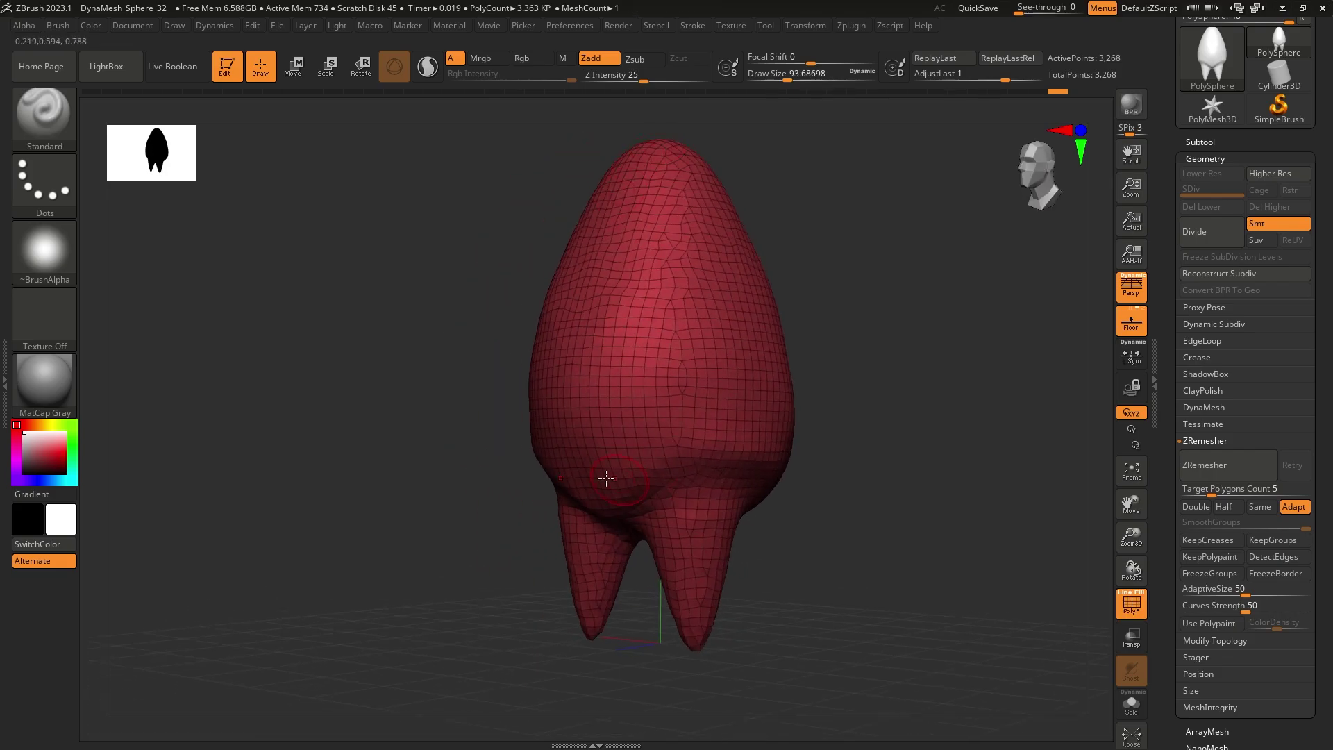
left_click_drag(693, 509, 690, 476)
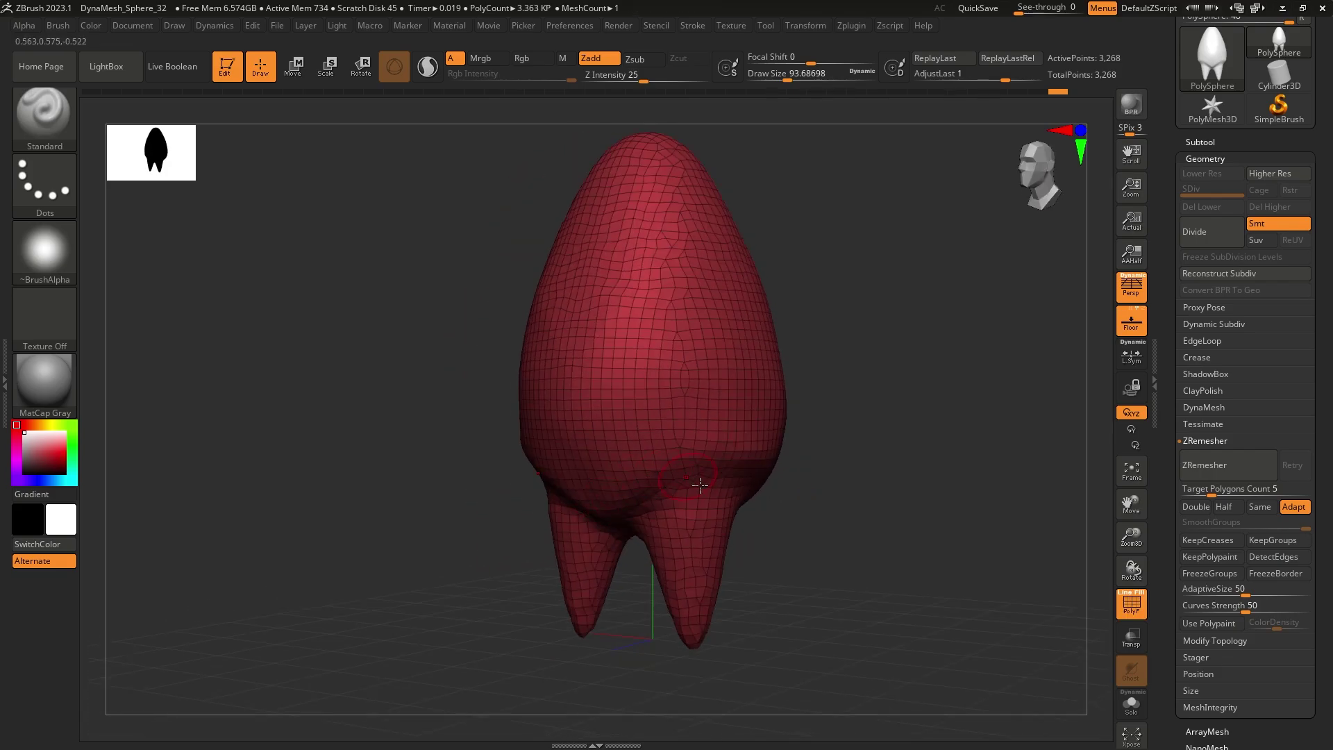
right_click_drag(717, 267, 727, 353, "ctrl")
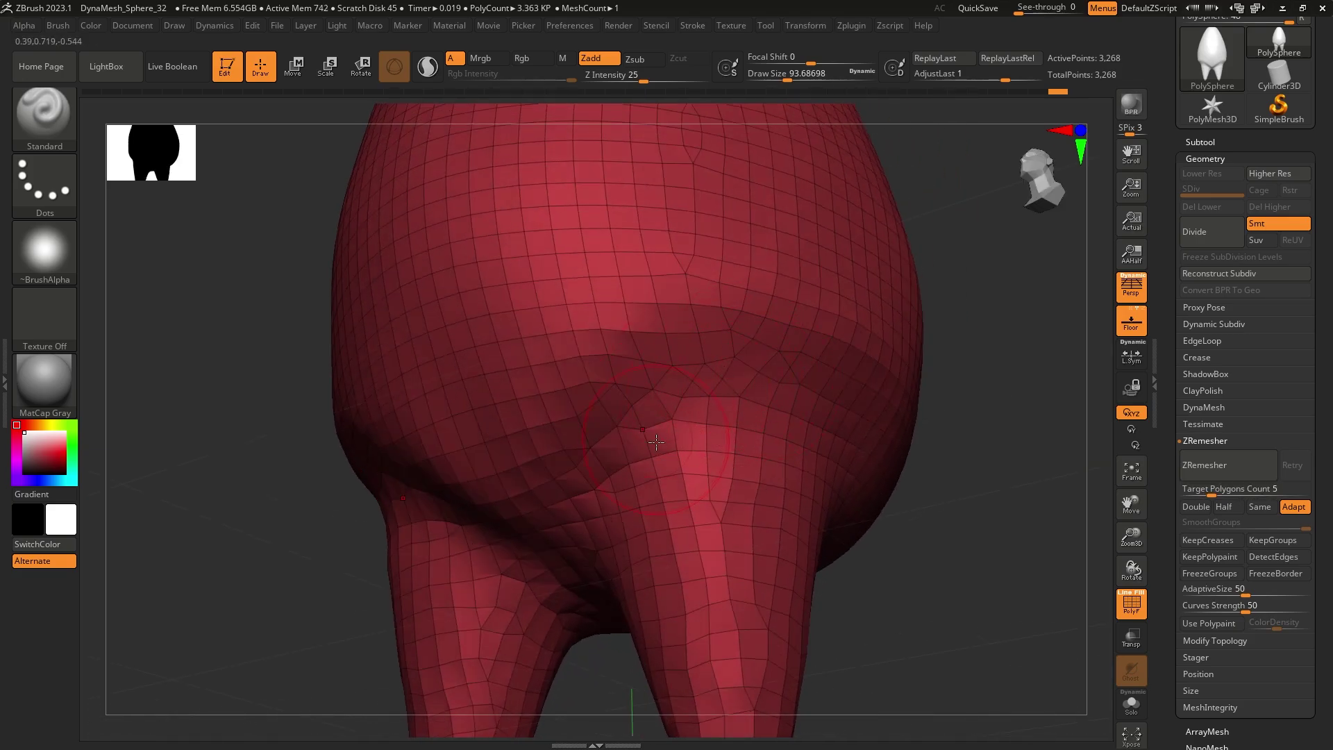
right_click_drag(820, 442, 650, 450)
right_click_drag(797, 557, 769, 479)
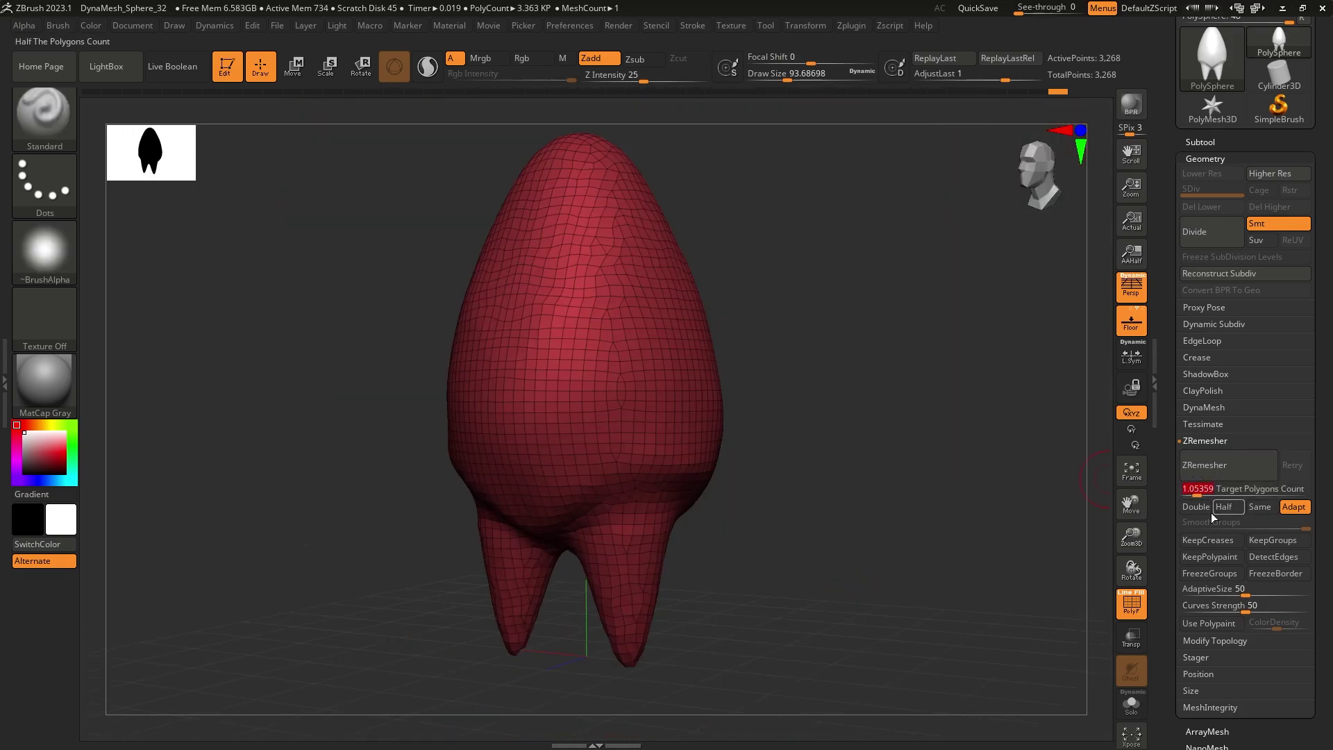
left_click(1227, 465)
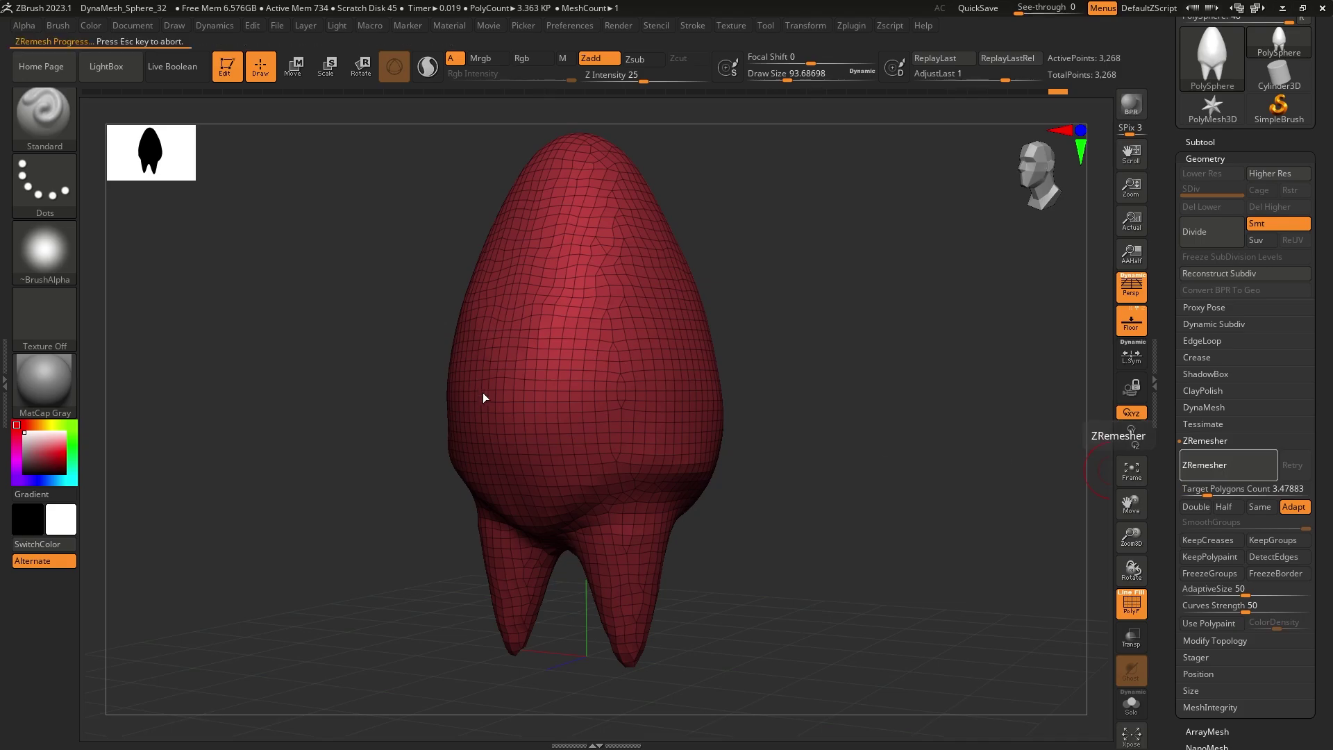
right_click_drag(552, 366, 723, 430)
right_click_drag(782, 555, 684, 669)
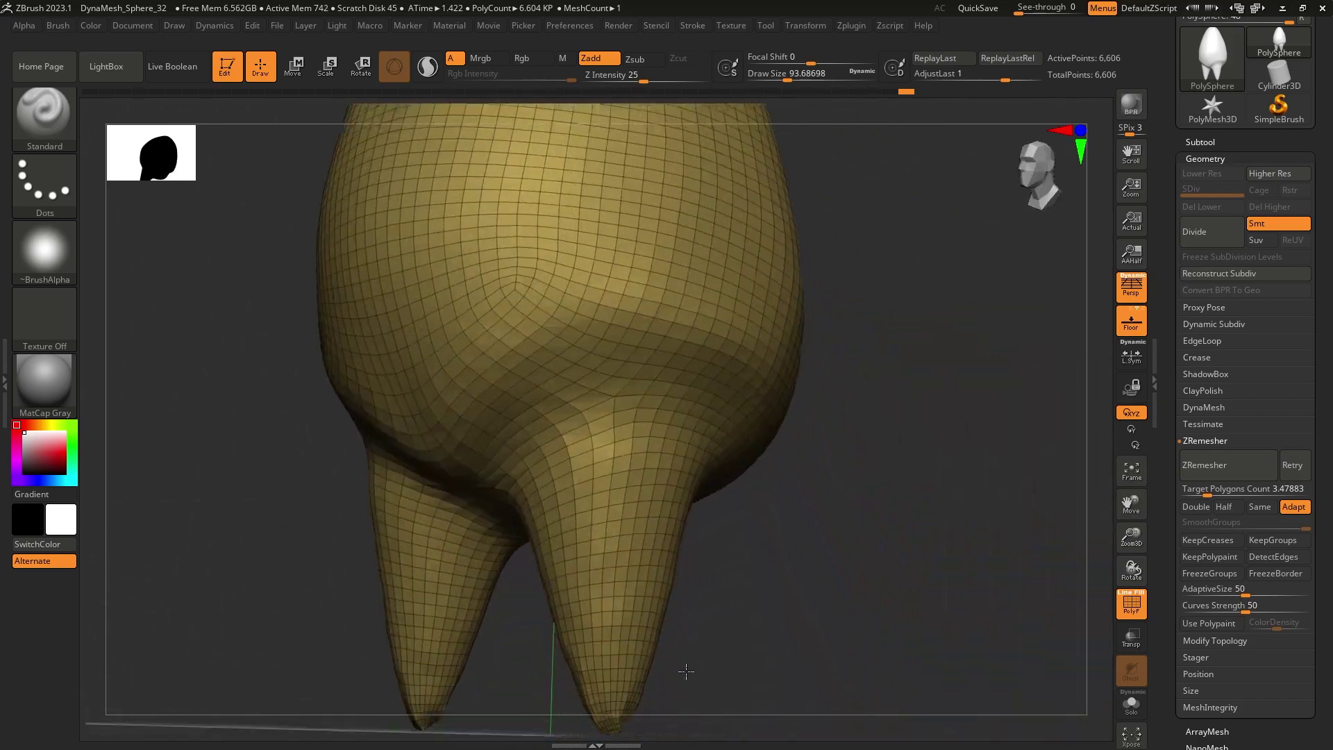
key("ctrl+z")
Step: Run ZRemesher again on the restored DynaMesh at a Target Polygons Count of about 3.48 and inspect the polygon flow
right_click_drag(676, 436, 778, 461)
mouse_move(654, 427)
right_mouse_down()
mouse_move(750, 446)
mouse_move(625, 486)
mouse_move(432, 610)
mouse_move(615, 471)
right_mouse_up()
key("f")
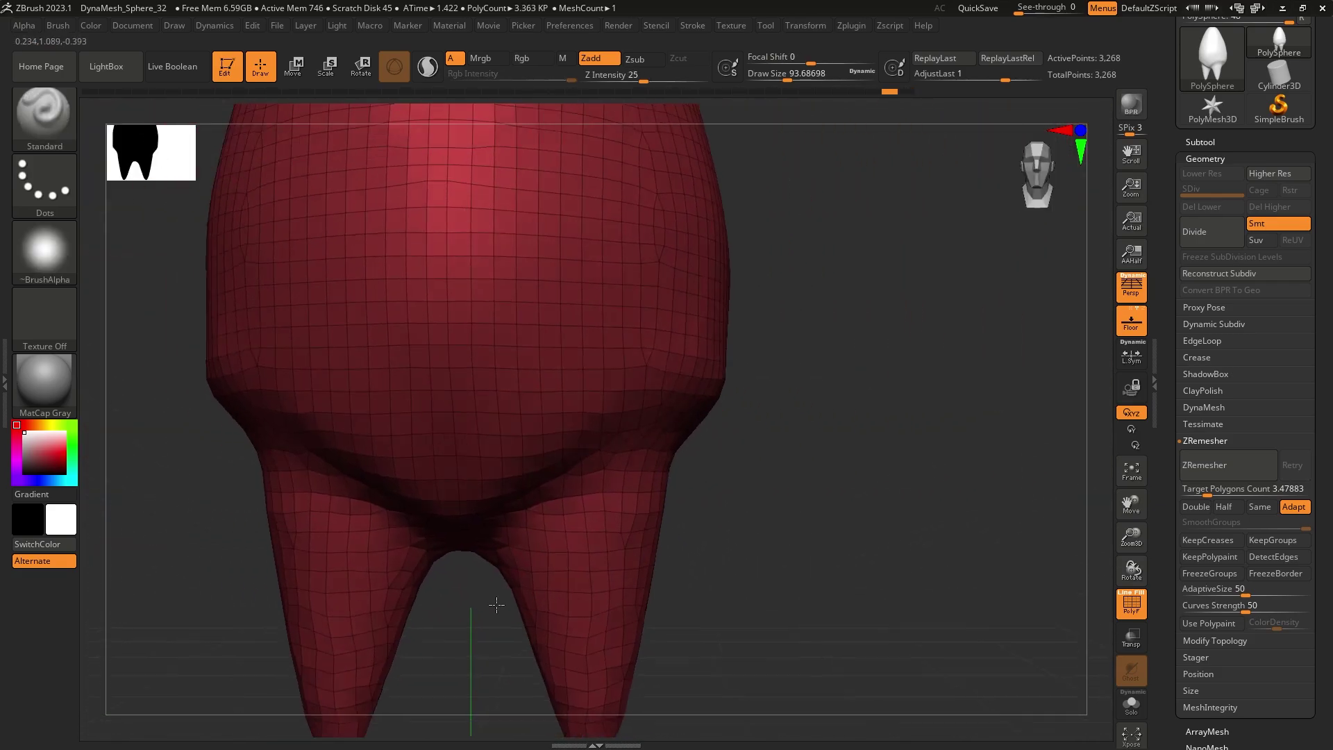
left_click(1220, 460)
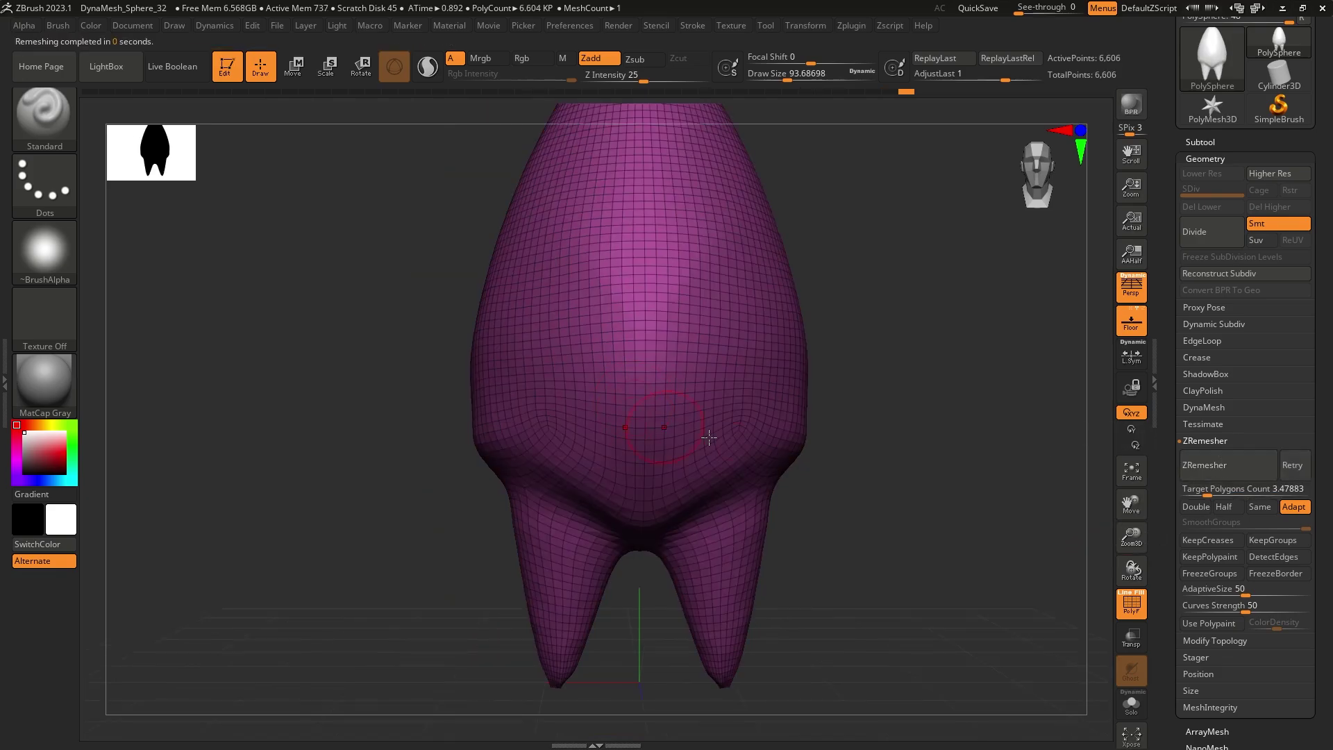
right_click_drag(676, 486, 807, 449)
key("f")
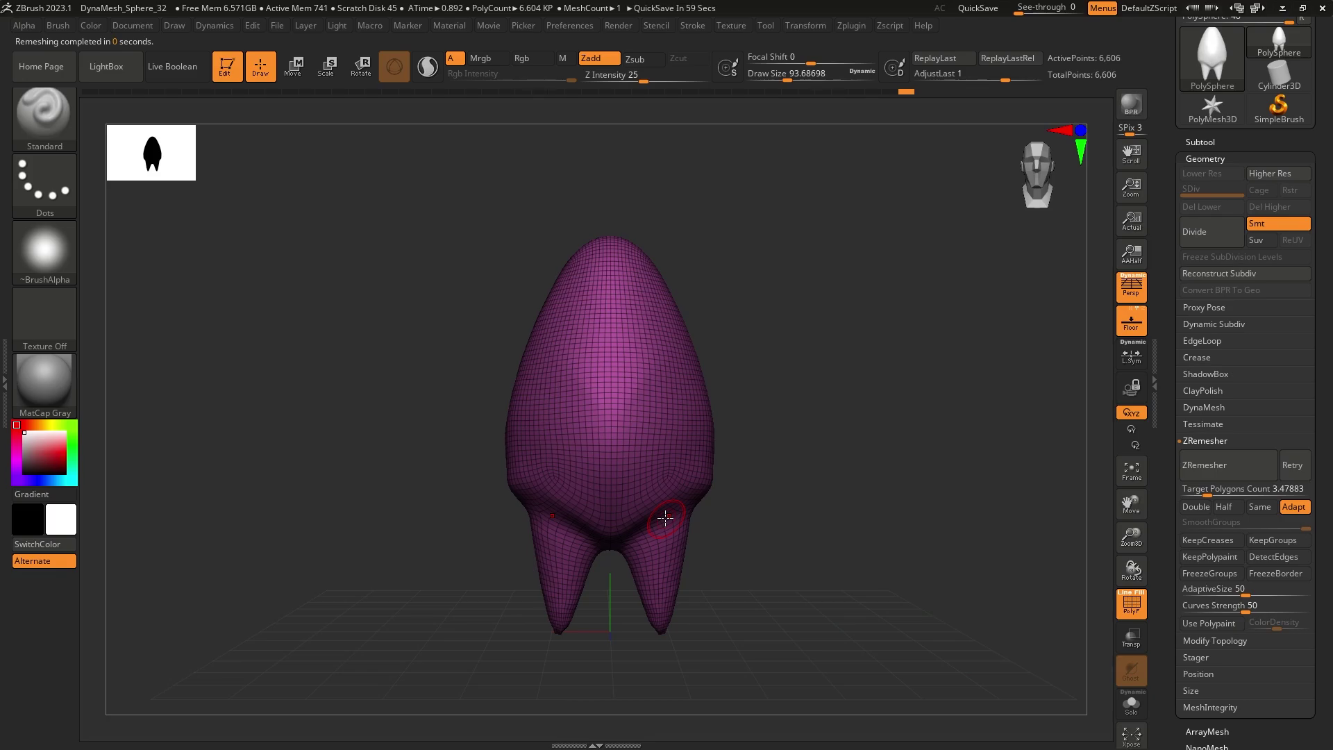
mouse_move(562, 485)
right_mouse_down("ctrl")
mouse_move(660, 579)
mouse_move(682, 625)
right_mouse_up("ctrl")
mouse_move(767, 634)
right_mouse_down()
mouse_move(687, 678)
mouse_move(680, 597)
right_mouse_up()
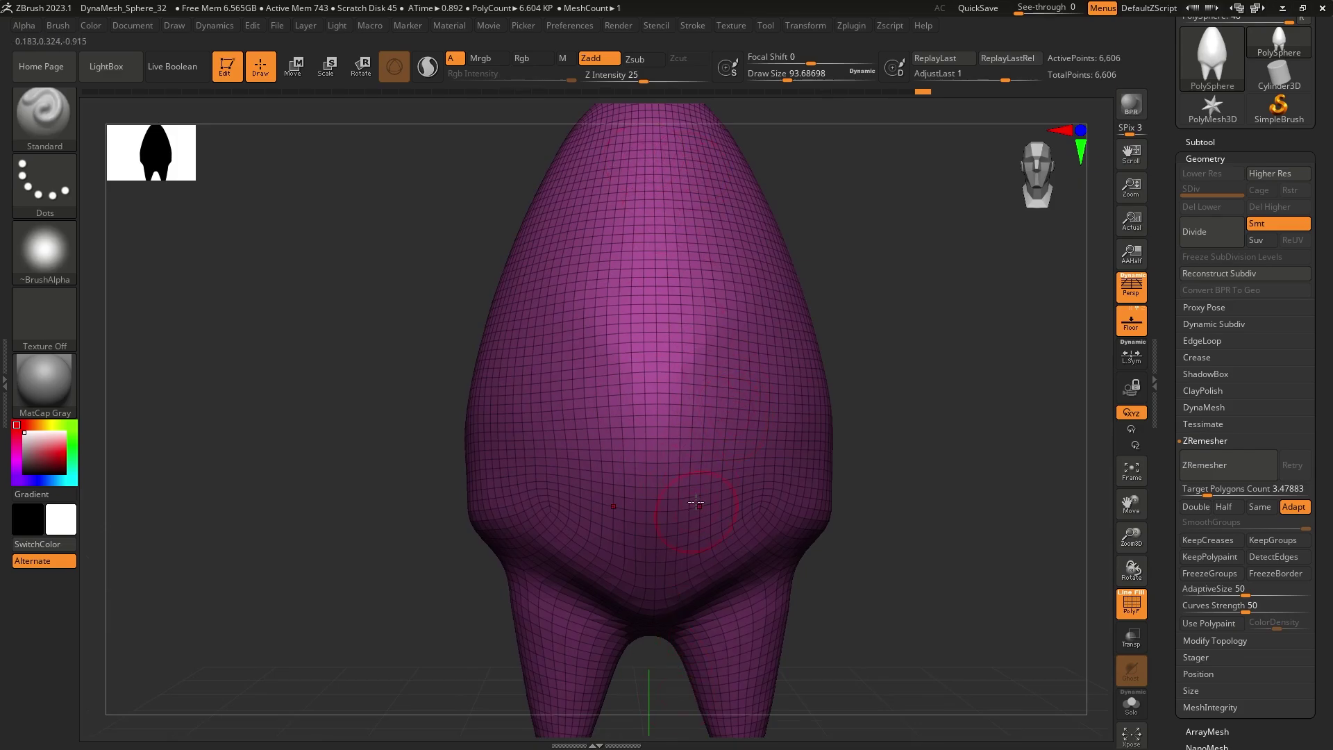
Step: Remesh the body with ZRemesher at a Target Polygons Count of about 1.70
mouse_move(695, 502)
right_mouse_down()
mouse_move(639, 557)
mouse_move(867, 507)
mouse_move(1076, 538)
right_mouse_up()
left_click_drag(1207, 490, 1198, 488)
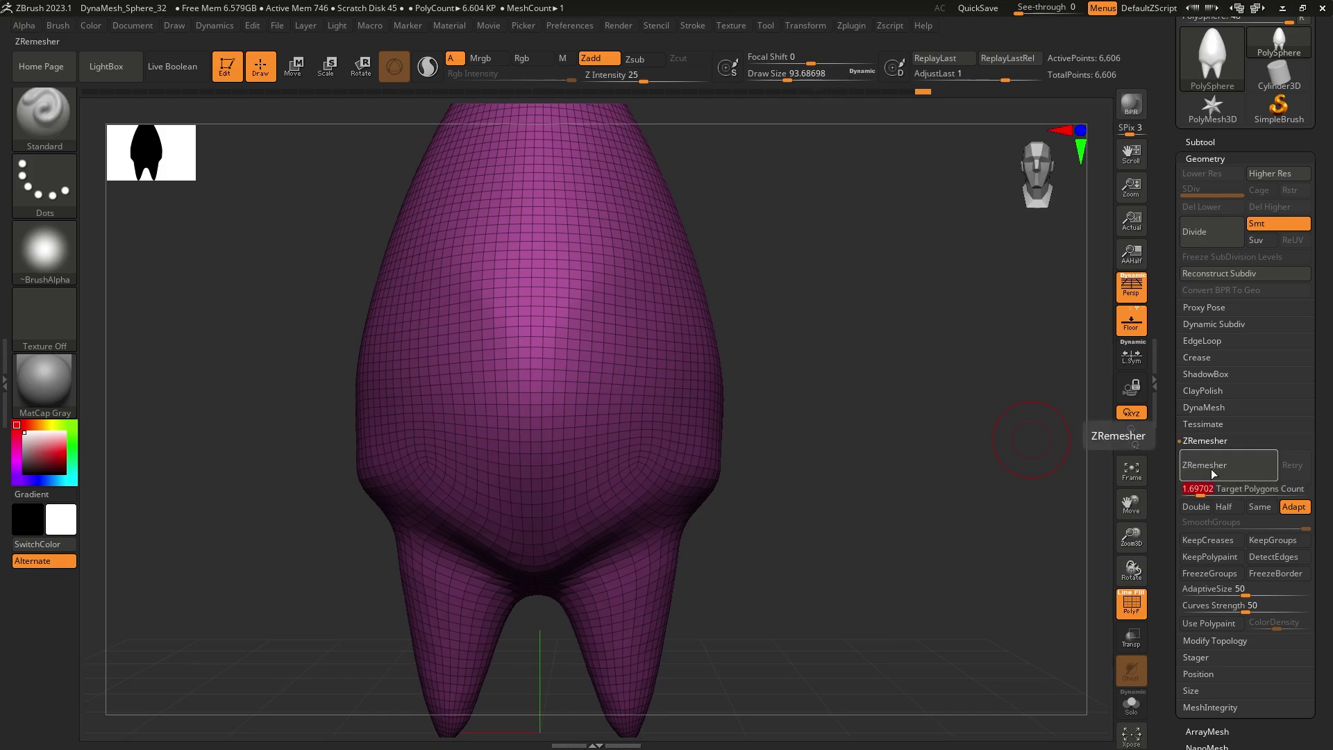
left_click(1213, 474)
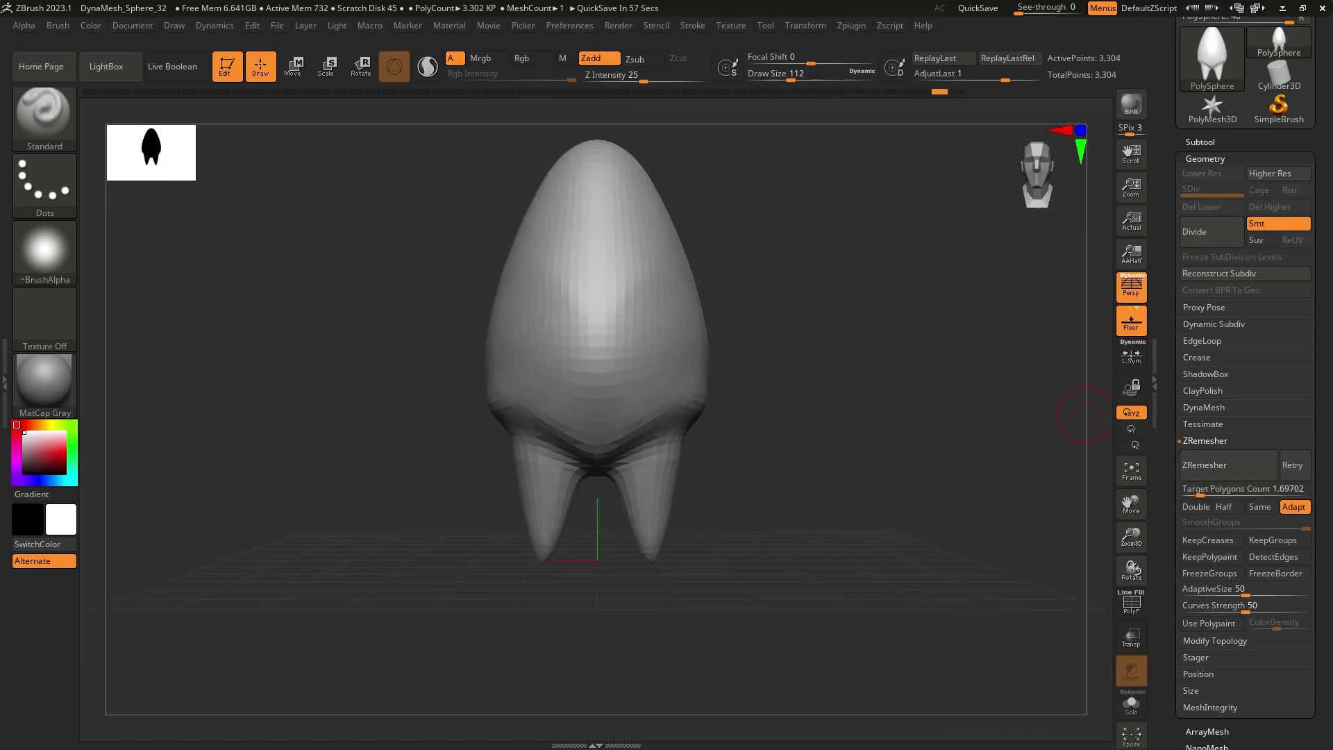
Step: Mask the lower half of the body with a rectangle and undo the mask
mouse_move(736, 380)
right_mouse_down()
mouse_move(451, 377)
mouse_move(652, 372)
right_mouse_up()
key("s")
left_click_drag(651, 372, 662, 373)
right_click_drag(688, 381, 698, 406, "alt")
mouse_move(872, 687)
left_mouse_down("ctrl")
mouse_move(642, 495)
mouse_move(586, 359)
left_mouse_up("ctrl")
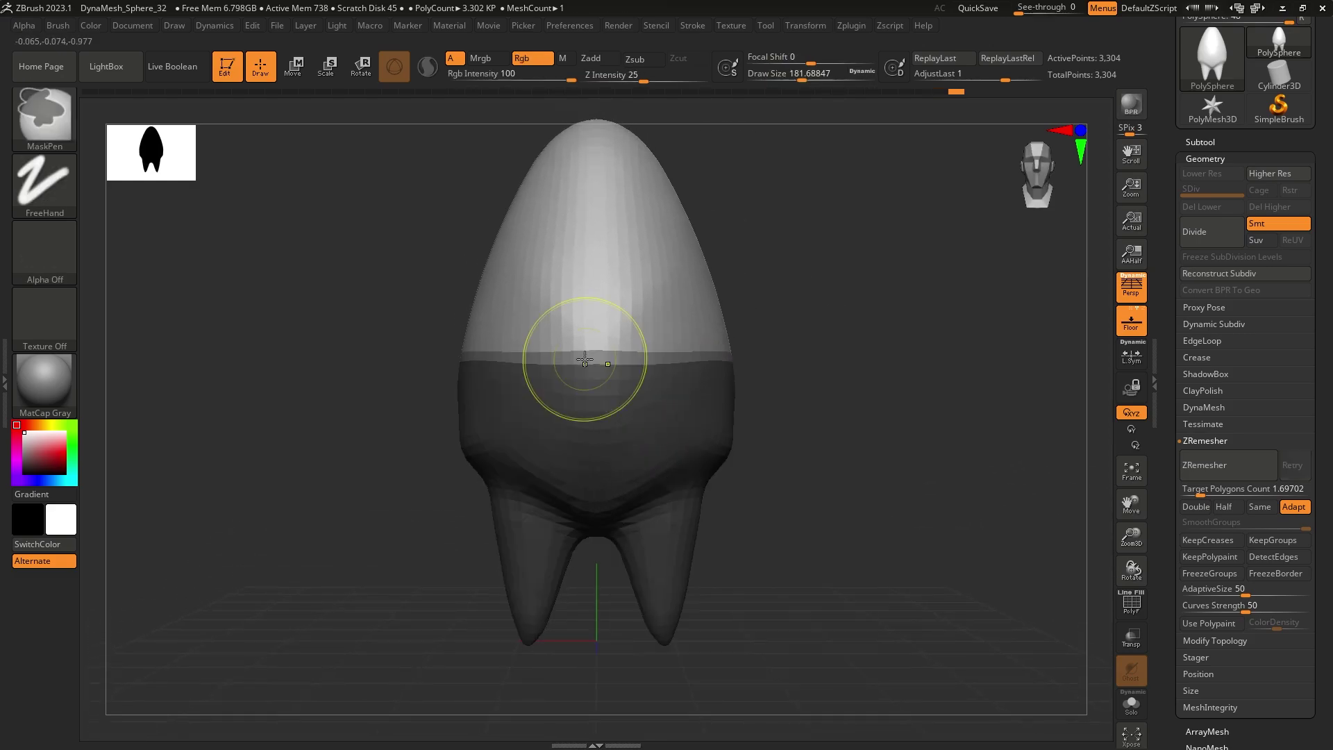
key("ctrl+z")
left_click_drag(885, 663, 839, 629, "ctrl")
left_click_drag(839, 629, 593, 410, "ctrl")
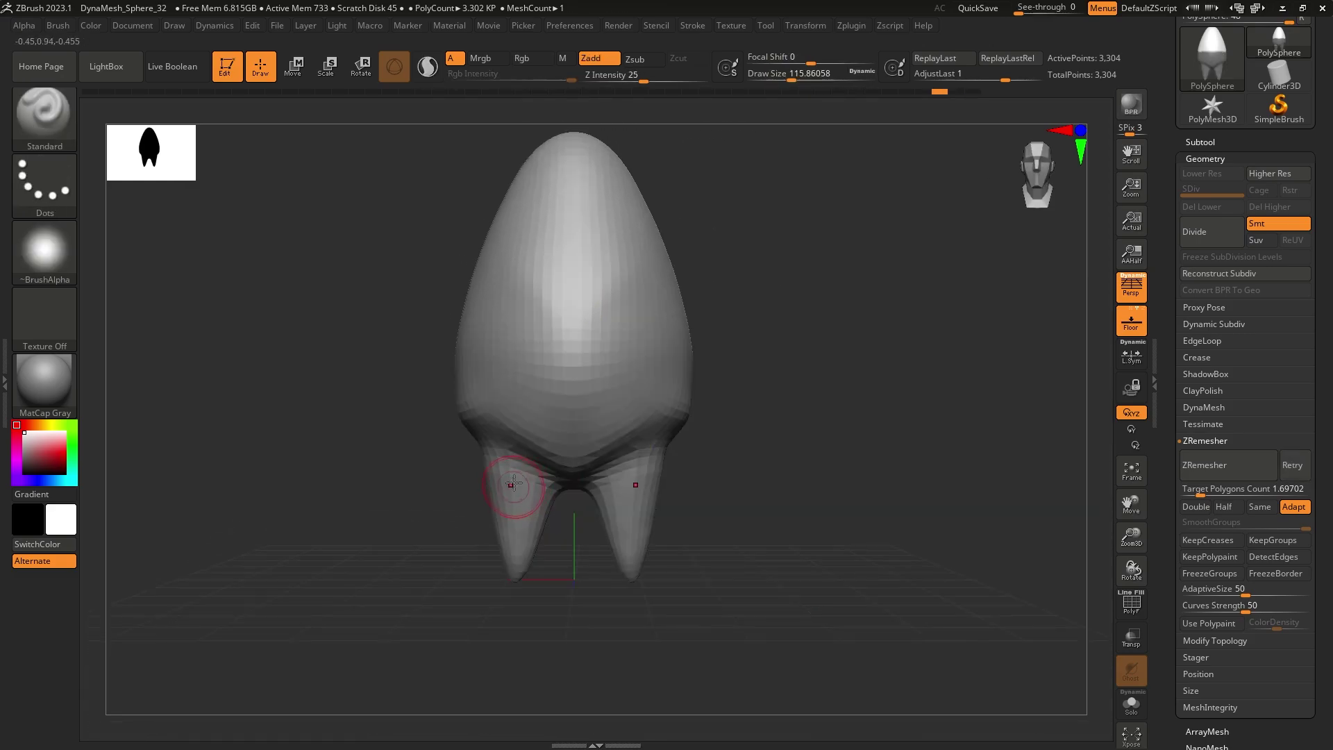
Step: Mask both legs with a rectangle and invert the mask so only the legs stay editable
left_click_drag(754, 643, 587, 487, "ctrl")
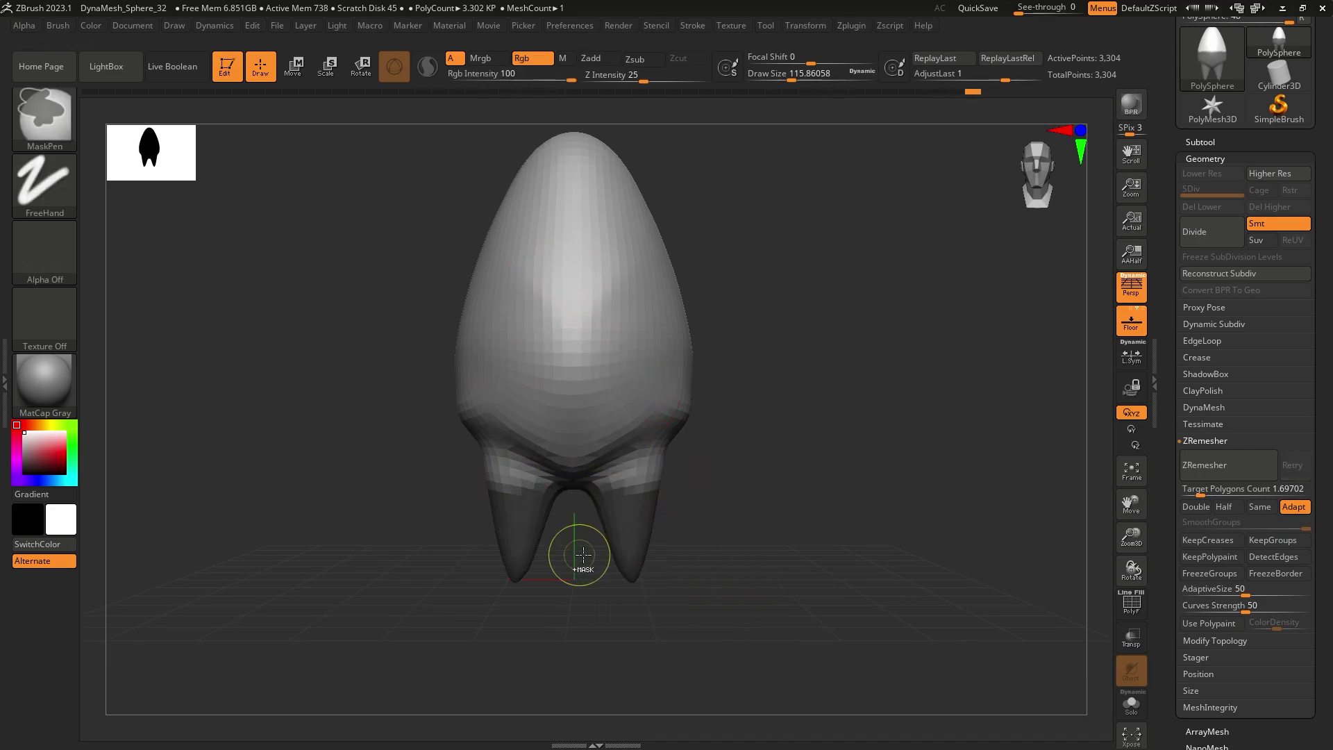
left_click_drag(597, 470, 592, 468, "ctrl")
mouse_move(699, 476)
left_mouse_down()
mouse_move(638, 480)
mouse_move(724, 471)
mouse_move(741, 438)
left_mouse_up()
left_click(760, 488, "ctrl")
Step: Move the unmasked legs with the gizmo to stretch them downward, and undo the stretch
key("w")
left_click_drag(623, 304, 622, 276)
left_click_drag(775, 431, 746, 352, "alt")
key("q")
mouse_move(691, 425)
right_mouse_down()
mouse_move(482, 438)
mouse_move(673, 455)
mouse_move(736, 432)
right_mouse_up()
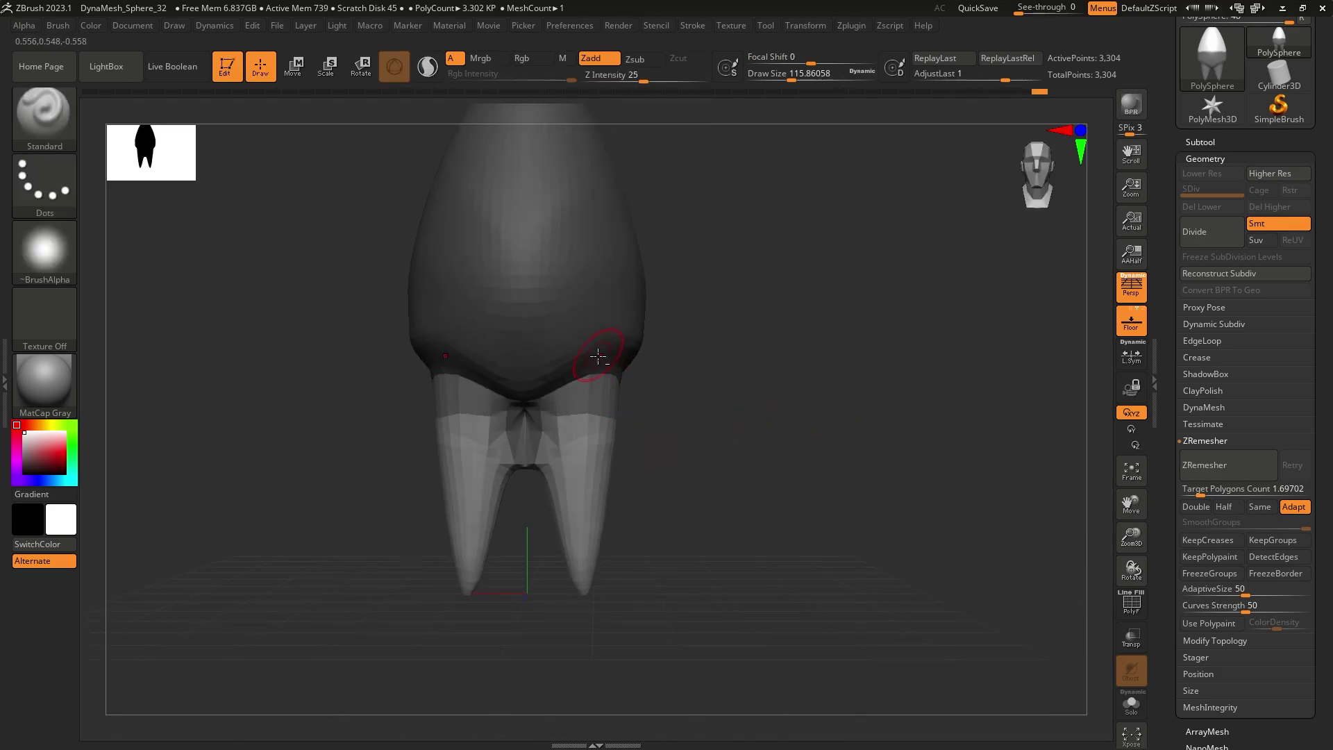
key("ctrl+z")
Step: Scale the unmasked legs vertically with the gizmo, undo the scaling, and return to Draw mode
key("w")
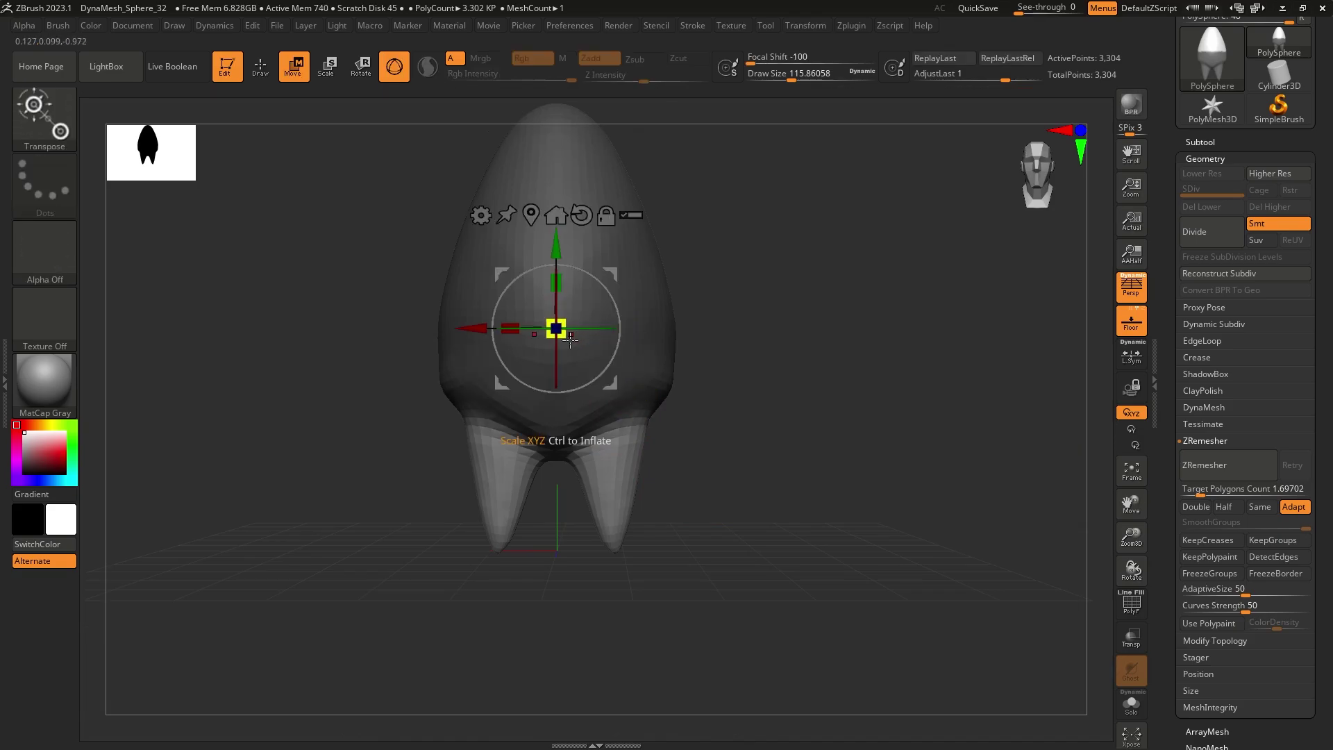
left_click_drag(561, 288, 558, 323)
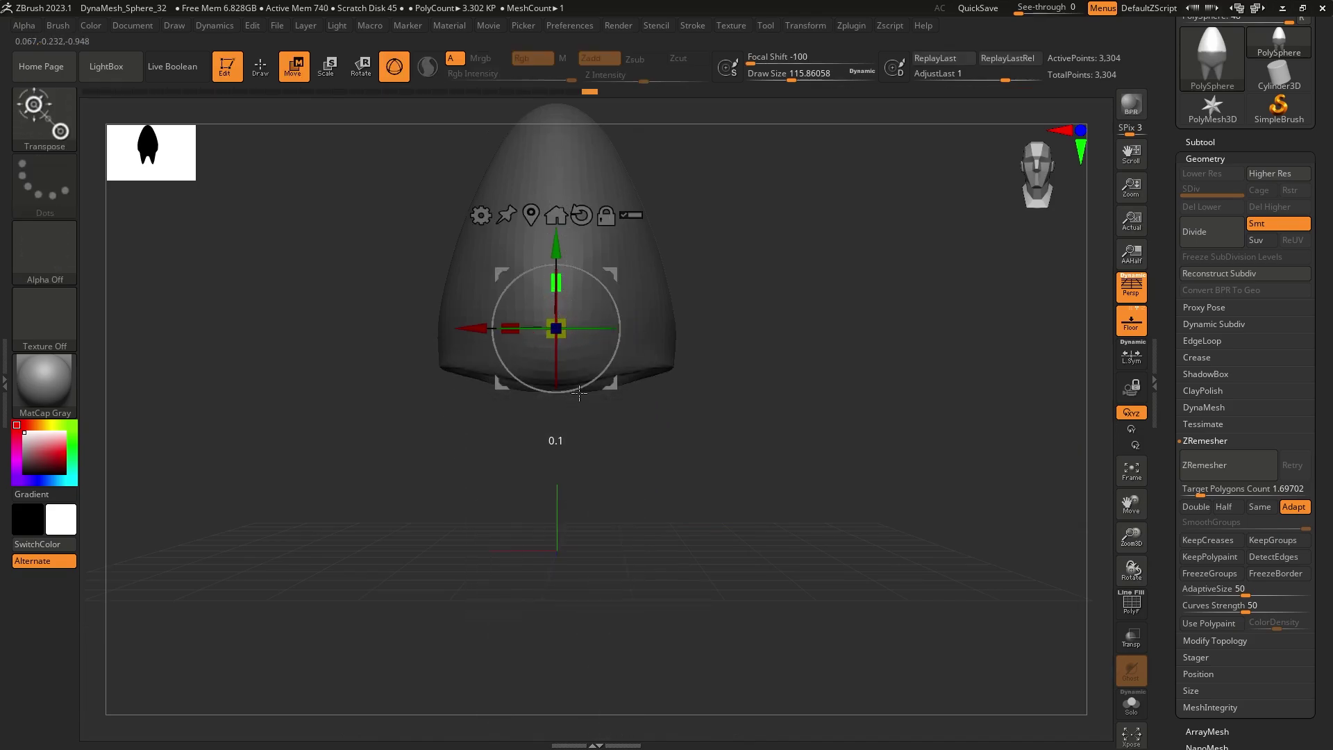
key("ctrl+z")
key("q")
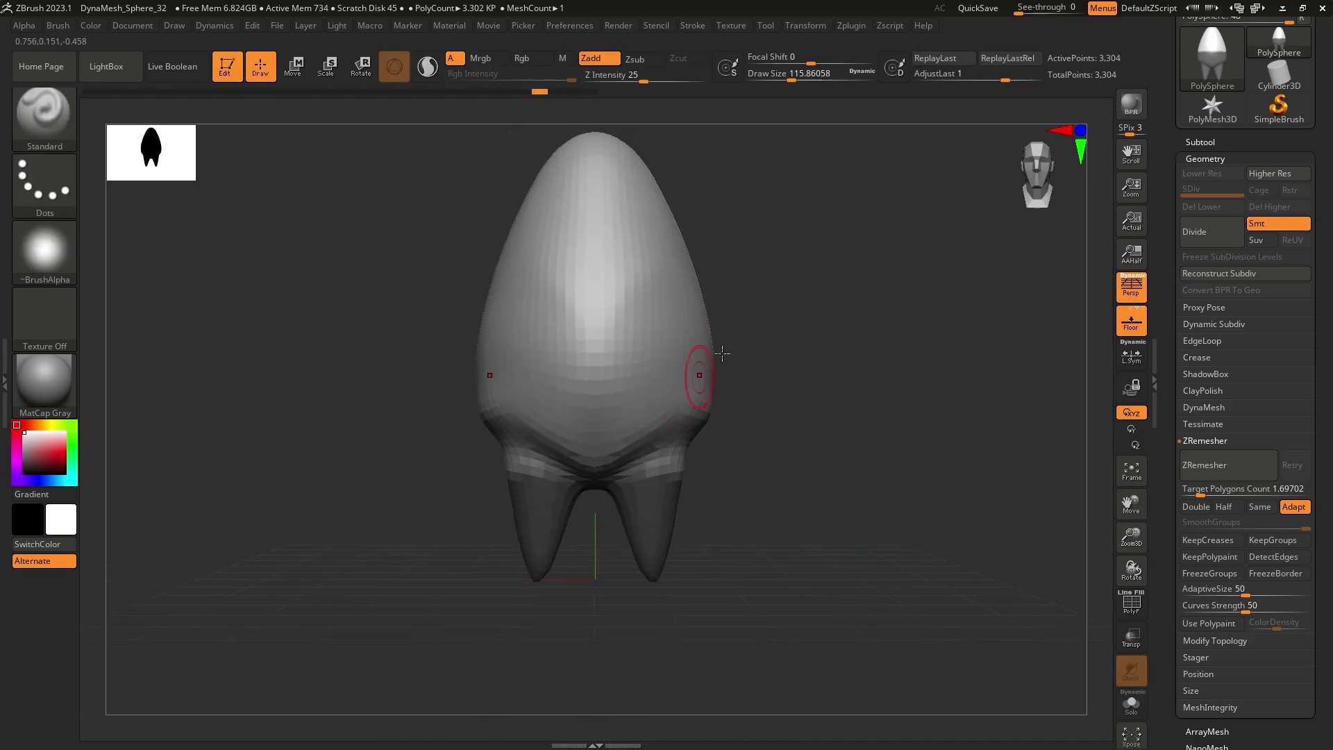
Step: Paint a large freehand mask on the front of the body with MaskPen and undo it
key("ctrl")
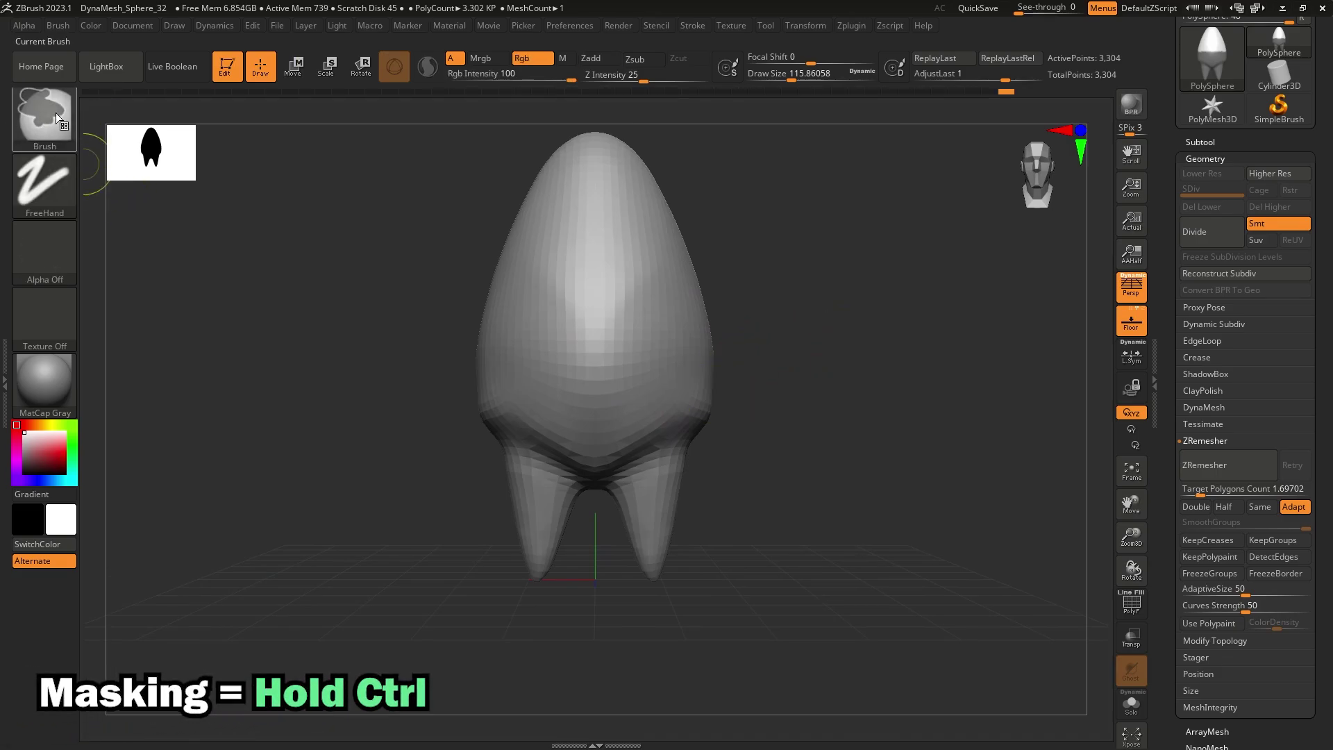
key("ctrl")
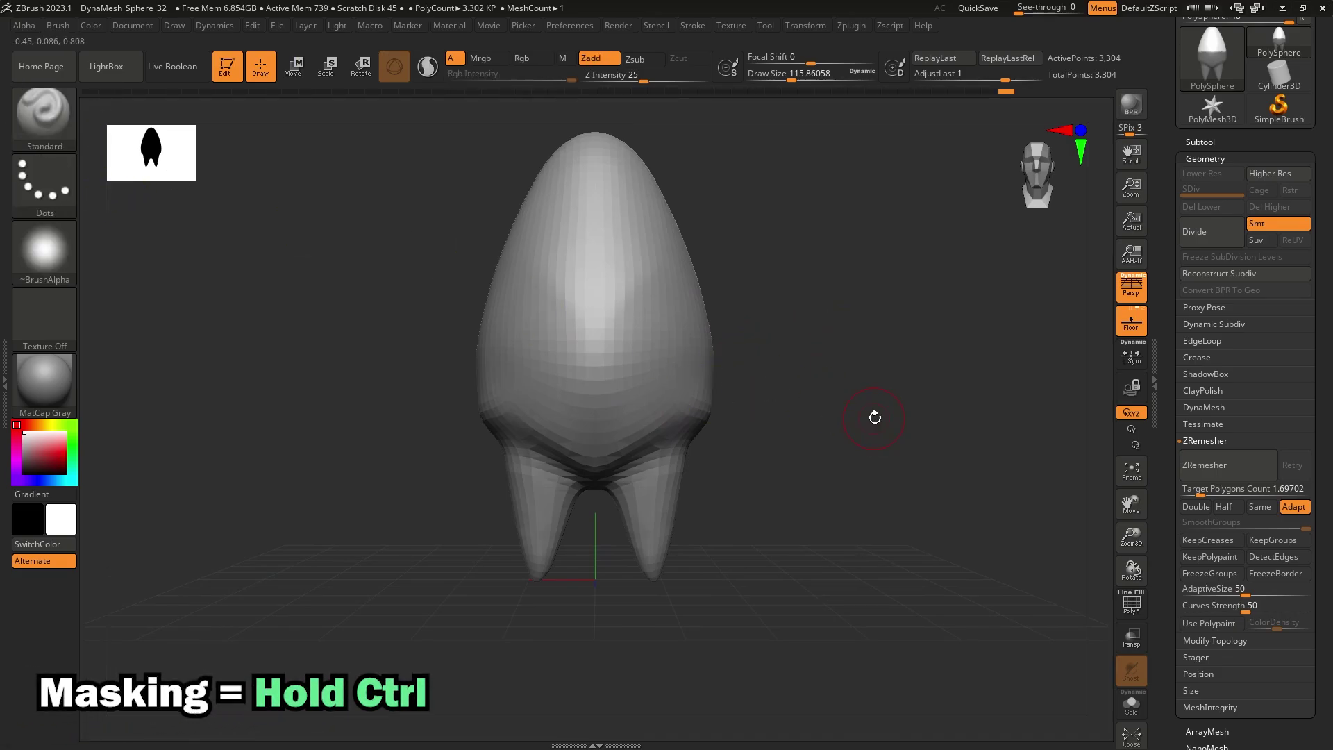
left_click_drag(595, 375, 637, 267, "ctrl")
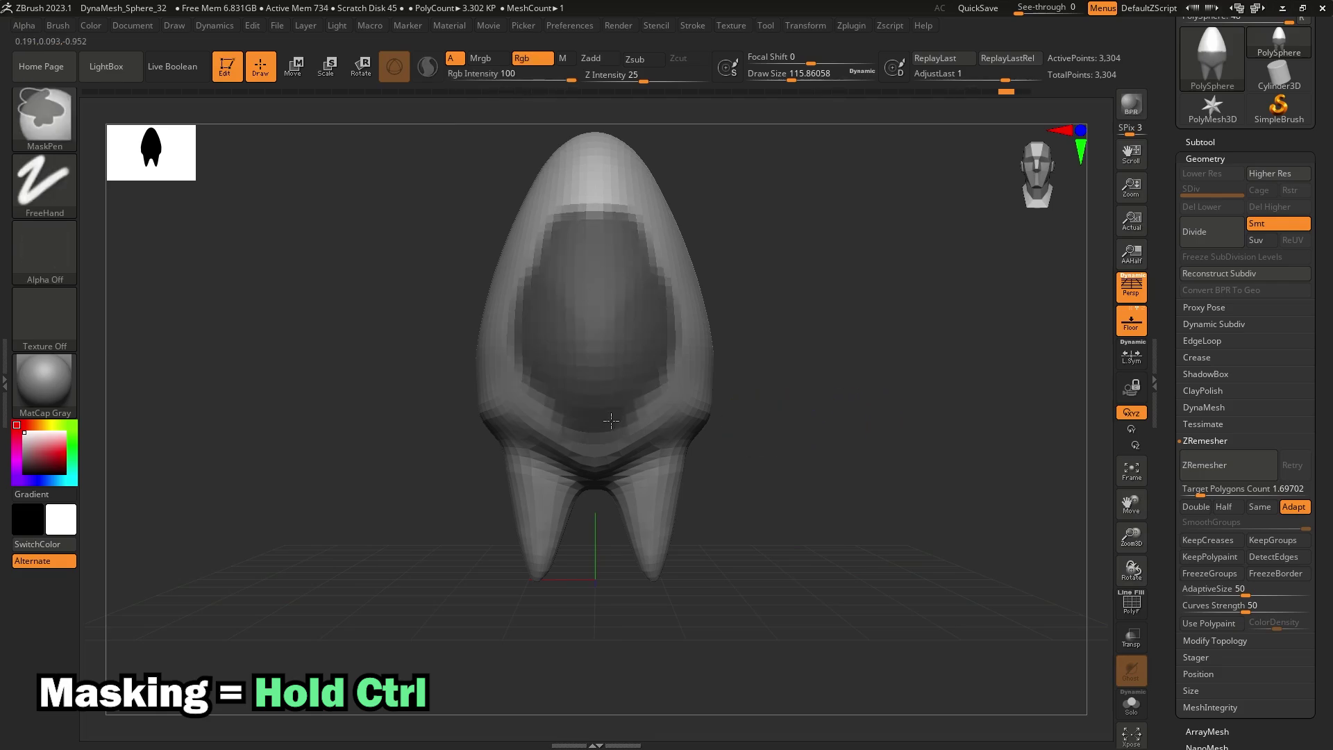
left_click_drag(611, 416, 609, 432, "ctrl")
key("ctrl+z")
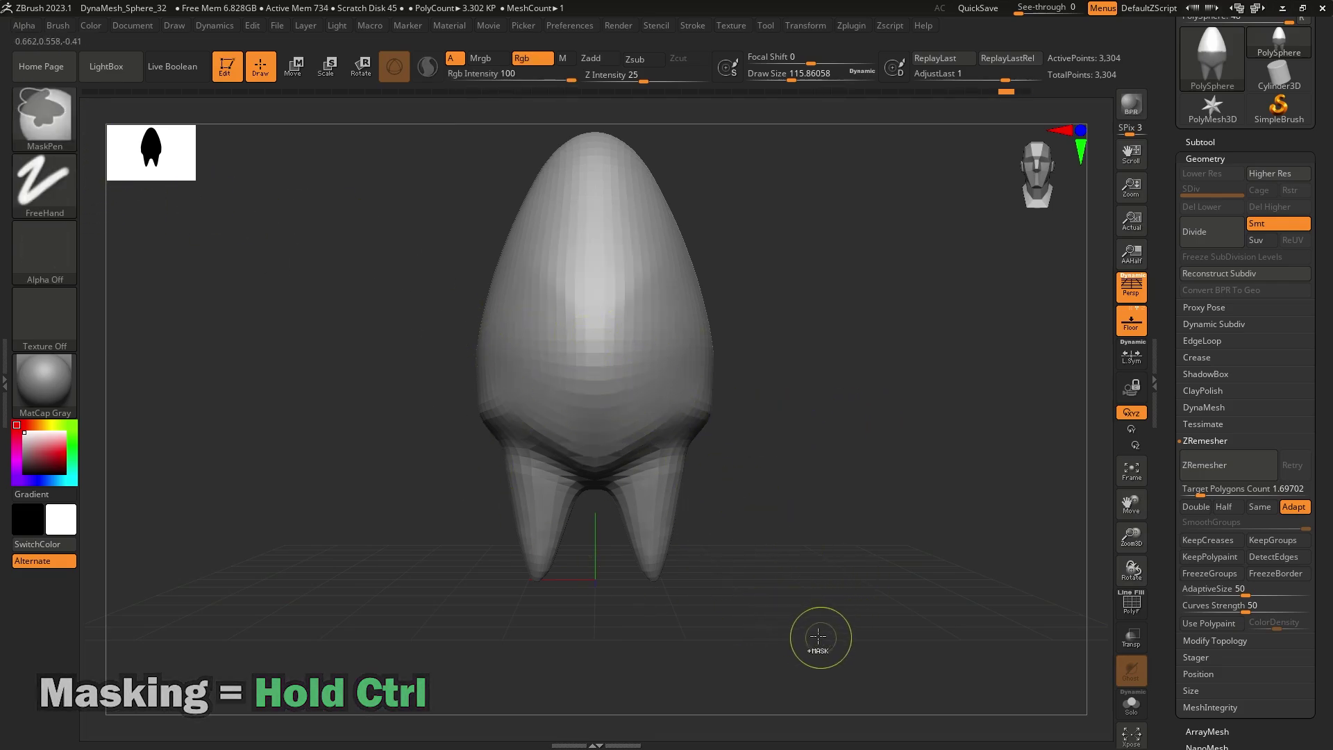
Step: Drag out a rectangular mask over both legs and undo it
left_click_drag(790, 623, 595, 491, "ctrl")
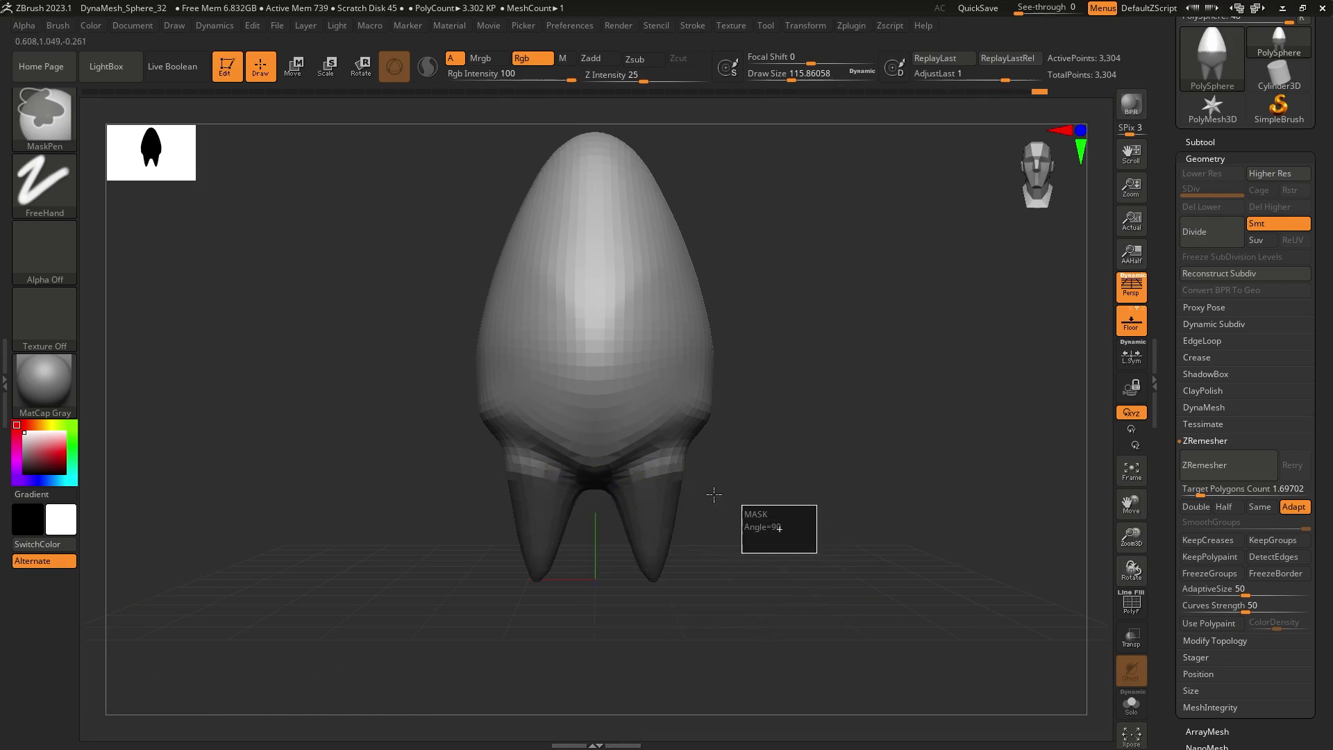
left_click_drag(713, 495, 620, 456, "ctrl")
key("ctrl+z")
Step: Paint a freehand mask stroke near the top of the body, view it from another angle, and undo it
right_click_drag(592, 182, 588, 214, "alt")
mouse_move(589, 214)
left_mouse_down("ctrl")
mouse_move(602, 211)
mouse_move(625, 252)
left_mouse_up("ctrl")
mouse_move(625, 252)
right_mouse_down()
mouse_move(568, 211)
mouse_move(799, 223)
mouse_move(763, 284)
right_mouse_up()
key("ctrl+z")
Step: Mask the upper part of the body with a rectangle and clear the mask from the blank canvas
left_click_drag(838, 165, 418, 319, "ctrl")
right_click_drag(430, 348, 686, 232)
left_click_drag(906, 354, 943, 389, "ctrl")
mouse_move(931, 393)
right_mouse_down()
mouse_move(750, 427)
mouse_move(687, 459)
mouse_move(685, 476)
right_mouse_up()
Step: Mask both legs with a rectangle, undoing the first attempt and masking them again from below the crotch
left_click_drag(754, 572, 639, 456, "ctrl")
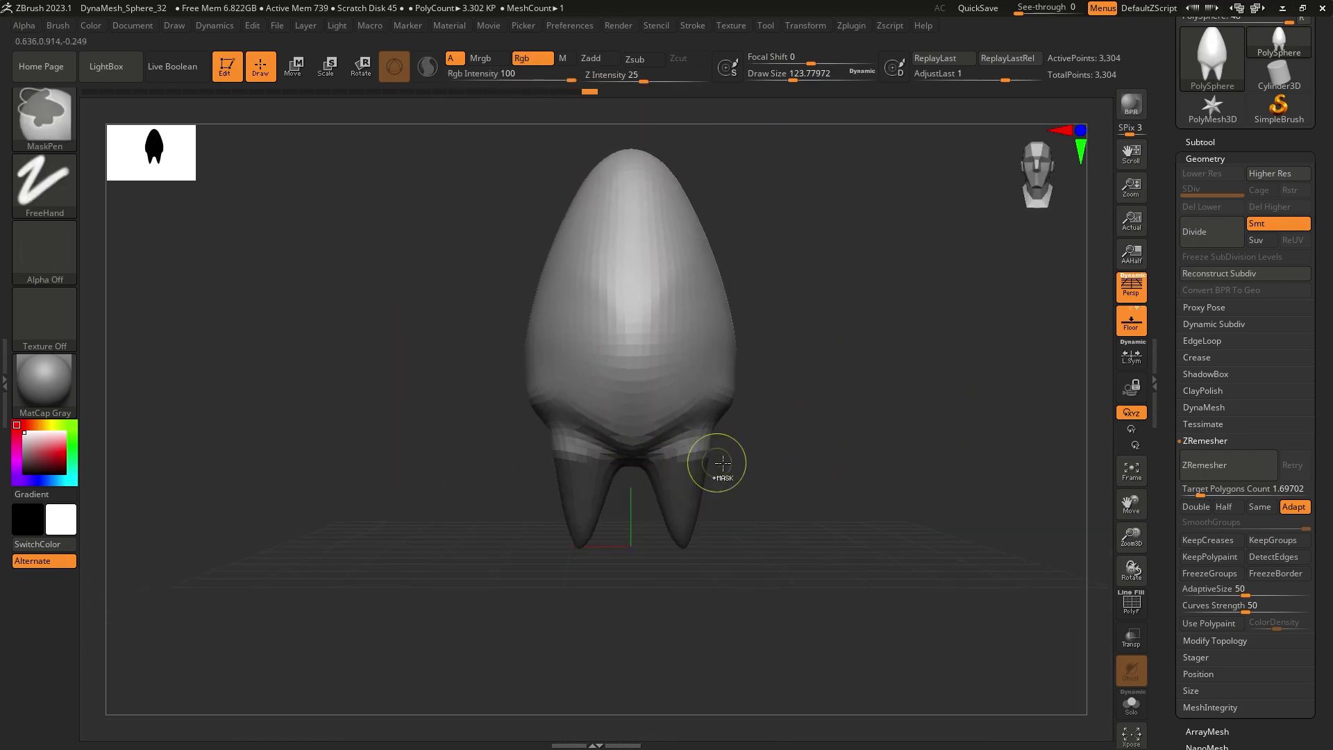
key("ctrl+z")
right_click_drag(771, 476, 723, 493, "alt")
left_click_drag(744, 597, 577, 490, "ctrl")
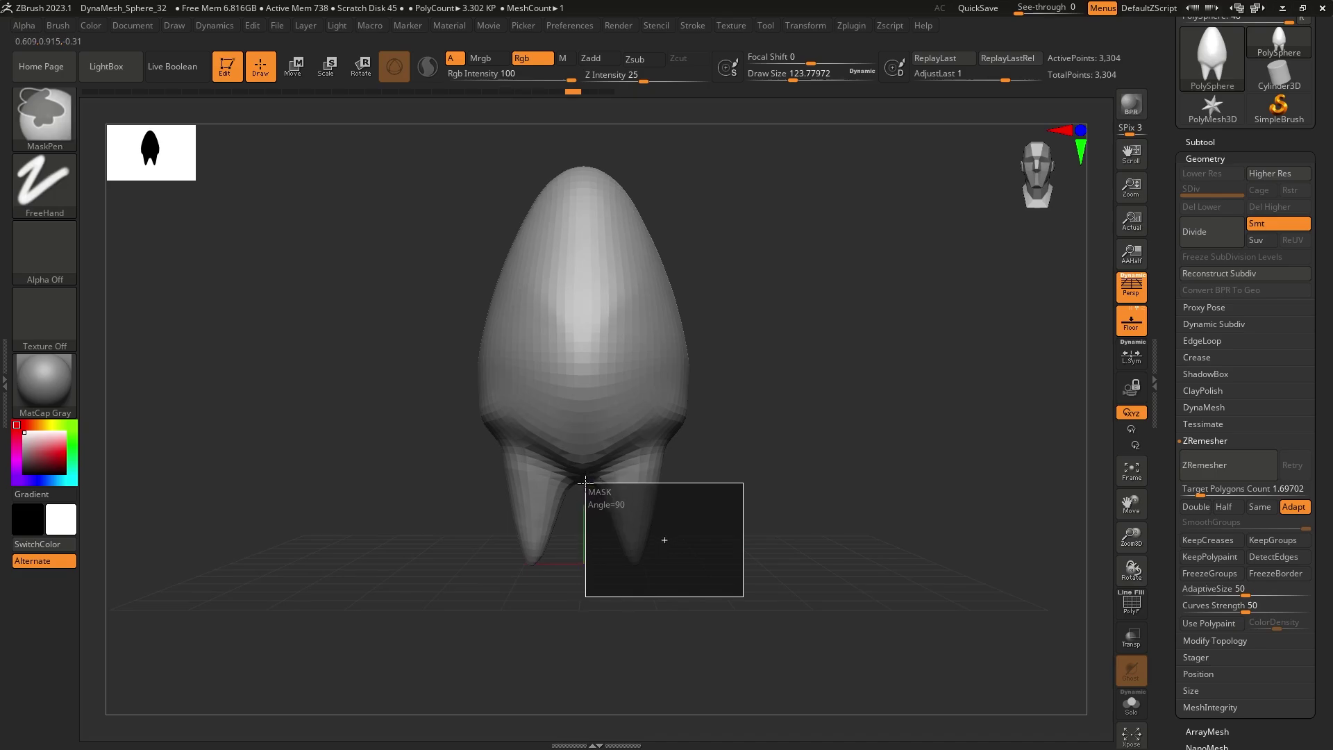
left_click_drag(585, 483, 586, 482, "ctrl")
mouse_move(651, 499)
right_mouse_down("alt")
mouse_move(679, 524)
mouse_move(715, 524)
mouse_move(713, 490)
right_mouse_up("alt")
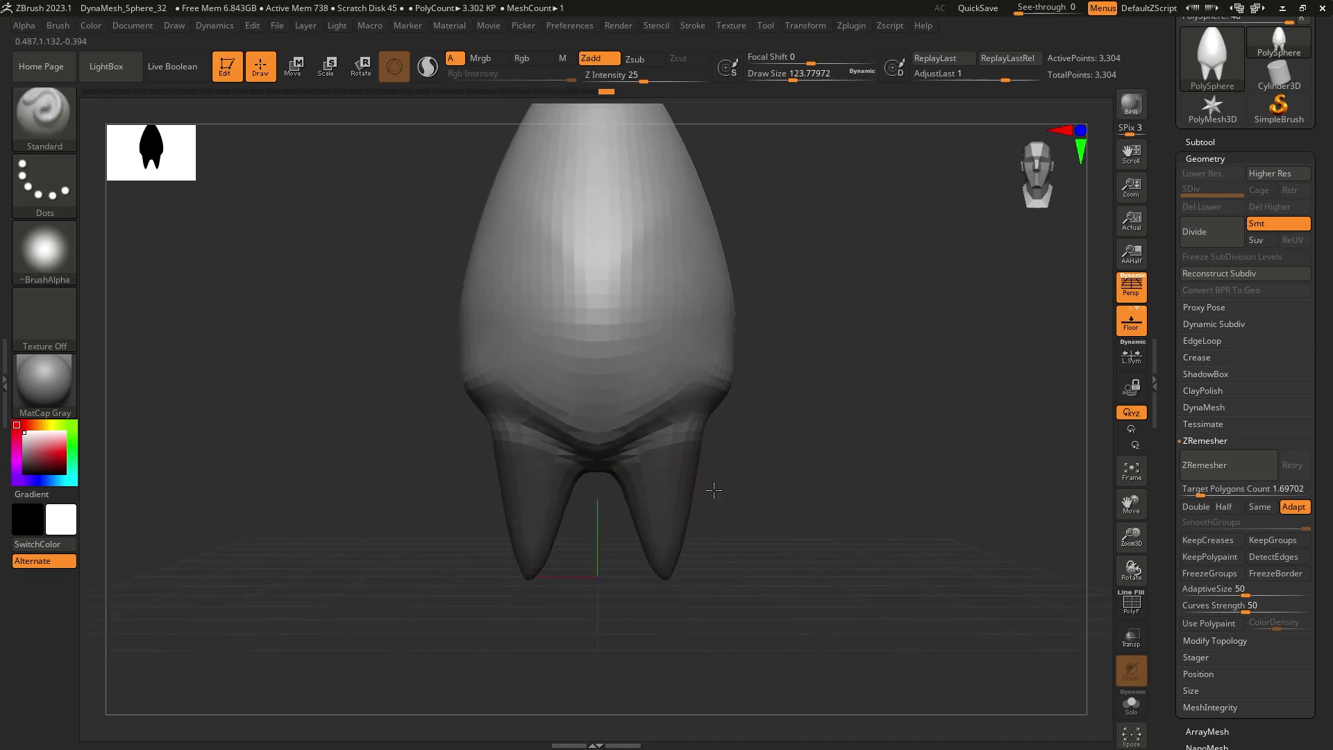
Step: Invert the mask repeatedly, ending with the body masked and the legs unmasked
key("ctrl")
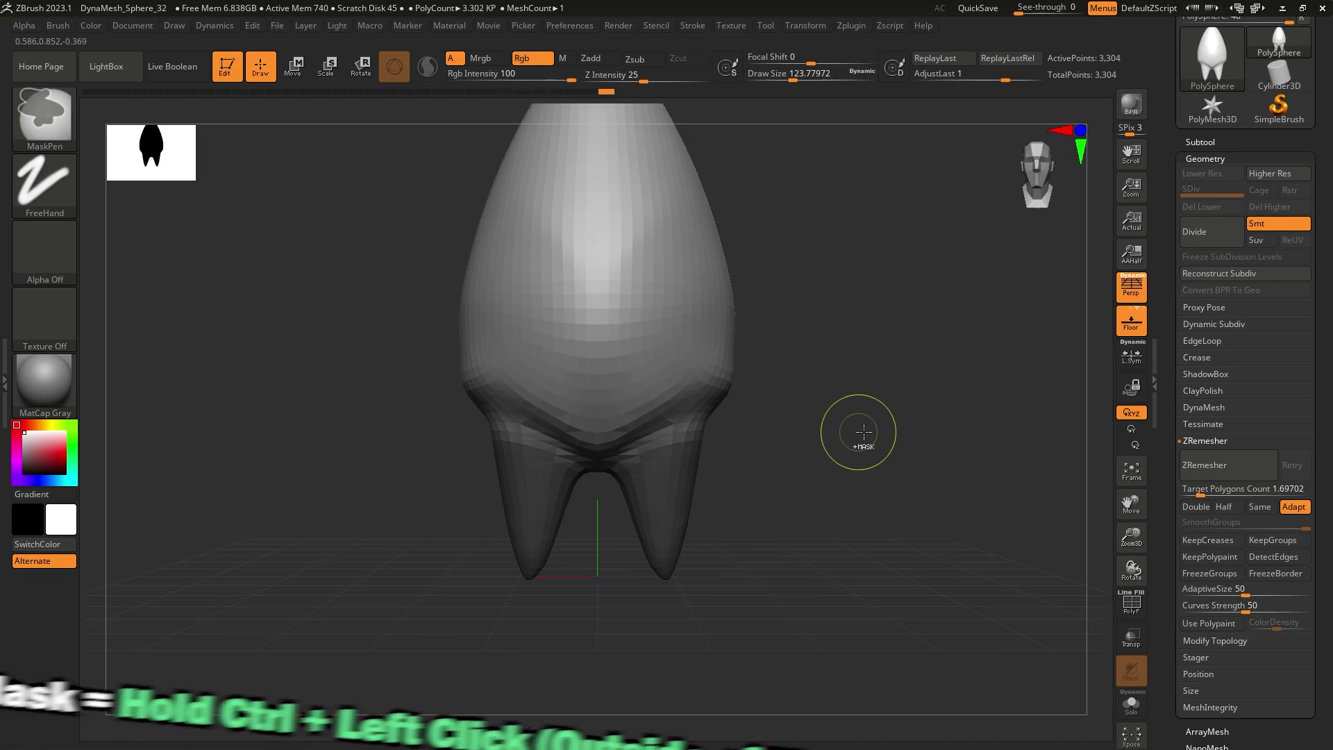
left_click(802, 415, "ctrl")
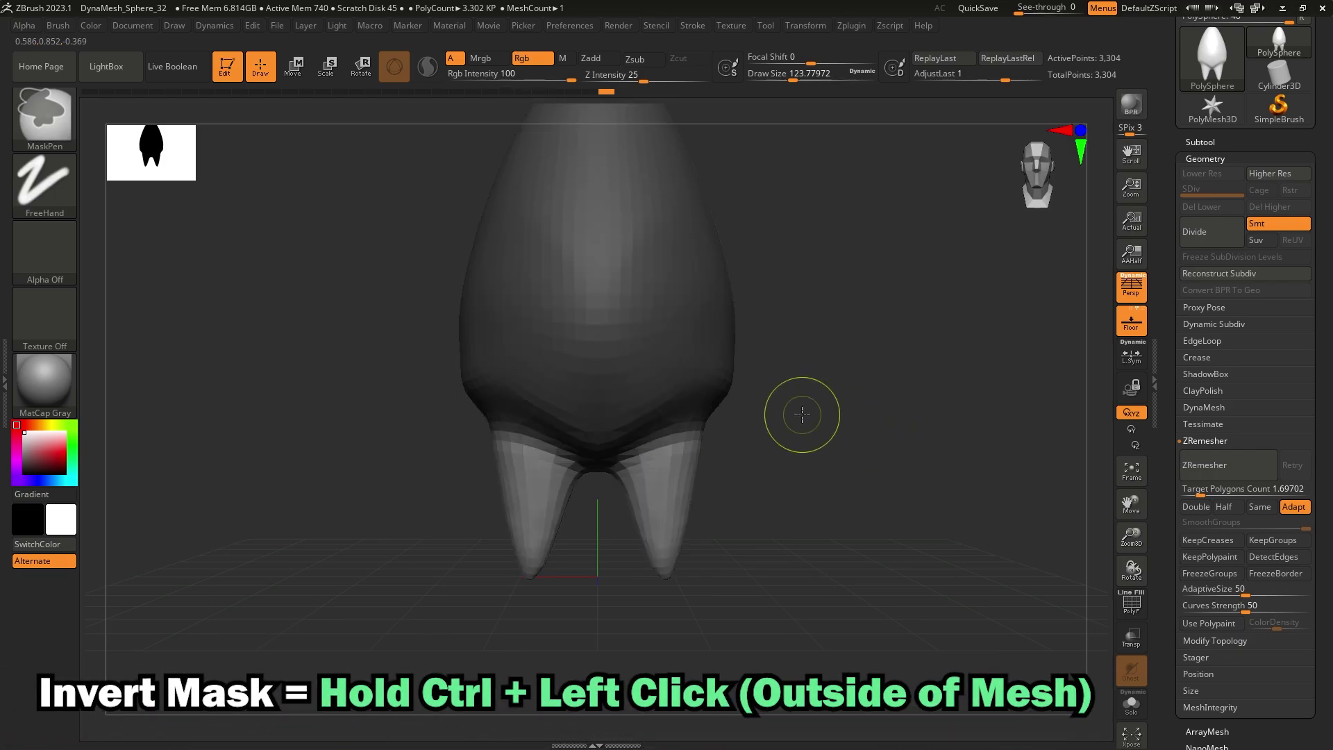
left_click(847, 352, "ctrl")
left_click(847, 352, "ctrl")
left_click(847, 352, "ctrl")
left_click(847, 352, "ctrl")
left_click(847, 352, "ctrl")
left_click(847, 353, "ctrl")
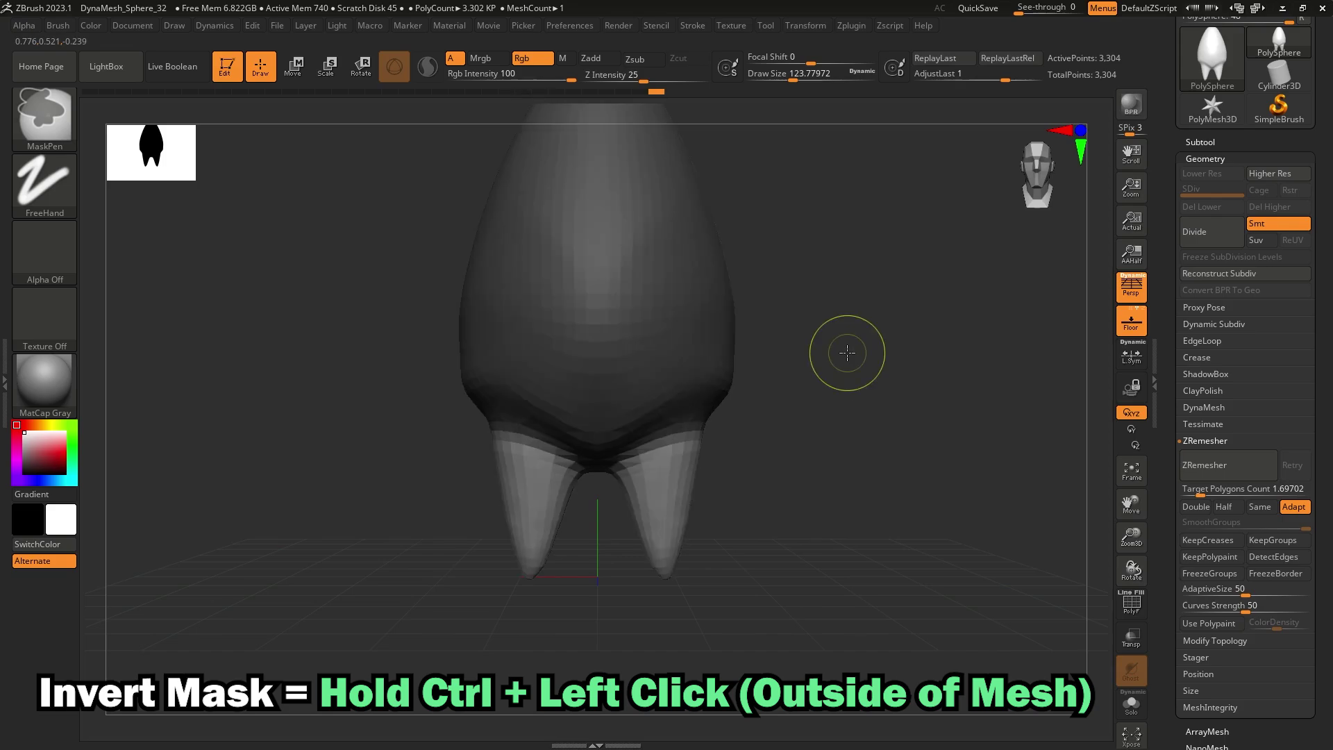
left_click(795, 359, "ctrl")
left_click(802, 351, "ctrl")
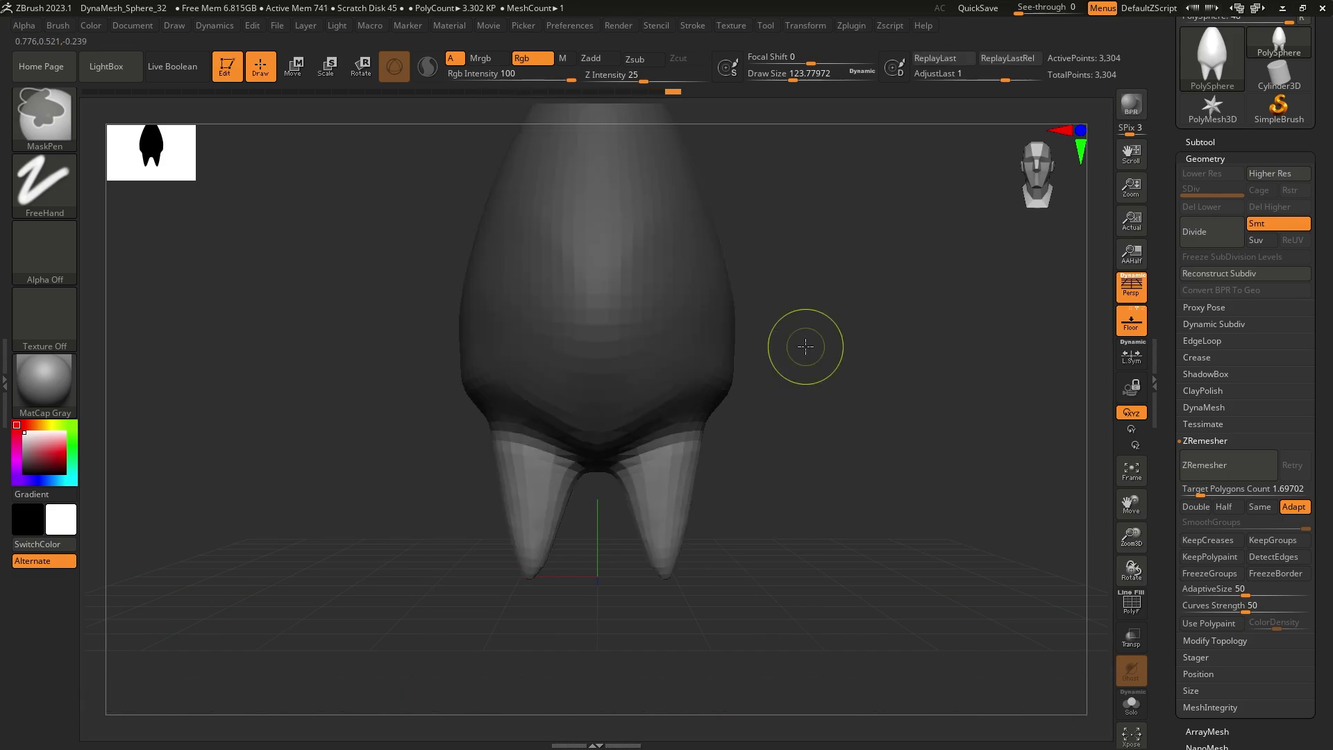
Step: Practise clearing, painting and inverting masks on the upper body, ending with everything except the legs masked
left_click_drag(803, 358, 813, 386, "ctrl")
mouse_move(805, 386)
left_mouse_down()
mouse_move(769, 415)
mouse_move(779, 288)
left_mouse_up()
mouse_move(610, 228)
left_mouse_down("ctrl")
mouse_move(611, 246)
mouse_move(645, 258)
mouse_move(610, 262)
mouse_move(692, 261)
mouse_move(625, 225)
mouse_move(673, 233)
left_mouse_up("ctrl")
left_click(857, 245, "ctrl")
left_click_drag(837, 286, 861, 298, "ctrl")
mouse_move(861, 299)
left_mouse_down()
mouse_move(738, 306)
mouse_move(770, 309)
mouse_move(804, 399)
mouse_move(751, 434)
left_mouse_up()
left_click(794, 387, "ctrl")
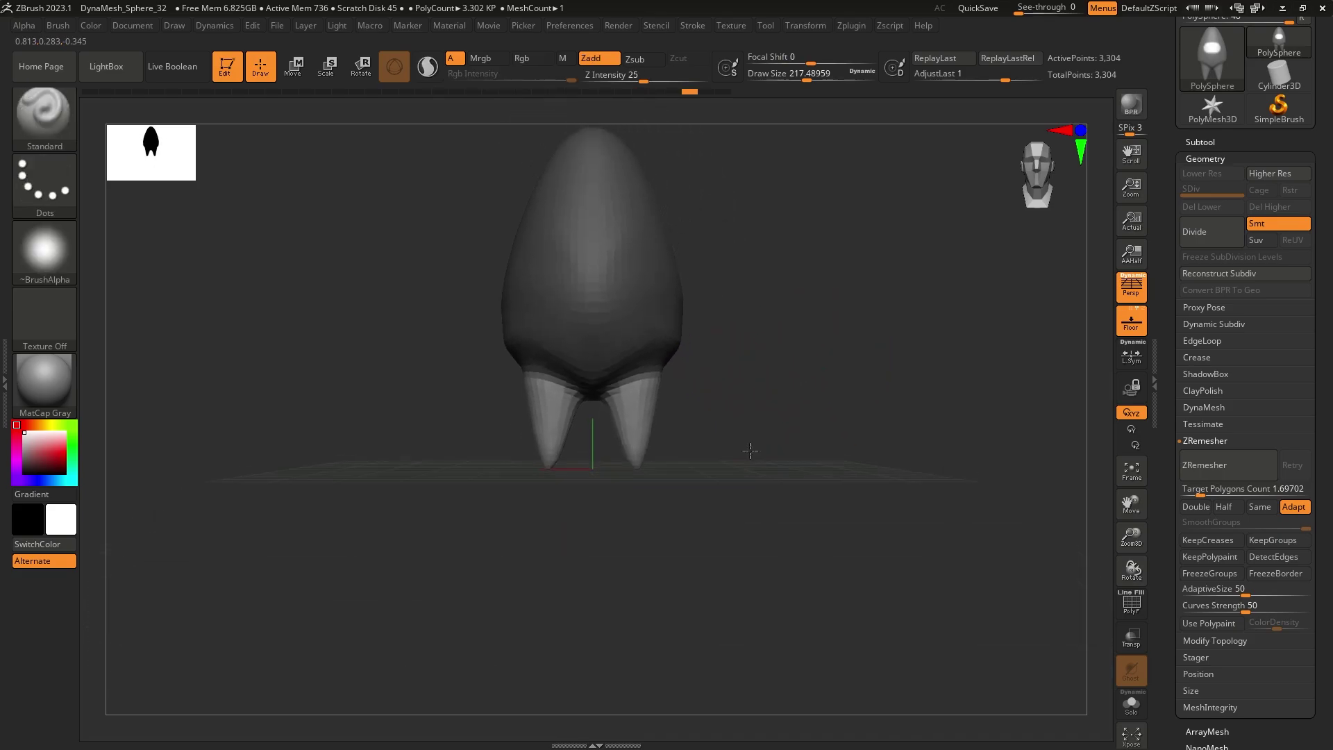
Step: Frame the model, set the draw size to about 167, and feather the mask edge around the tops of the legs
key("f")
key("s")
right_click_drag(669, 461, 642, 466)
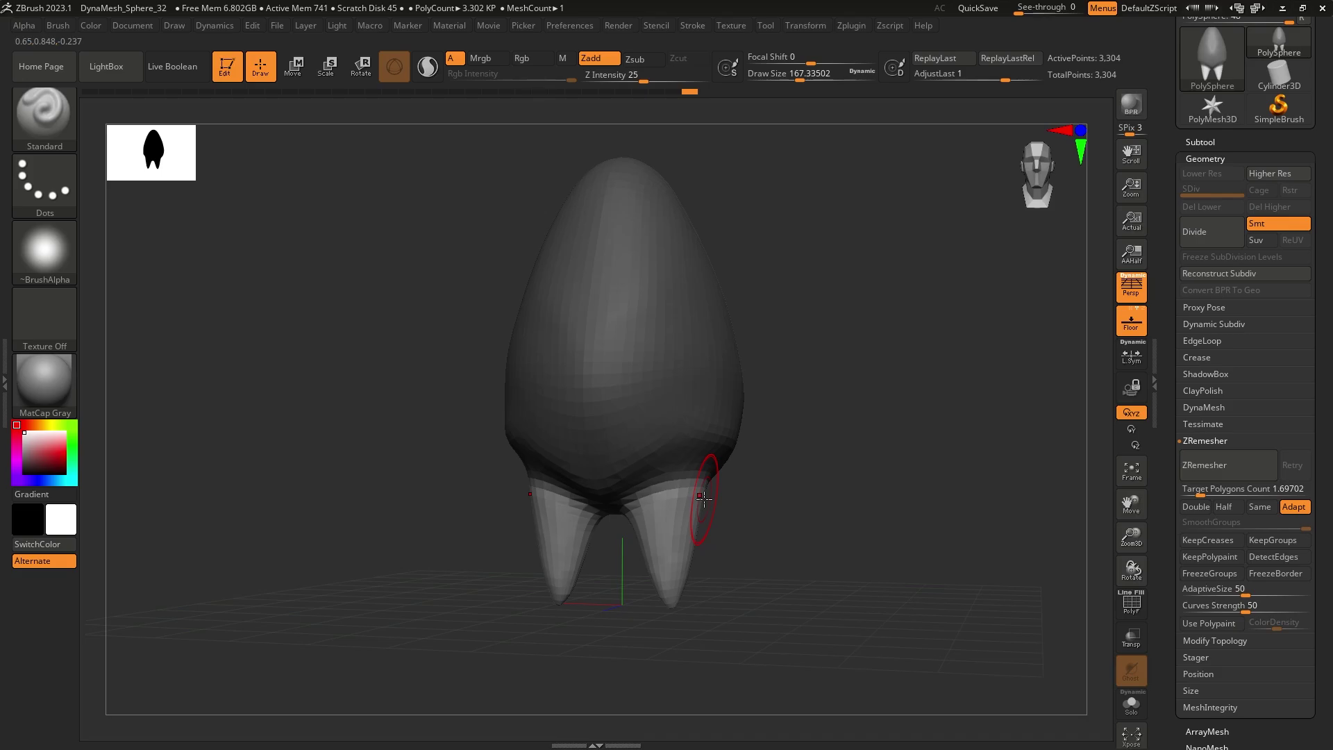
key("ctrl")
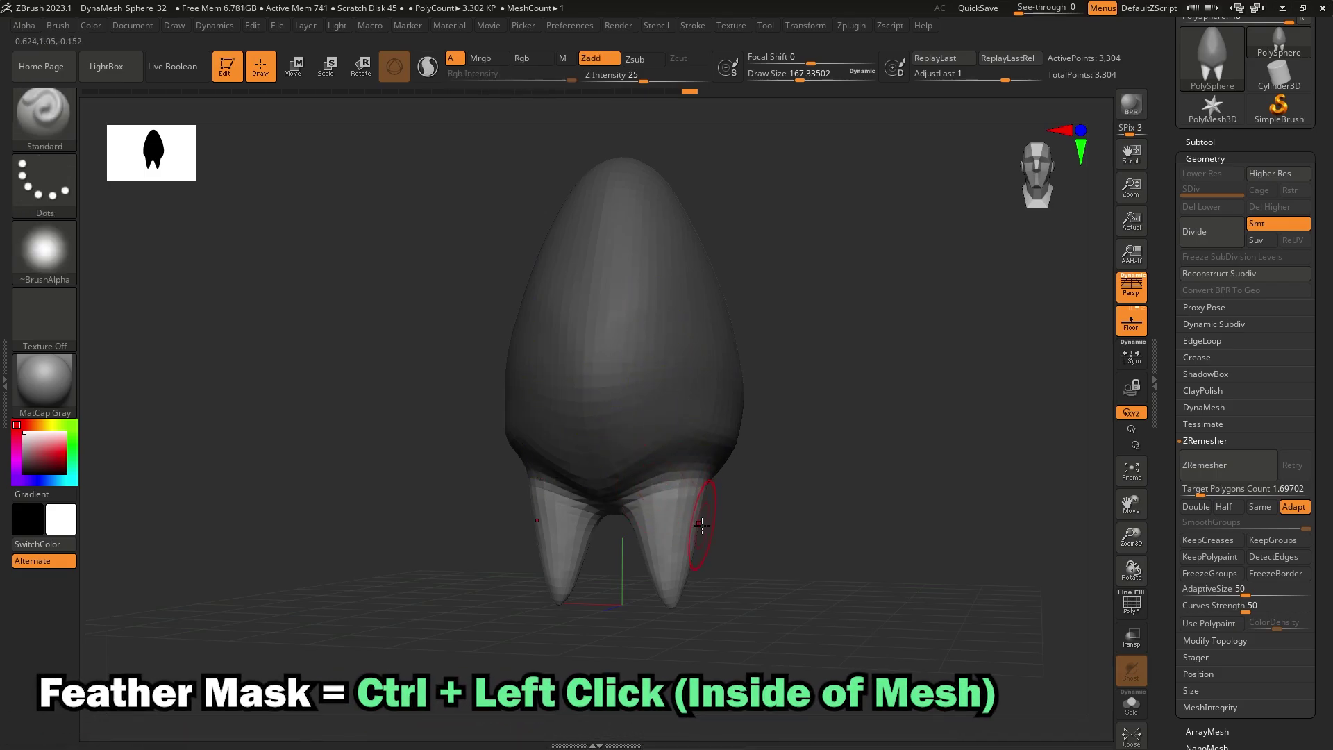
Step: Pull the unmasked legs downward with the Move gizmo, undo the last changes, and return to Draw mode
key("w")
mouse_move(622, 337)
left_mouse_down()
mouse_move(623, 318)
mouse_move(622, 351)
mouse_move(620, 306)
mouse_move(621, 325)
left_mouse_up()
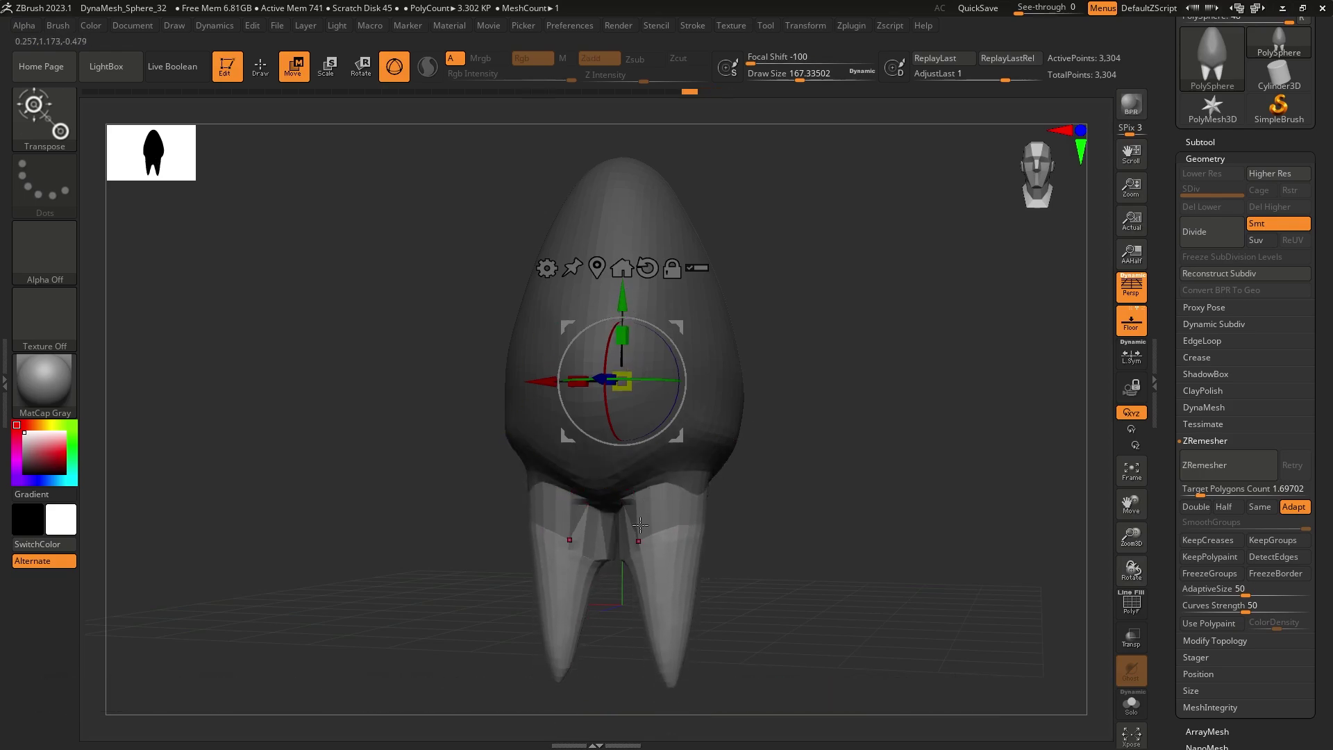
right_click_drag(644, 520, 785, 547, "ctrl")
key("ctrl+z")
key("ctrl+z")
scroll(644, 514, "down", 3)
key("q")
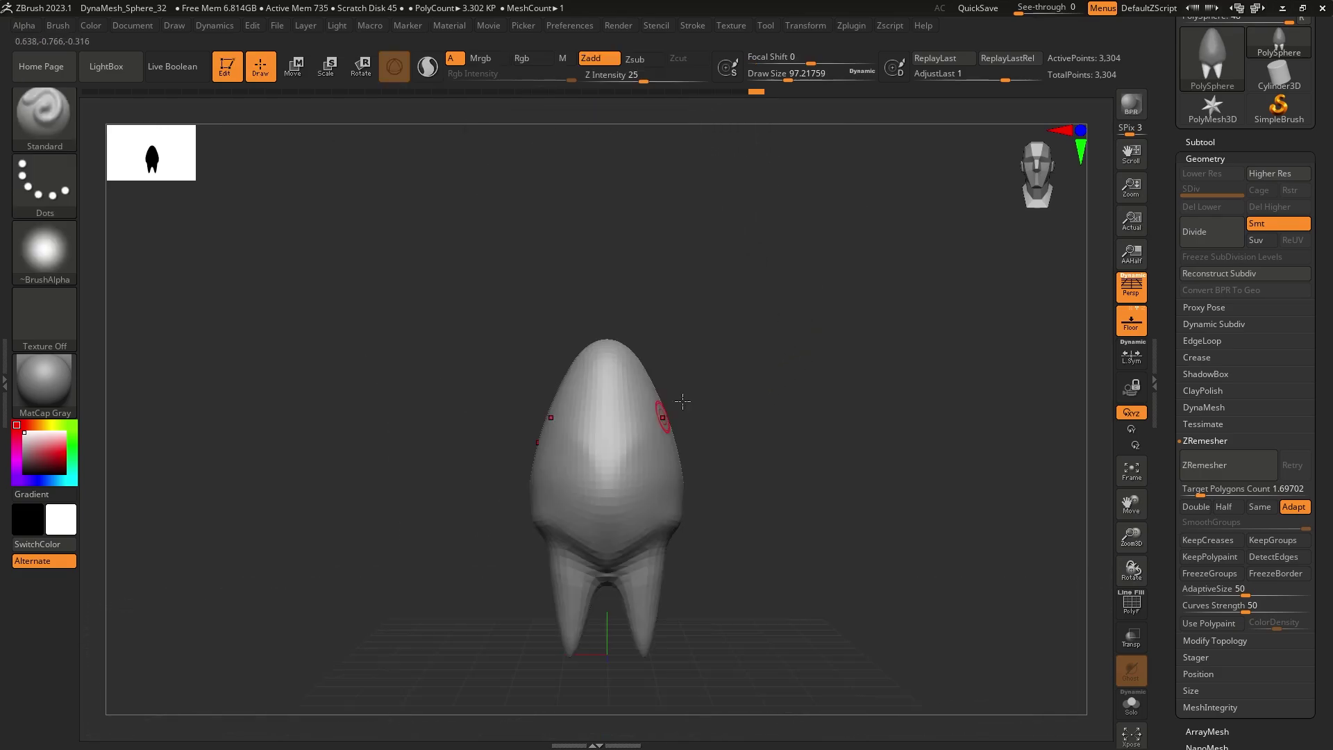
Step: Show the wireframe to examine the polygon flow around the legs, clear any mask, and hide the wireframe again
key("shift+f")
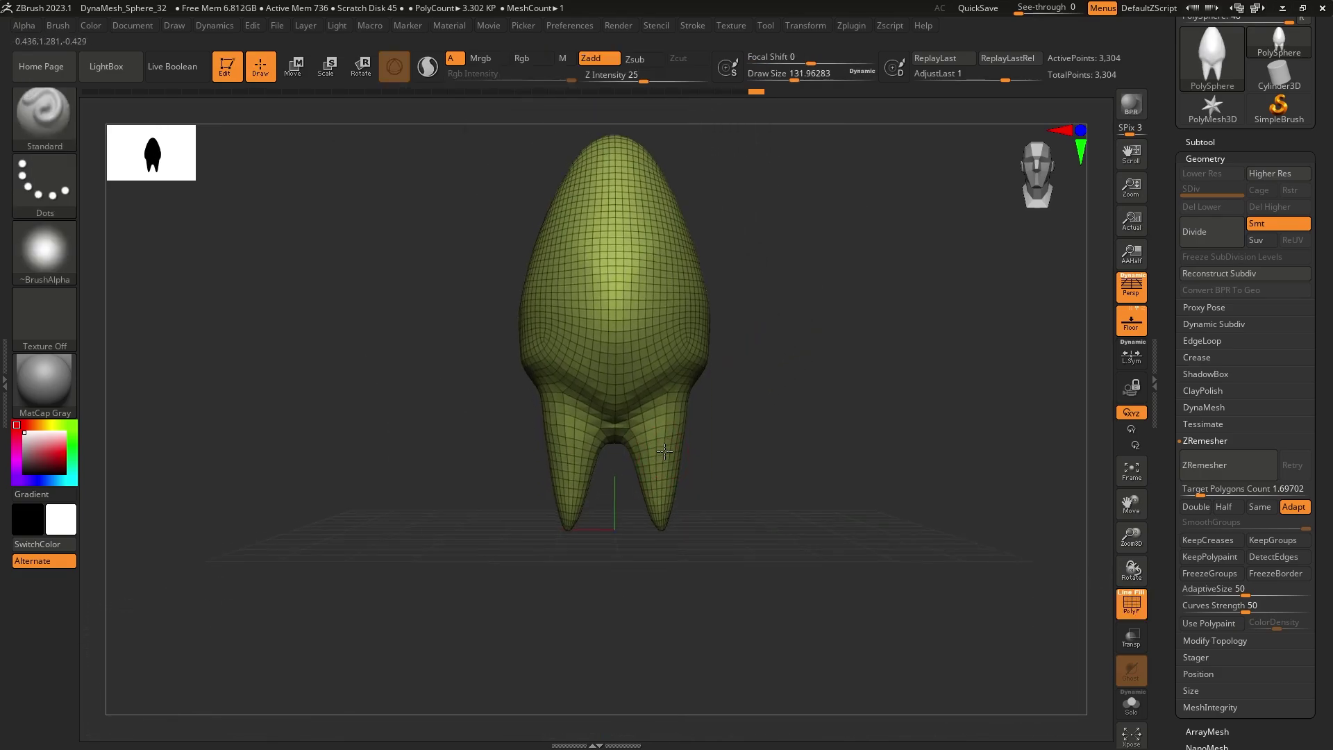
scroll(713, 451, "up", 5)
scroll(713, 451, "up", 1)
mouse_move(684, 436)
right_mouse_down()
mouse_move(796, 396)
mouse_move(772, 455)
mouse_move(670, 445)
right_mouse_up()
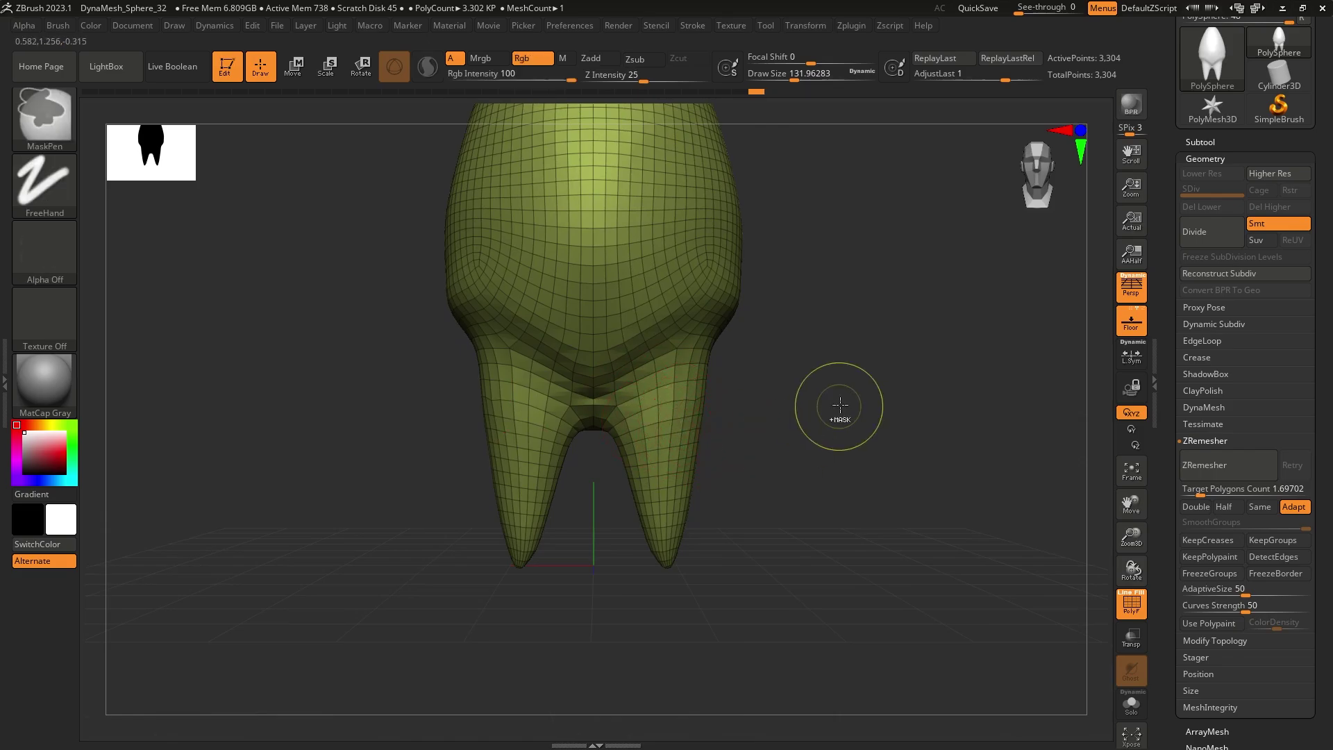
left_click_drag(837, 377, 921, 422, "ctrl")
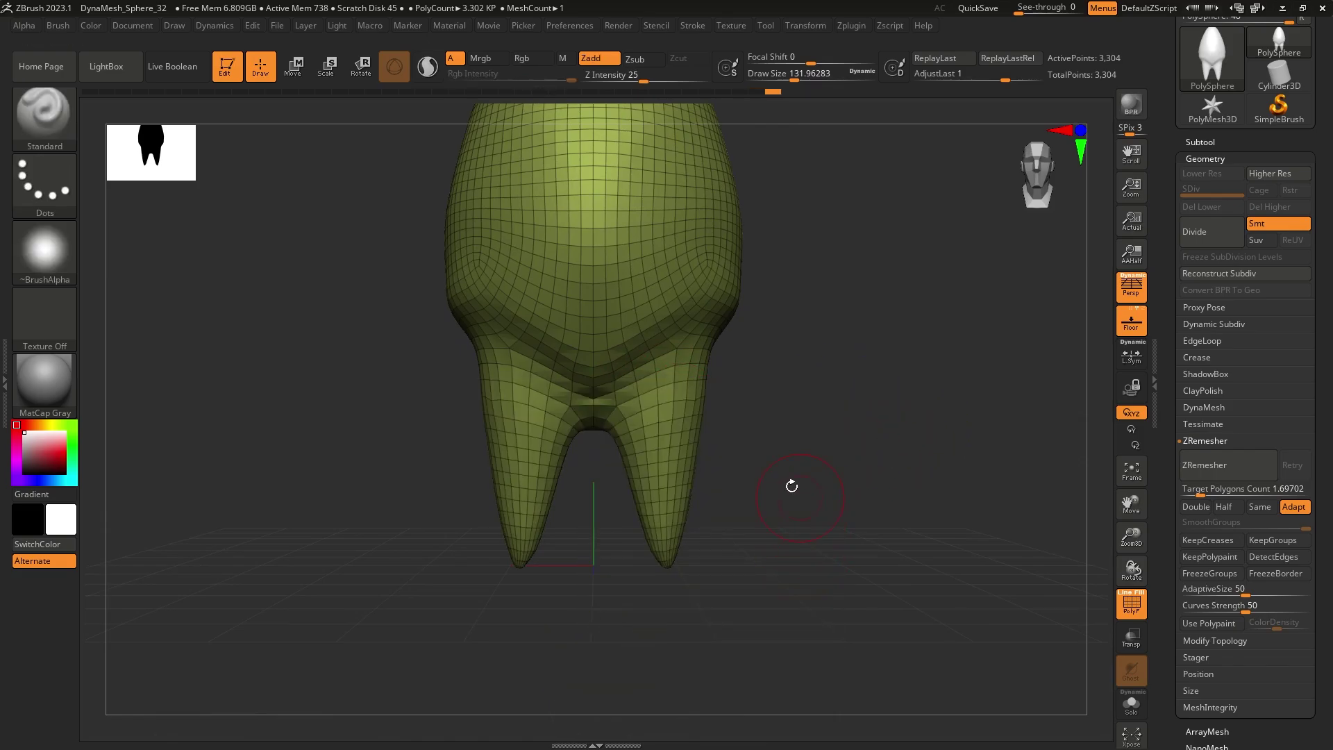
key("shift+f")
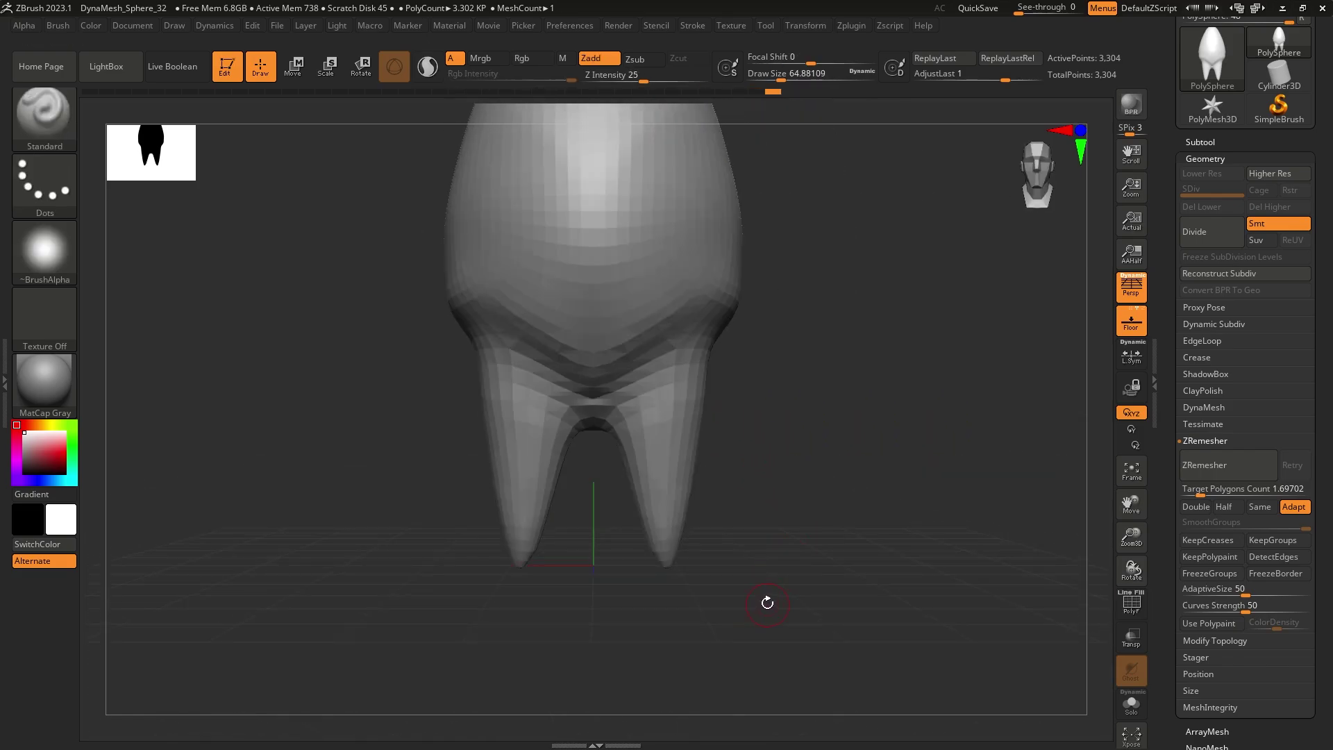
Step: Collapse the Geometry settings and briefly open and close the Polygroups settings
left_click(1192, 284)
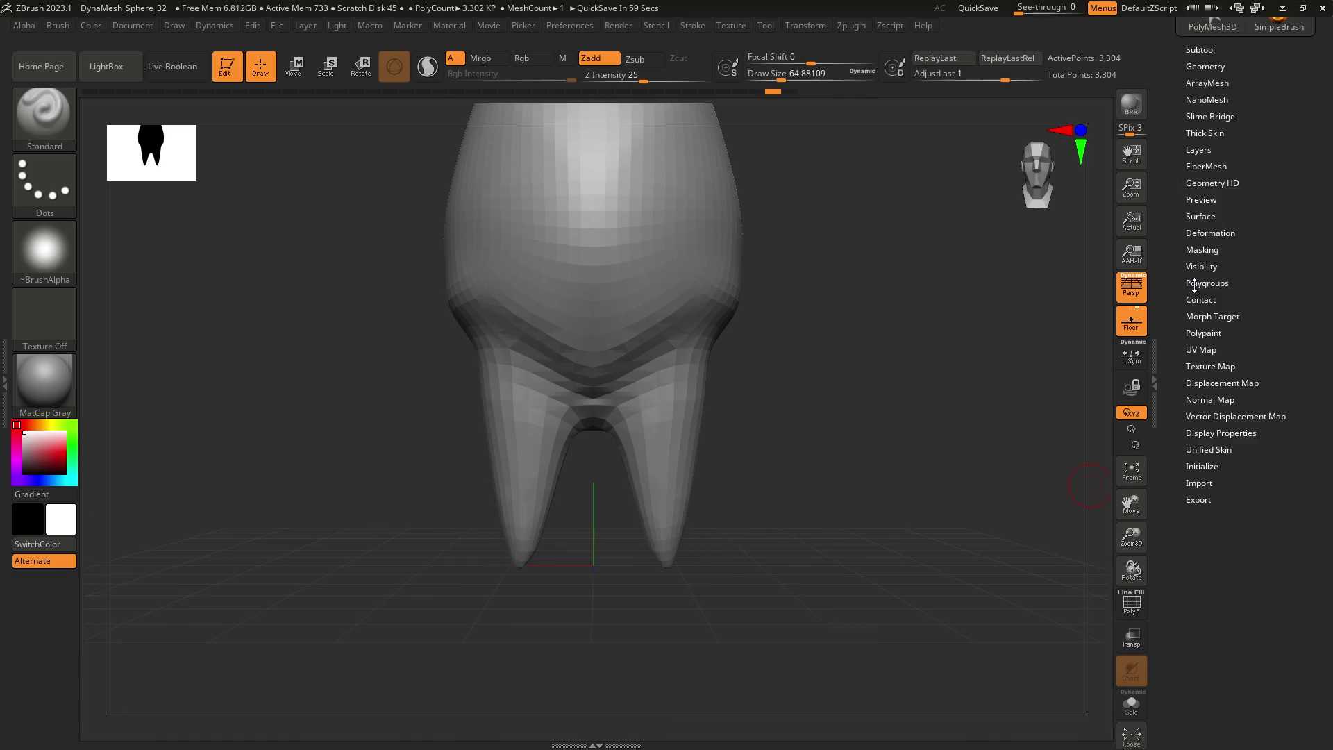
left_click(1220, 282)
left_click(1221, 282)
Step: Show the wireframe, mask the lower part of both legs with a rectangle, and create a polygroup from the mask
mouse_move(823, 312)
left_mouse_down()
mouse_move(729, 411)
mouse_move(747, 452)
mouse_move(740, 433)
mouse_move(696, 457)
left_mouse_up()
key("shift+f")
left_click_drag(806, 486, 774, 473)
left_click_drag(939, 683, 557, 398, "ctrl")
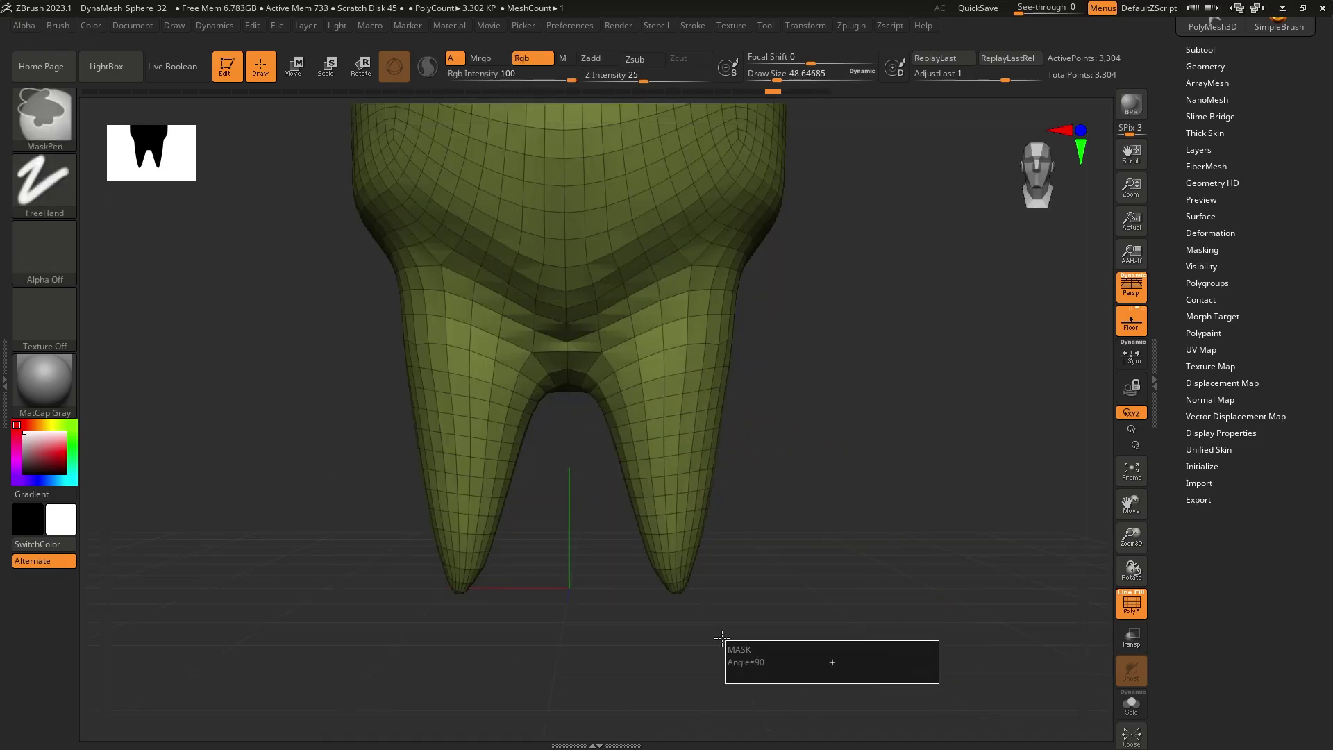
mouse_move(812, 481)
left_mouse_down()
mouse_move(796, 490)
mouse_move(893, 500)
mouse_move(768, 431)
mouse_move(658, 417)
mouse_move(834, 396)
left_mouse_up()
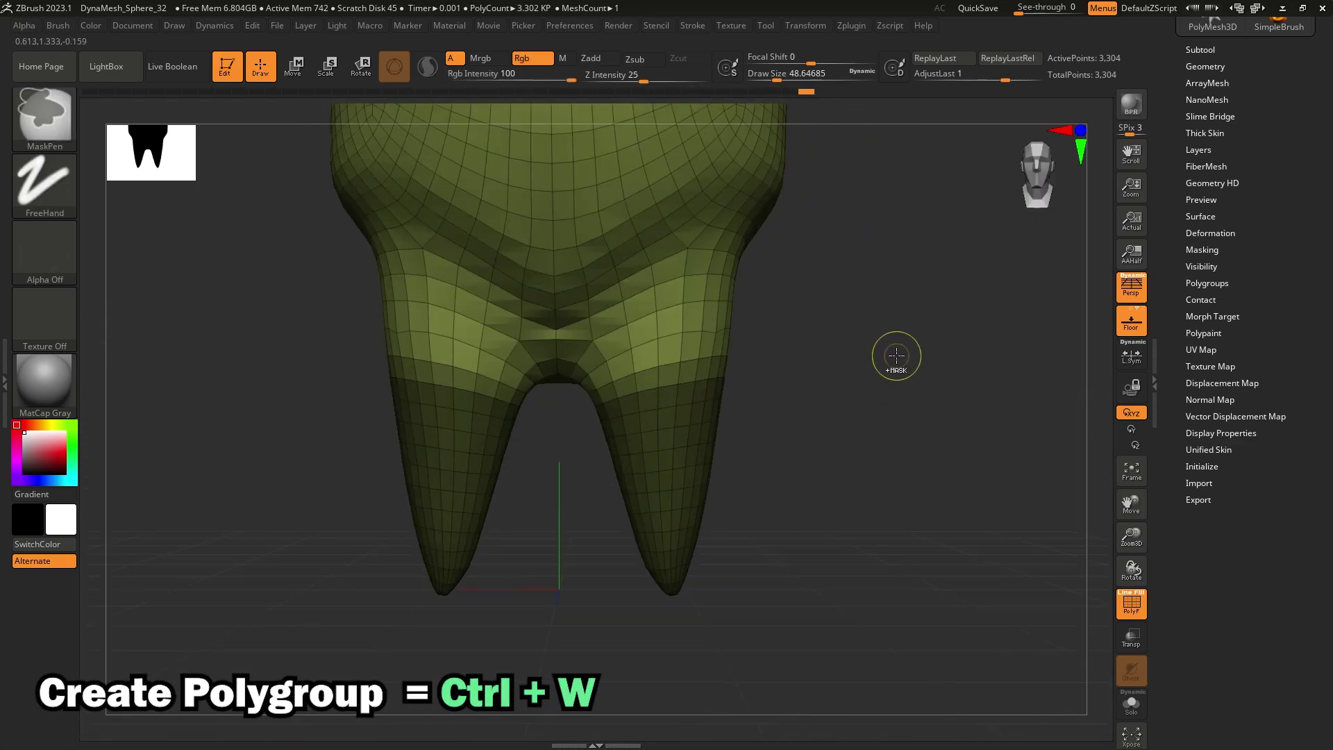
key("ctrl+w")
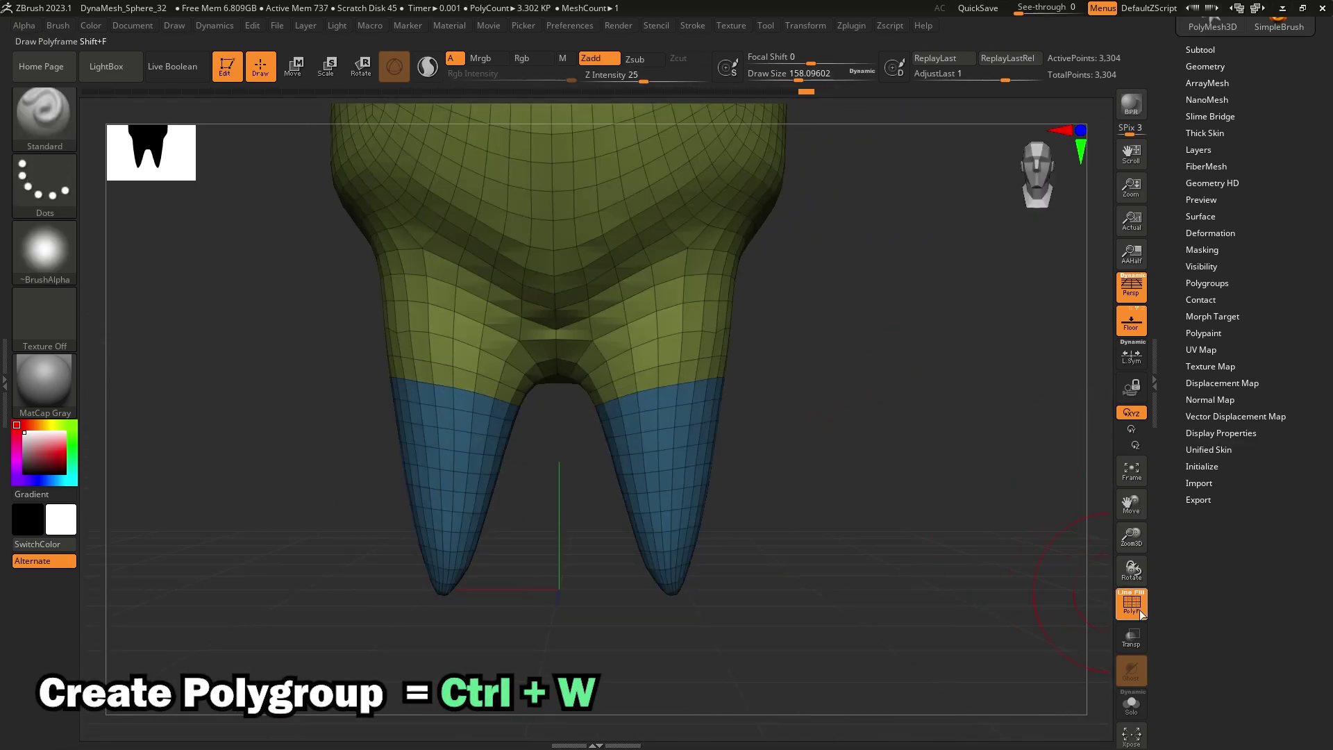
Step: Toggle the polyframe display off and on and orbit around the legs to examine the new polygroup
left_click(1134, 601)
left_click(1134, 602)
left_click(1134, 601)
left_click(1134, 602)
right_click_drag(650, 409, 326, 425)
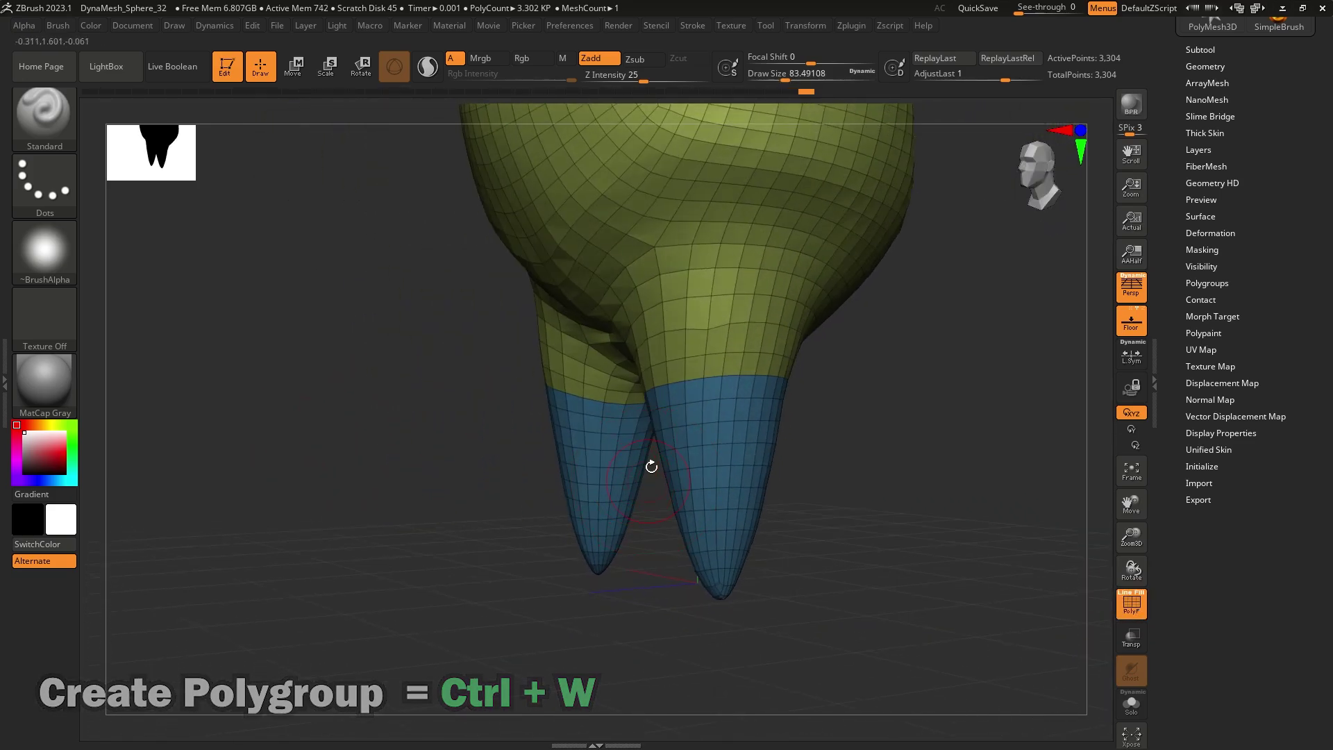
Step: View the legs from the front with the wireframe shown and set the draw size to about 145
right_click_drag(683, 513, 828, 518)
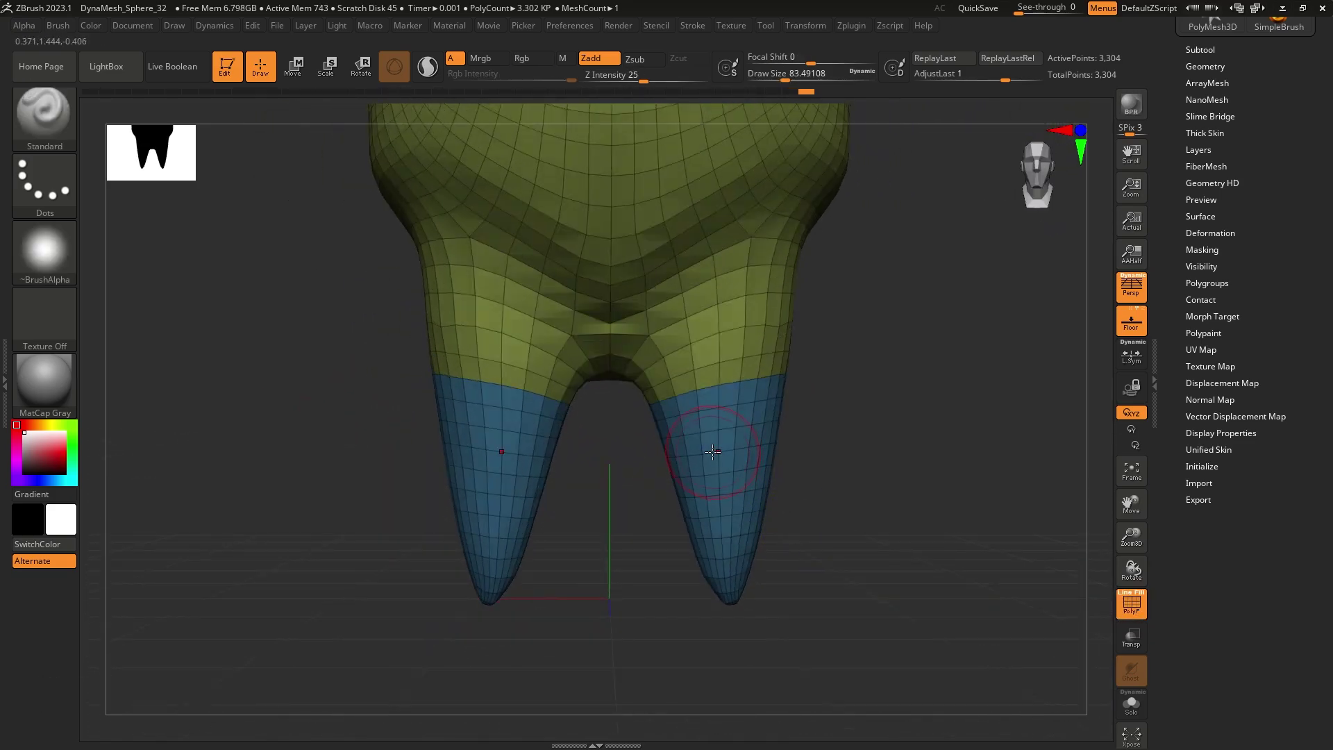
key("shift+f")
right_click_drag(744, 467, 666, 541, "alt")
key("shift+f")
left_click_drag(666, 541, 765, 505)
key("s")
left_click(771, 496)
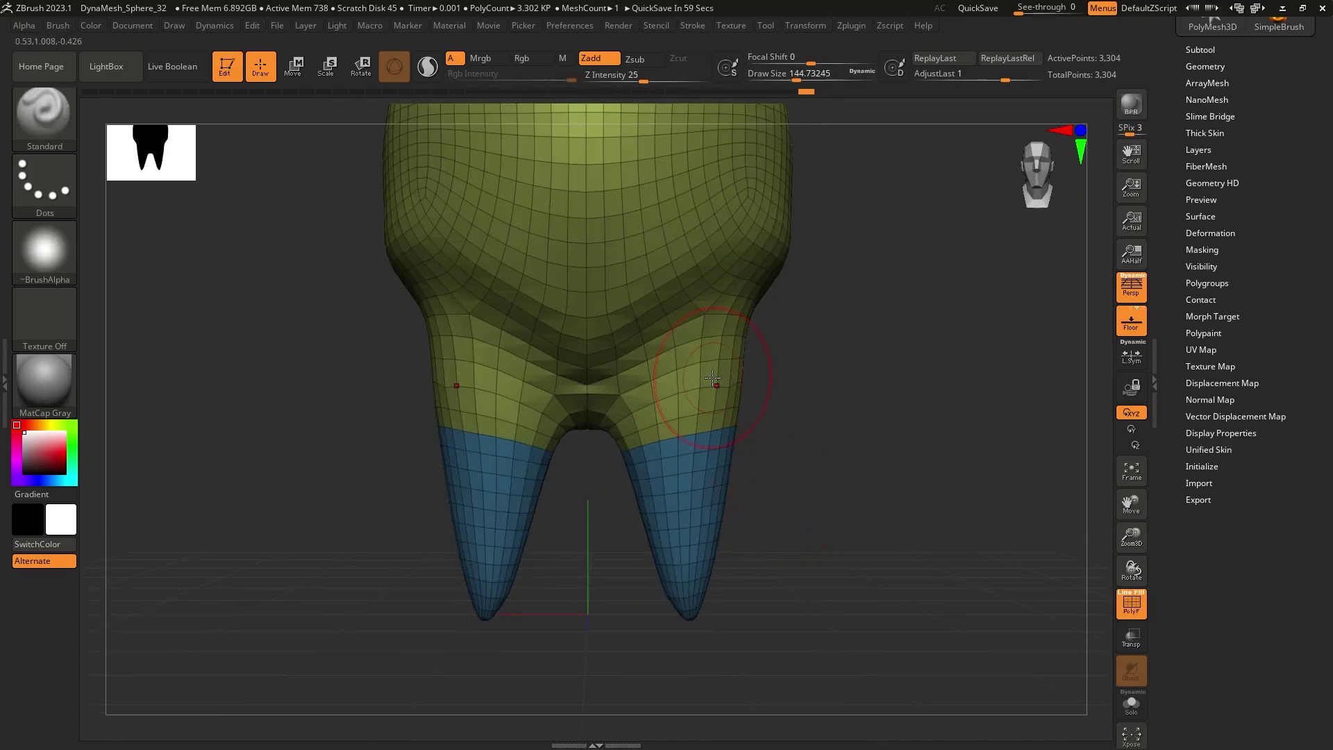
Step: Isolate the lower-leg polygroup and the upper body polygroup in turn, restoring the visibility of the whole model each time
left_click(698, 507, "ctrl+shift")
left_click(763, 486, "ctrl+shift")
left_click_drag(764, 475, 796, 485)
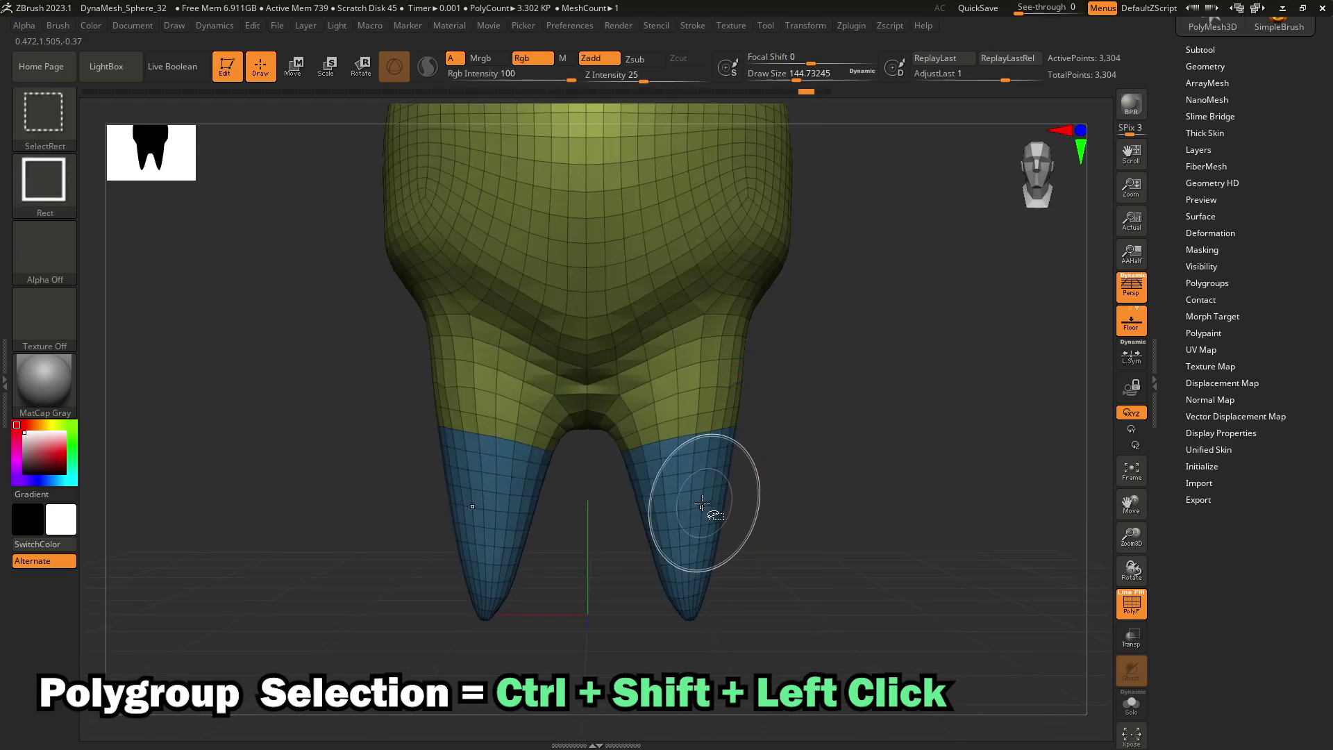
left_click(678, 458, "ctrl+shift")
left_click(675, 476, "ctrl+shift")
left_click(687, 507, "ctrl+shift")
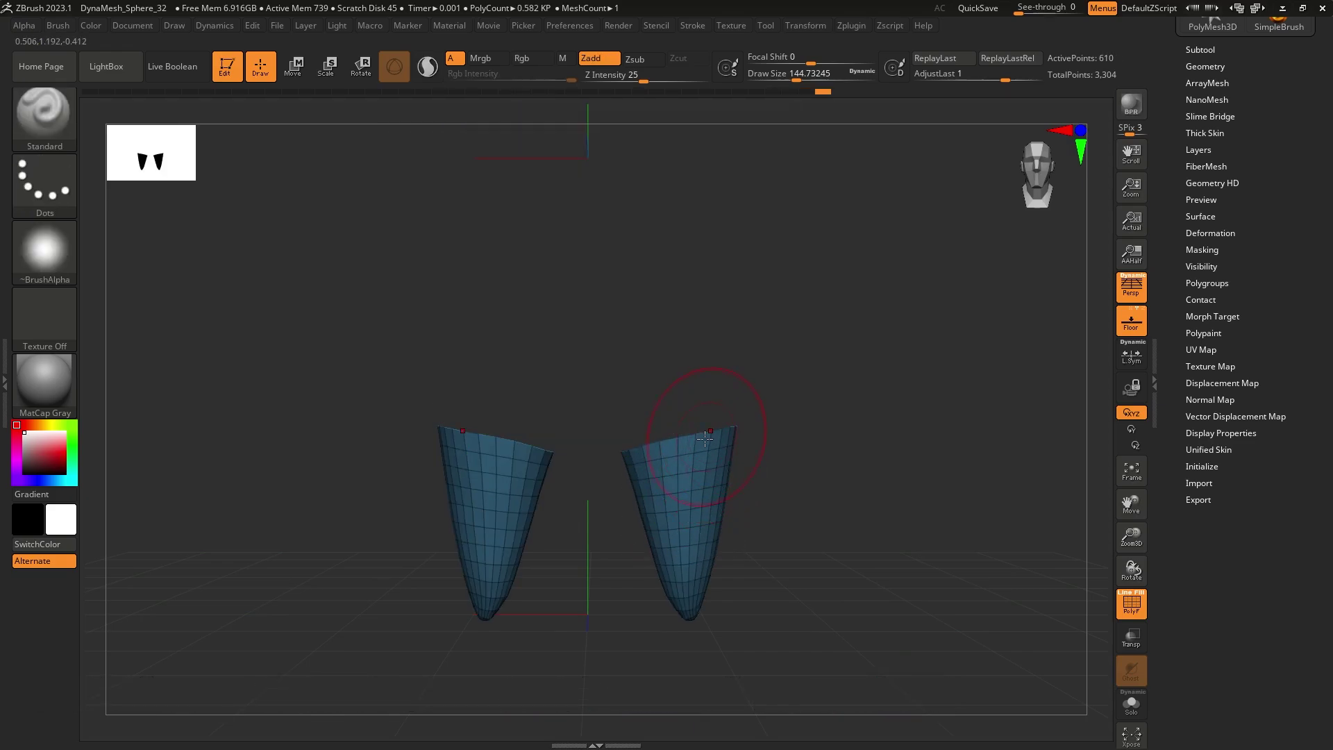
left_click(705, 396, "ctrl+shift")
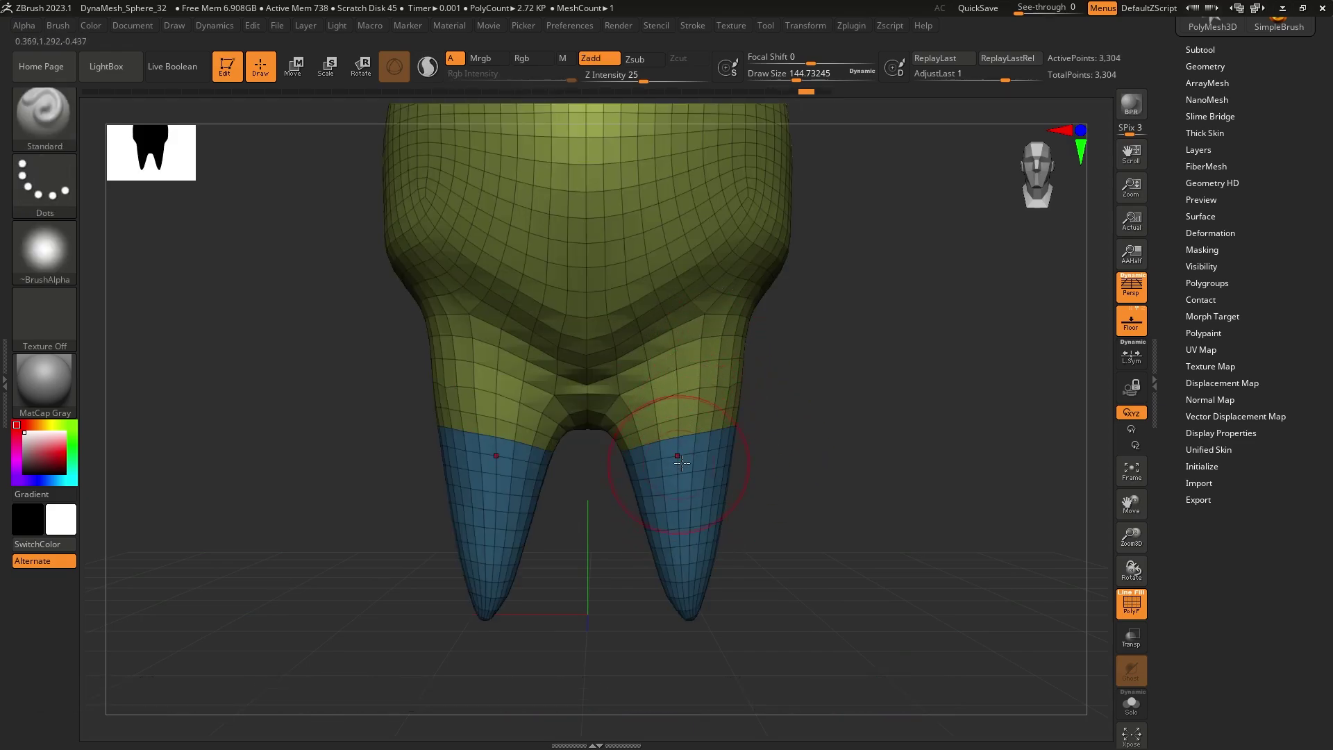
left_click(681, 378, "ctrl+shift")
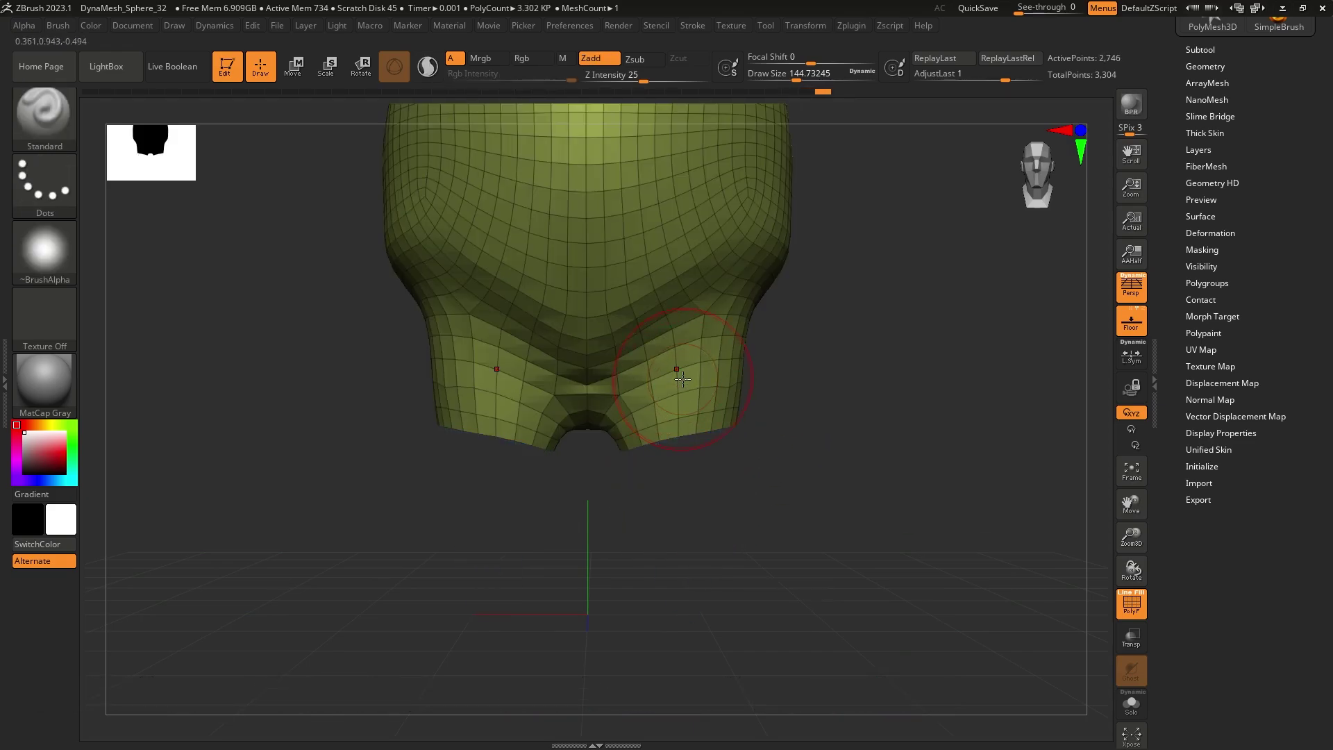
left_click(704, 513, "ctrl+shift")
Step: Reduce the draw size to about 116 and isolate the lower-leg polygroup
right_click_drag(702, 527, 623, 596)
right_click(623, 596)
key("s")
left_click_drag(718, 375, 705, 376)
mouse_move(718, 389)
right_mouse_down("alt")
mouse_move(690, 411)
mouse_move(690, 506)
mouse_move(624, 505)
mouse_move(691, 416)
mouse_move(740, 514)
mouse_move(704, 436)
mouse_move(549, 447)
mouse_move(785, 454)
mouse_move(718, 456)
right_mouse_up("alt")
key("s")
mouse_move(694, 448)
left_mouse_down()
mouse_move(709, 448)
mouse_move(679, 452)
left_mouse_up()
key("s")
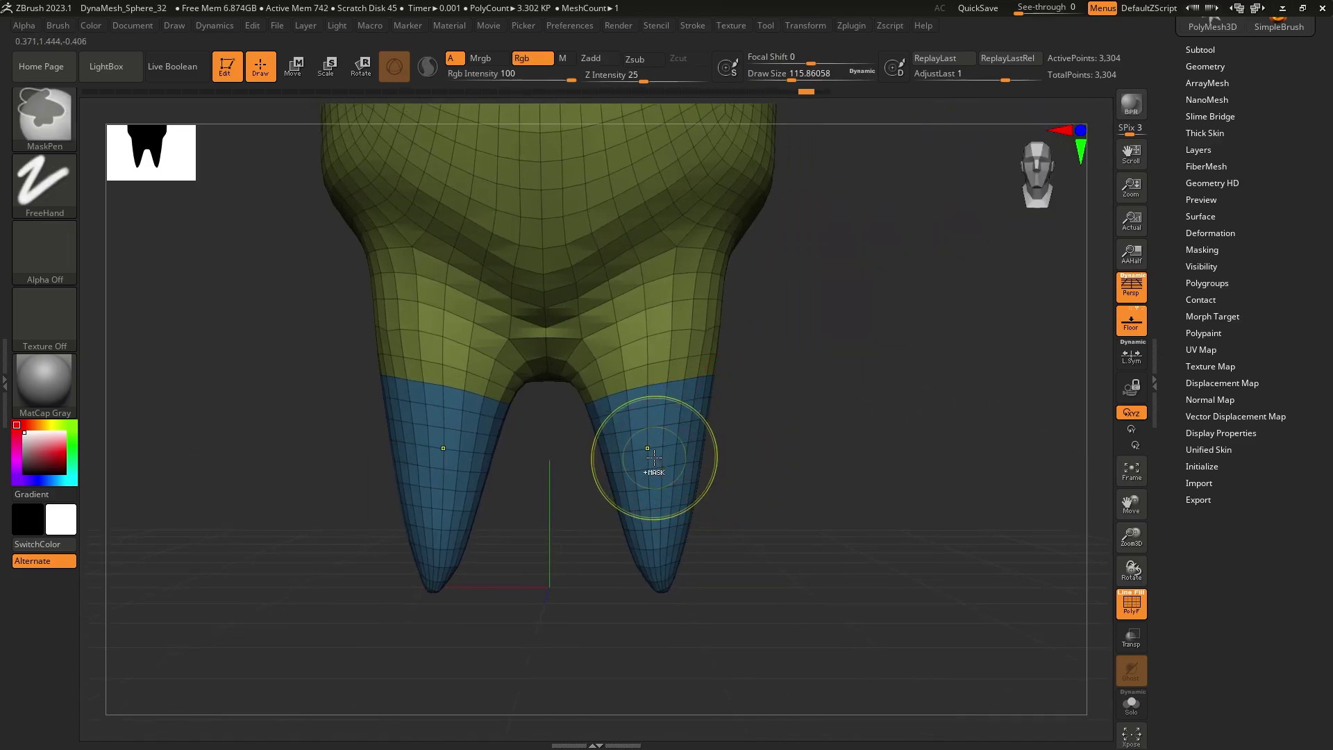
left_click(666, 461, "ctrl+shift")
mouse_move(696, 444)
right_mouse_down()
mouse_move(664, 511)
mouse_move(698, 466)
mouse_move(641, 456)
right_mouse_up()
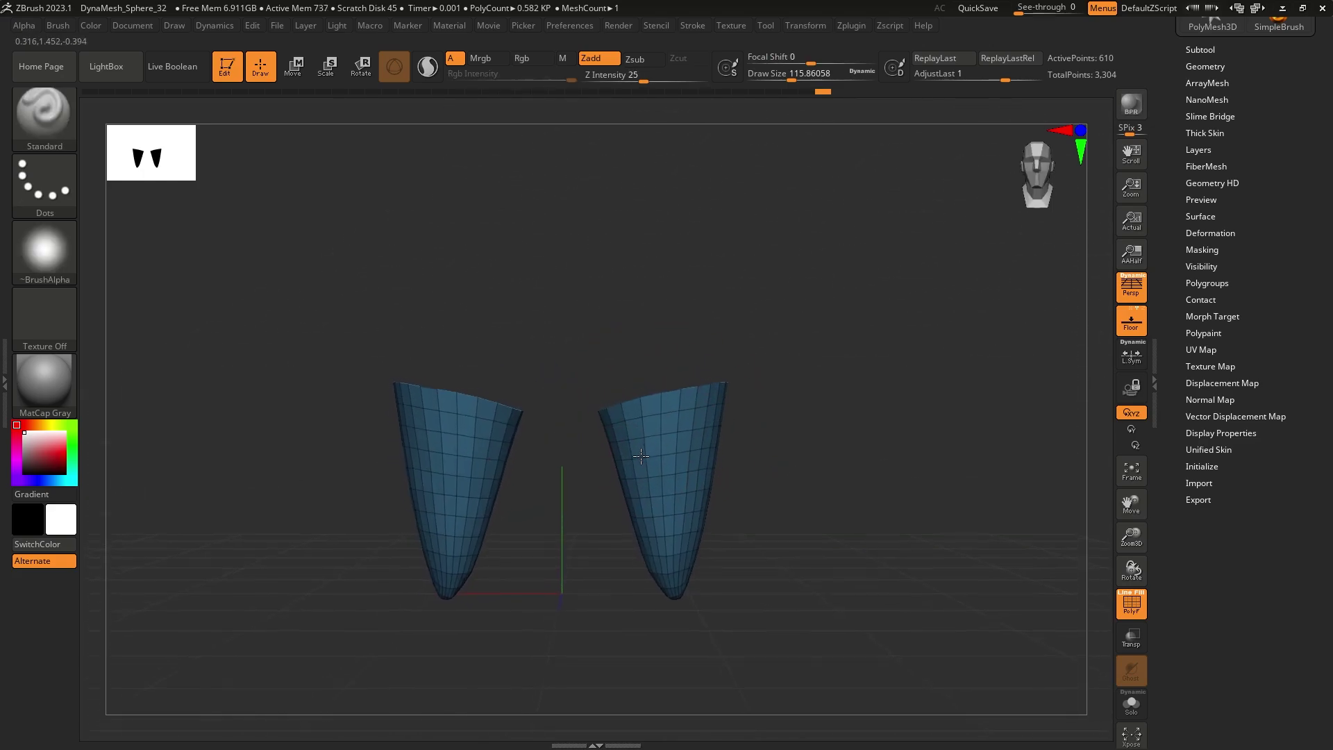
Step: Mask the isolated lower legs completely and unhide the rest of the model
key("ctrl")
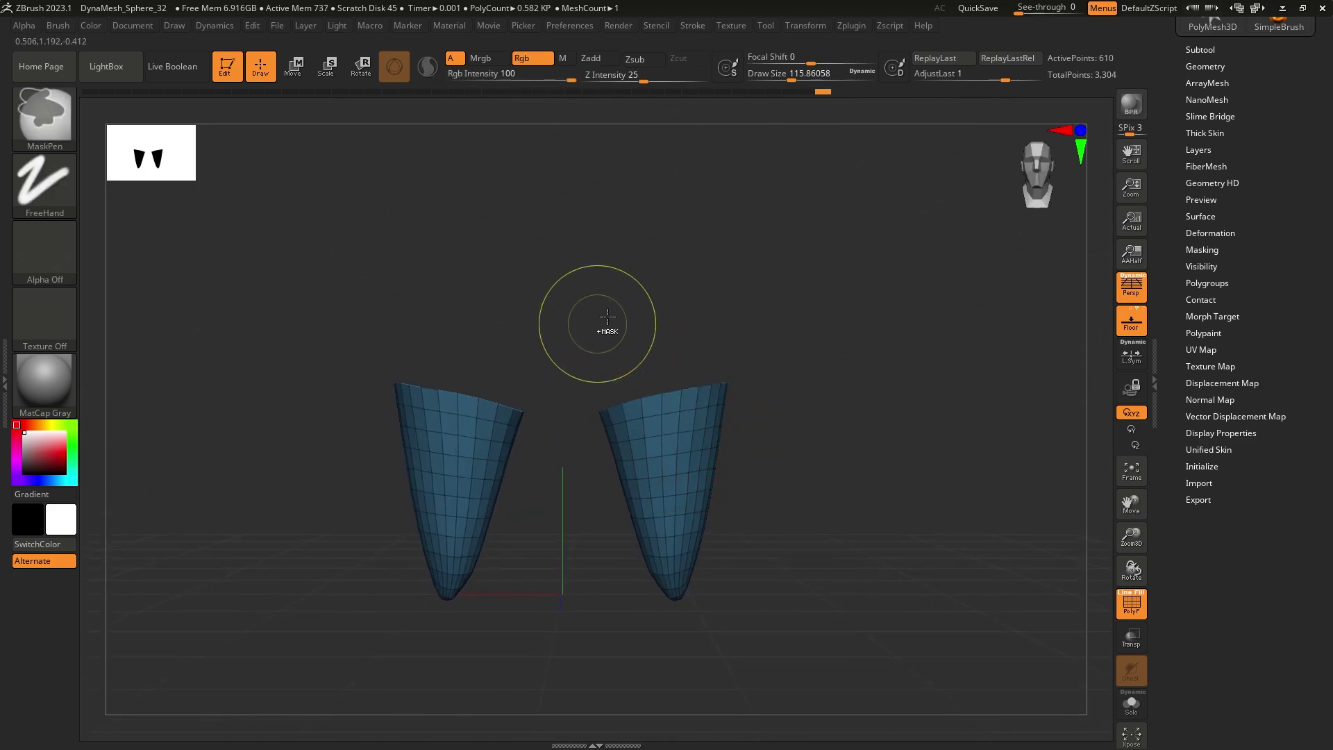
mouse_move(539, 312)
left_mouse_down("ctrl")
mouse_move(741, 482)
mouse_move(956, 743)
left_mouse_up("ctrl")
key("ctrl")
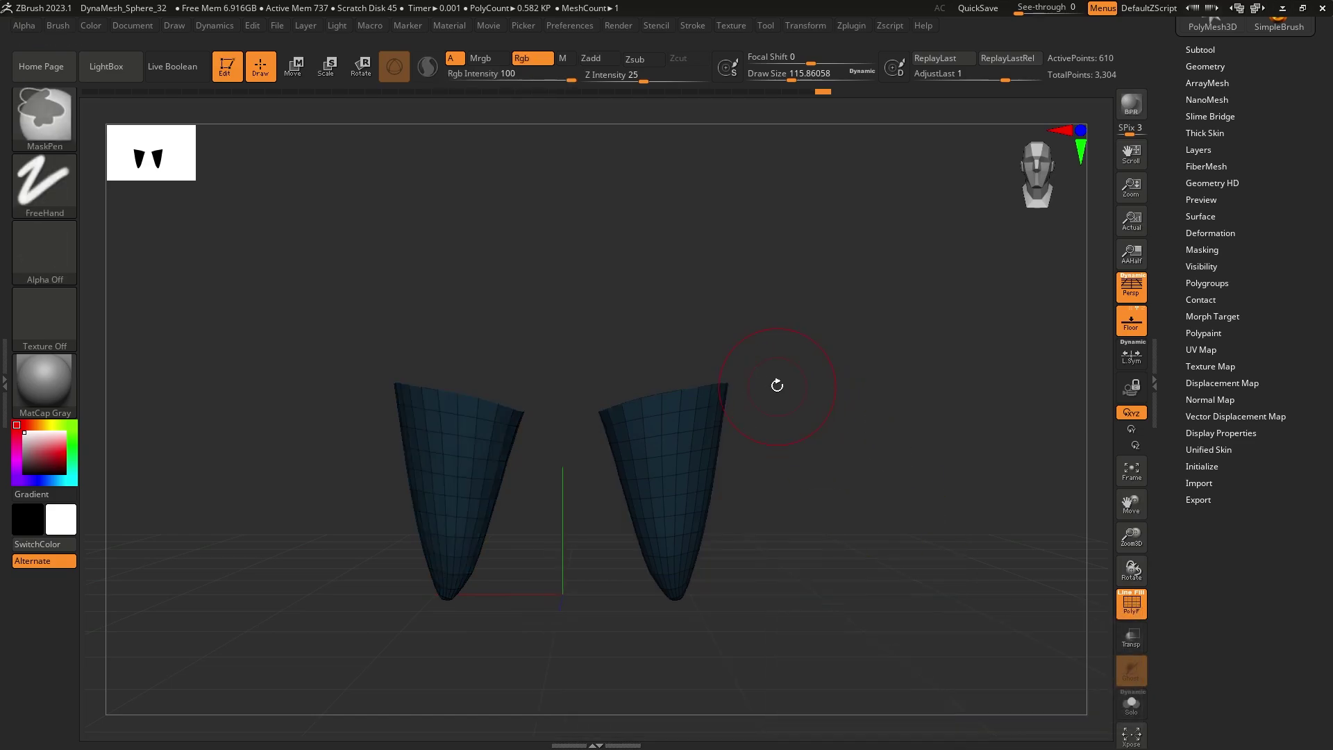
key("ctrl")
key("ctrl")
left_click(783, 393, "ctrl+shift")
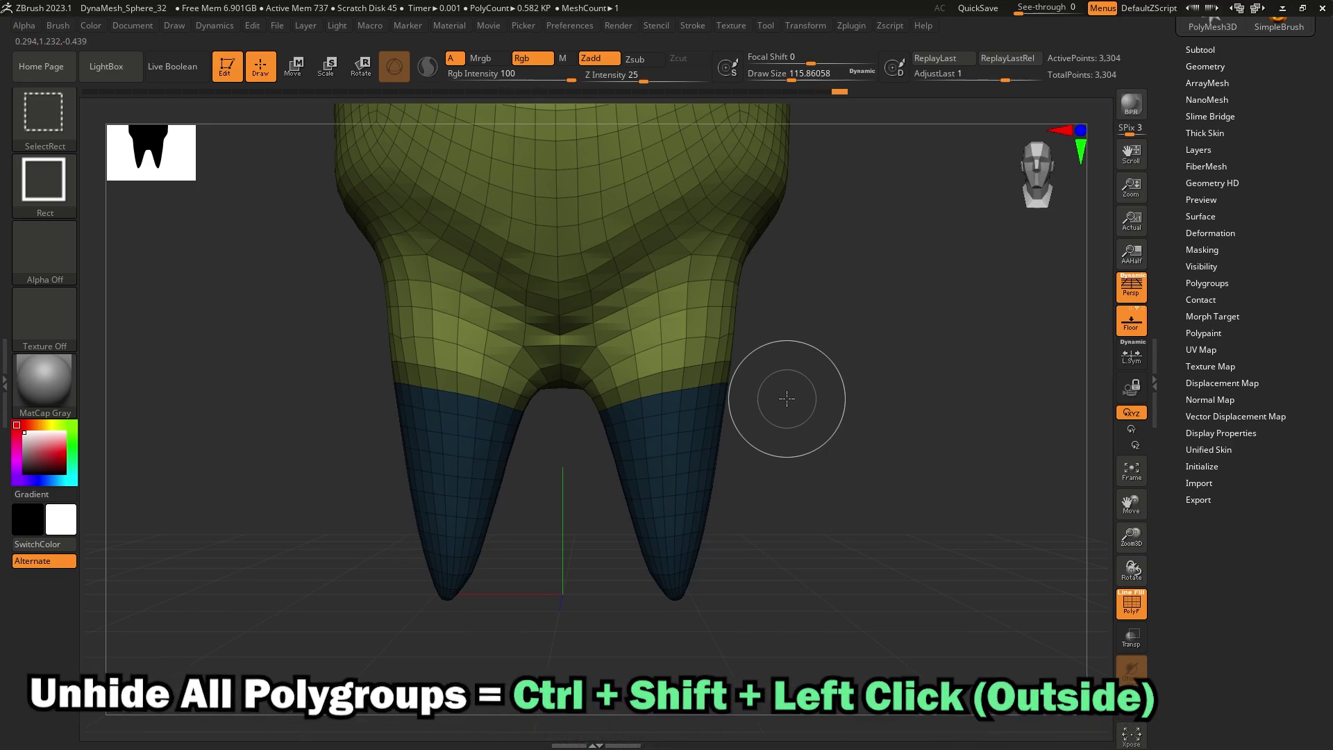
Step: Isolate the masked lower legs once more and unhide all polygroups again
left_click_drag(798, 335, 801, 384, "alt")
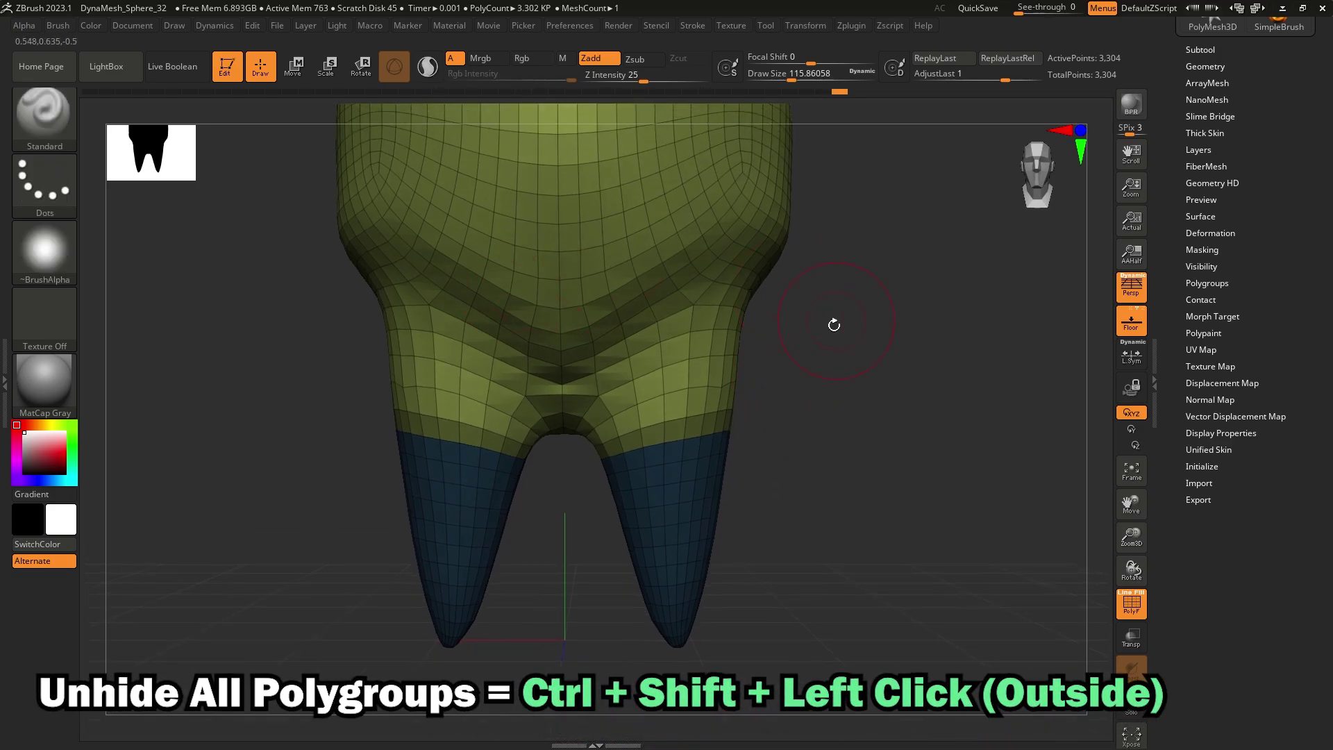
left_click(796, 386, "ctrl+shift")
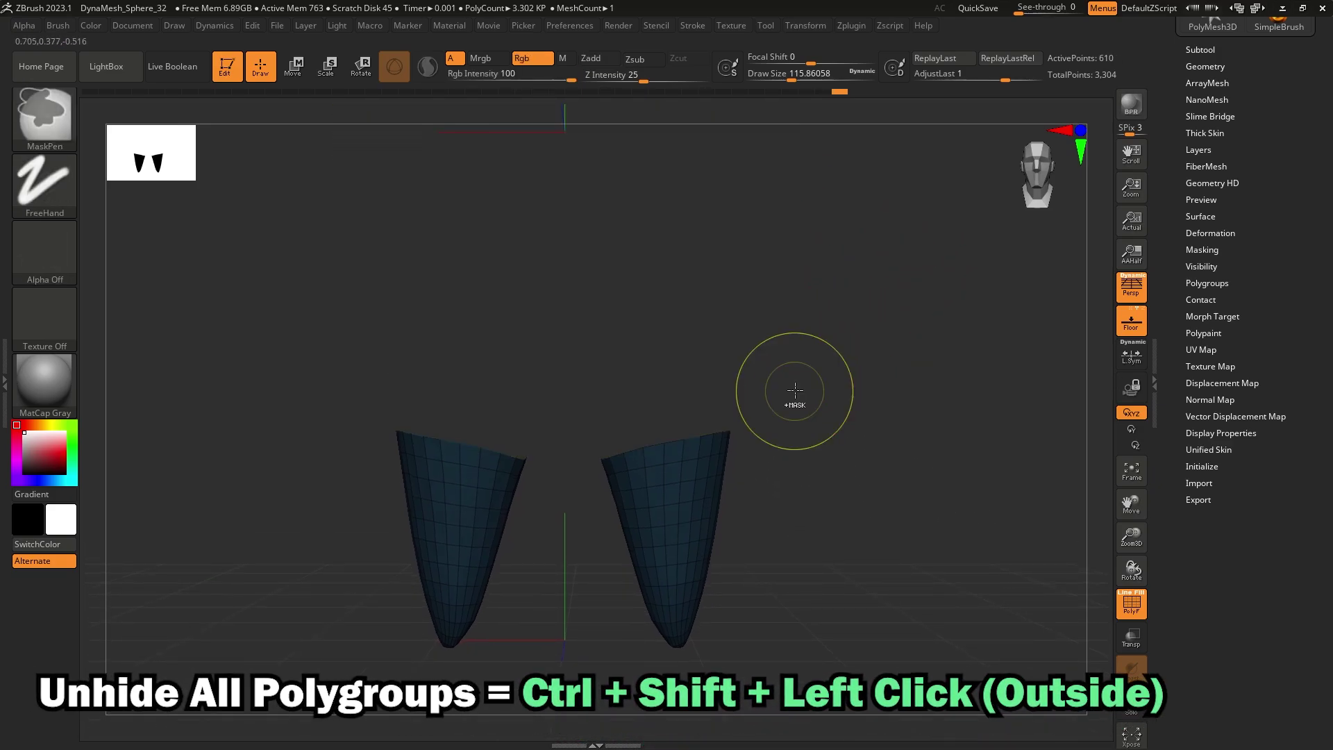
left_click(845, 419, "ctrl+shift")
Step: Try clearing the mask on the lower legs, undo it, and inspect the masked model without the wireframe
scroll(728, 430, "down", 5)
left_click_drag(851, 569, 683, 483, "ctrl")
left_click_drag(760, 500, 723, 475, "ctrl")
key("ctrl+z")
right_click_drag(717, 498, 593, 470)
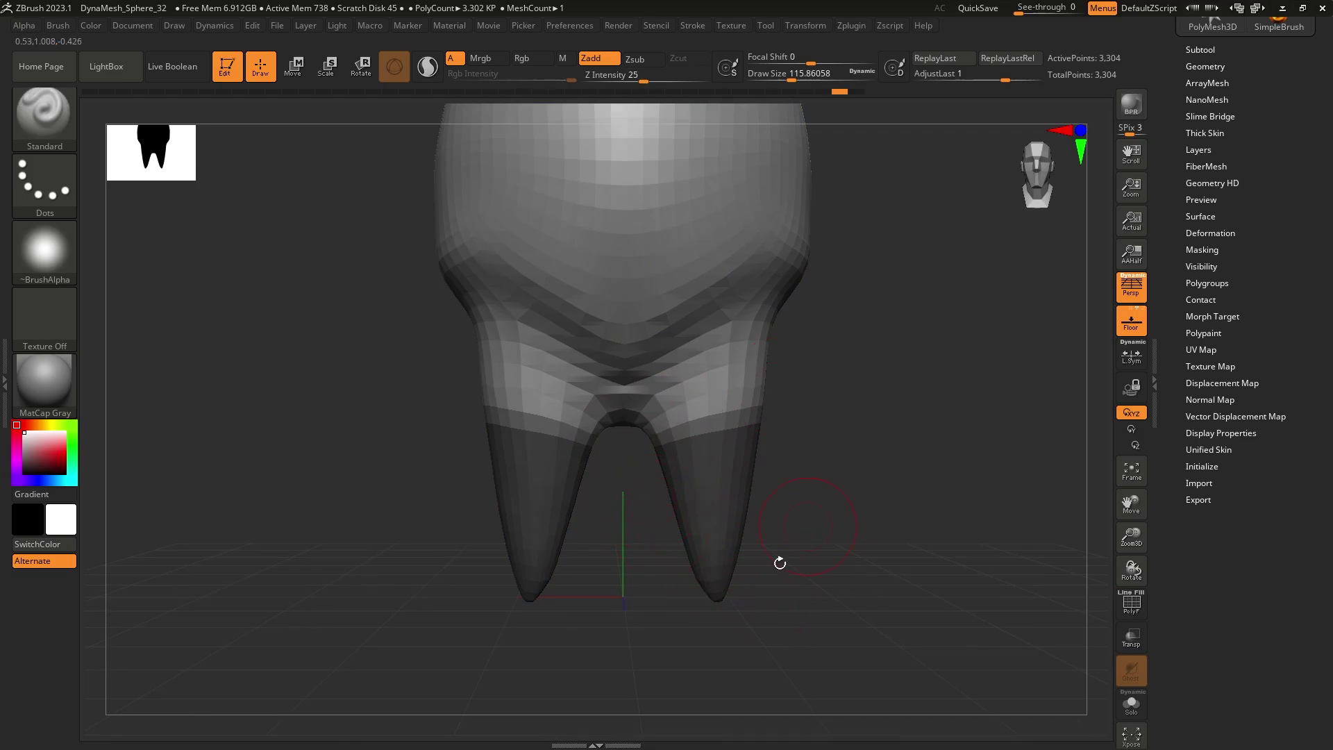
right_click_drag(825, 410, 800, 452, "alt")
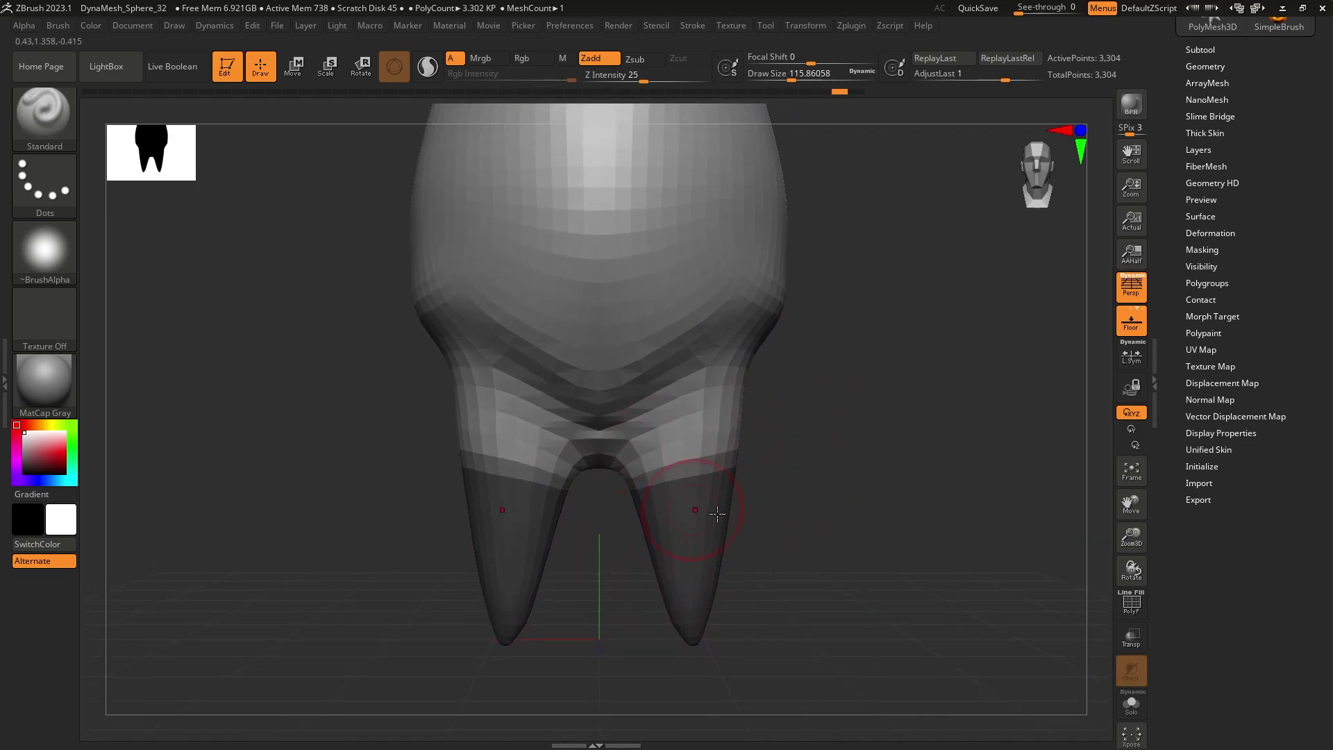
Step: Return to the original sphere in the undo history and select the Move brush with a draw size of about 476
key("shift+f")
left_click_drag(610, 270, 615, 378)
key("s")
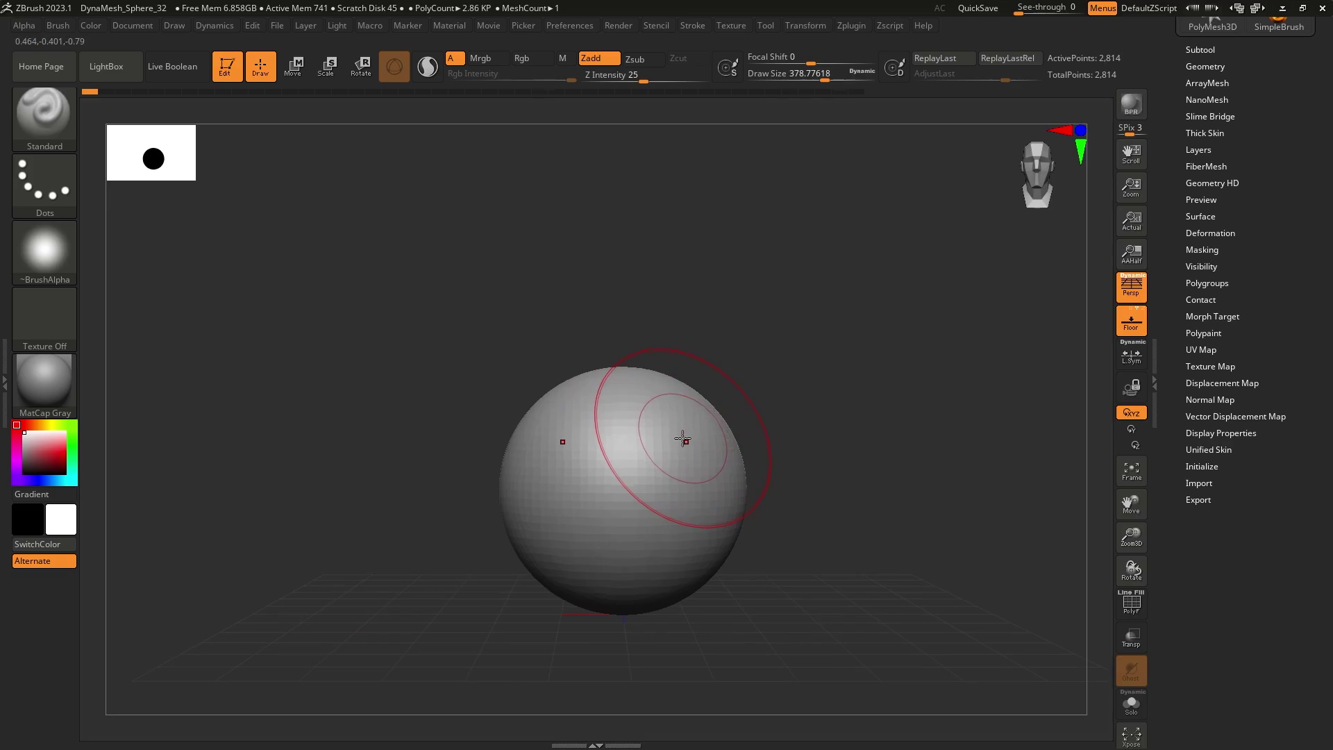
key("b")
key("m")
key("v")
key("s")
left_click_drag(622, 417, 646, 413)
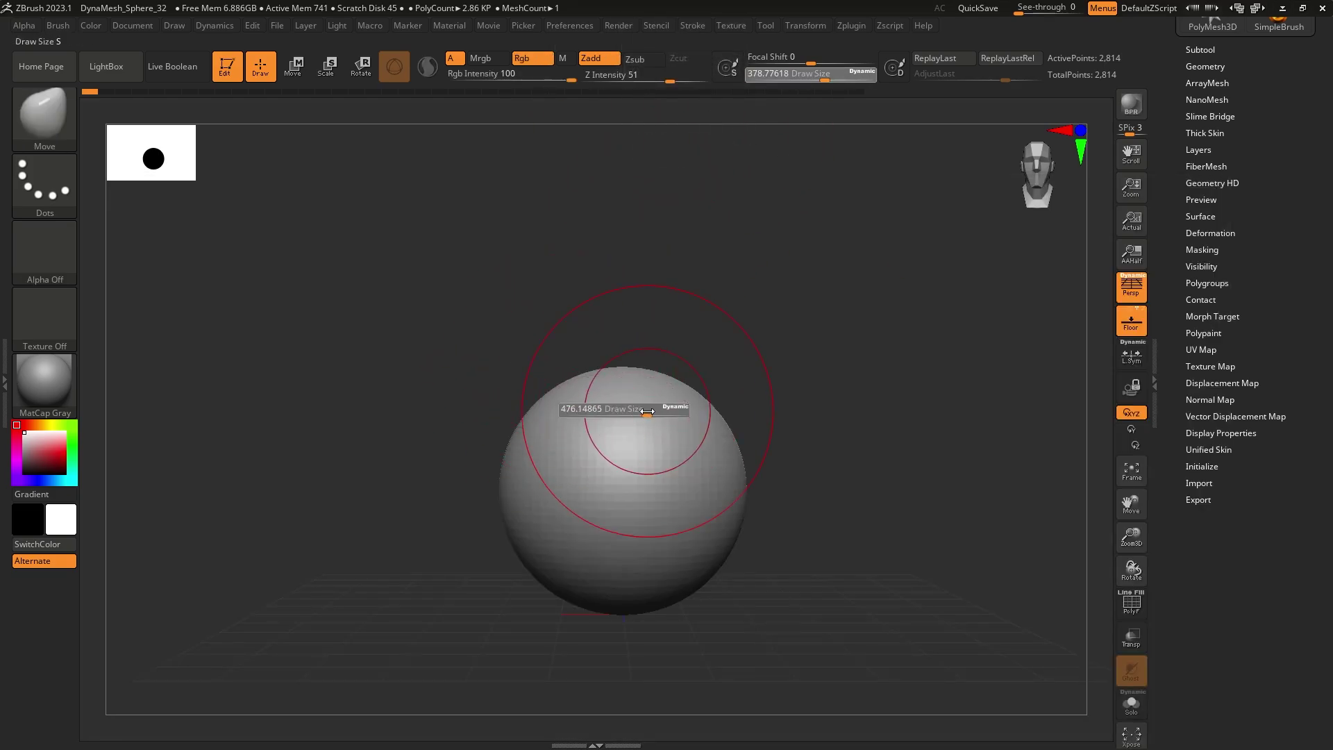
Step: Switch to the move gizmo, centre the sphere in view, and choose the Standard brush
key("w")
right_click_drag(678, 514, 657, 431, "alt")
key("b")
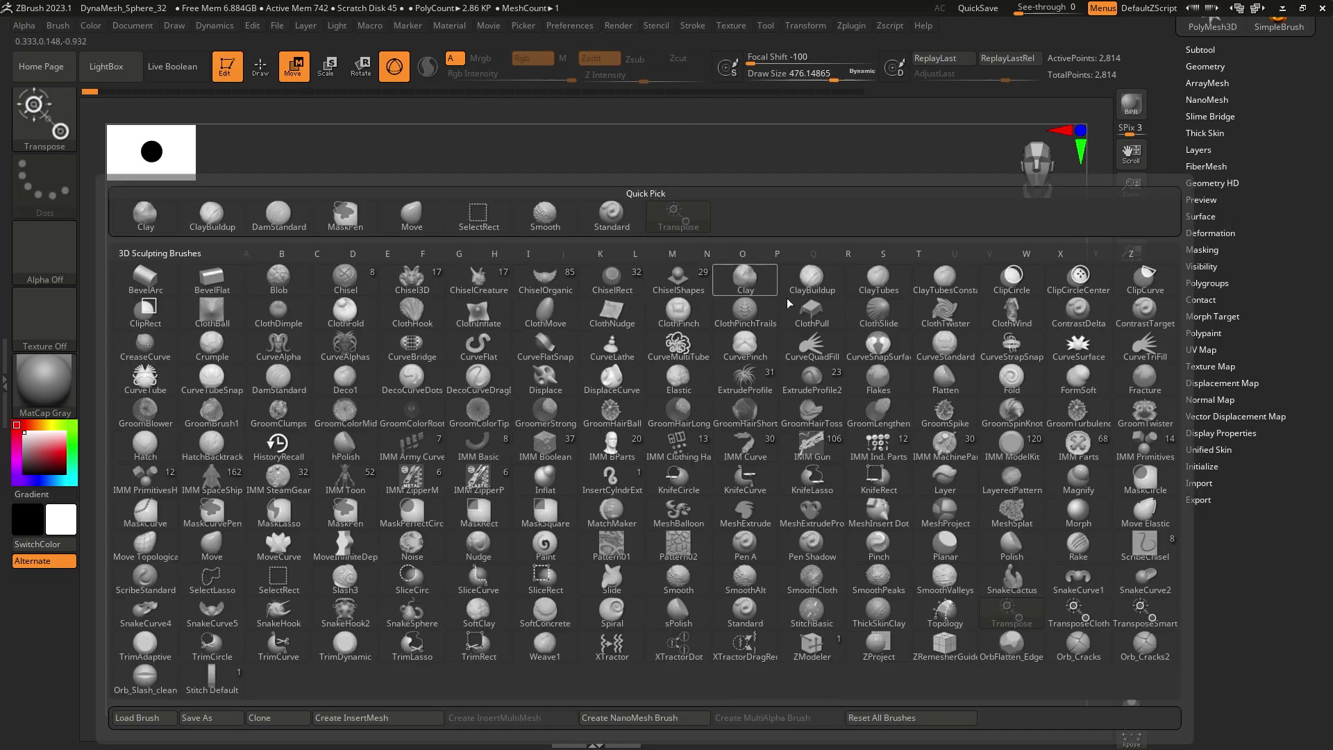
key("s")
key("t")
left_click(562, 463)
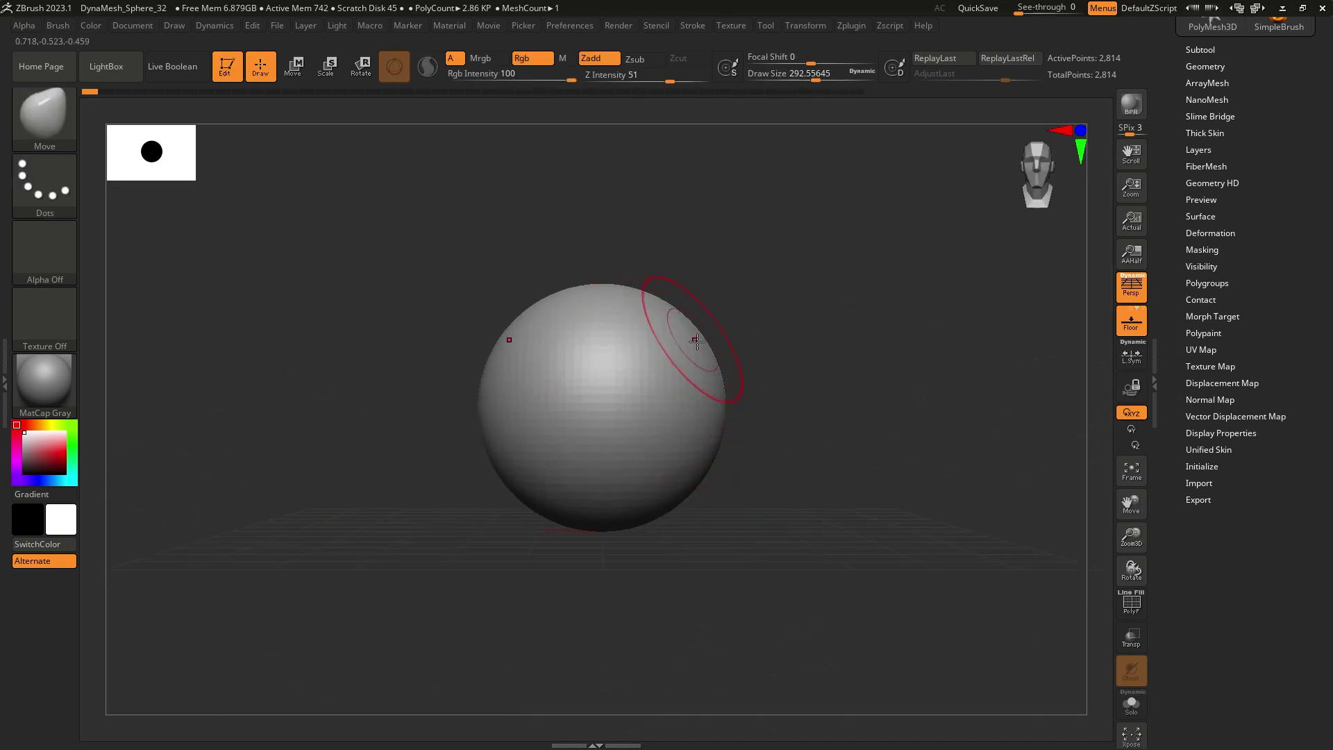
Step: Select the Move brush for reshaping the sphere
key("b")
key("m")
key("v")
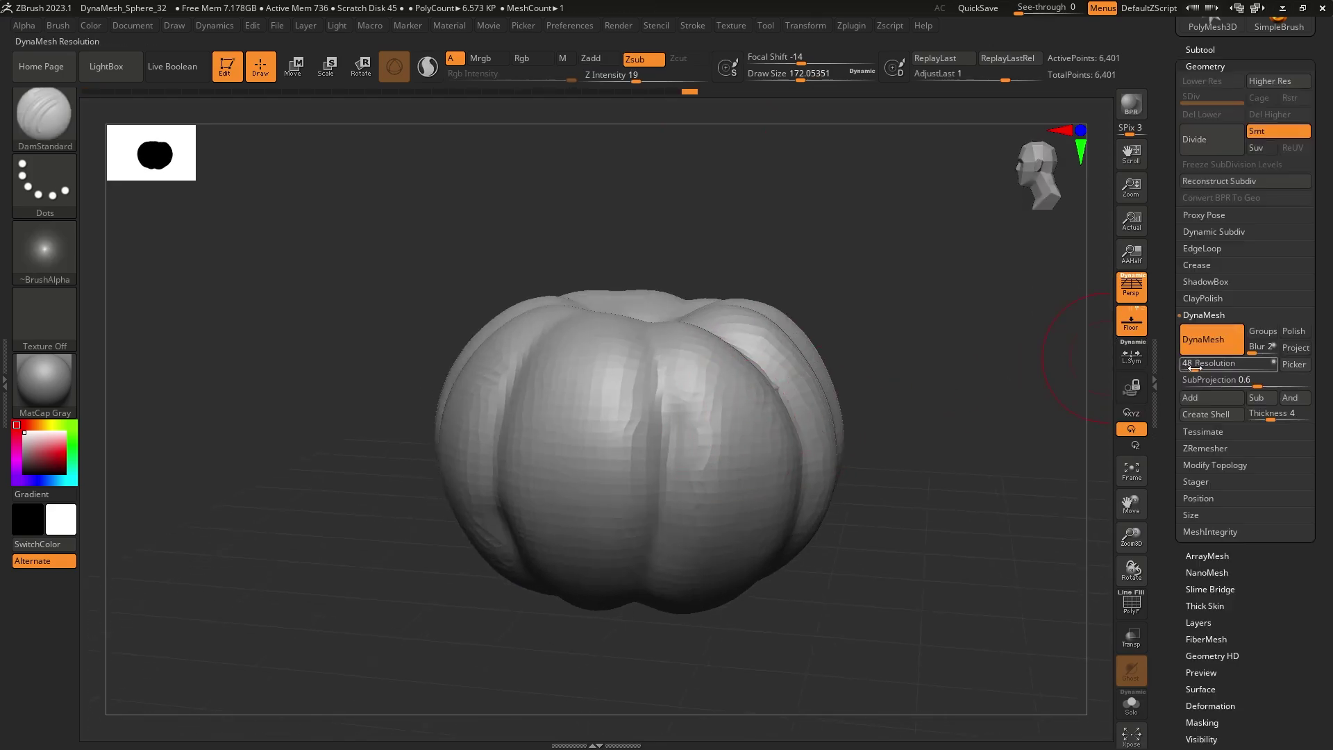
Step: Set the DynaMesh resolution to 144 and re-DynaMesh the pumpkin
left_click_drag(1196, 370, 1201, 369)
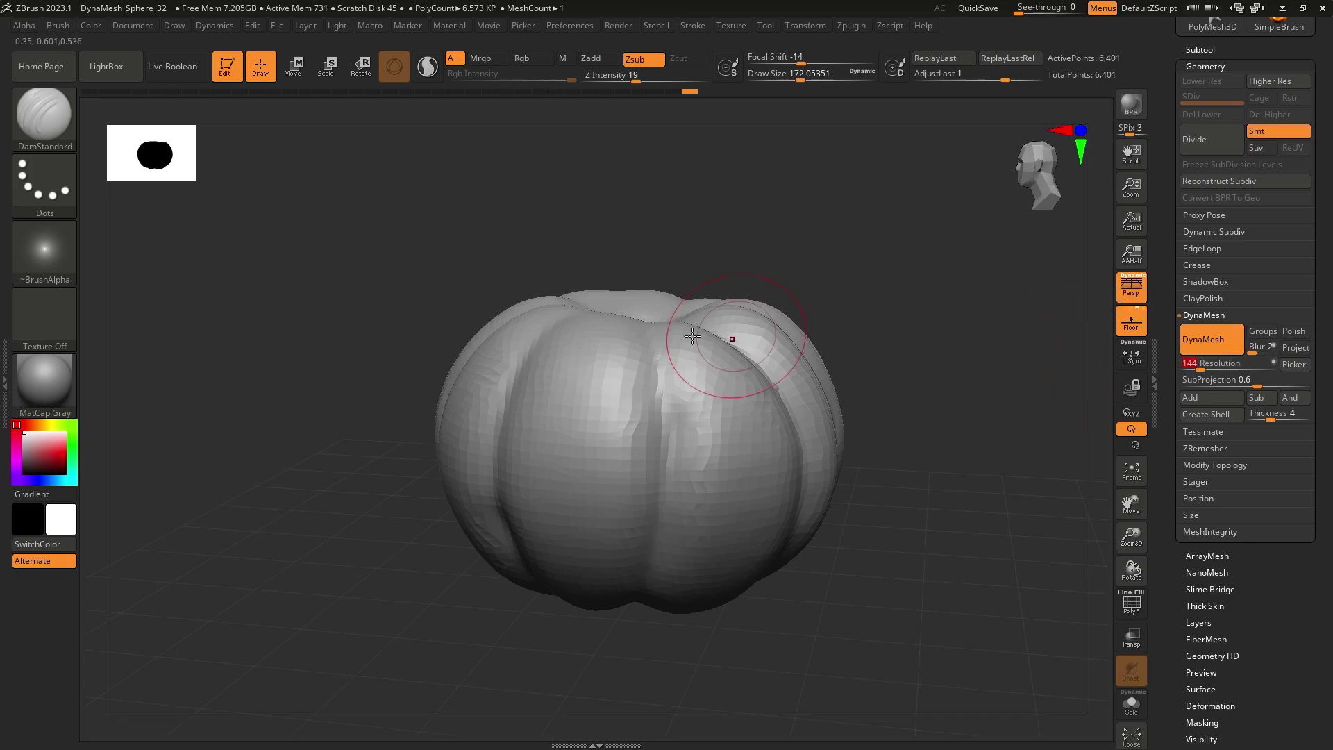
mouse_move(710, 344)
right_mouse_down()
mouse_move(696, 393)
mouse_move(729, 351)
right_mouse_up()
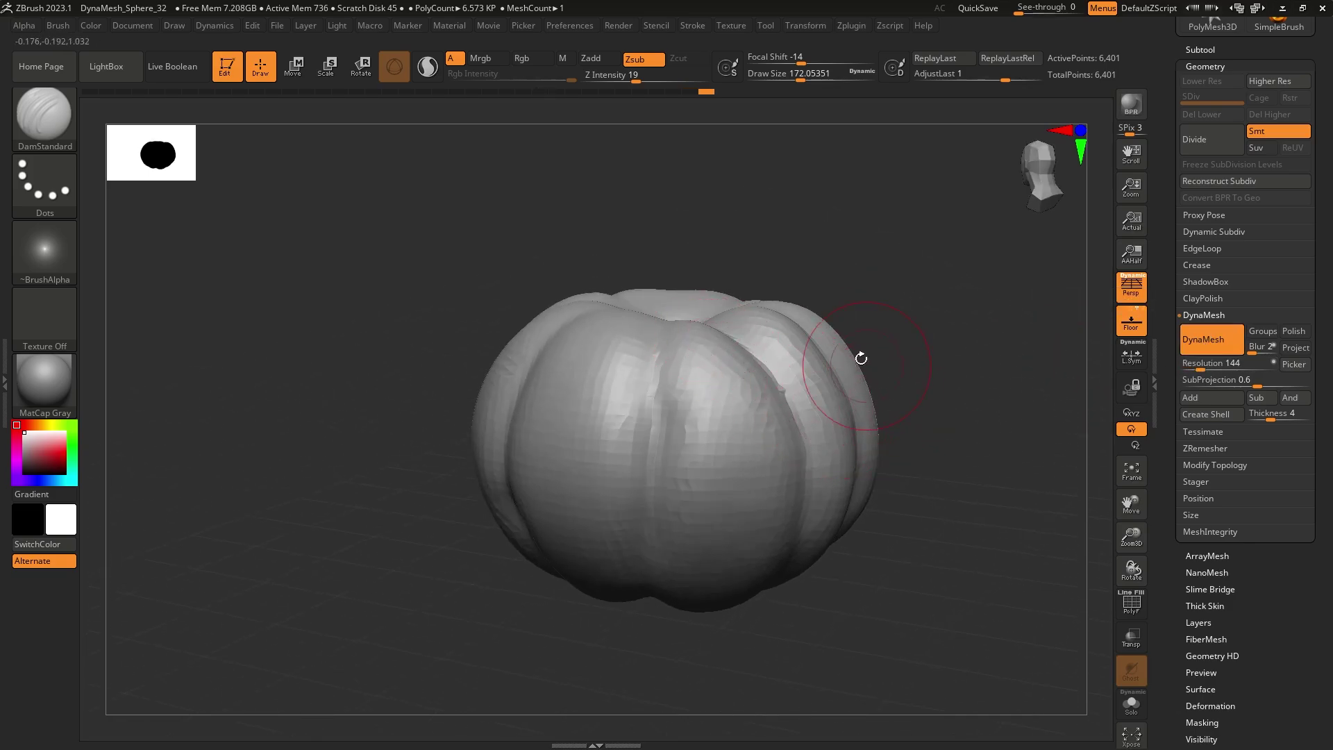
left_click_drag(866, 253, 982, 327, "ctrl")
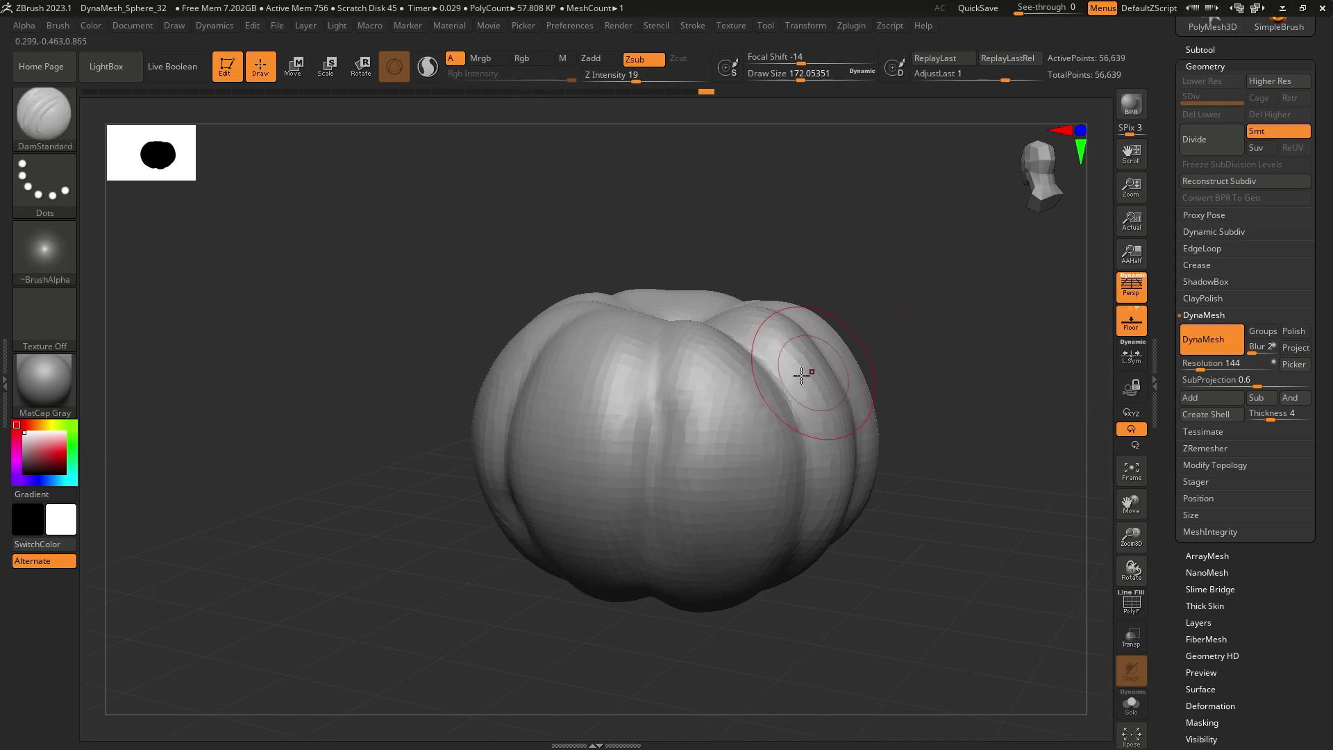
Step: Examine the pumpkin's mesh density up close with the wireframe shown, reduce the draw size to about 97, and hide the wireframe
key("shift+f")
right_click_drag(699, 405, 923, 442, "ctrl")
key("s")
left_click_drag(766, 436, 753, 436)
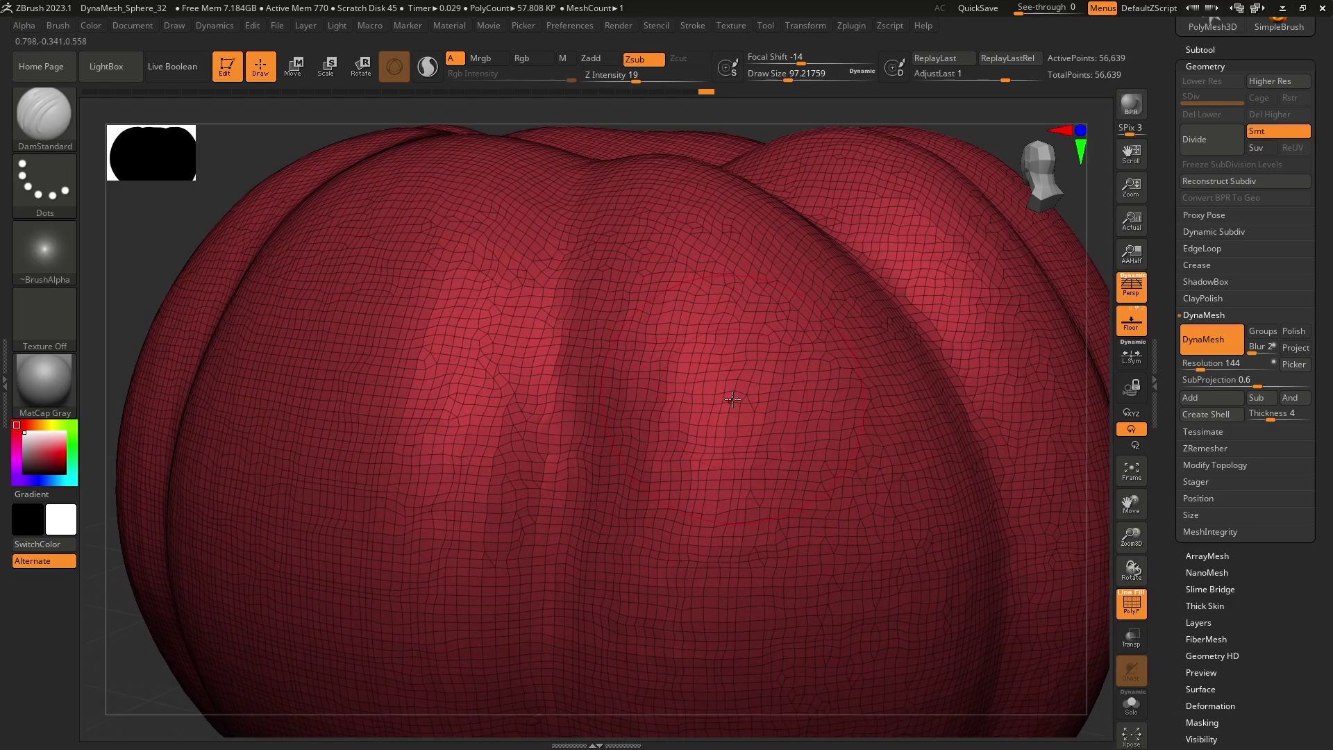
key("shift+f")
key("f")
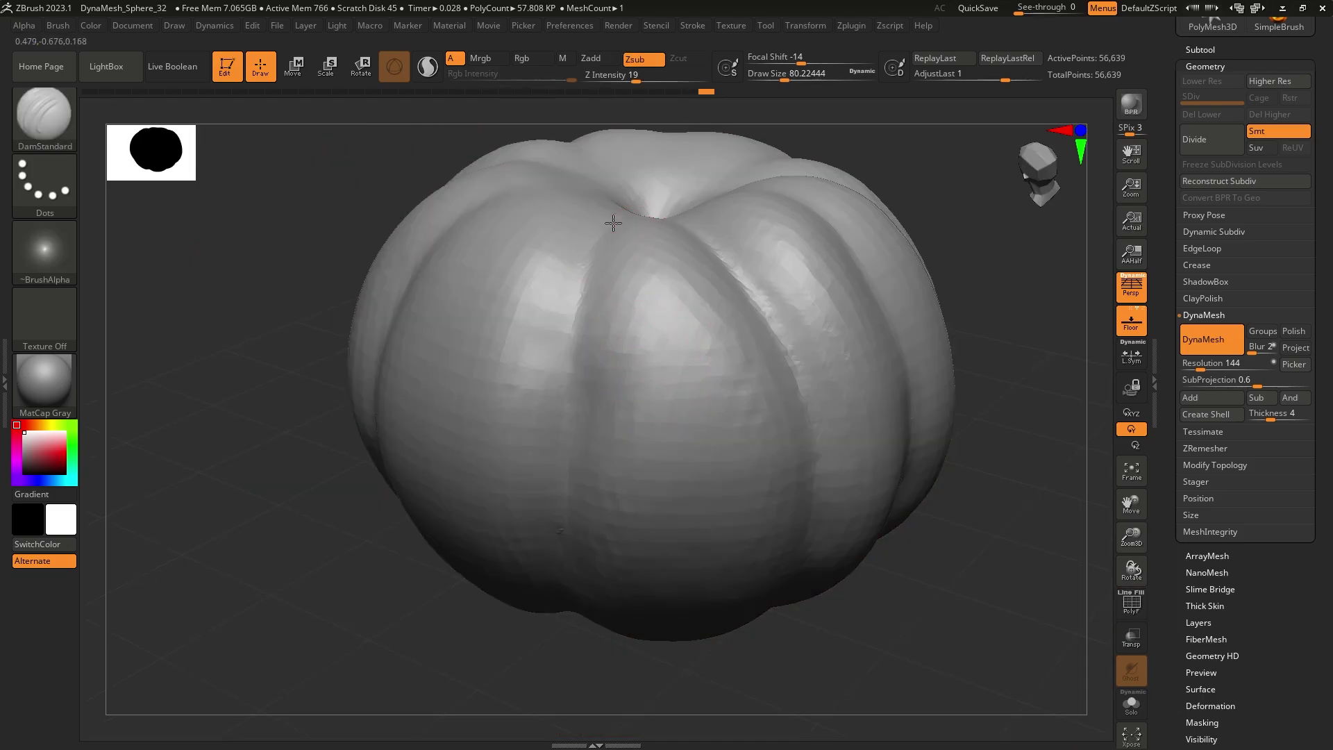
Step: Carve vertical grooves along the pumpkin's ribs with the DamStandard brush
right_click_drag(639, 417, 596, 189)
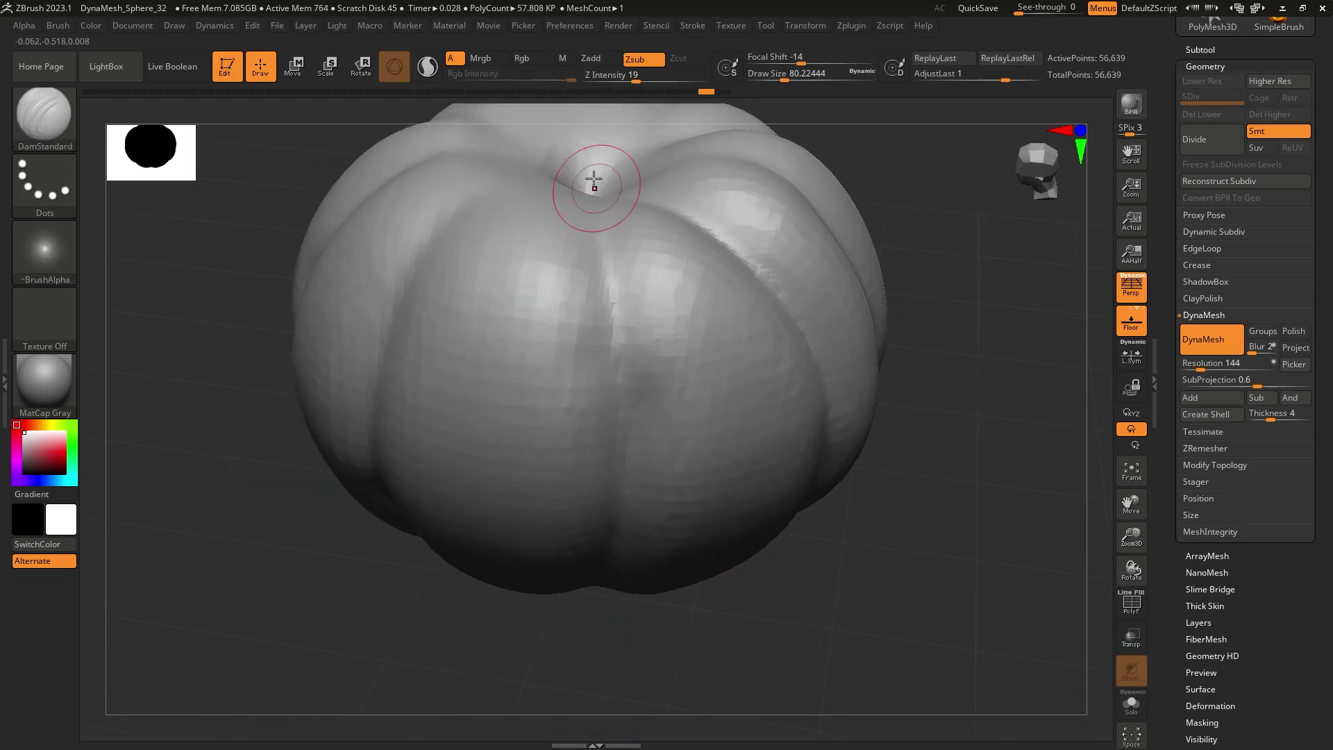
mouse_move(621, 444)
right_mouse_down()
mouse_move(586, 535)
mouse_move(598, 395)
mouse_move(616, 351)
mouse_move(782, 255)
right_mouse_up()
right_click_drag(743, 482, 655, 215)
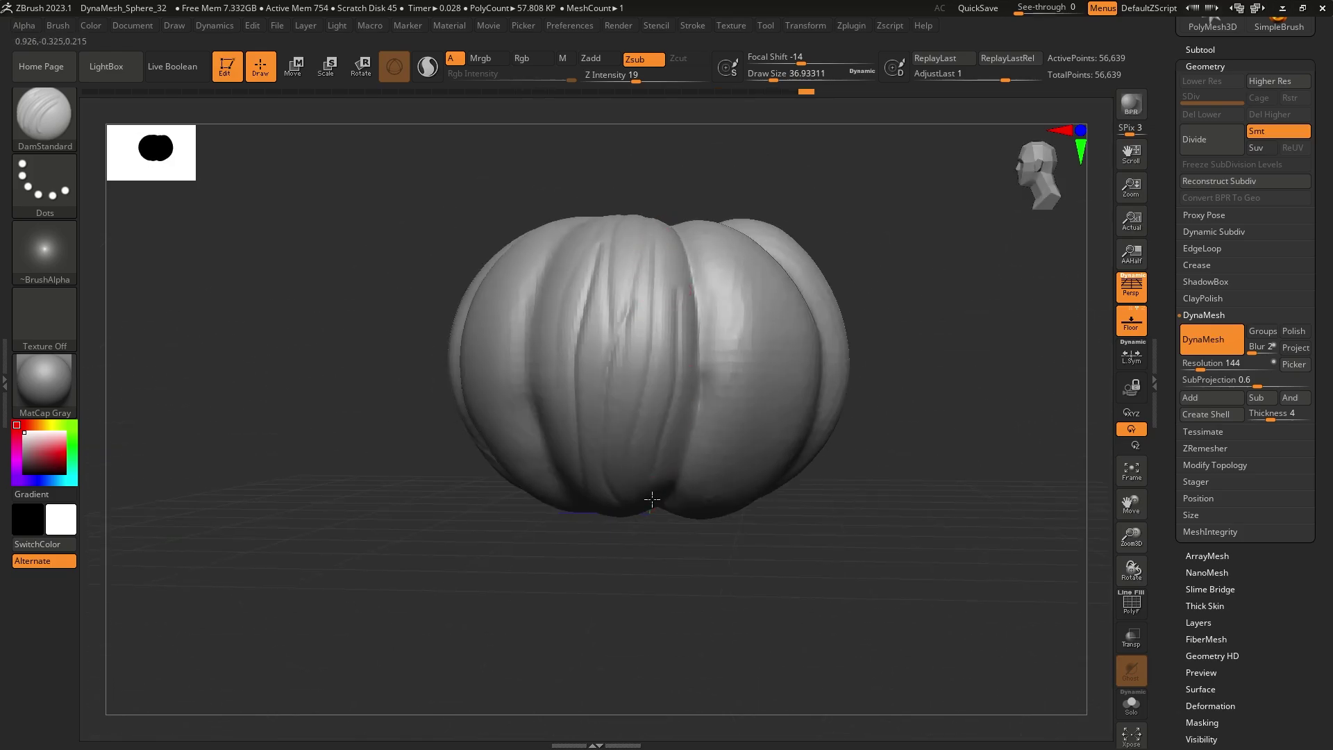
right_click_drag(652, 499, 625, 157)
right_click_drag(649, 396, 621, 171)
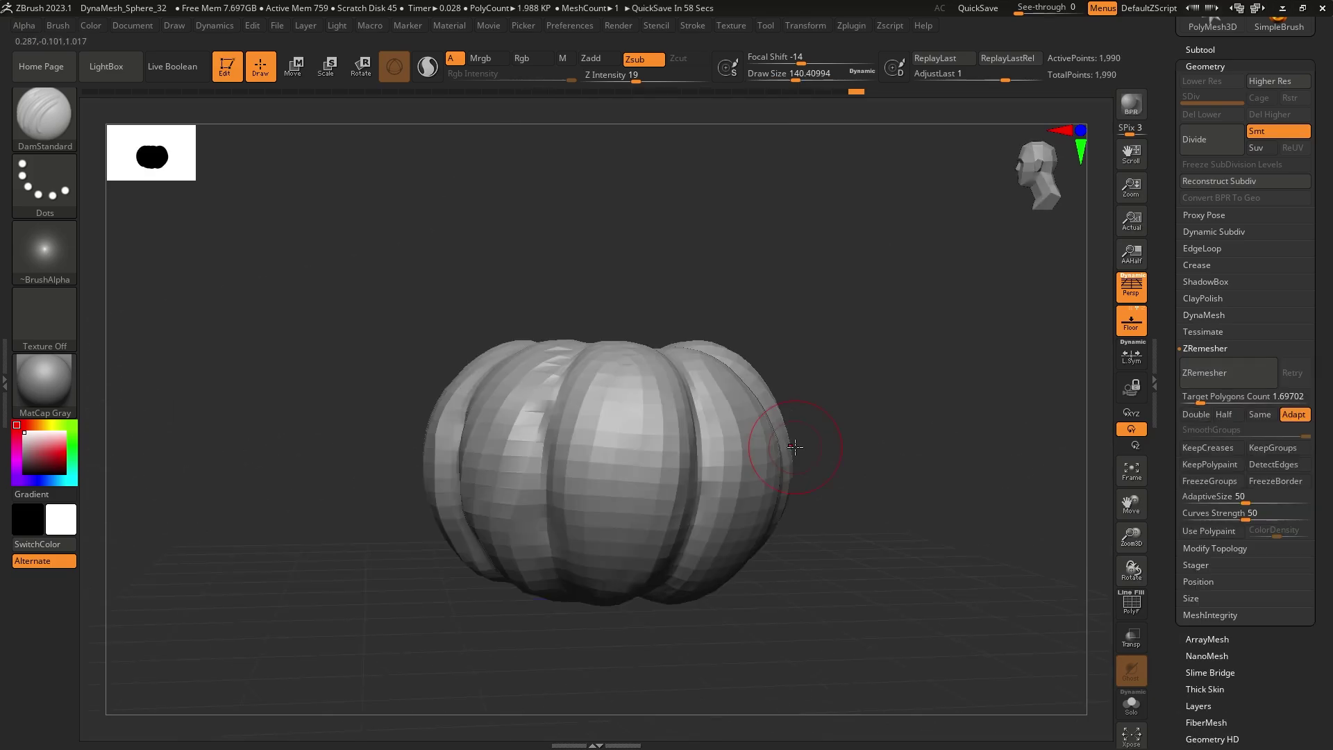
Step: Reduce the draw size to about 83 and show the wireframe on the ZRemeshed pumpkin
right_click_drag(775, 408, 718, 422, "ctrl")
right_click_drag(795, 386, 798, 348, "alt")
mouse_move(681, 402)
right_mouse_down()
mouse_move(718, 403)
mouse_move(658, 354)
right_mouse_up()
right_click_drag(649, 310, 687, 360, "ctrl")
key("bracketleft")
key("bracketleft")
key("bracketleft")
right_click_drag(640, 401, 611, 432)
key("shift+f")
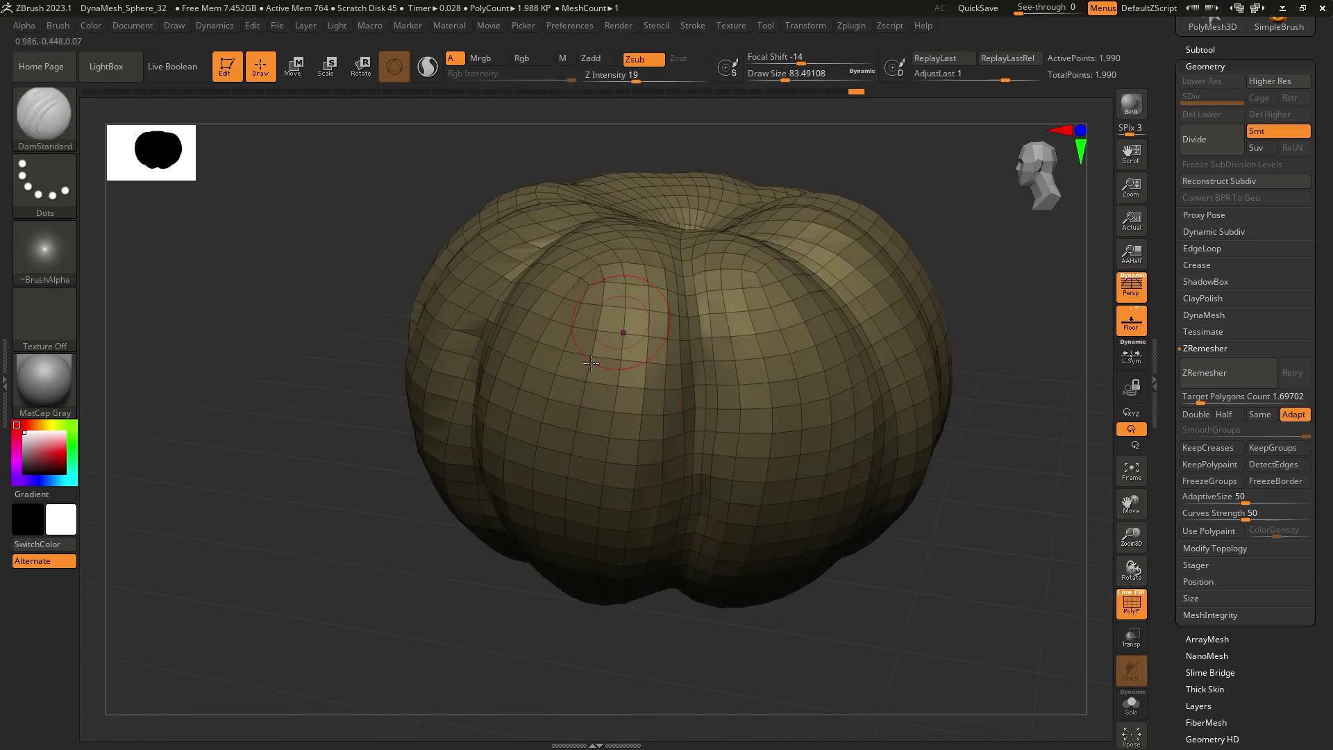
Step: Reduce the draw size to about 56 and examine the pumpkin's polygon flow from several angles with the wireframe shown
key("shift+f")
key("bracketleft")
key("bracketleft")
key("bracketleft")
key("shift+f")
right_click_drag(491, 501, 425, 379)
right_click_drag(440, 484, 601, 432)
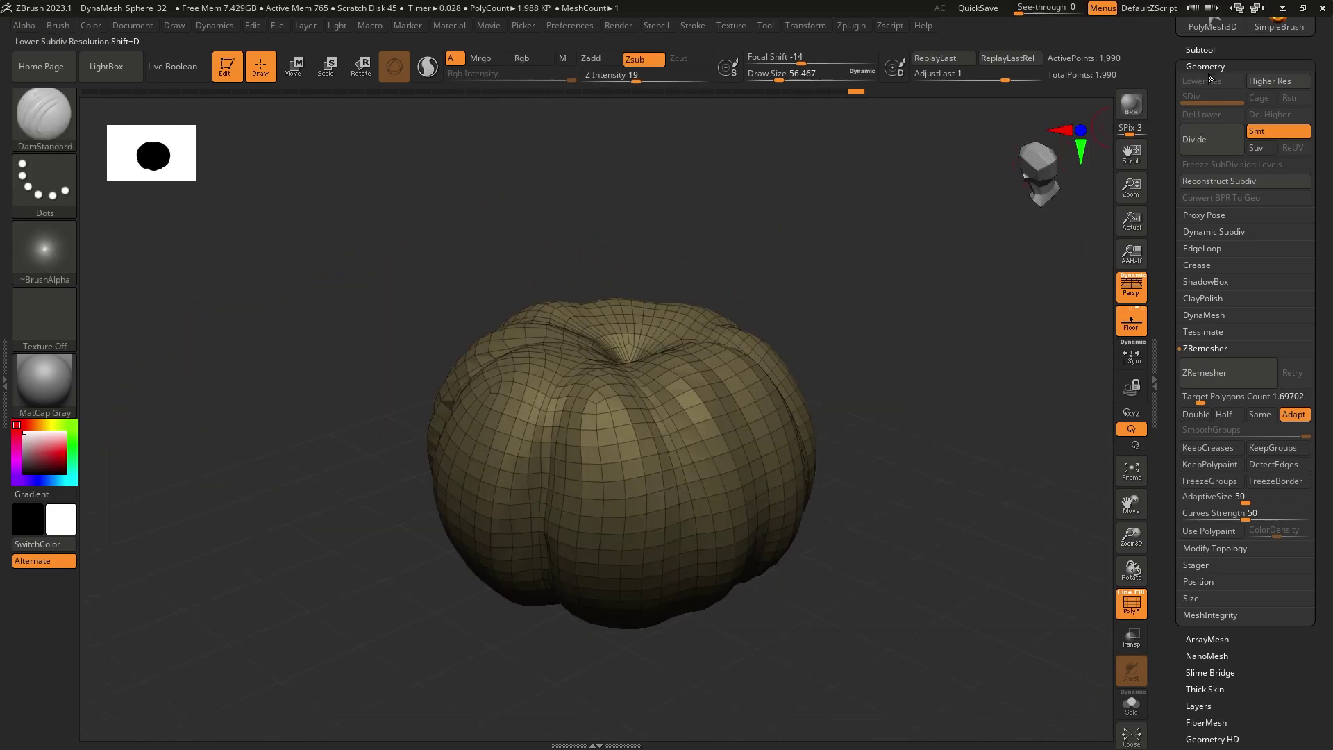
Step: Divide the pumpkin mesh once, return to subdivision level 1, and show the wireframe
scroll(1188, 83, "up", 1)
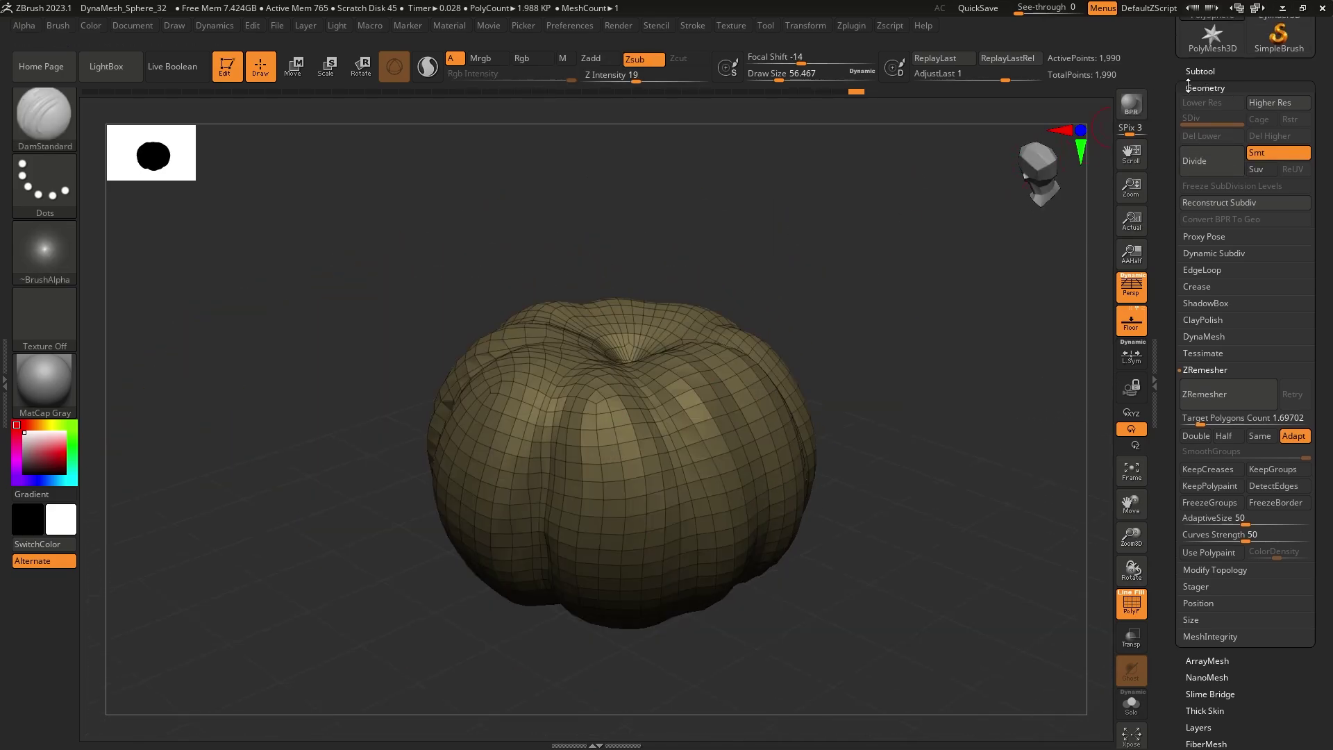
left_click(1207, 171)
key("shift+f")
right_click_drag(607, 414, 545, 468, "ctrl")
left_click_drag(1213, 122, 1193, 122)
key("shift+f")
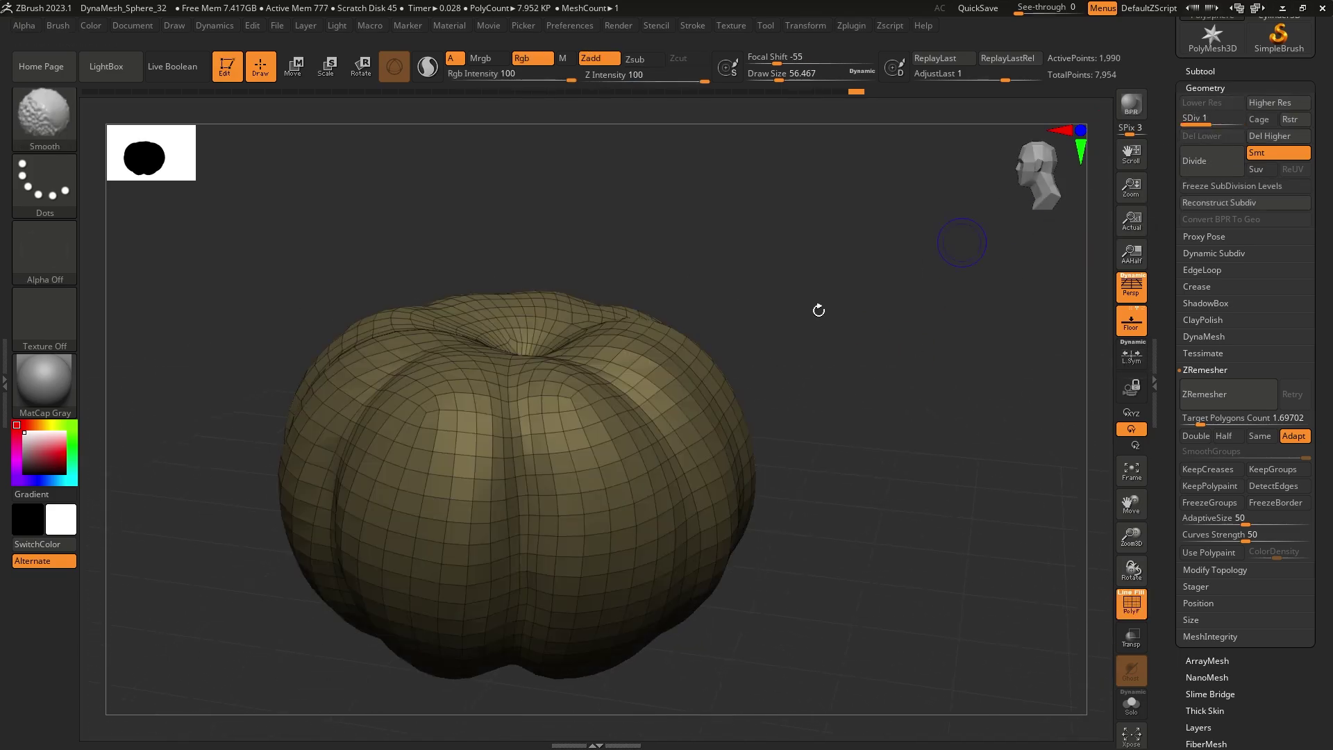
Step: Try reshaping the pumpkin's low-resolution form with the Move brush and undo the change
right_click_drag(634, 472, 677, 448)
key("b")
key("m")
key("v")
key("s")
mouse_move(663, 443)
left_mouse_down()
mouse_move(718, 440)
mouse_move(642, 439)
mouse_move(565, 592)
left_mouse_up()
key("ctrl+z")
Step: Carve vertical grooves into the pumpkin with the DamStandard brush, and divide the mesh to subdivision level 3
right_click_drag(986, 416, 972, 430, "alt")
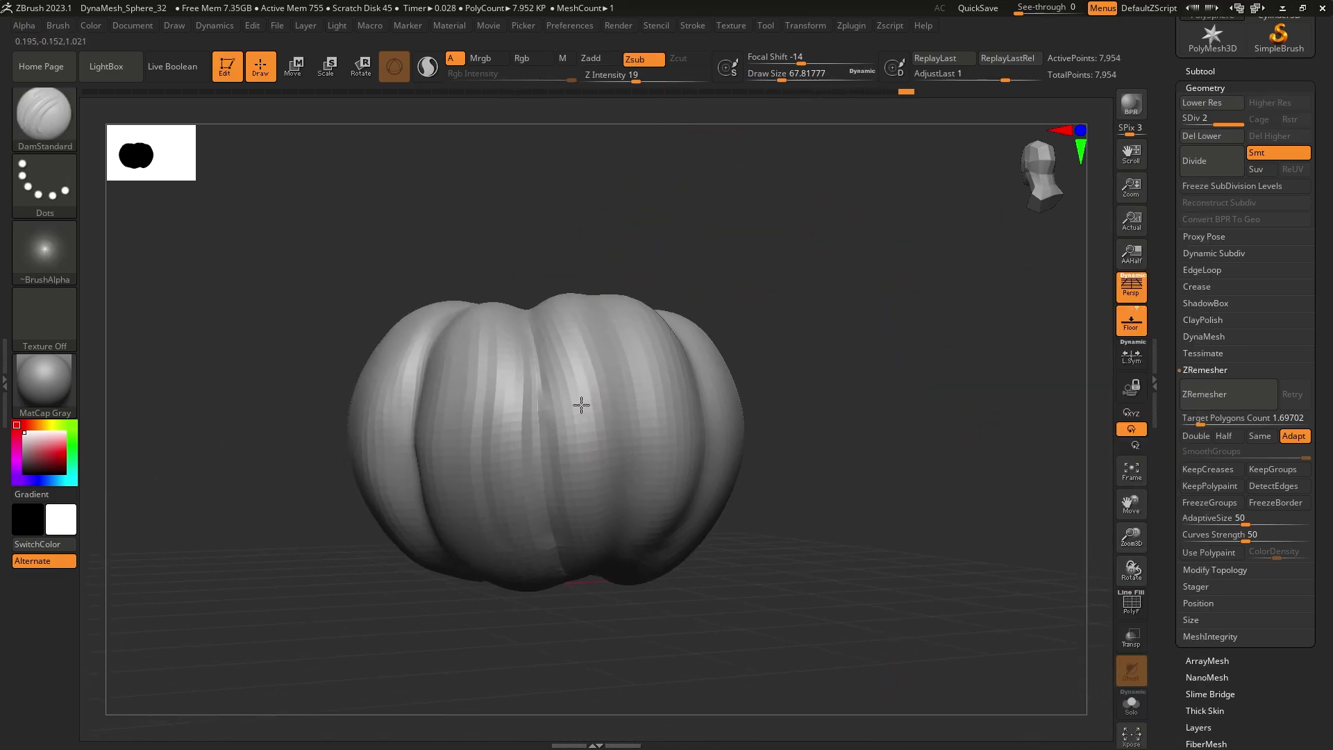
left_click_drag(536, 321, 537, 435)
left_click_drag(574, 595, 561, 574)
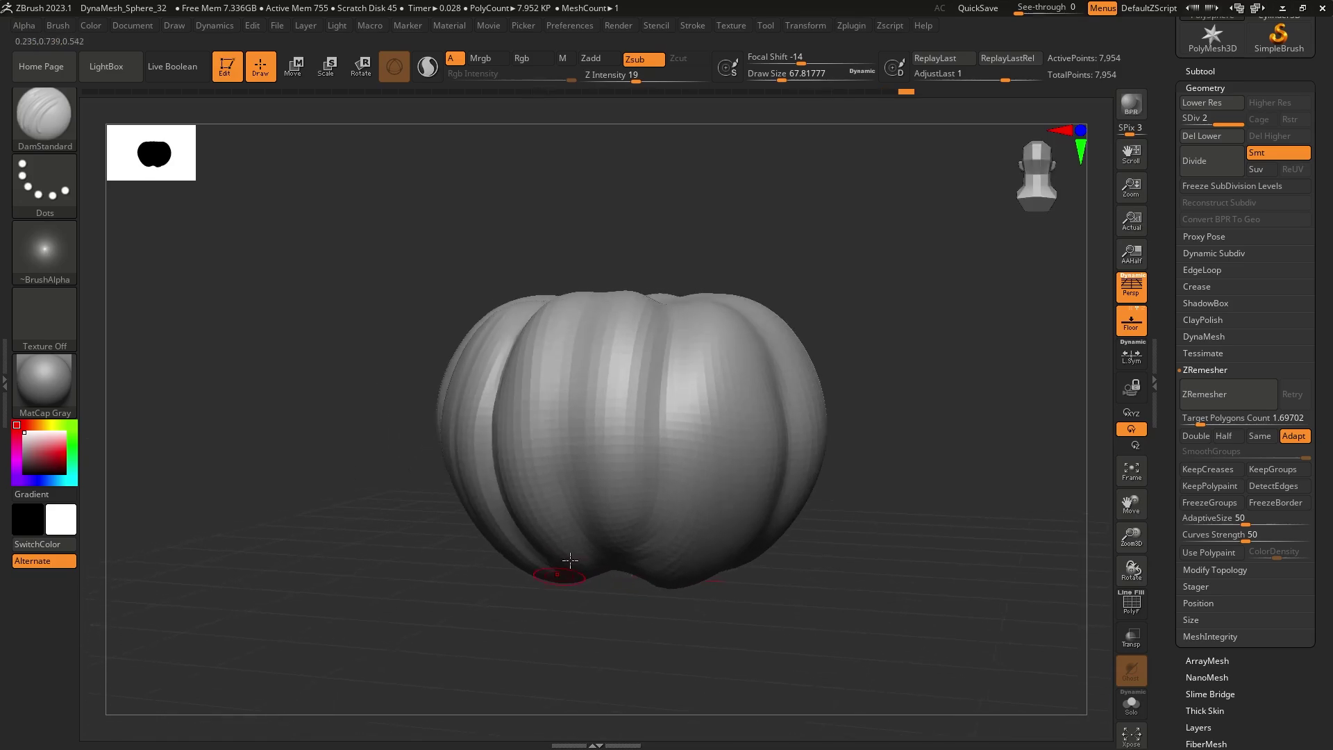
left_click(1214, 165)
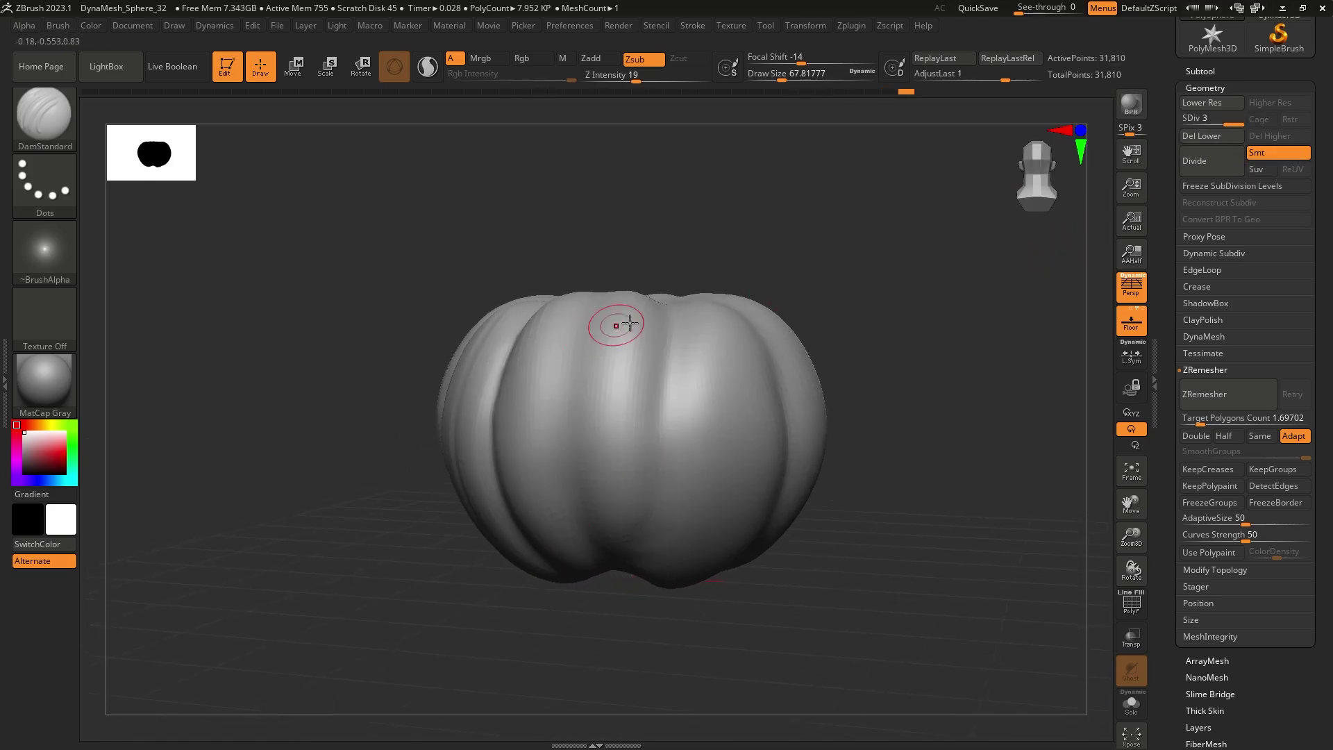
Step: Divide the pumpkin mesh to subdivision level 4 and carve a fine vertical groove into a front rib with the DamStandard brush at draw size about 49
right_click_drag(639, 500, 632, 445)
mouse_move(566, 310)
right_mouse_down()
mouse_move(580, 481)
mouse_move(545, 303)
right_mouse_up()
left_click_drag(551, 273, 712, 353)
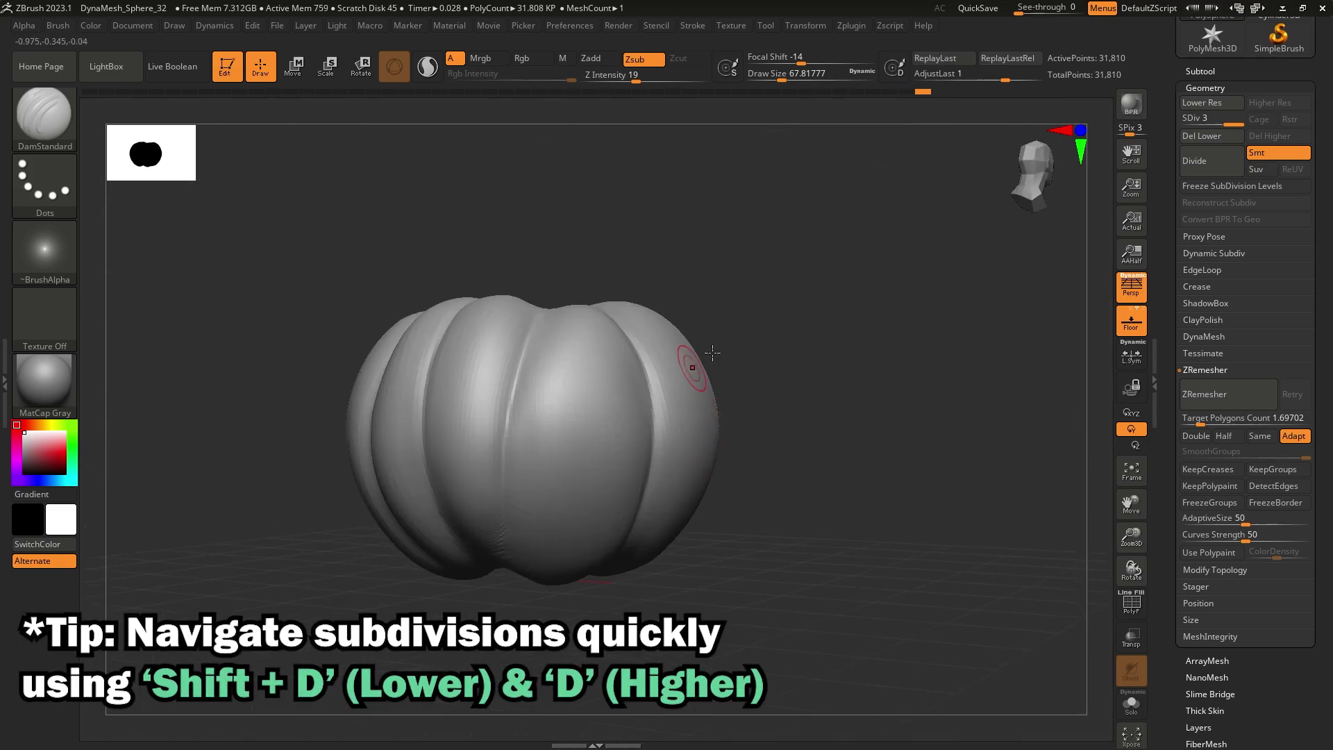
key("s")
left_click_drag(579, 401, 574, 401)
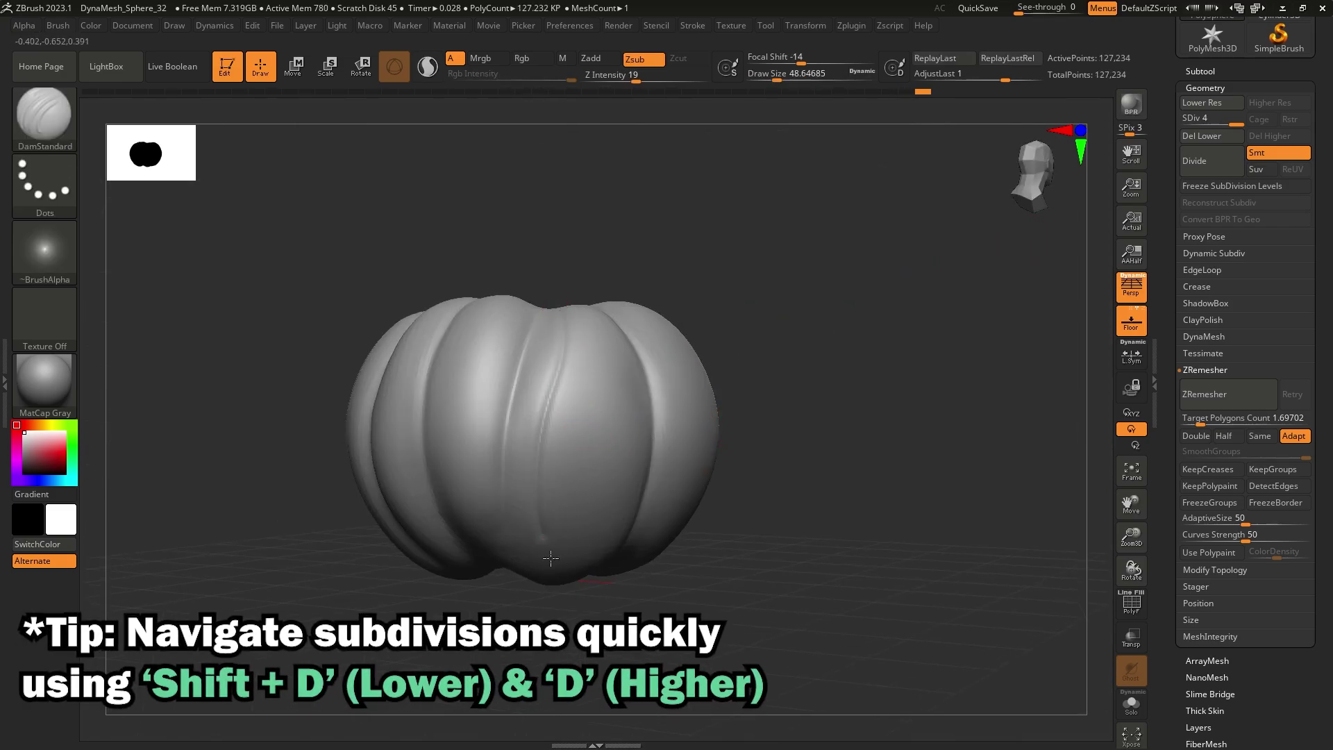
Step: Reduce the draw size to about 41 and carve several more fine vertical grooves along the pumpkin's front ribs
key("bracketleft")
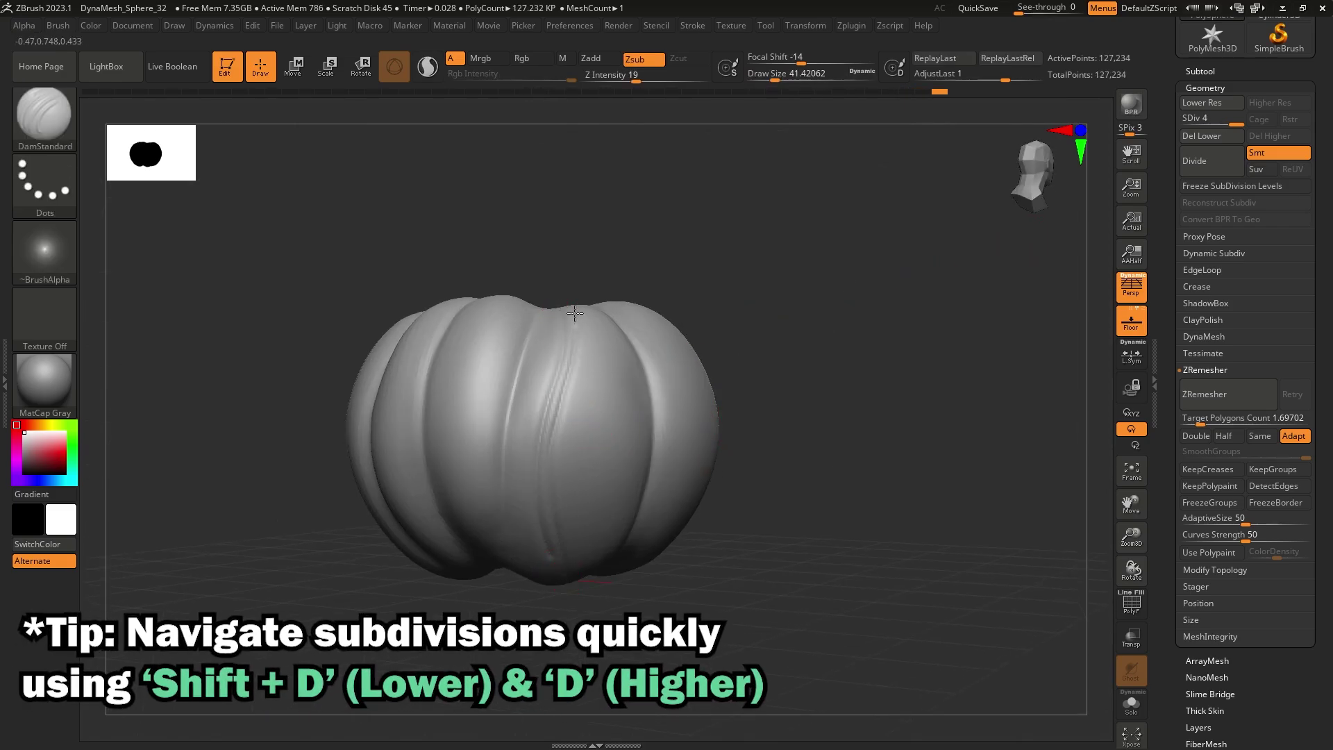
left_click_drag(564, 384, 544, 564)
right_click_drag(530, 455, 478, 453)
left_click_drag(584, 324, 567, 524)
right_click_drag(592, 351, 587, 307)
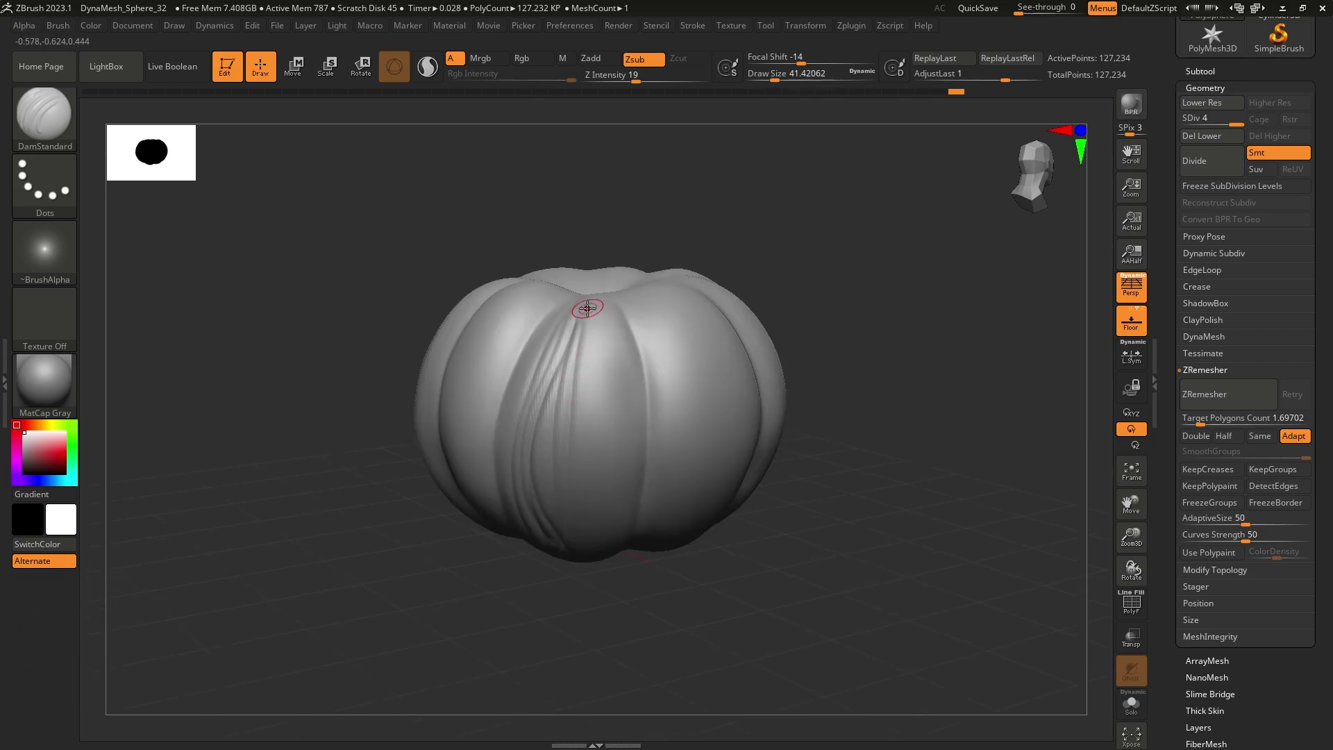
left_click_drag(612, 313, 606, 451)
right_click_drag(602, 549, 628, 535)
mouse_move(778, 445)
right_mouse_down("ctrl")
mouse_move(788, 501)
mouse_move(708, 505)
right_mouse_up("ctrl")
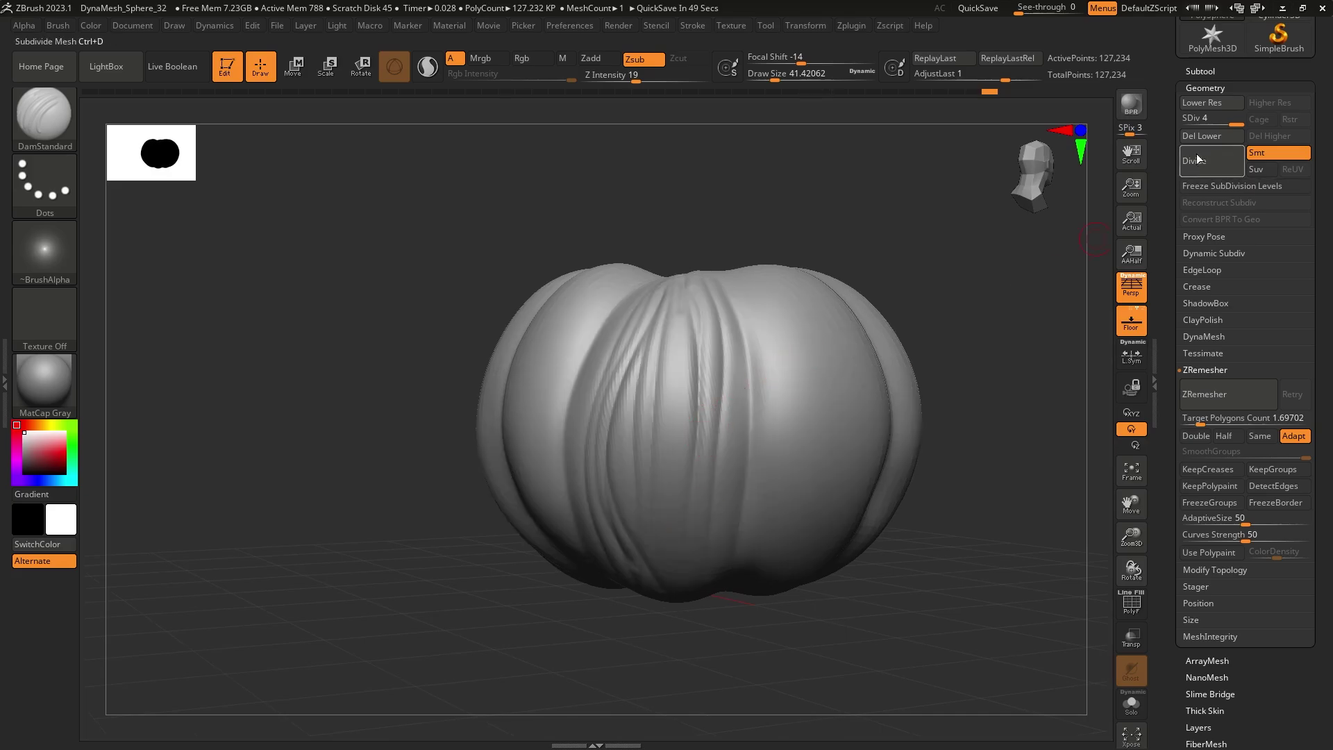
Step: Return the pumpkin to subdivision level 1 and reshape its overall form with the Move brush at draw size about 351
left_click_drag(1222, 123, 1114, 161)
key("b")
key("m")
key("v")
mouse_move(711, 411)
right_mouse_down("ctrl")
mouse_move(670, 385)
mouse_move(582, 429)
right_mouse_up("ctrl")
key("s")
left_click_drag(645, 460, 657, 460)
right_click_drag(715, 451, 634, 436)
left_click_drag(633, 436, 570, 403)
right_click_drag(571, 406, 718, 439)
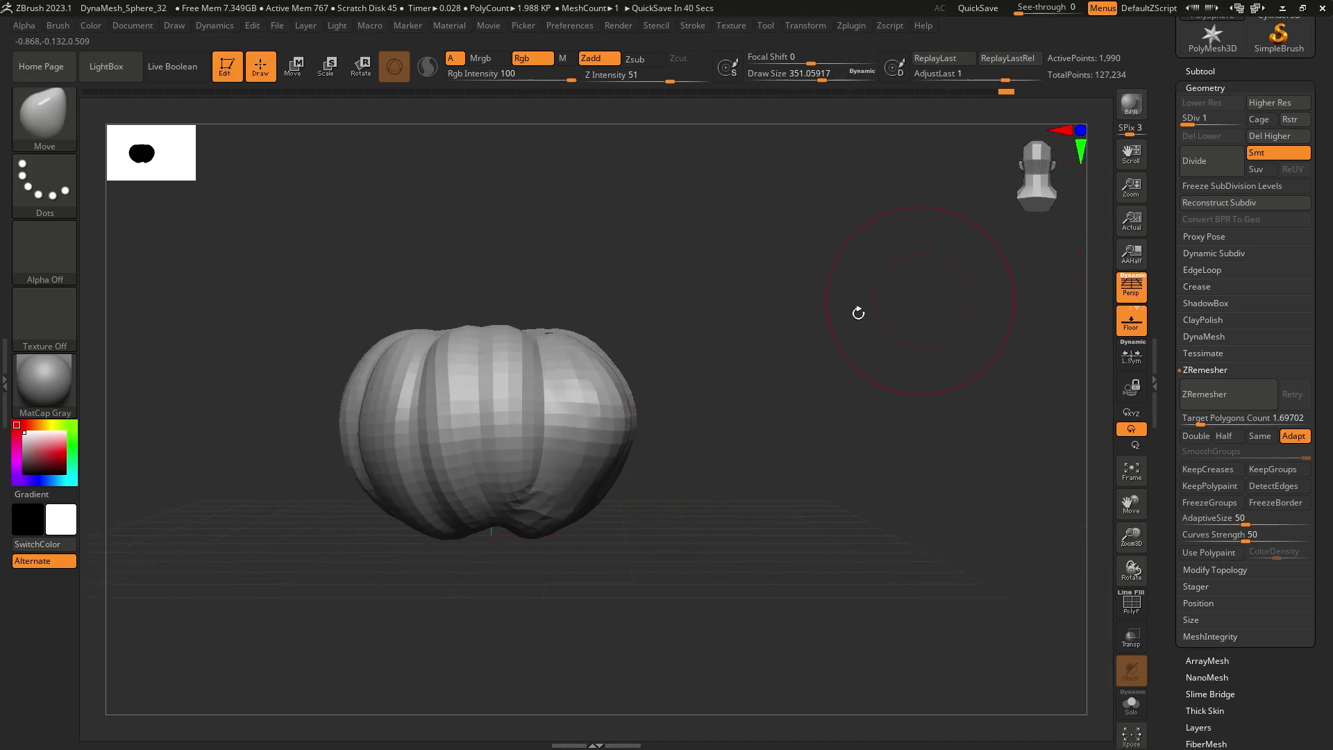
Step: Raise the pumpkin back to subdivision level 4 and reduce the Move brush's draw size to about 245
right_click_drag(858, 312, 1049, 174, "ctrl")
left_click_drag(1230, 123, 1240, 123)
mouse_move(699, 363)
right_mouse_down()
mouse_move(652, 381)
mouse_move(667, 389)
right_mouse_up()
key("s")
left_click_drag(667, 391, 656, 391)
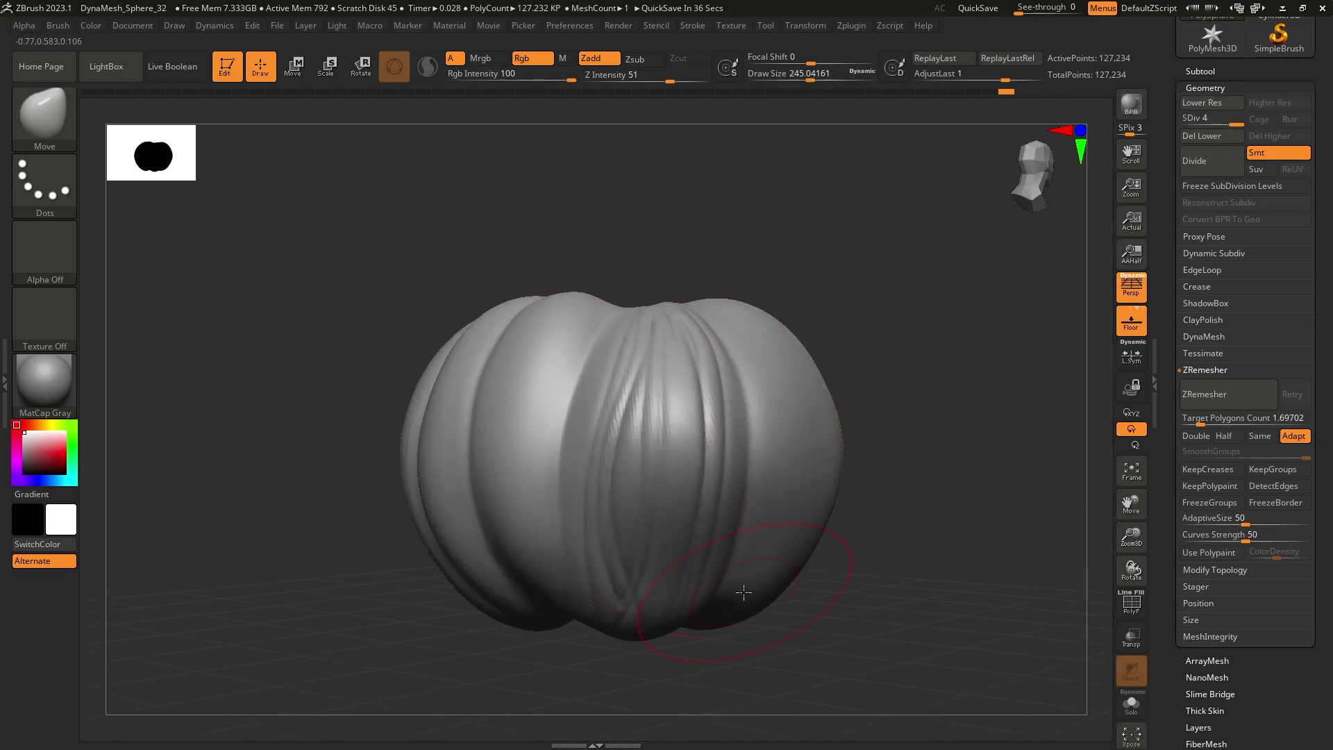
Step: Lower the pumpkin by one subdivision level and open the brush's draw size setting
mouse_move(740, 506)
right_mouse_down()
mouse_move(672, 461)
mouse_move(693, 505)
mouse_move(658, 404)
mouse_move(616, 427)
mouse_move(435, 438)
mouse_move(622, 458)
right_mouse_up()
key("shift+d")
key("s")
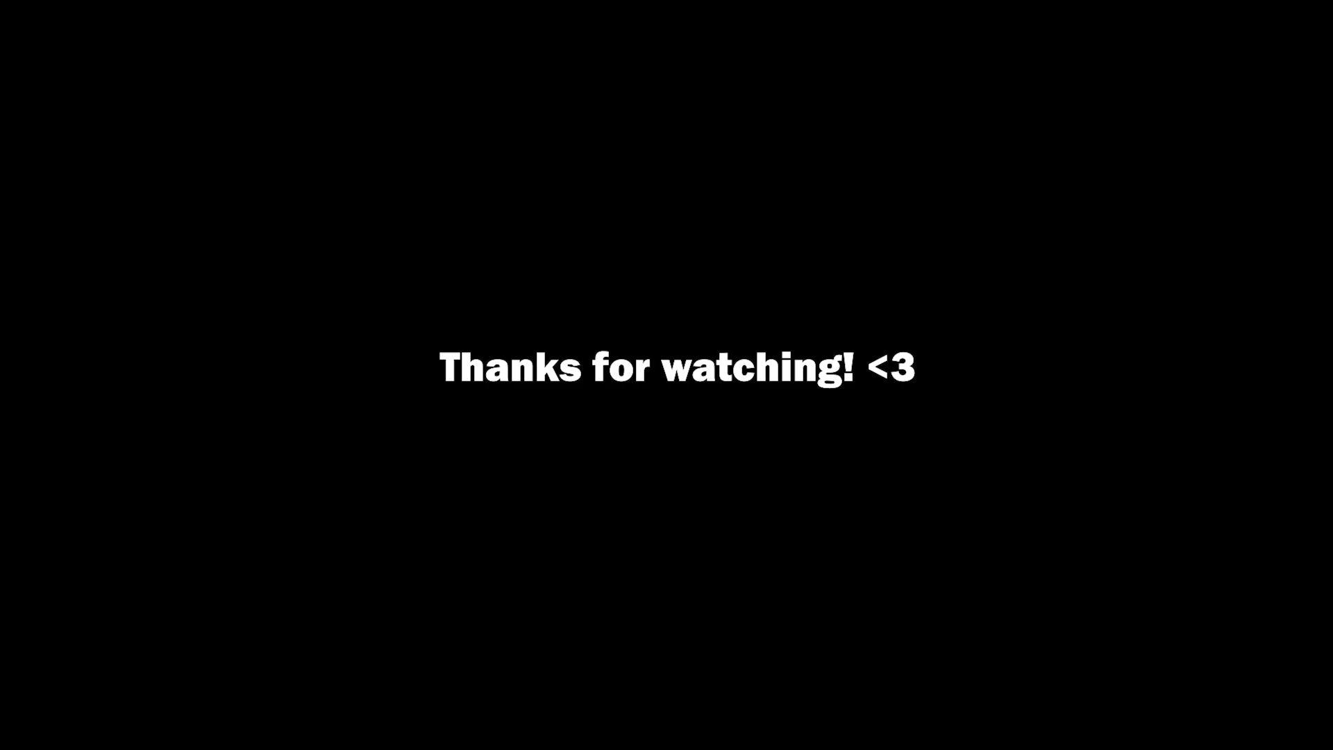